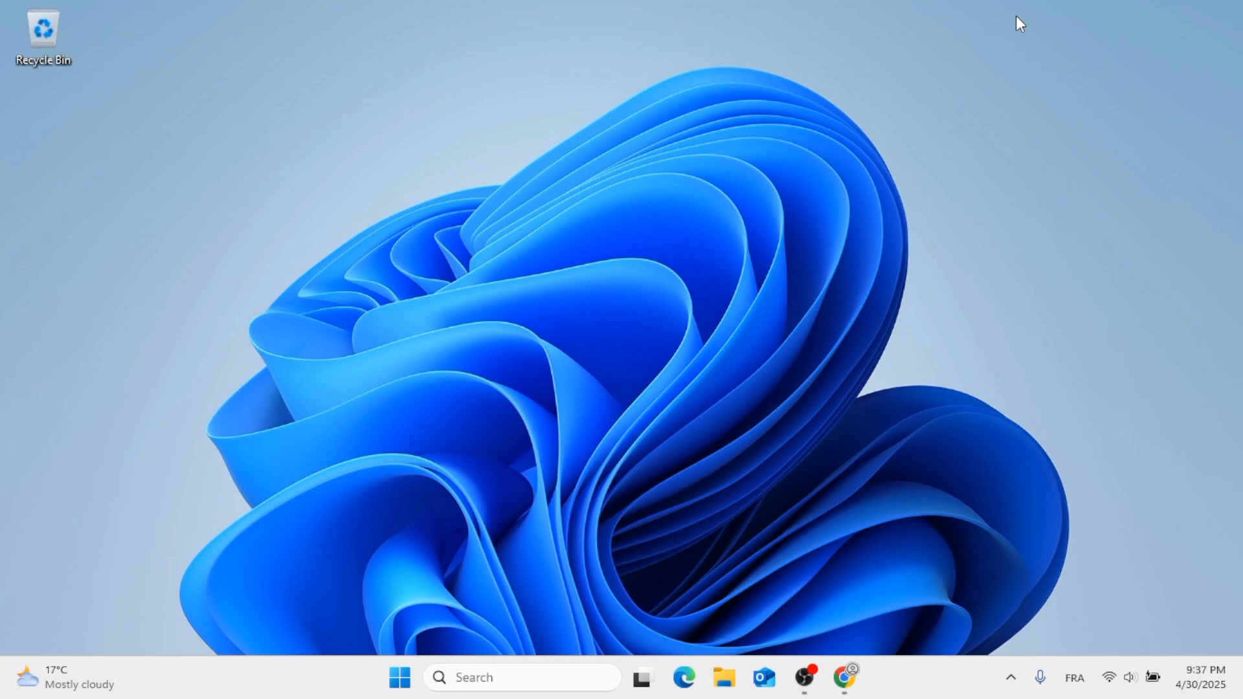
Open Chrome, search Google for "wix" and open the Wix.com website builder homepage
click(858, 692)
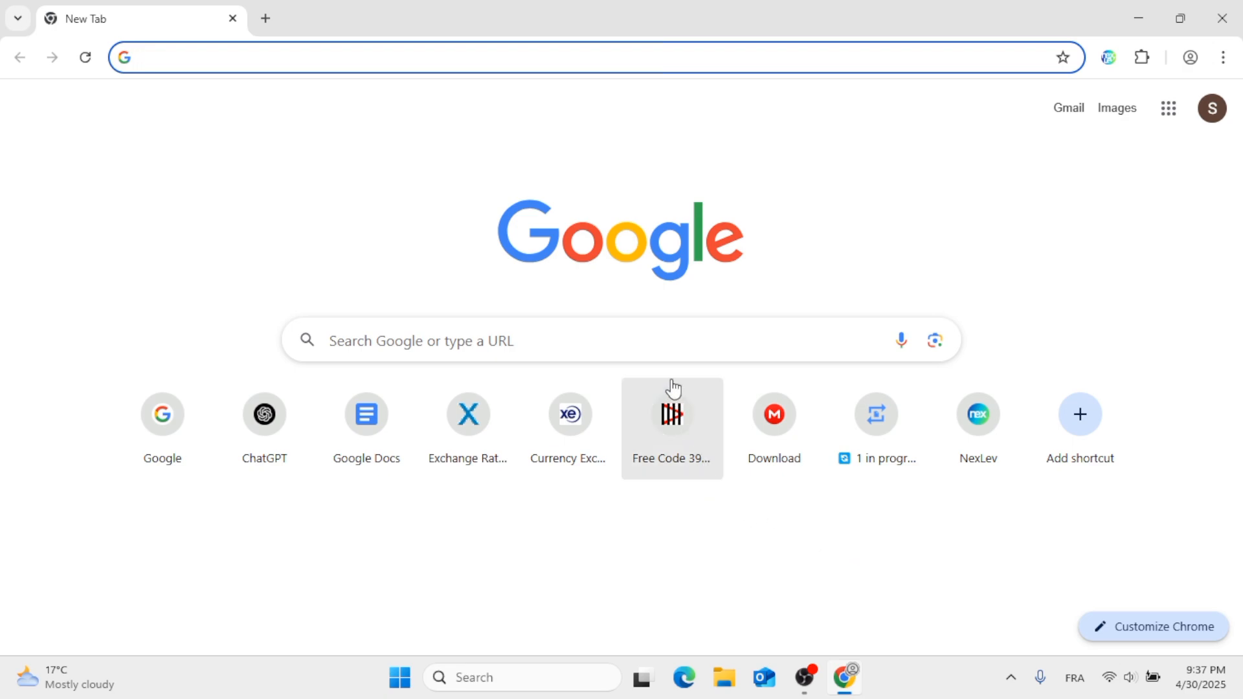
click(618, 65)
text(wix)
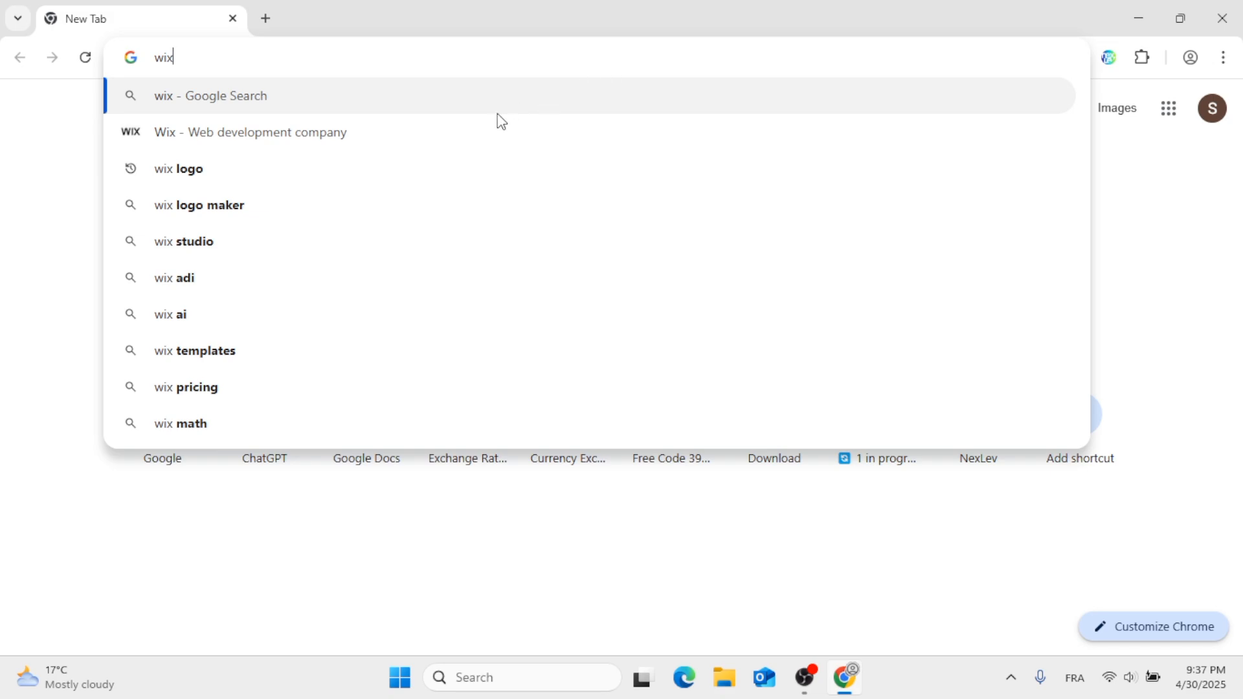
click(430, 144)
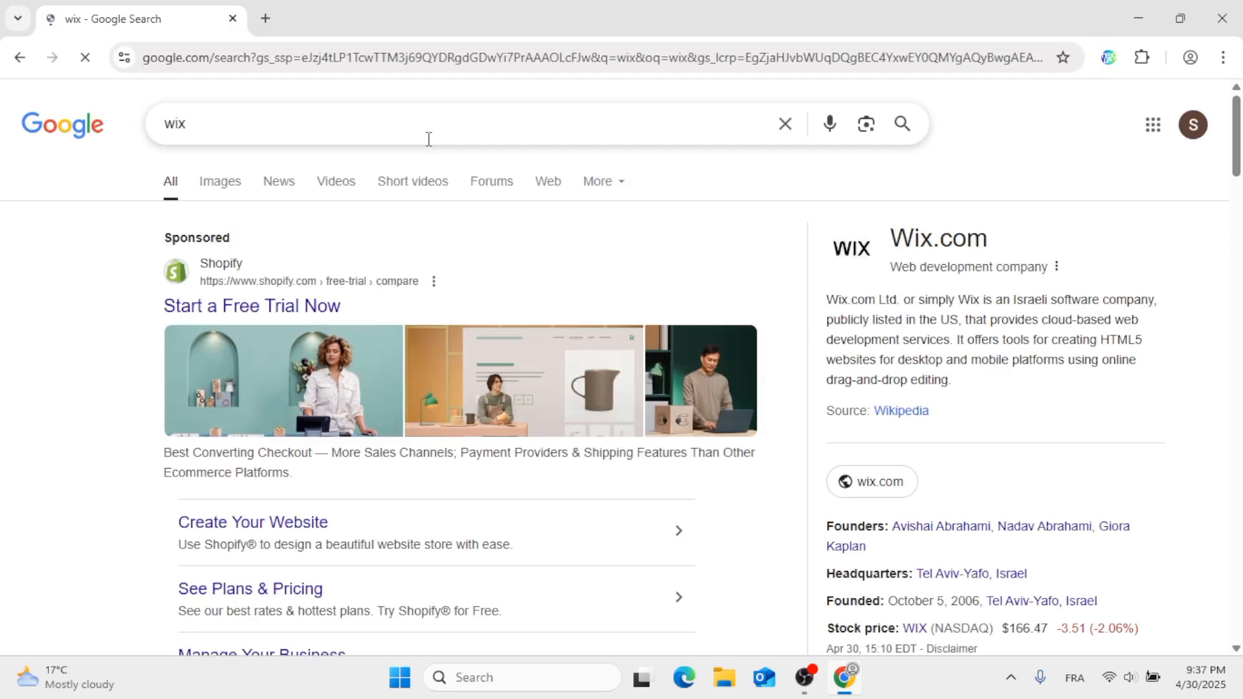
scroll(429, 139, down, 10)
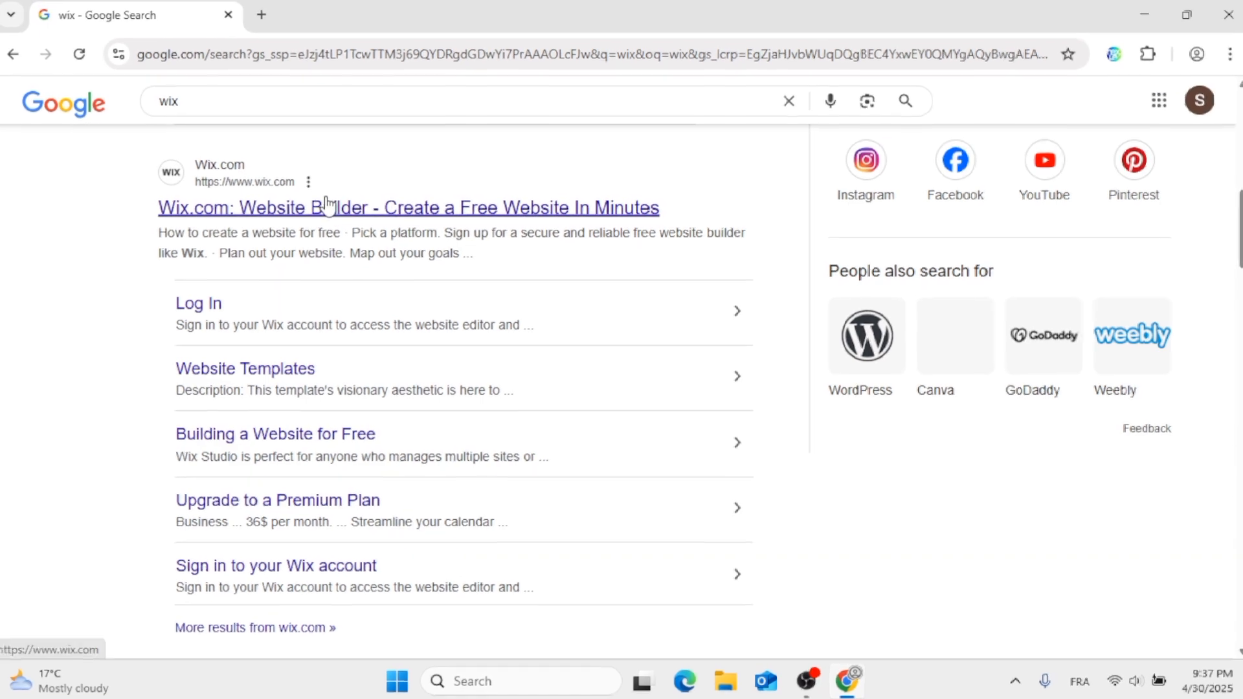
click(377, 211)
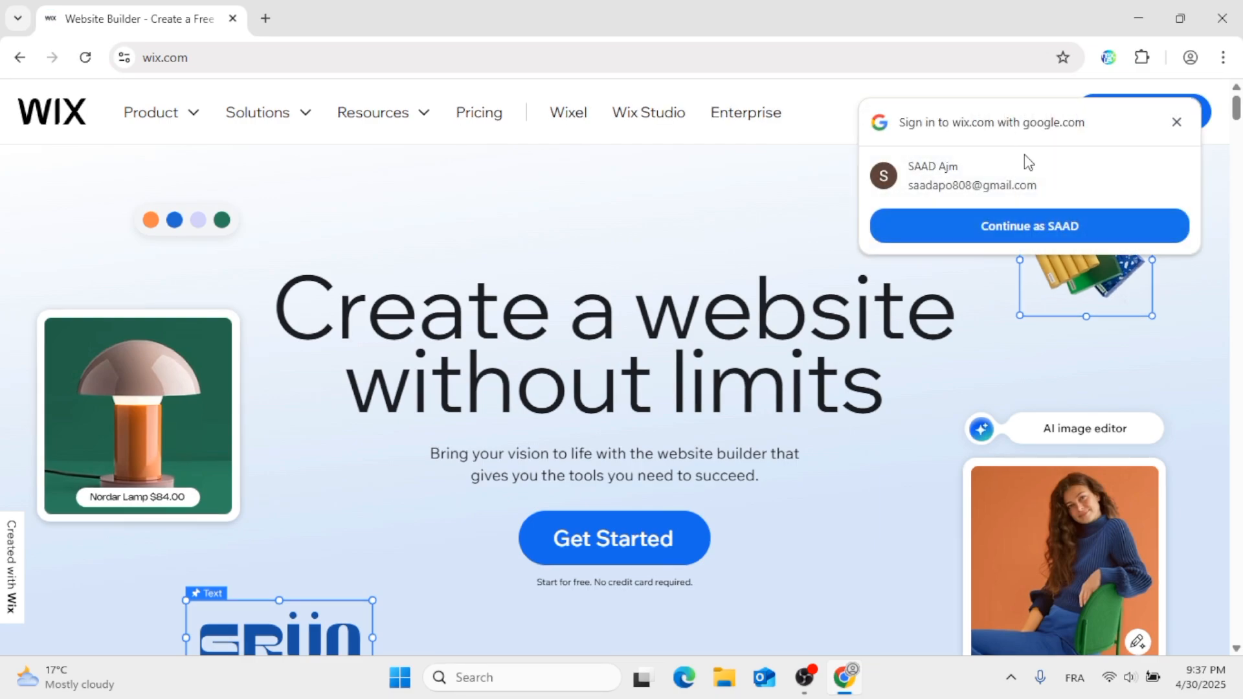
Get started on Wix by continuing with Google, dismissing the sign-in prompt and the 50% off sale offer
click(1176, 122)
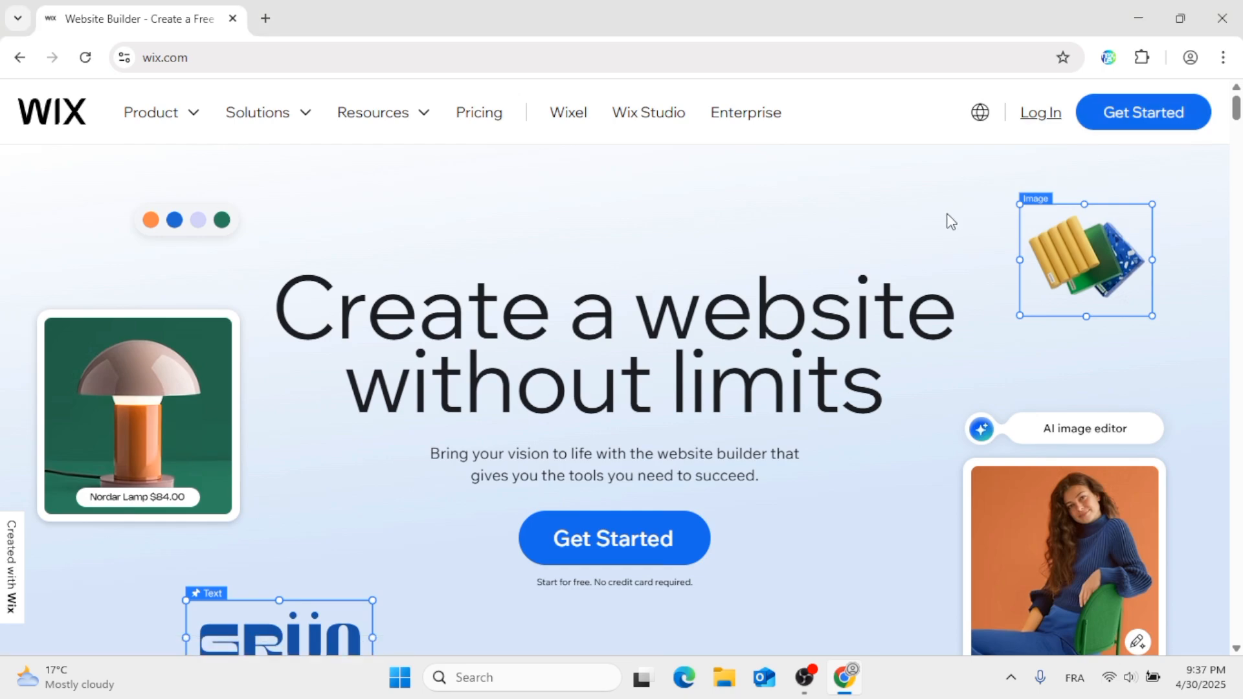
click(1158, 128)
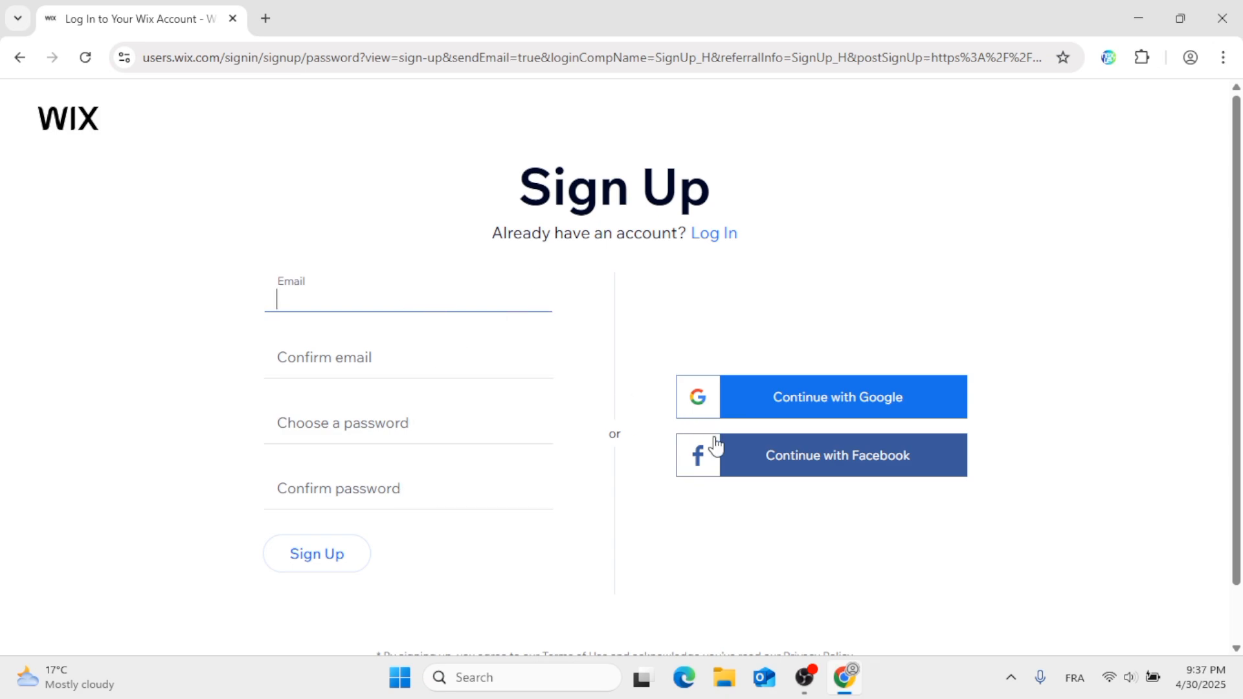
click(807, 402)
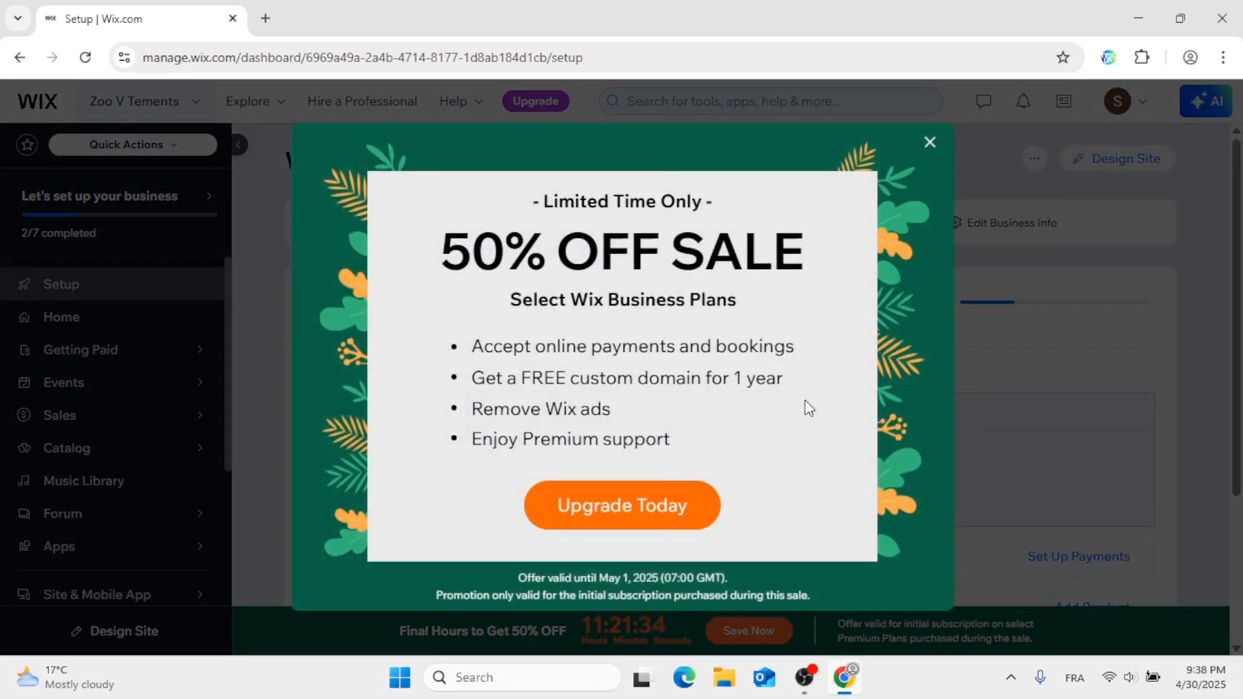
click(930, 143)
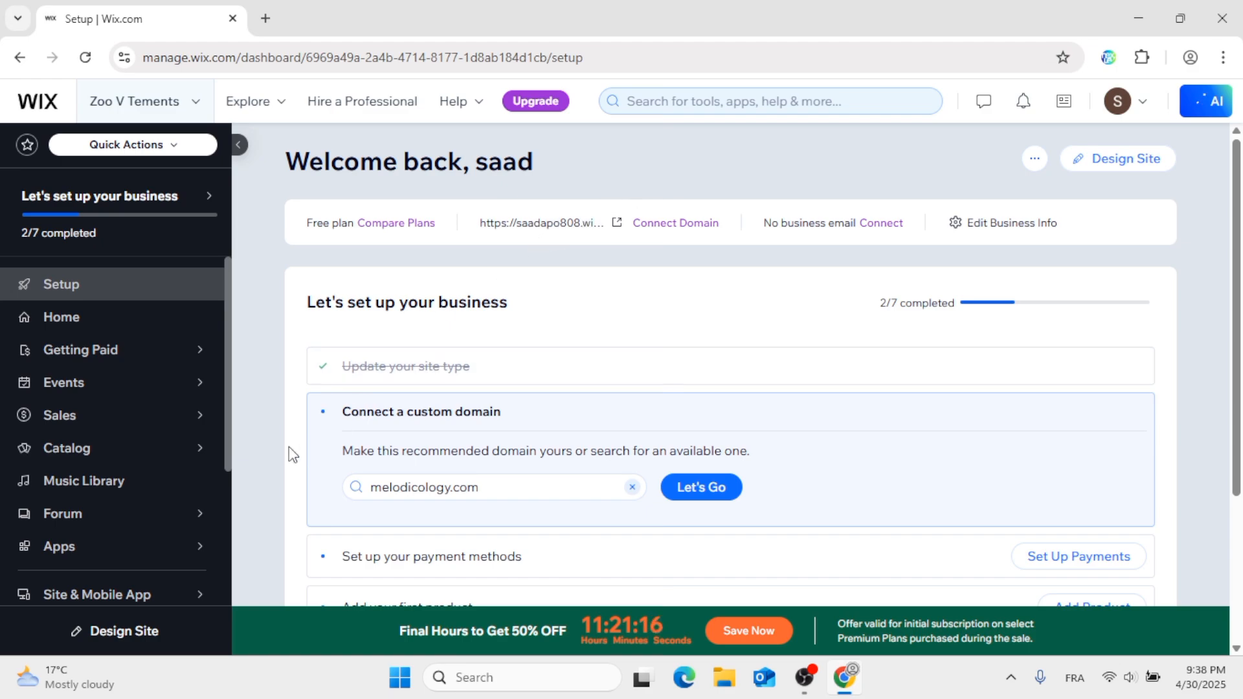
Open the App Market from the site dashboard
scroll(183, 495, down, 3)
scroll(184, 496, up, 2)
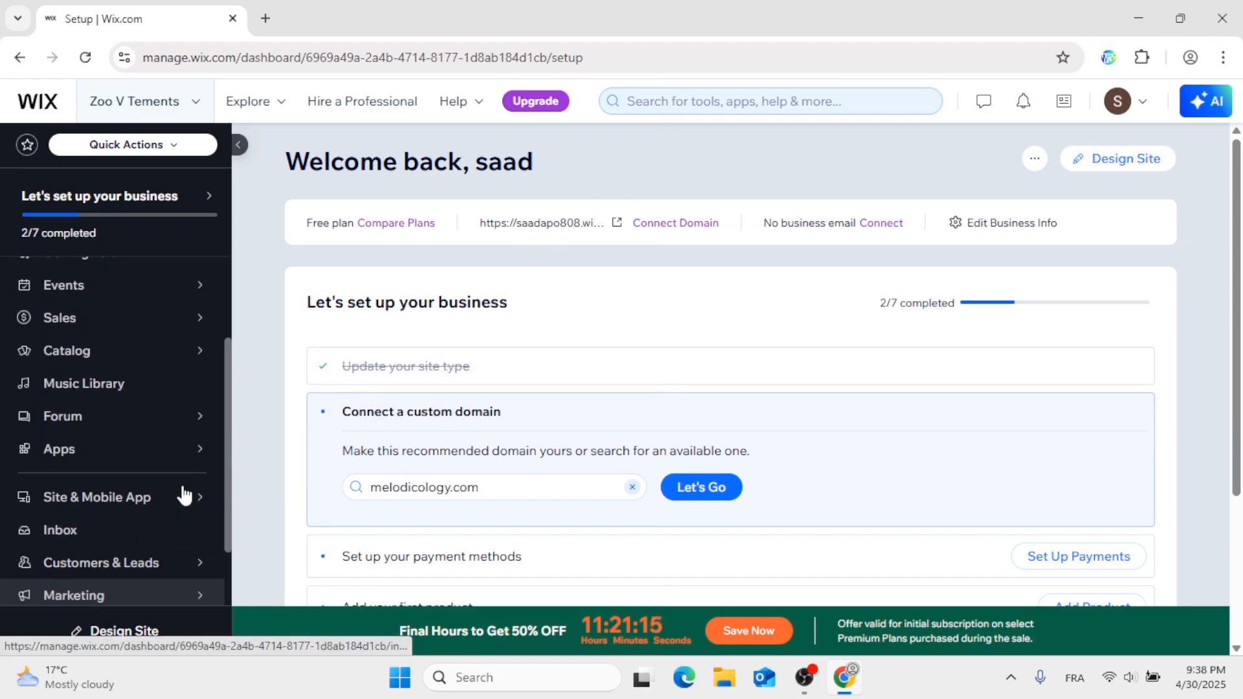
mouse_move(47, 458)
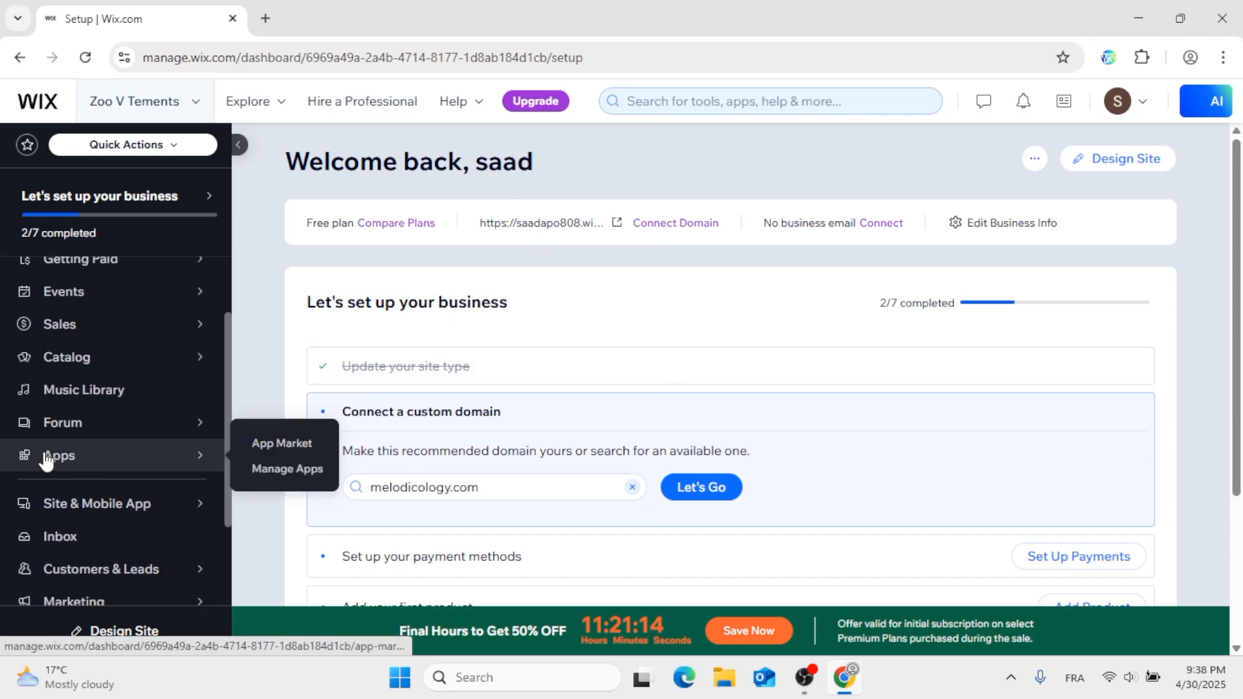
click(138, 464)
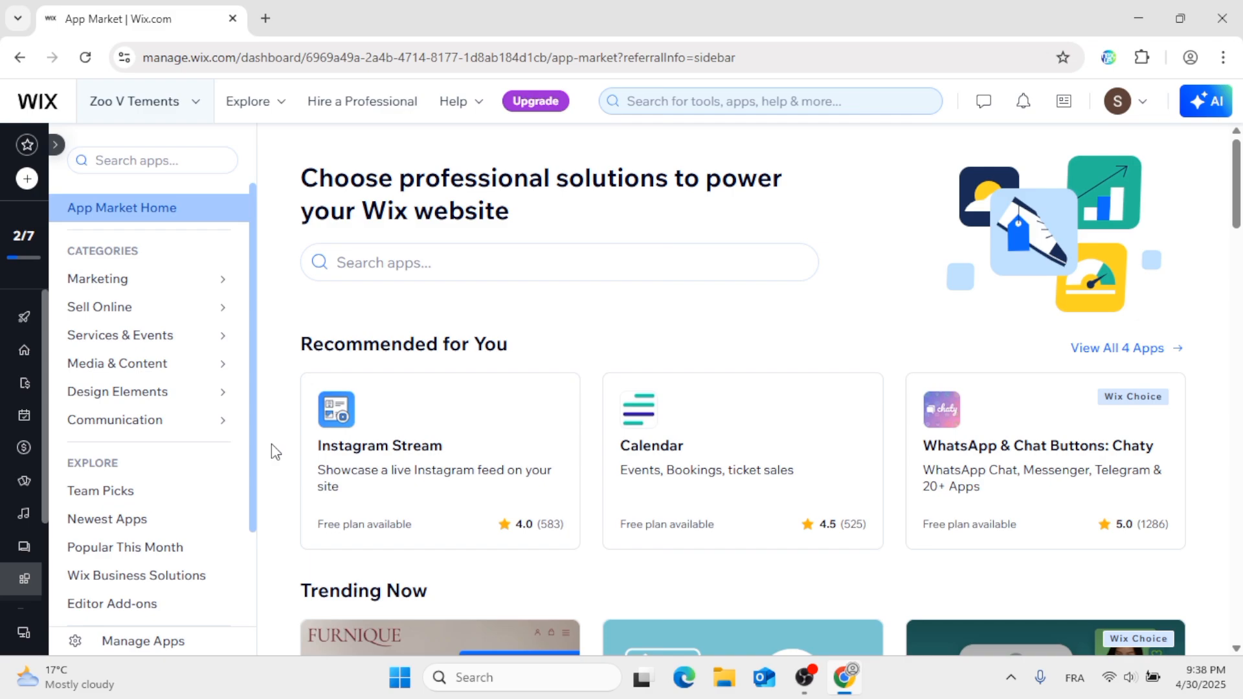
Search the App Market for "wix blog" and add the Wix Blog app to the site
click(380, 279)
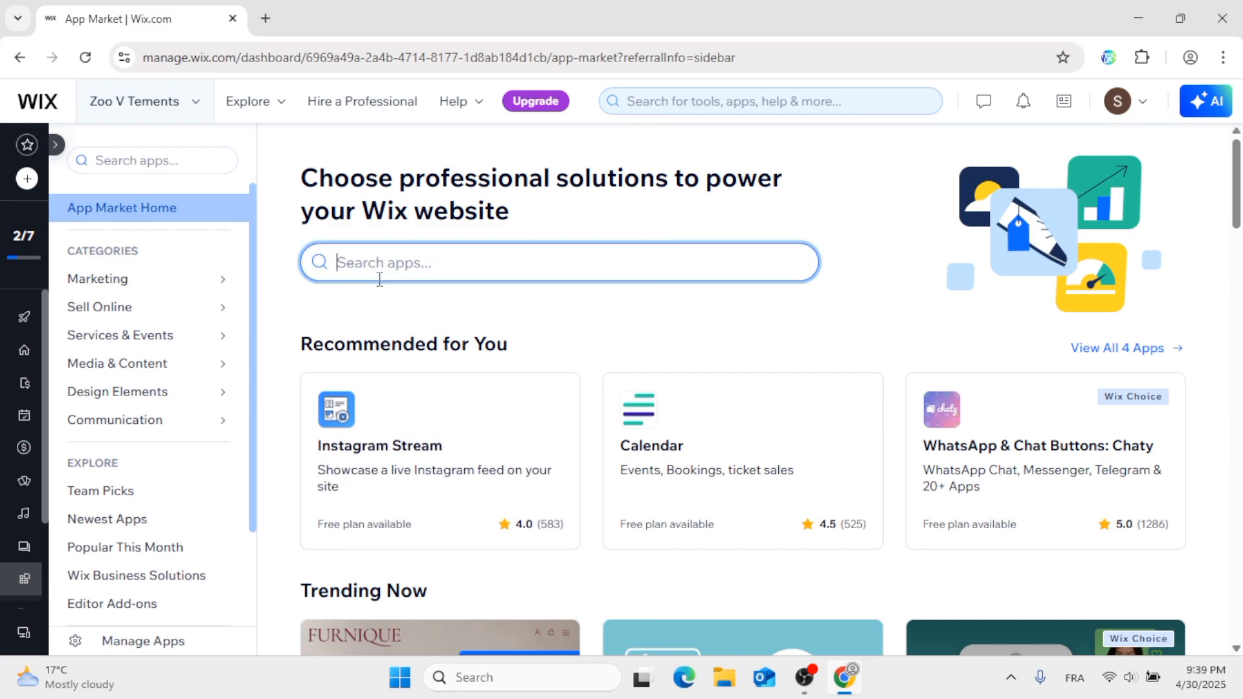
text(wix )
text(b)
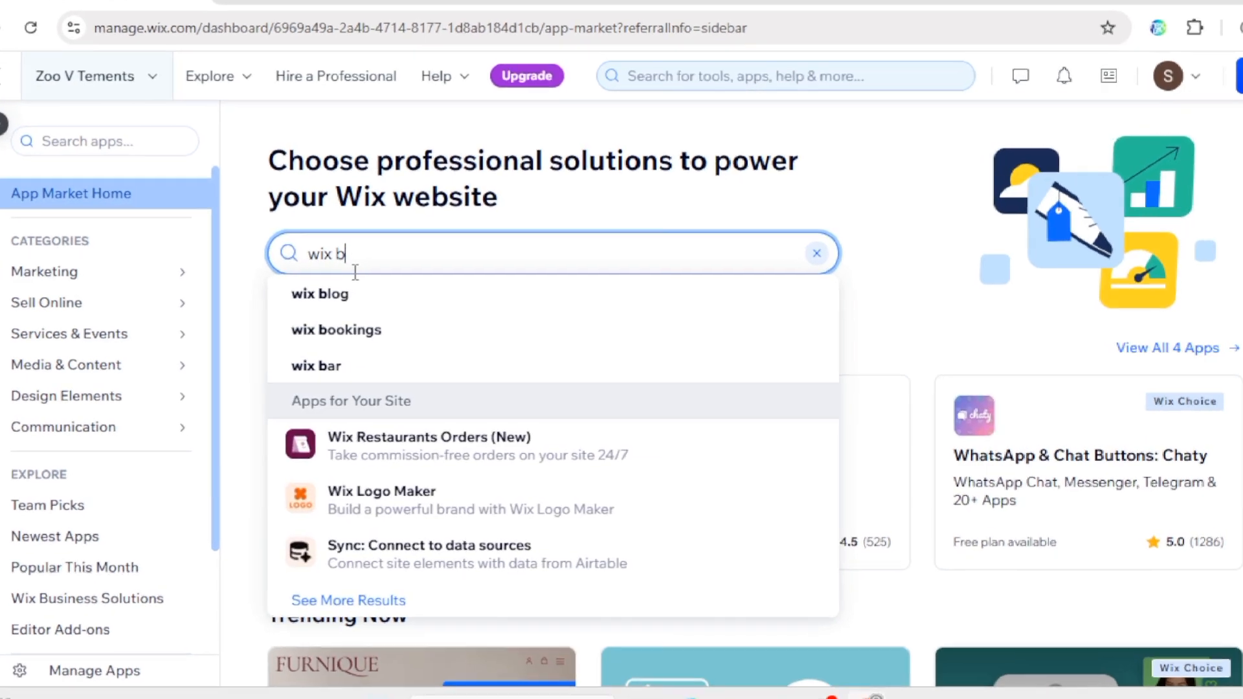
text(log)
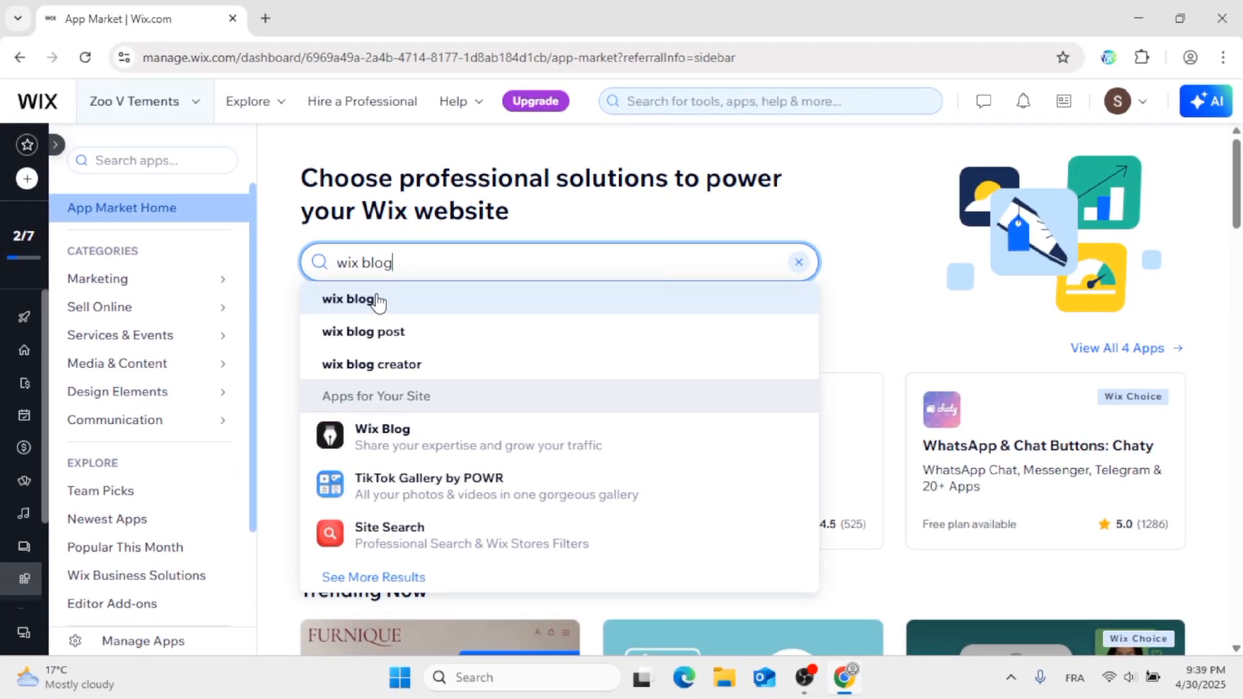
click(378, 301)
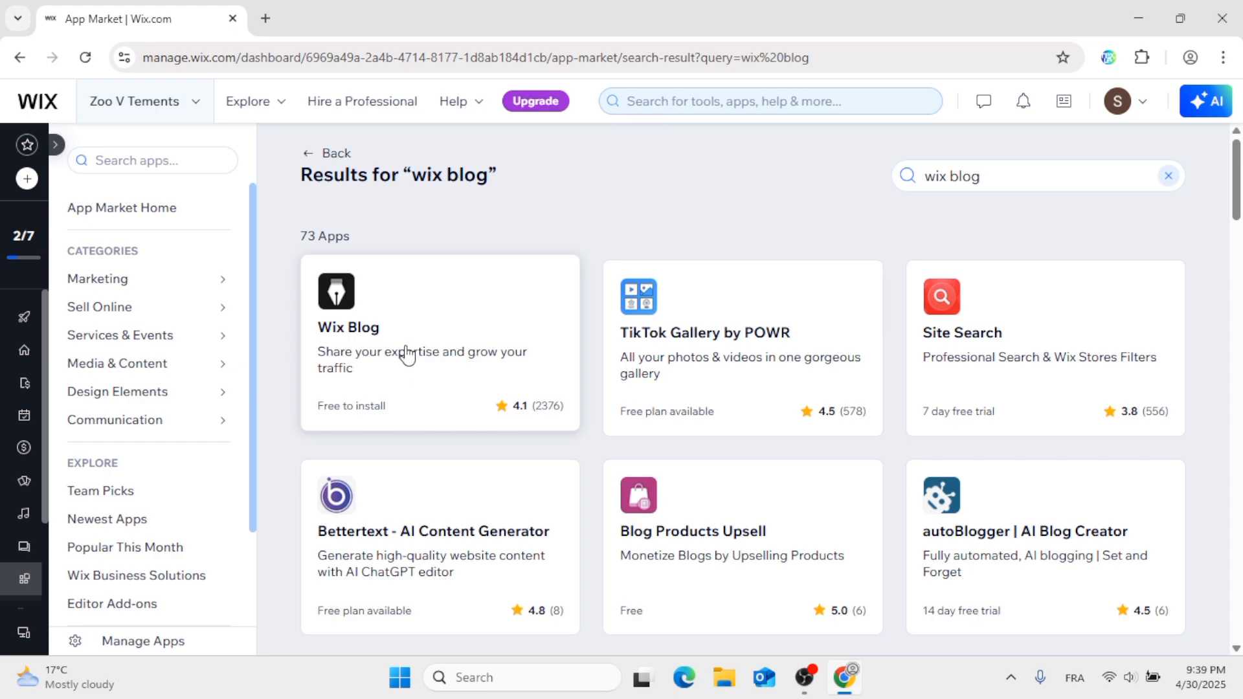
click(448, 376)
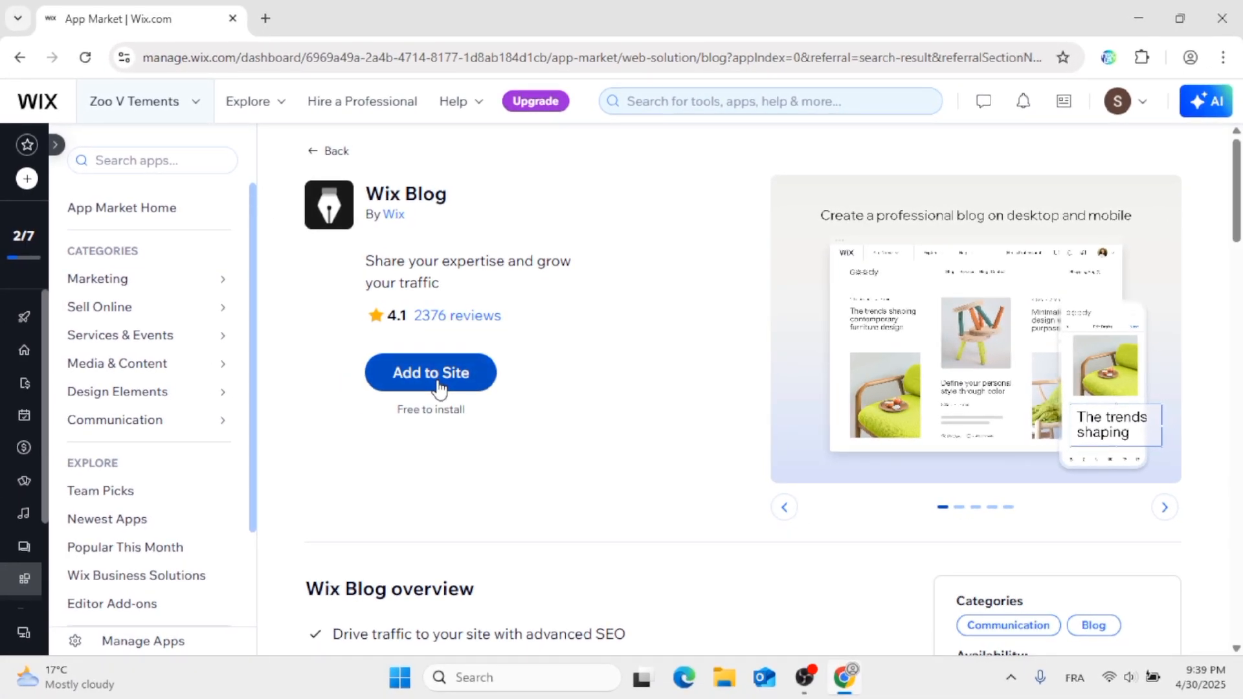
click(439, 385)
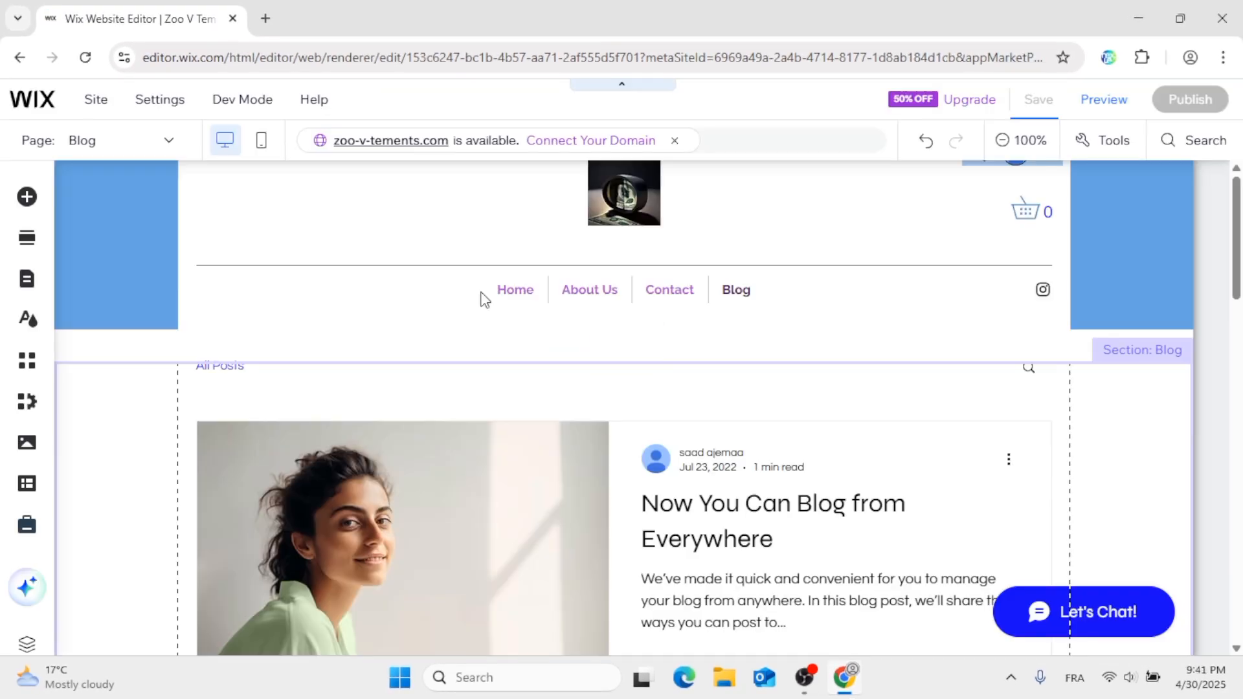
Examine the new Blog page in the editor, including its header menu, category section and sample posts
scroll(807, 438, down, 5)
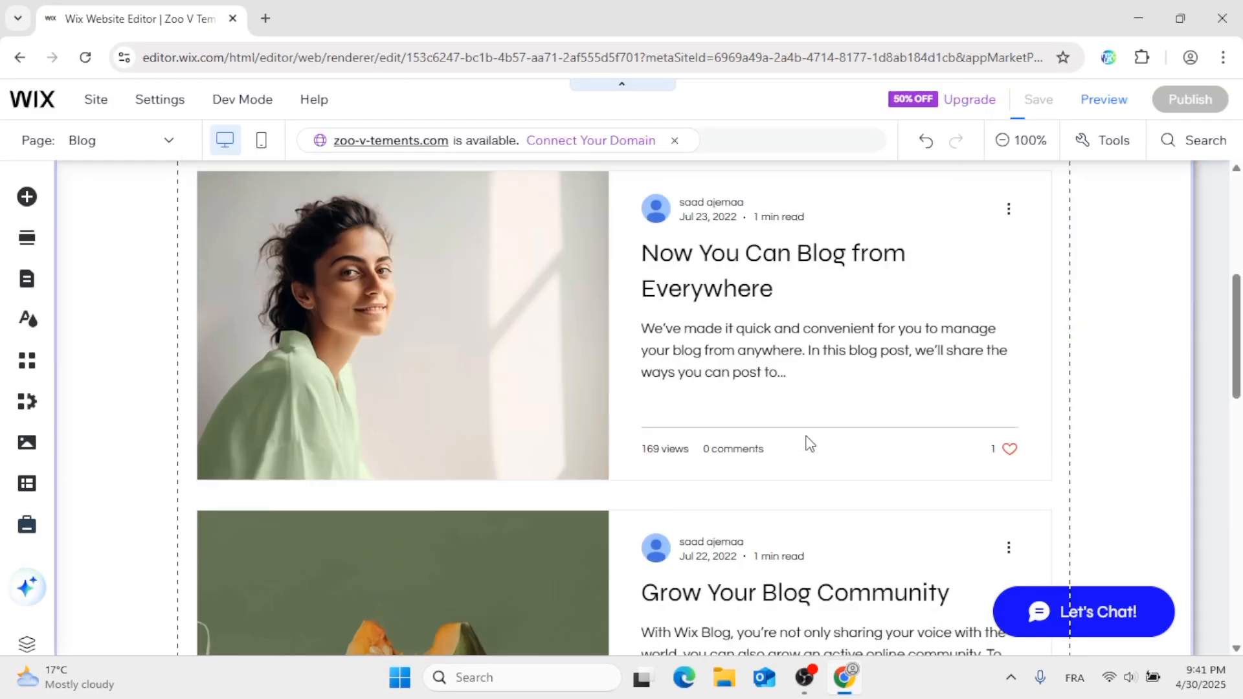
scroll(807, 443, down, 3)
scroll(807, 444, up, 10)
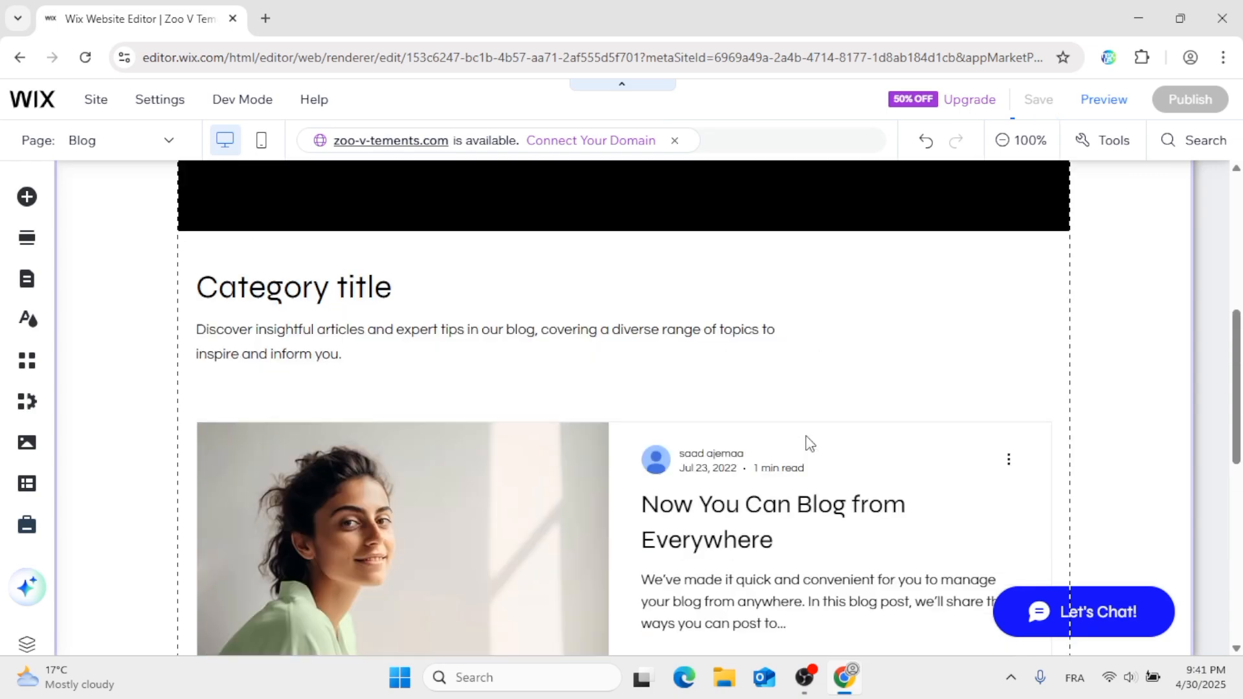
scroll(807, 443, up, 4)
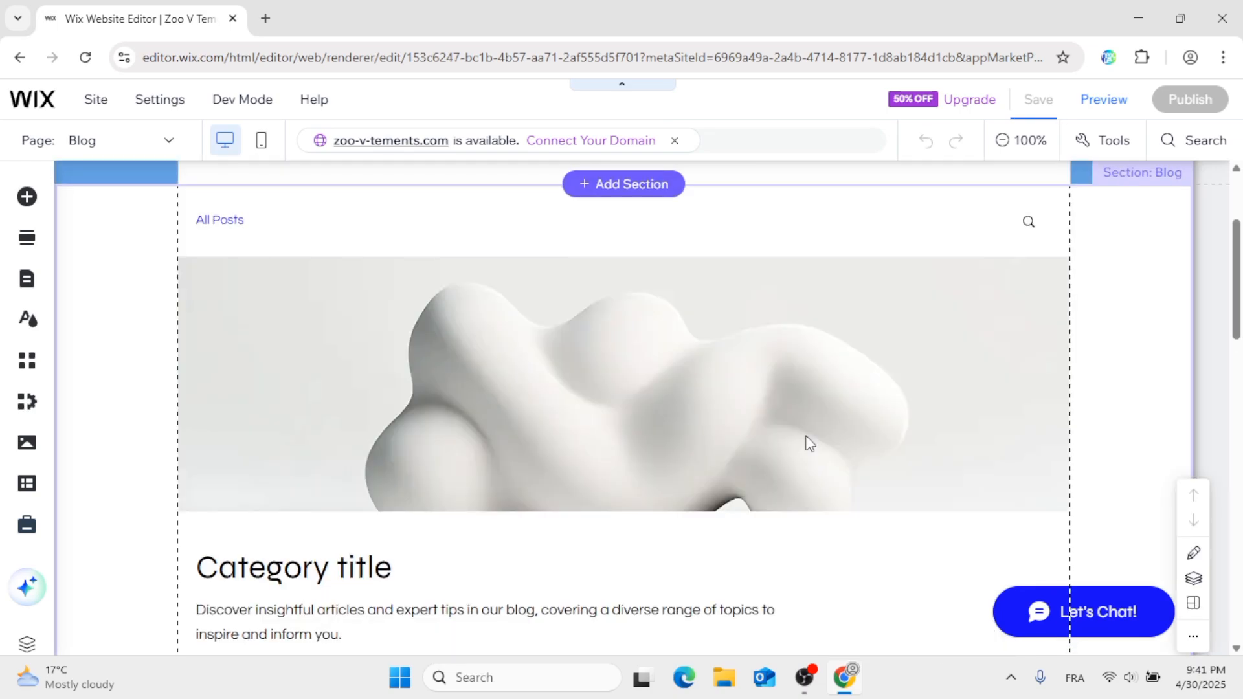
scroll(807, 439, up, 3)
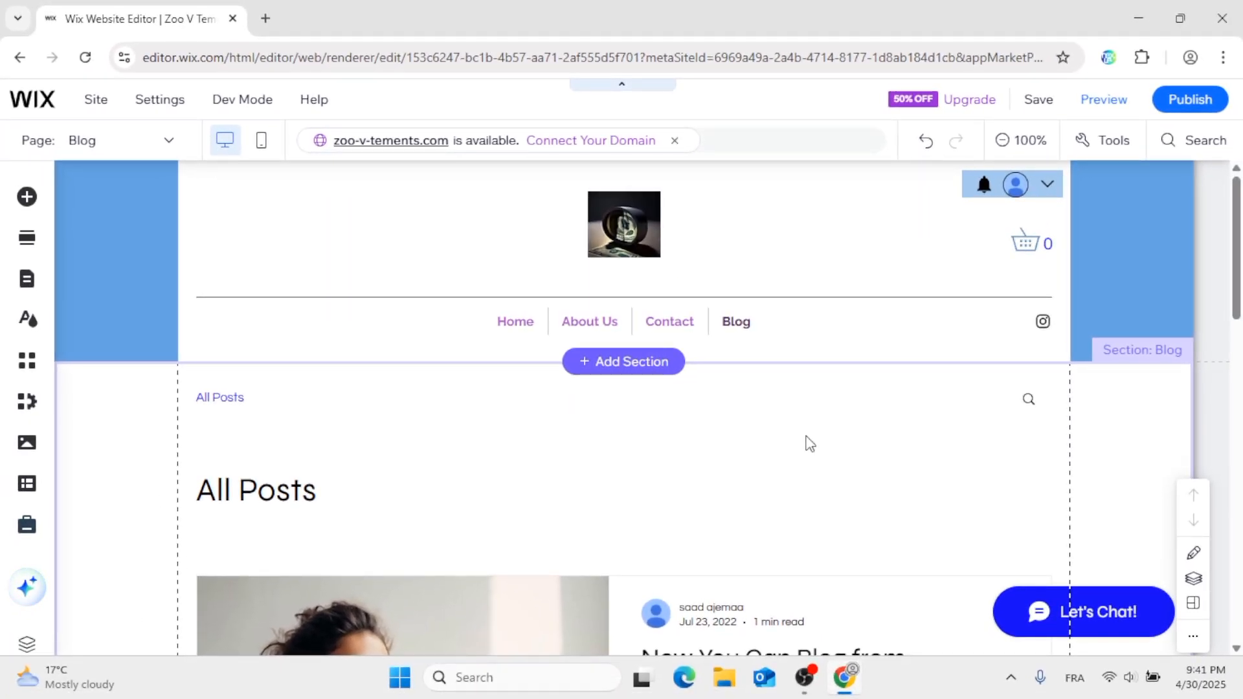
scroll(808, 444, down, 6)
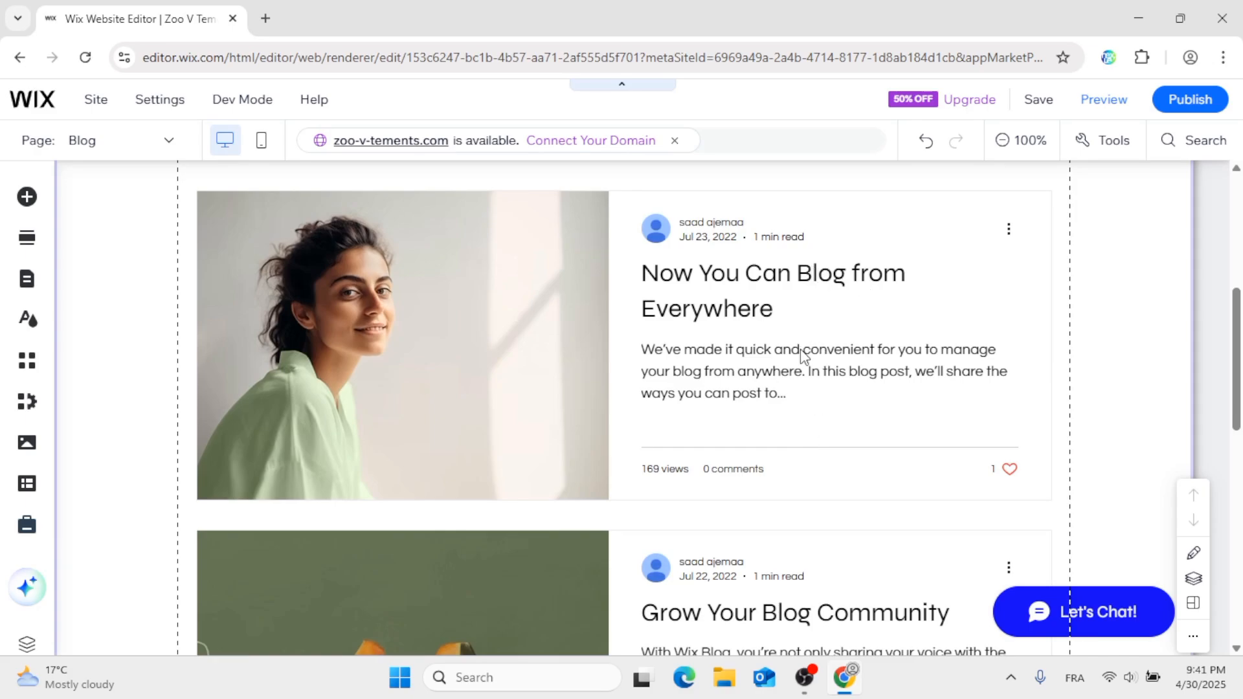
scroll(792, 367, down, 10)
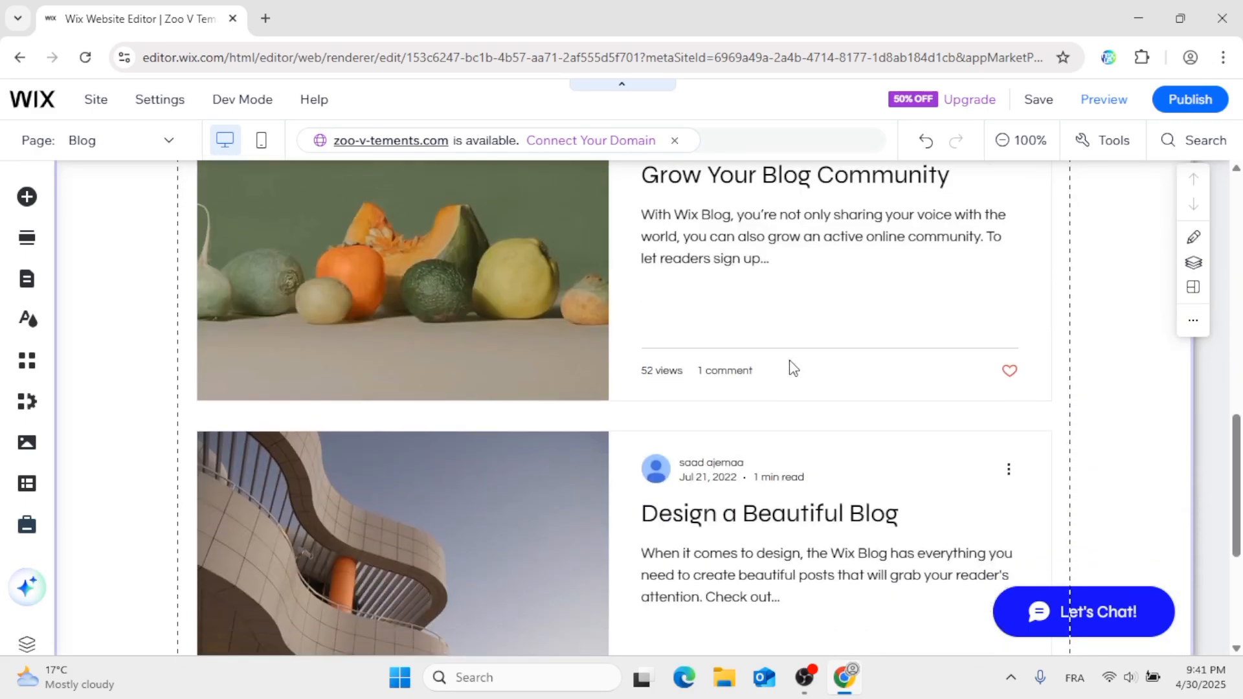
scroll(775, 467, up, 15)
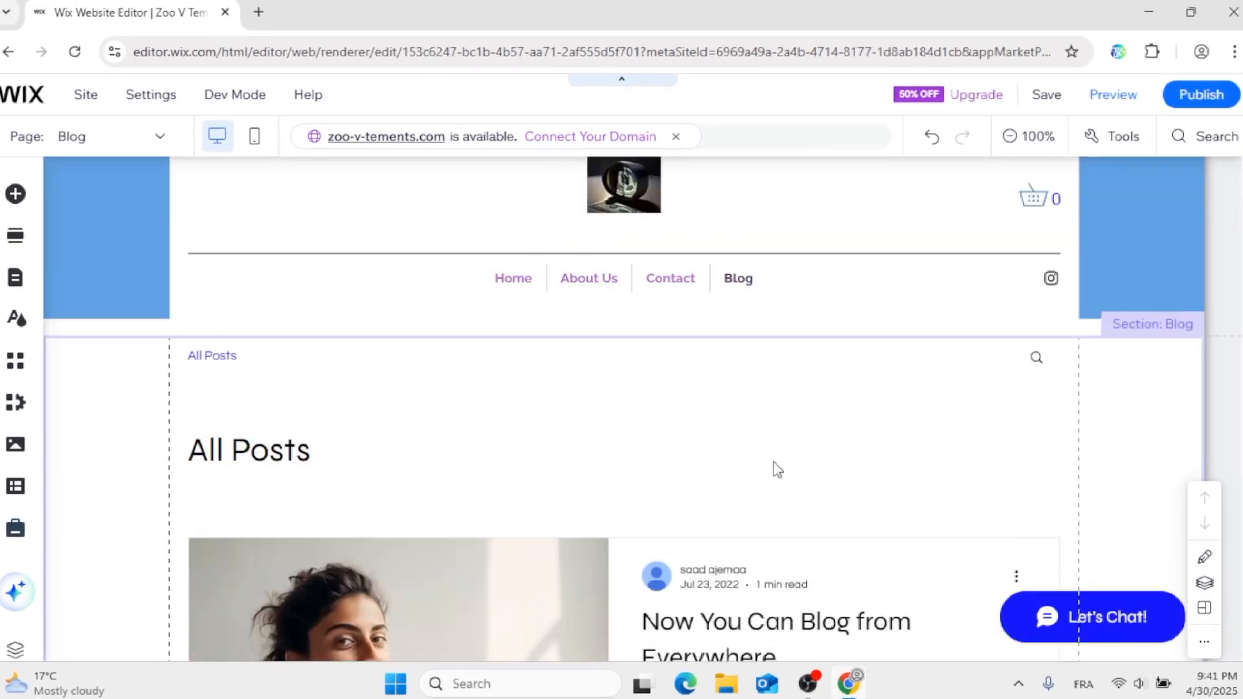
scroll(492, 480, down, 5)
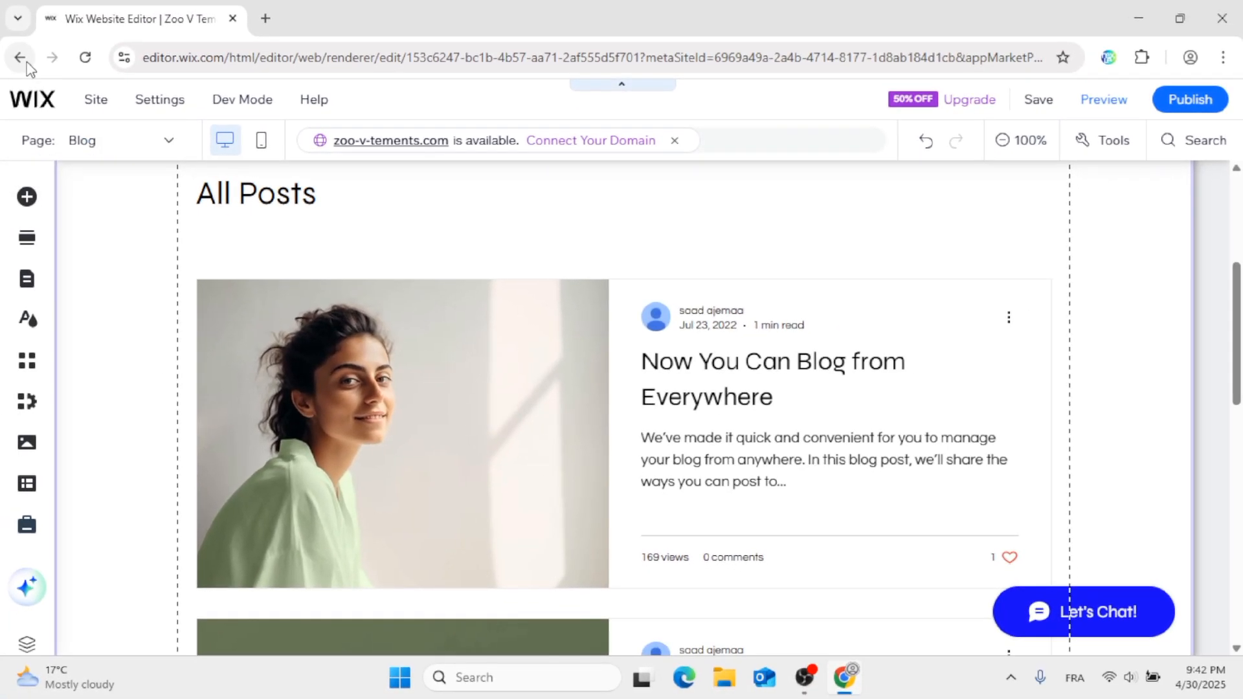
Return from the editor to the site dashboard home and open the Blog overview
click(26, 63)
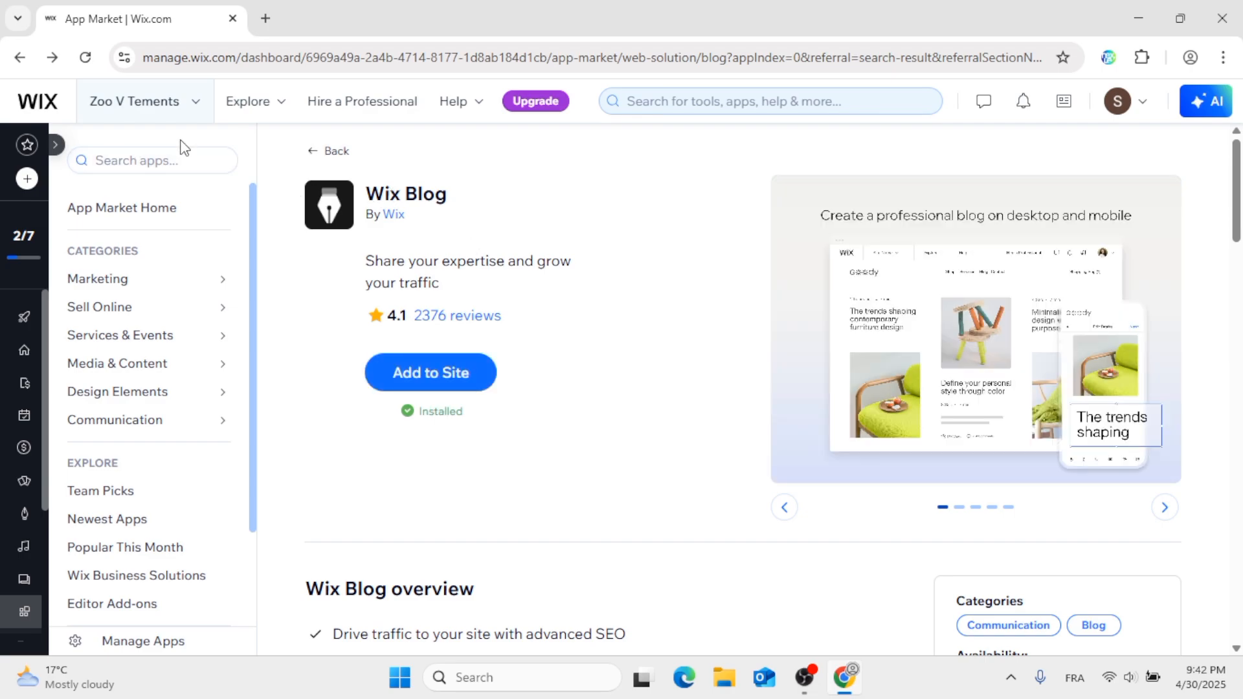
click(61, 147)
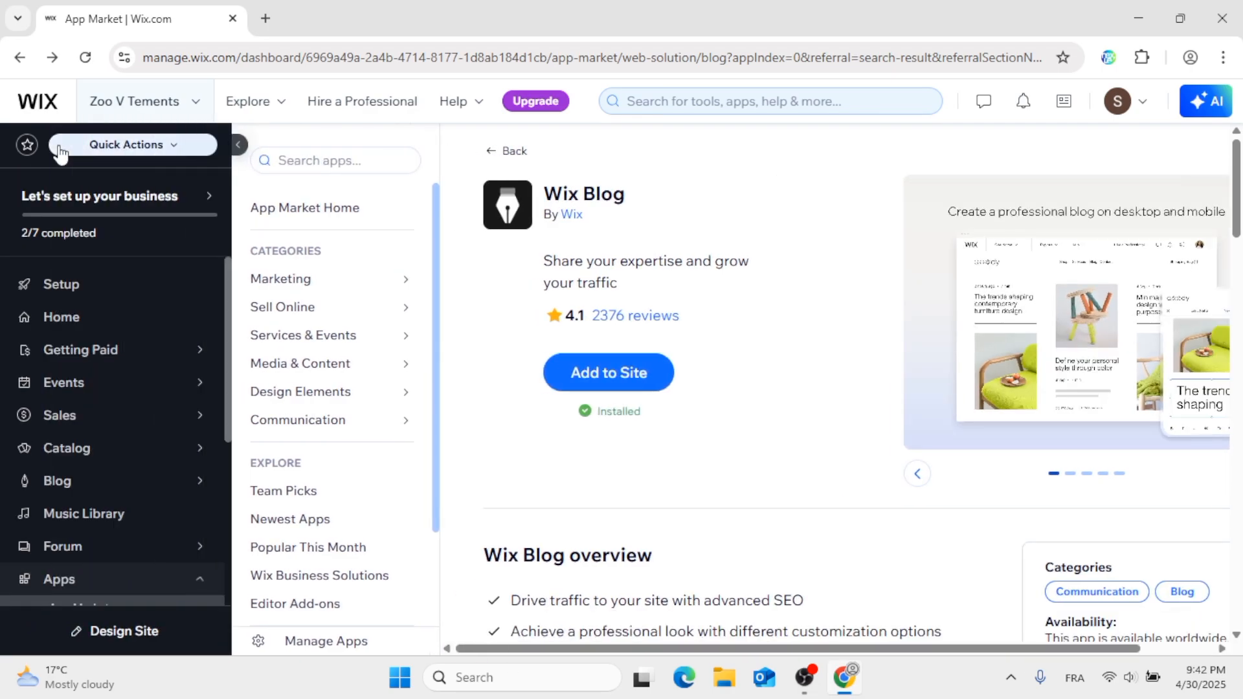
click(84, 317)
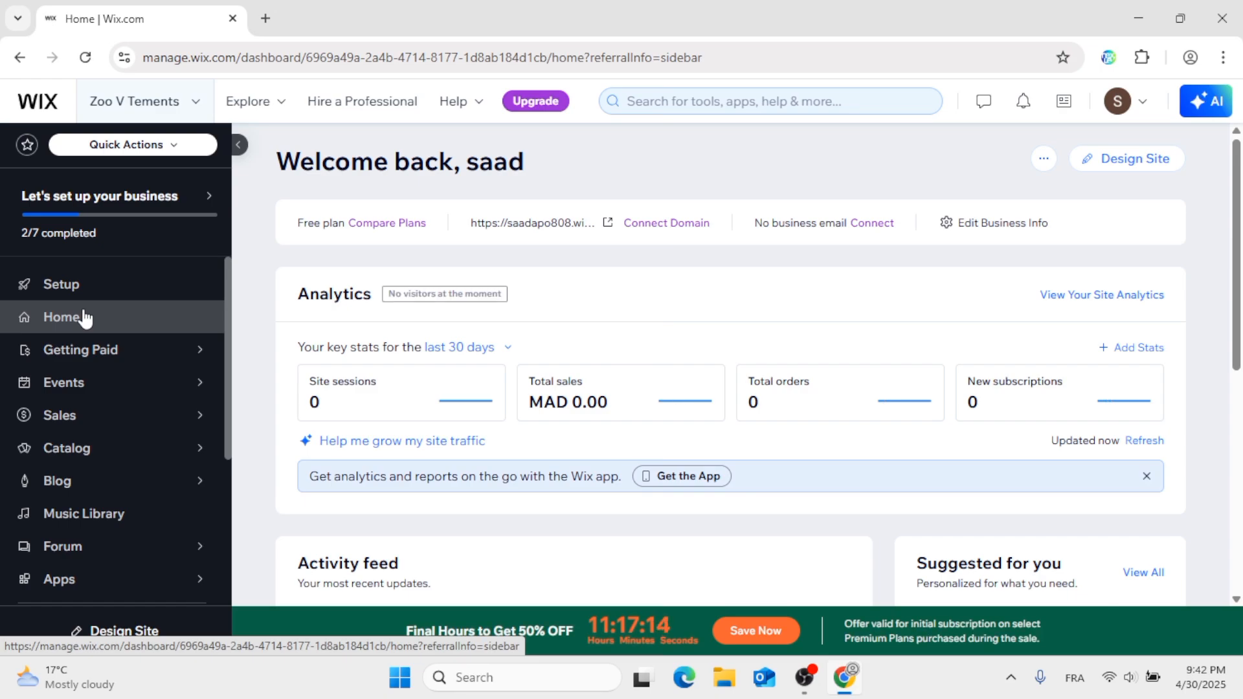
click(184, 482)
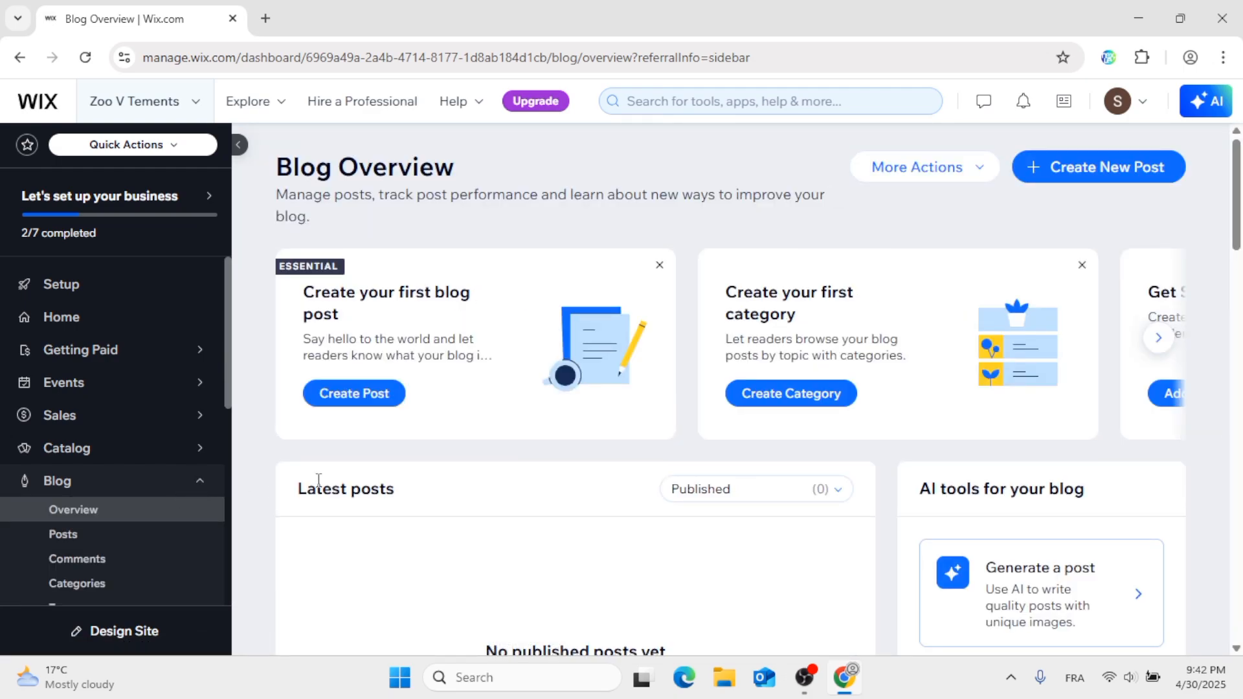
Look over the blog overview options and create a new blog post
scroll(550, 198, down, 3)
scroll(550, 199, up, 3)
scroll(624, 329, down, 1)
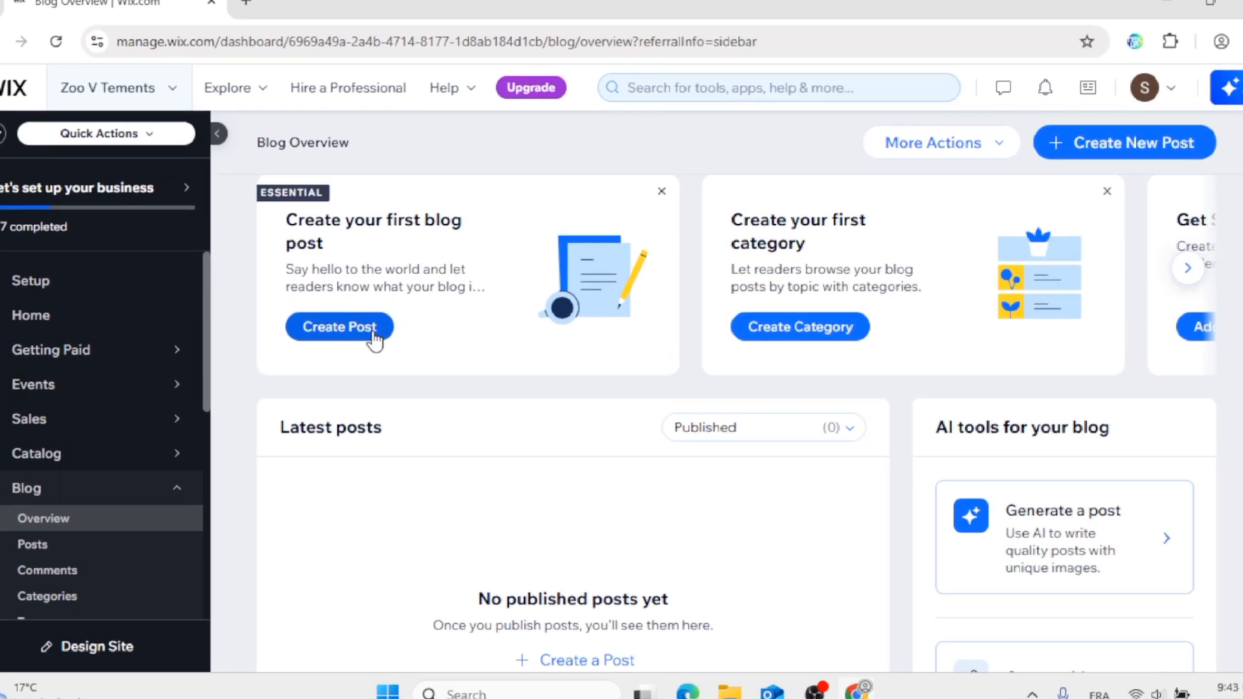
scroll(771, 227, up, 1)
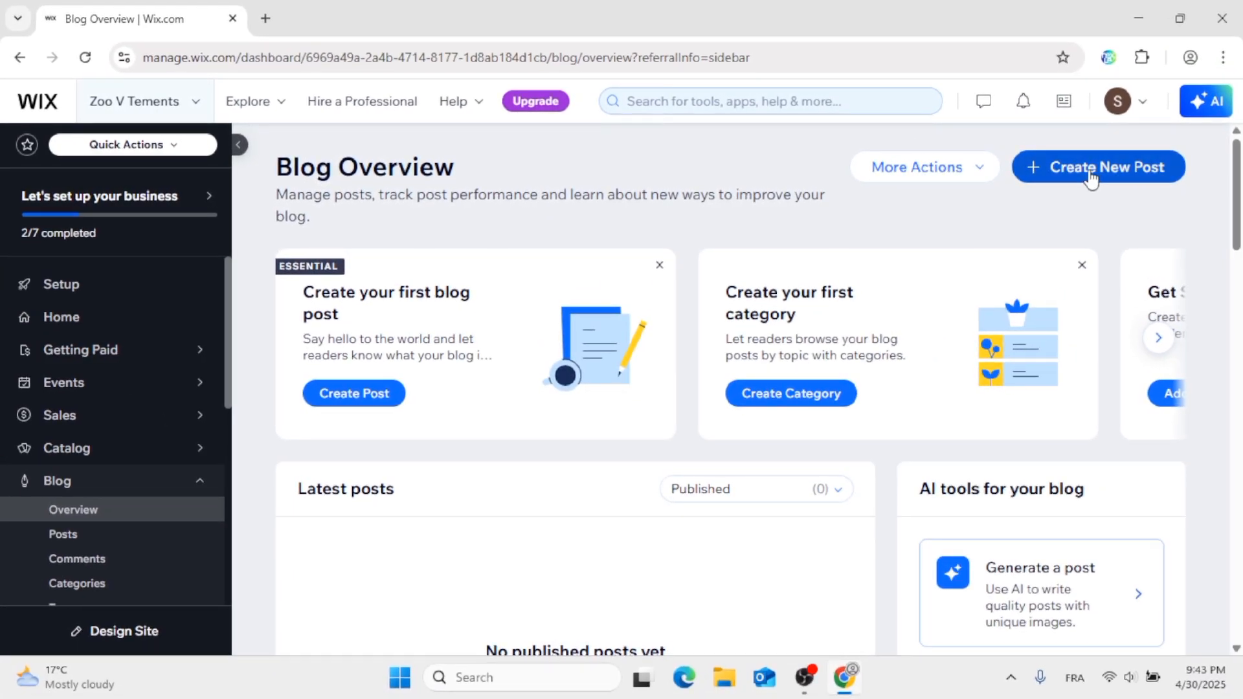
click(1163, 153)
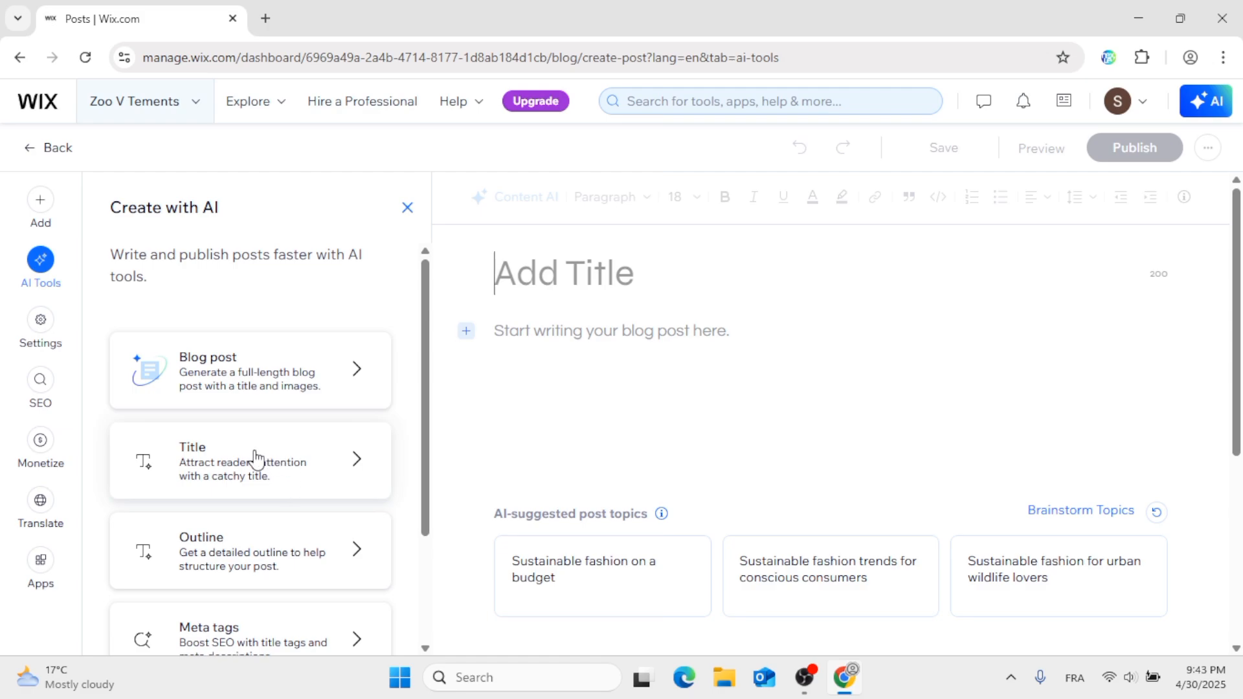
Give the new blog post the title "THIS IS A BLOG TEST"
scroll(235, 543, down, 3)
scroll(235, 544, up, 3)
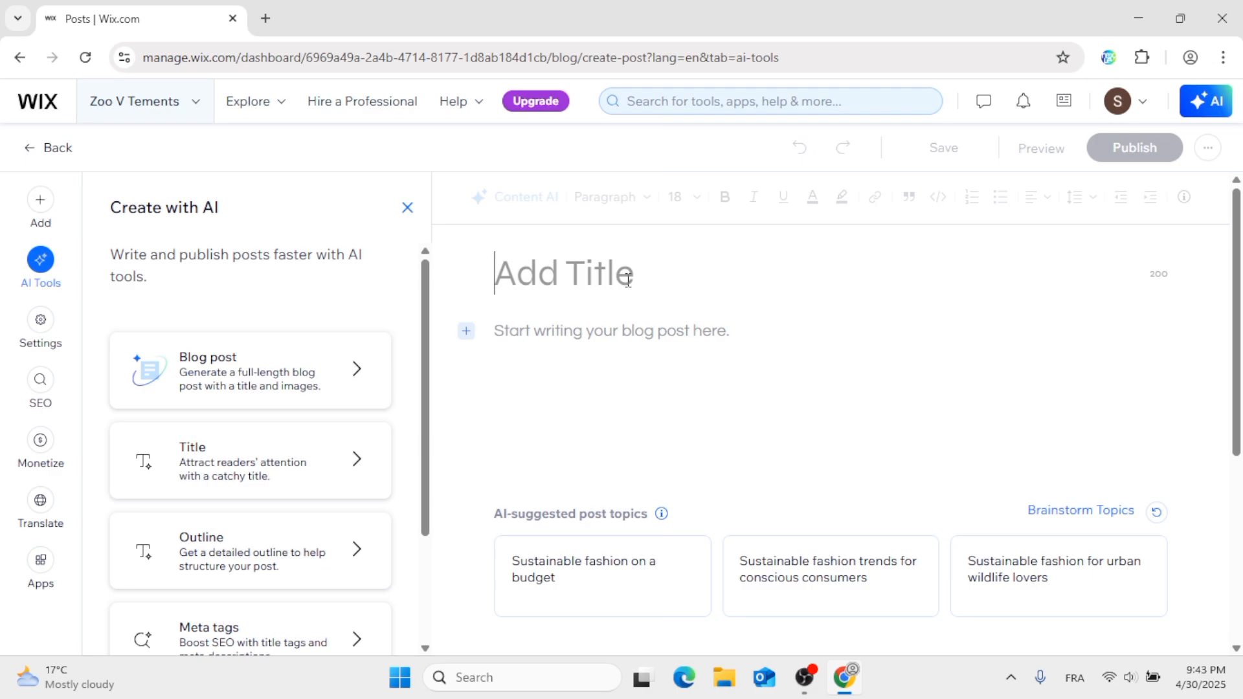
text(THI)
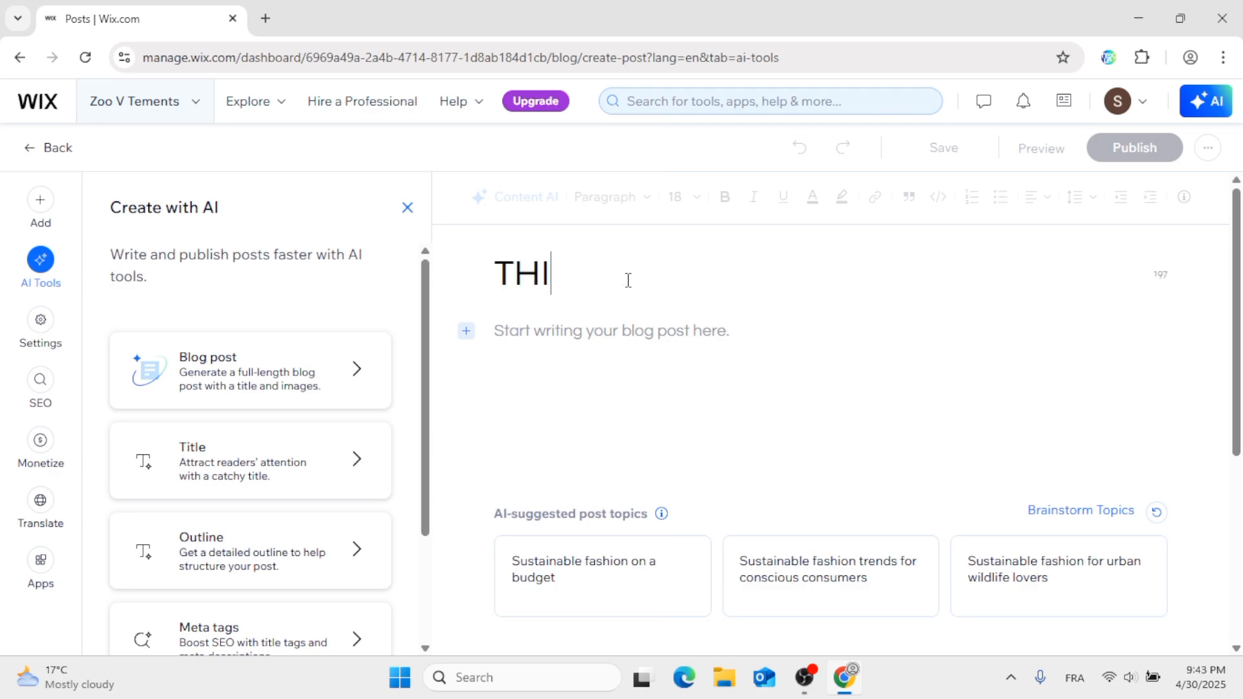
text(S IS )
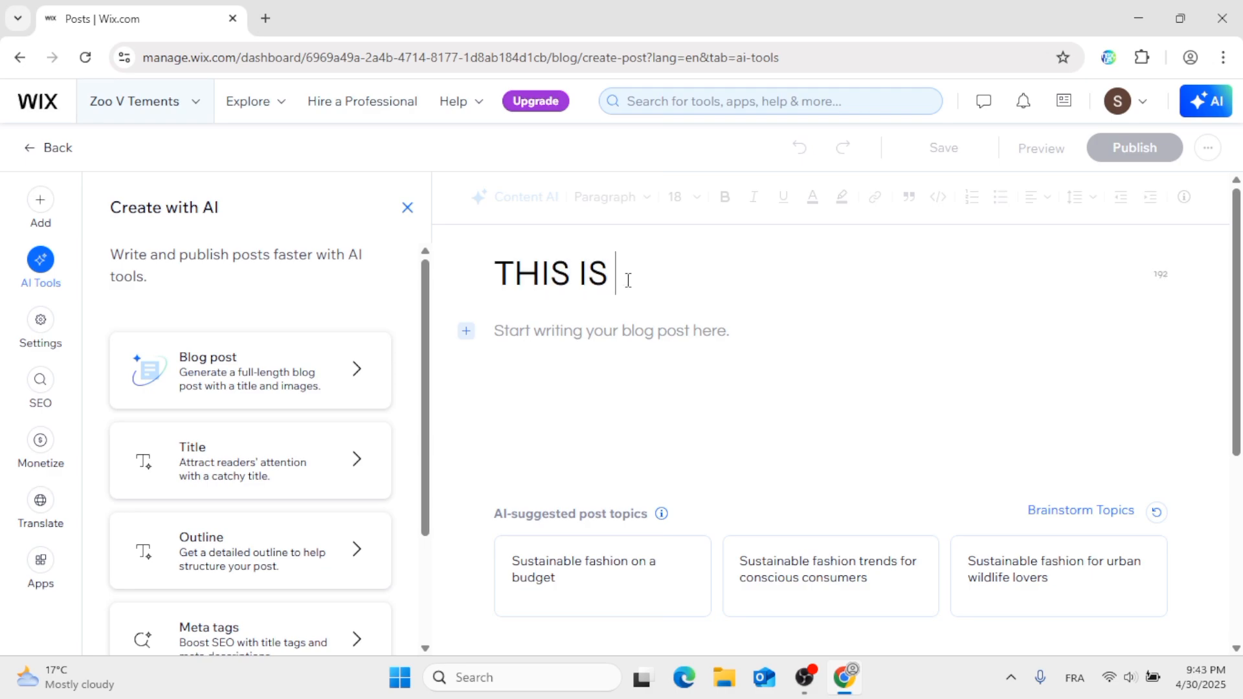
text(A BLOG )
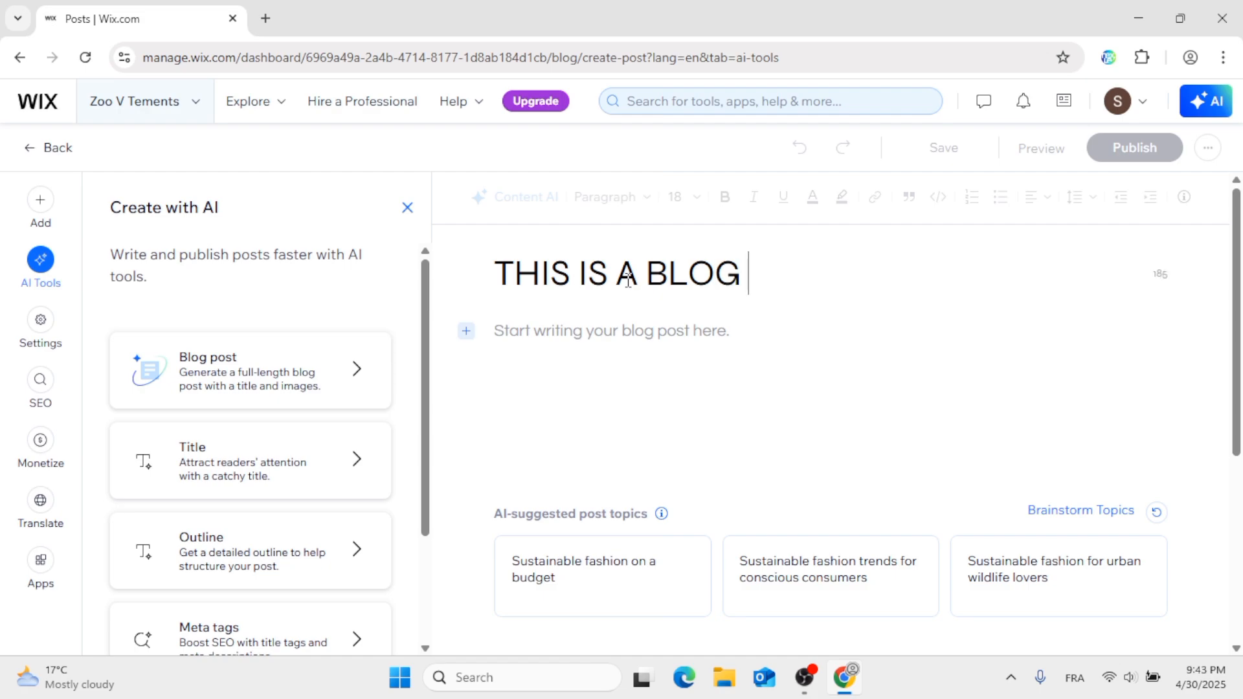
text(TEST)
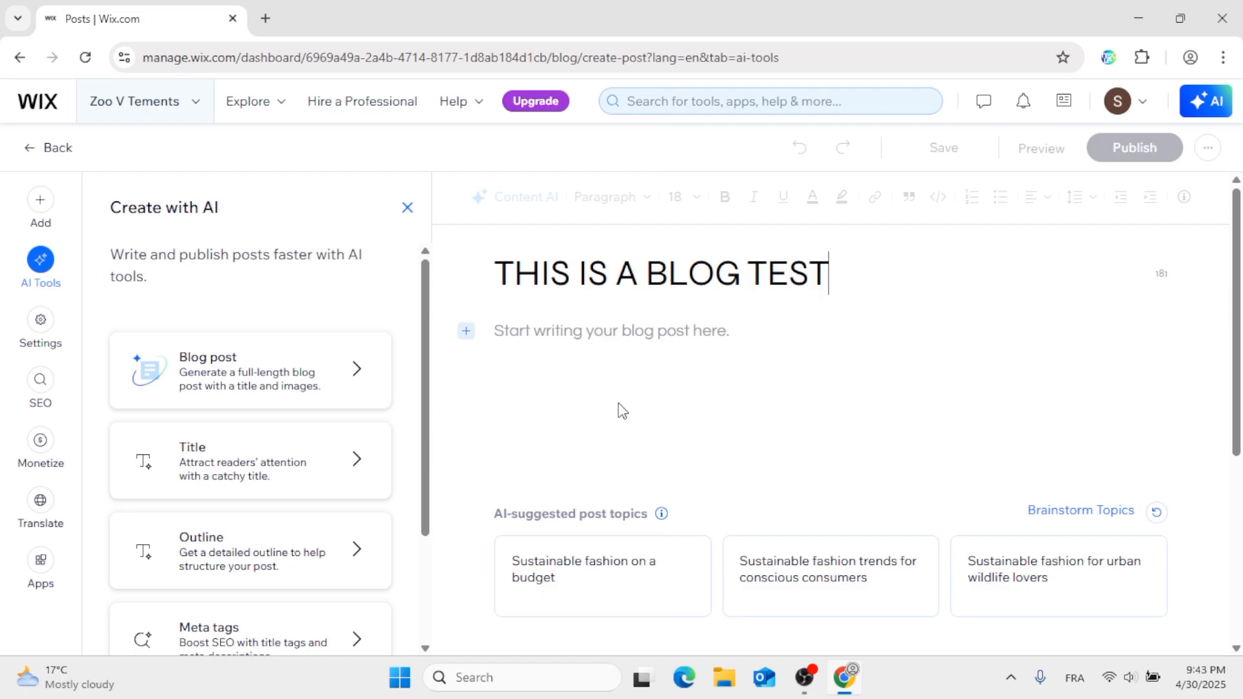
click(622, 411)
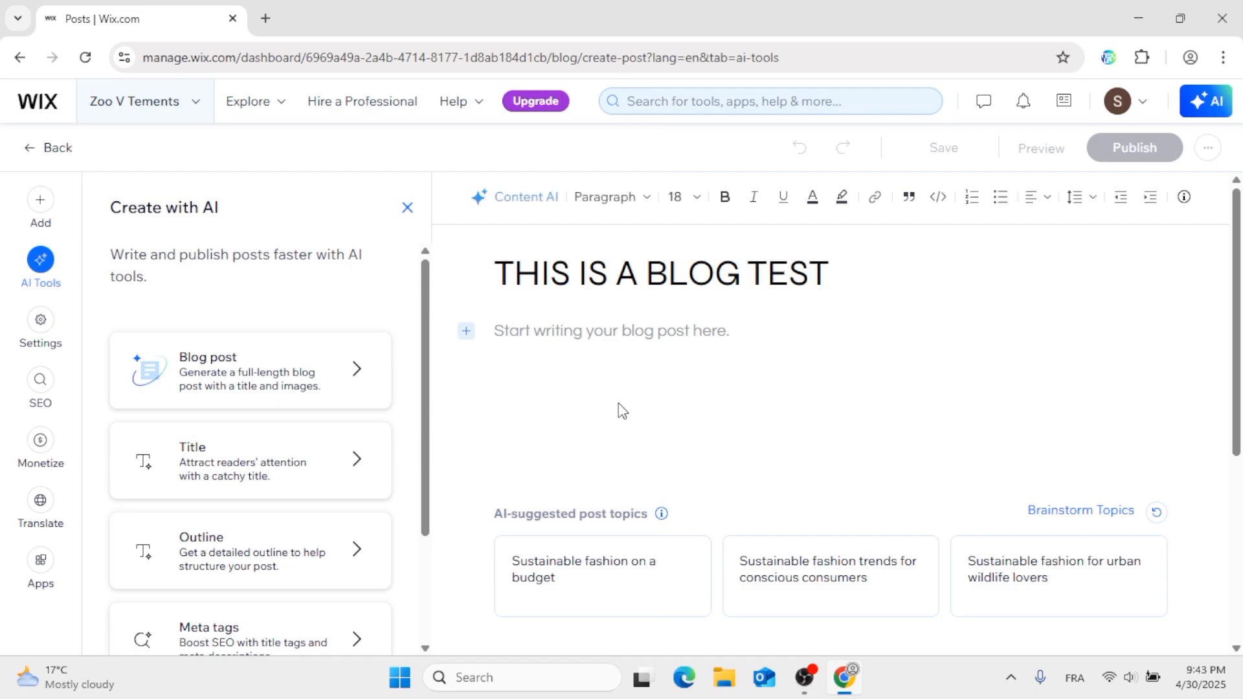
Generate body text for the post with Content AI using the prompt "CREATE A BLOG TEST"
click(631, 332)
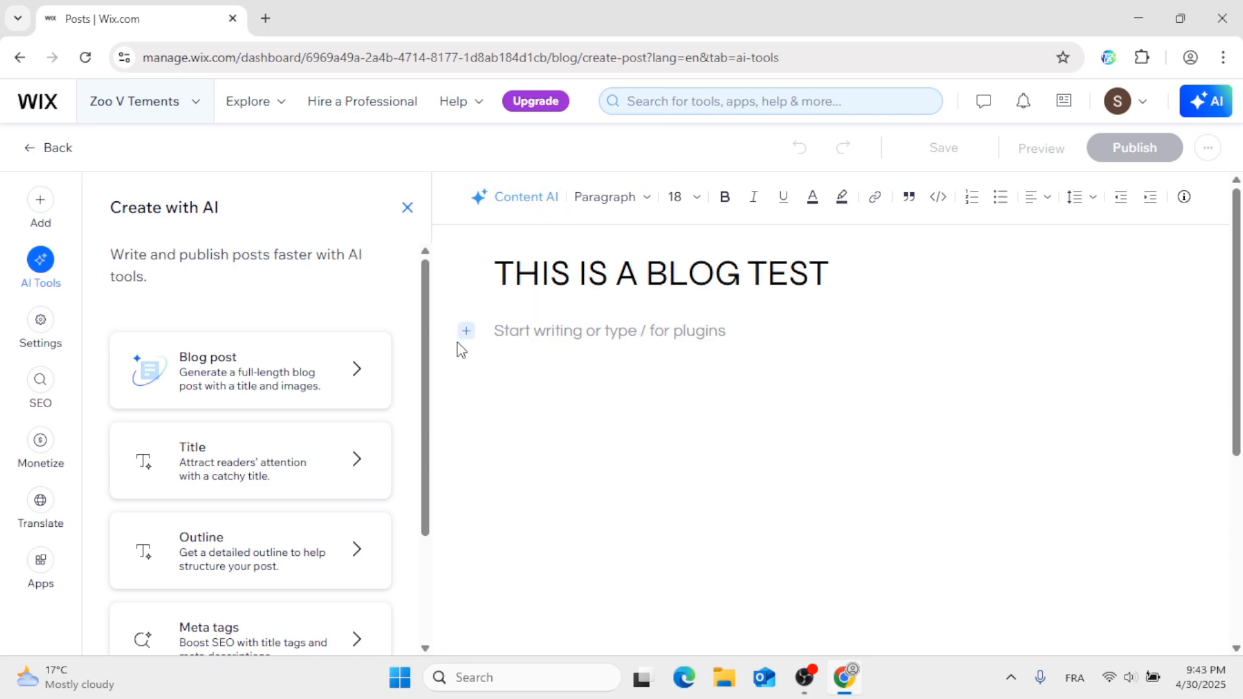
click(537, 206)
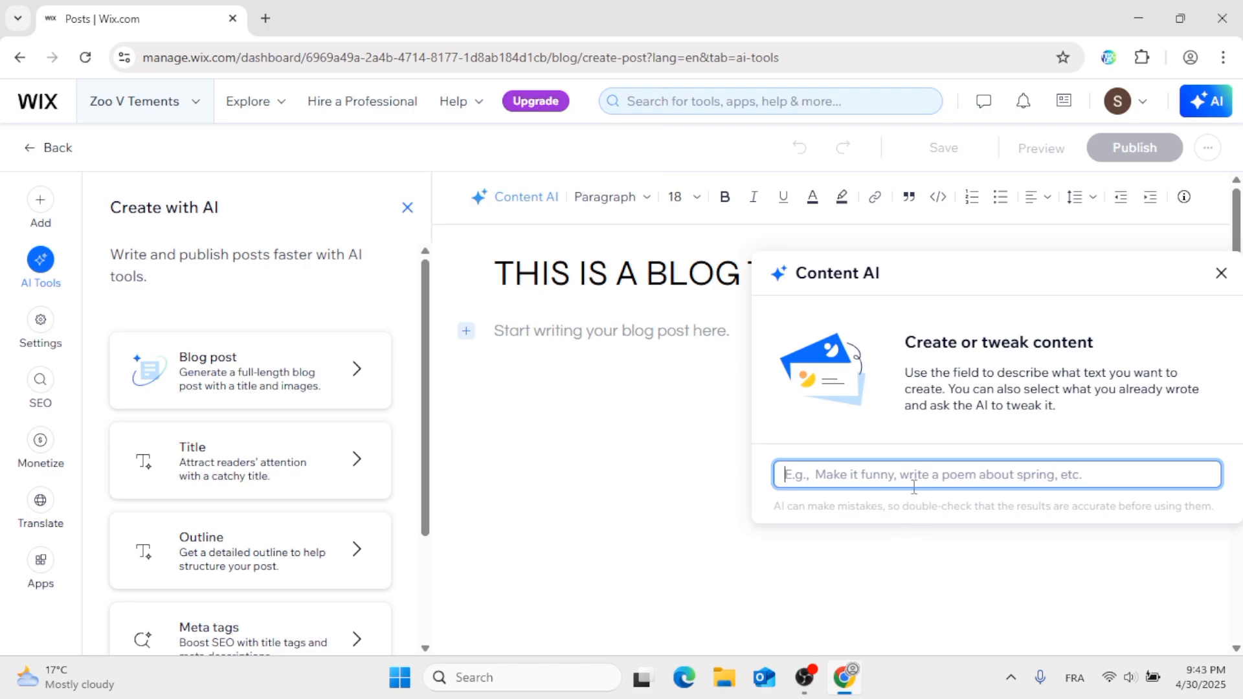
text(CREATE)
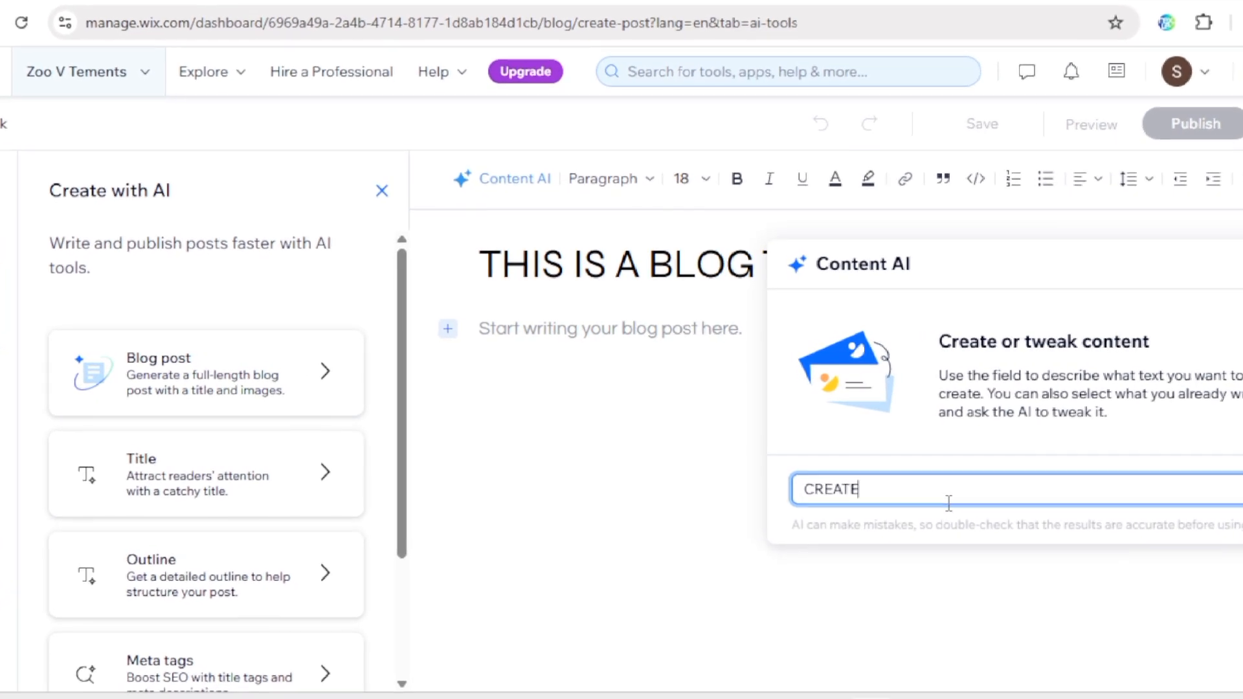
text( A BLOG)
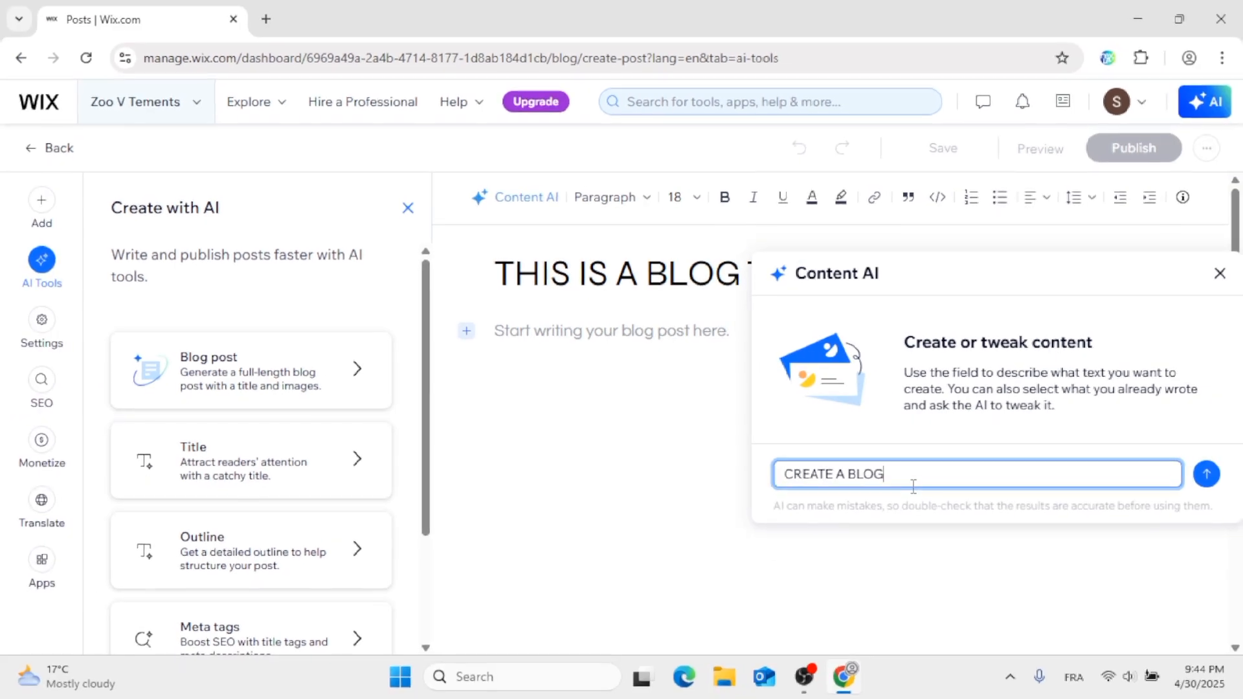
text( TEST)
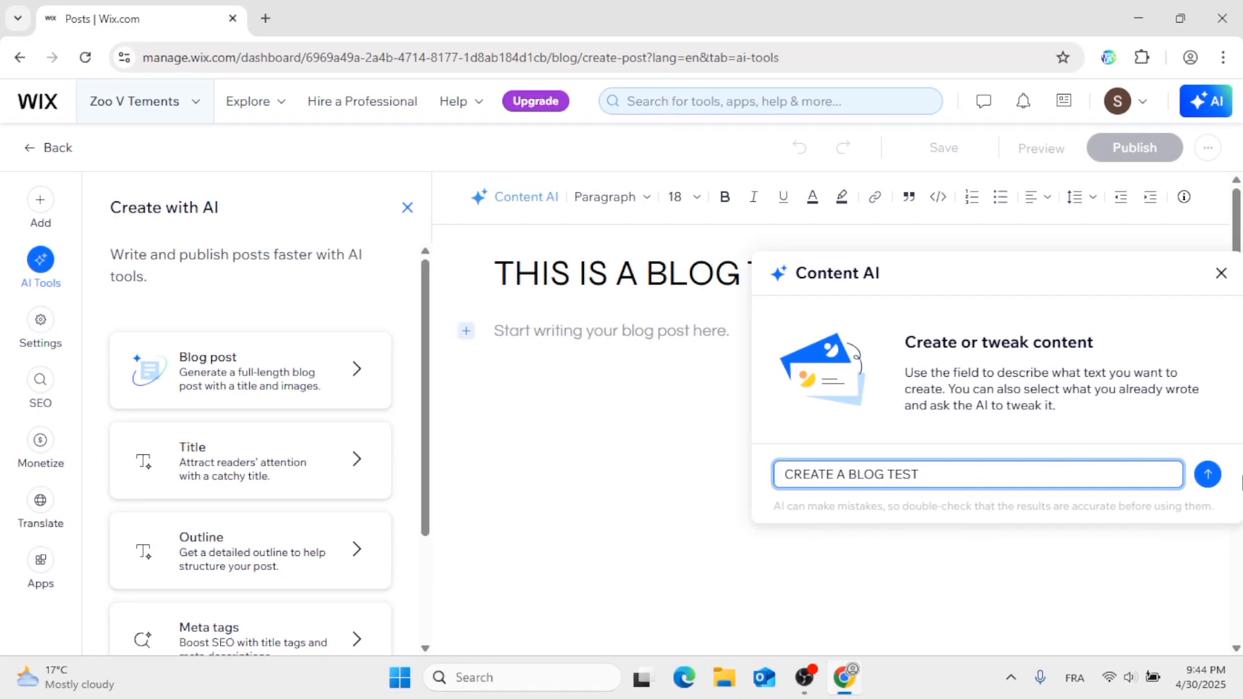
click(1210, 477)
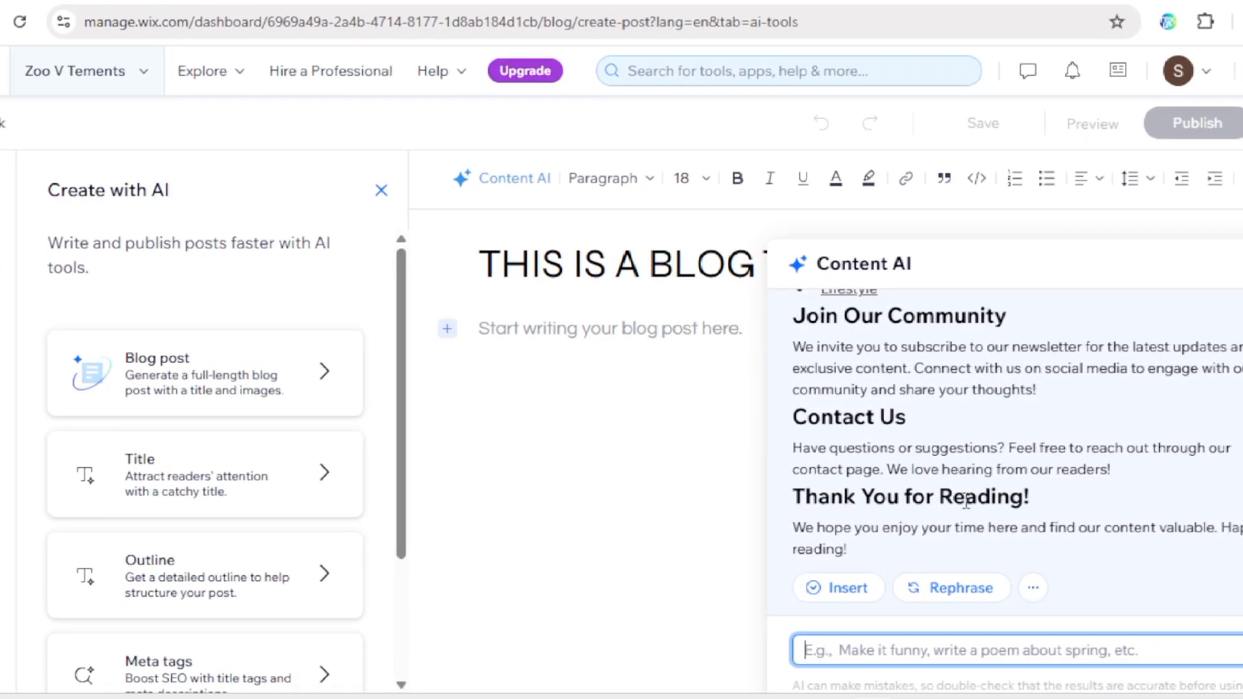
Look over the Content AI result and insert the generated text into the post body
scroll(966, 502, up, 10)
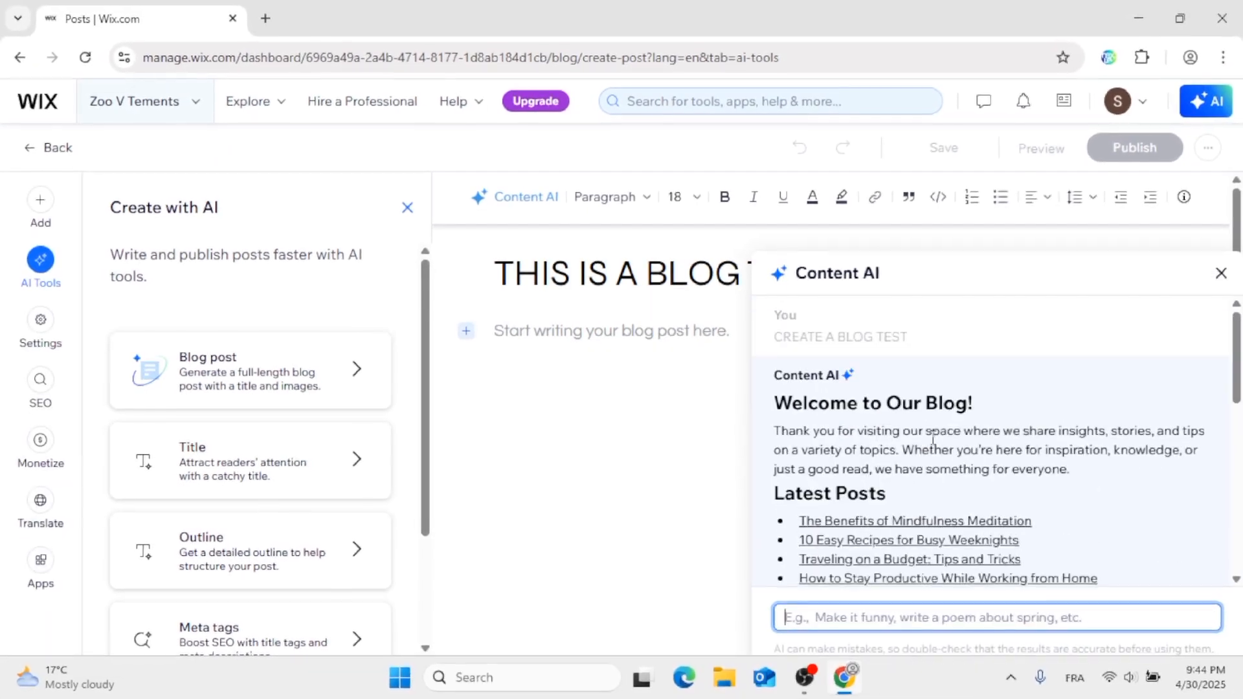
scroll(933, 440, down, 1)
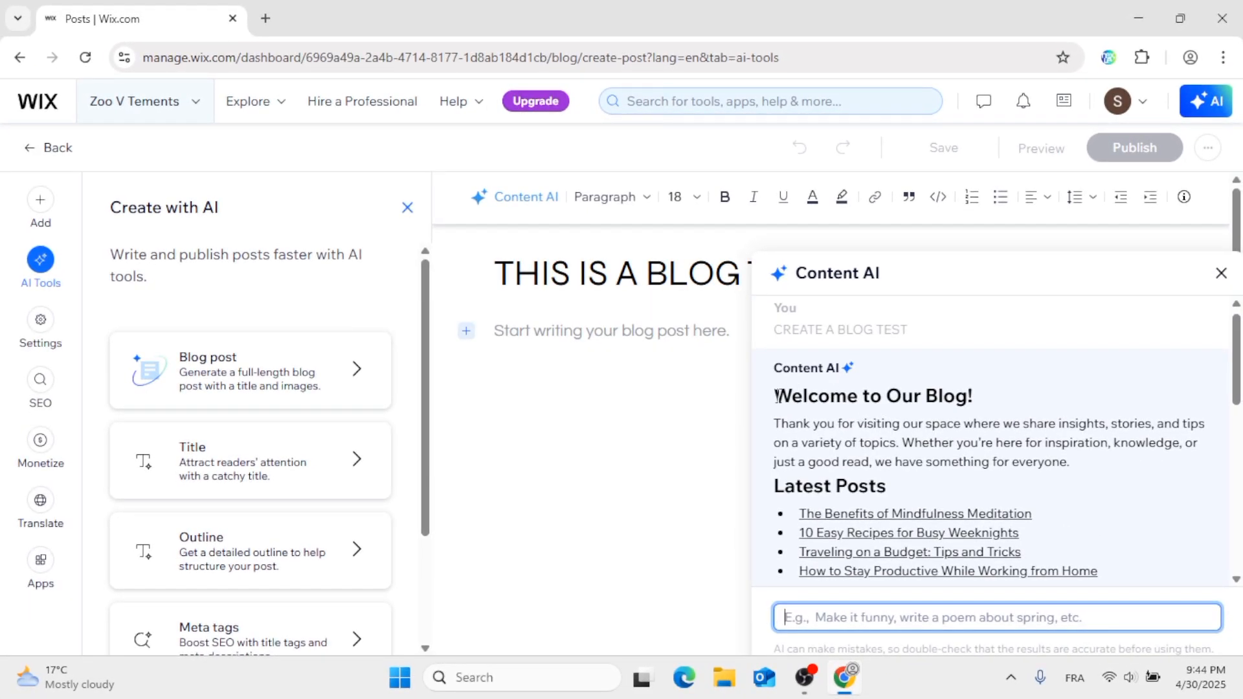
drag(774, 425, 1092, 597)
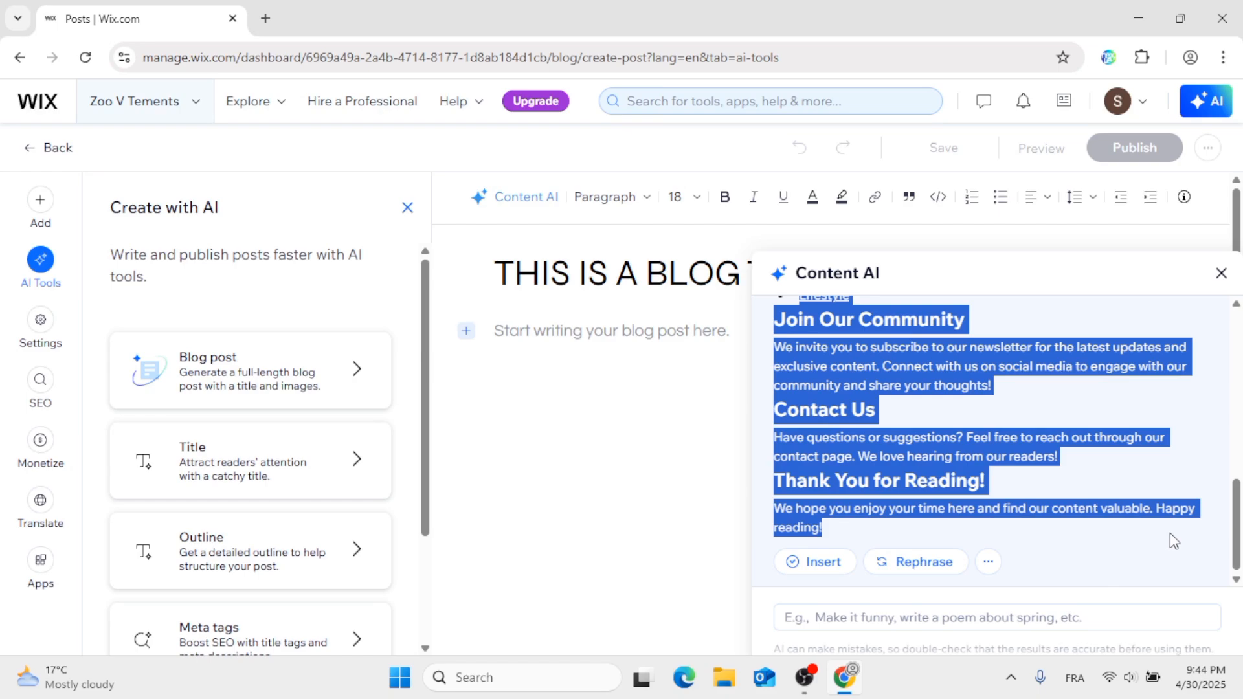
key(shift+Up)
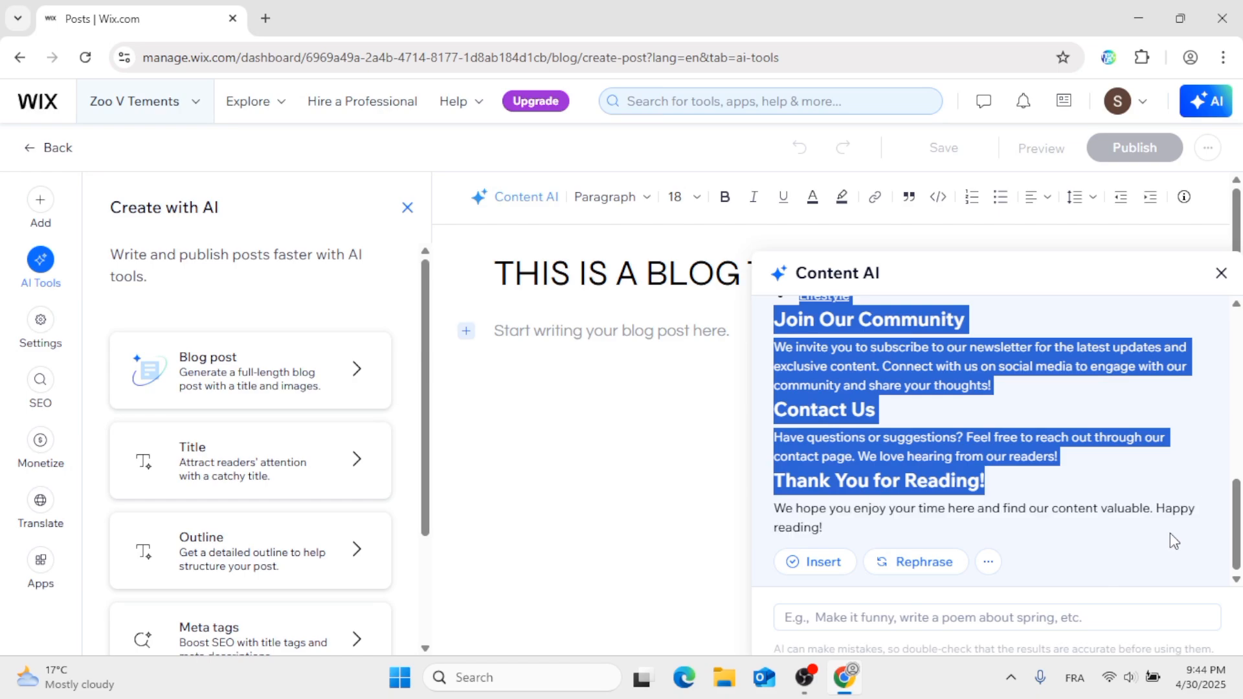
click(806, 565)
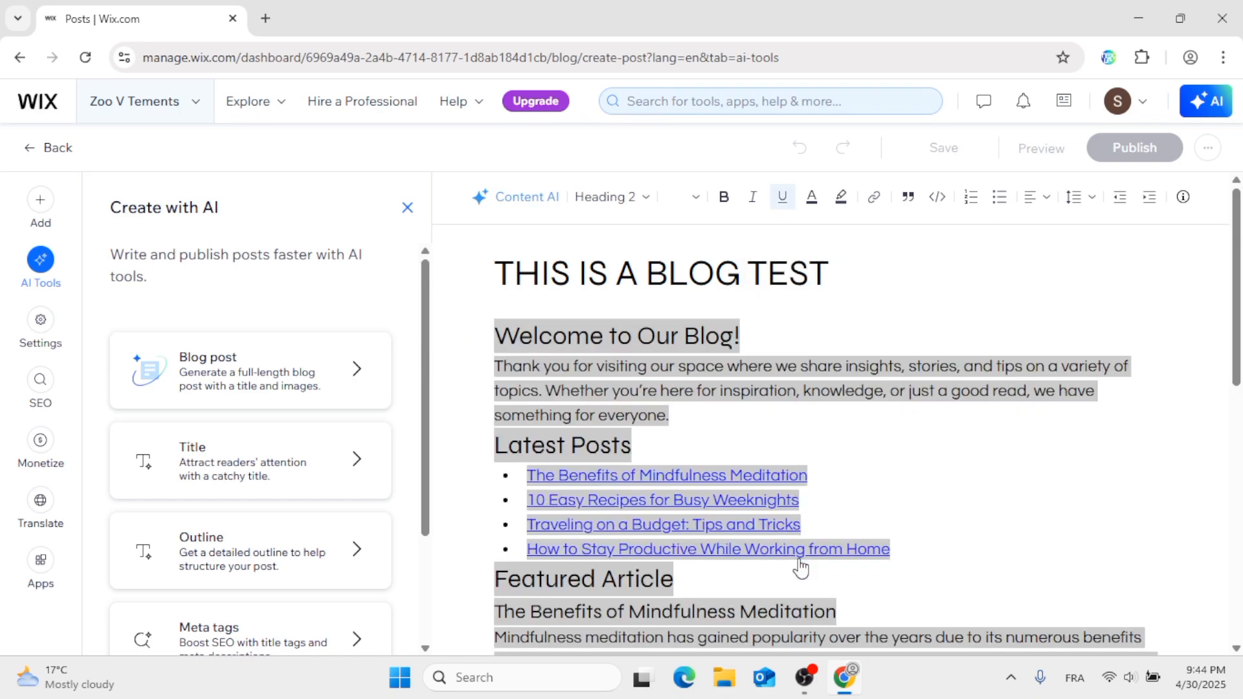
click(860, 369)
scroll(861, 373, up, 6)
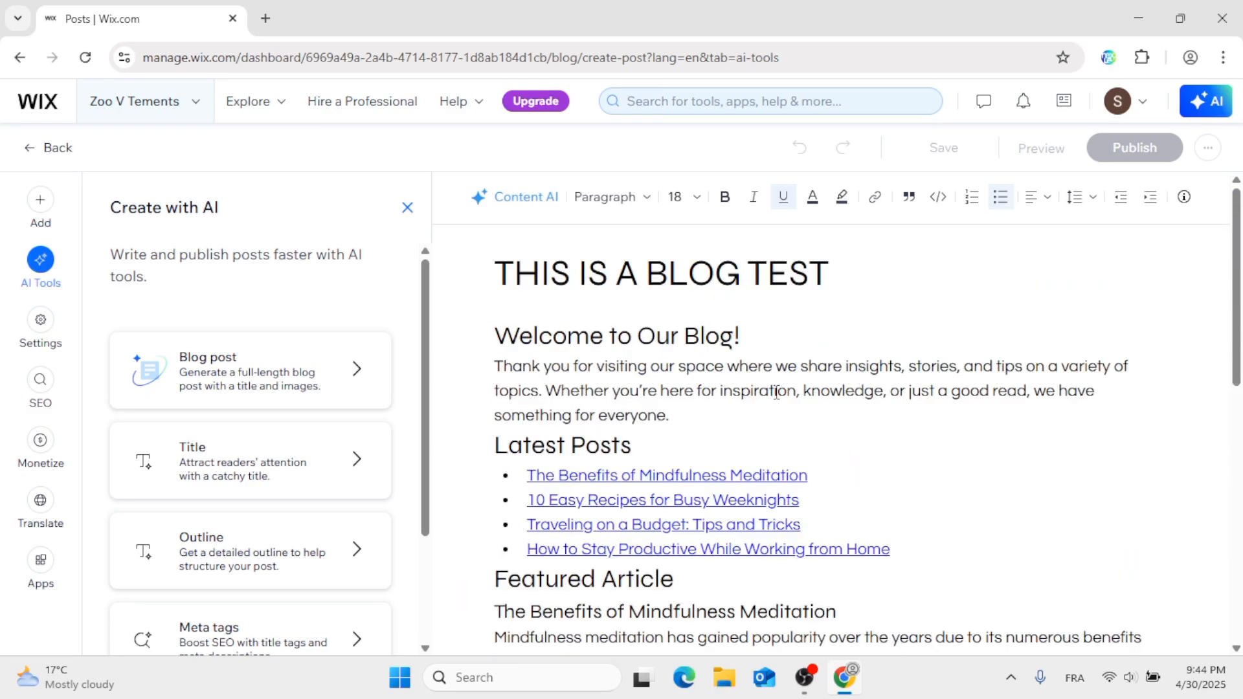
Review the inserted text, start a new line after the post's closing sentence and open the elements available to add there
scroll(776, 393, down, 5)
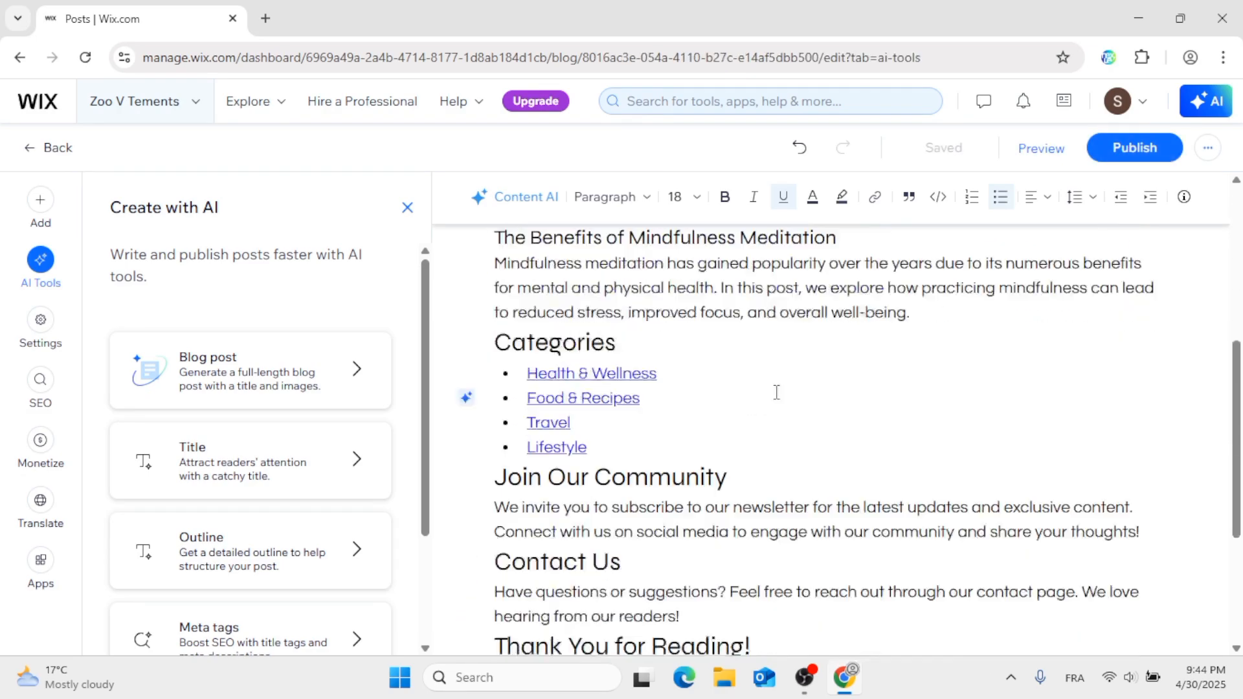
scroll(776, 393, down, 3)
scroll(780, 393, up, 2)
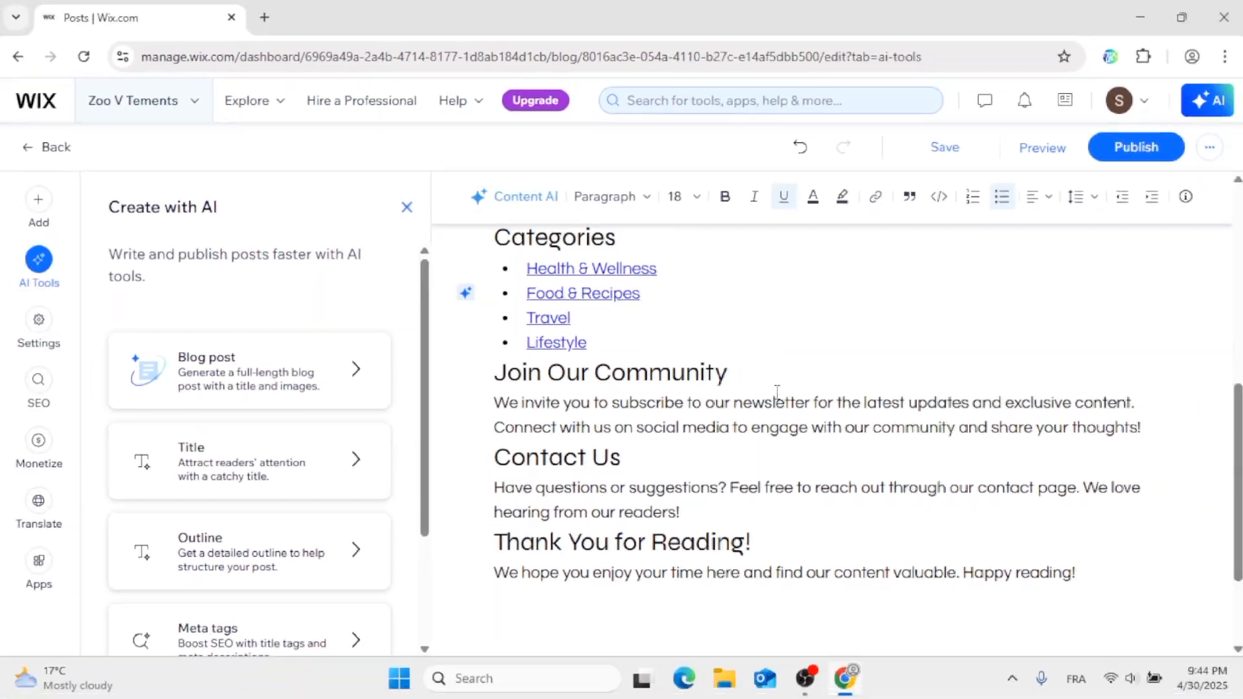
scroll(776, 393, up, 10)
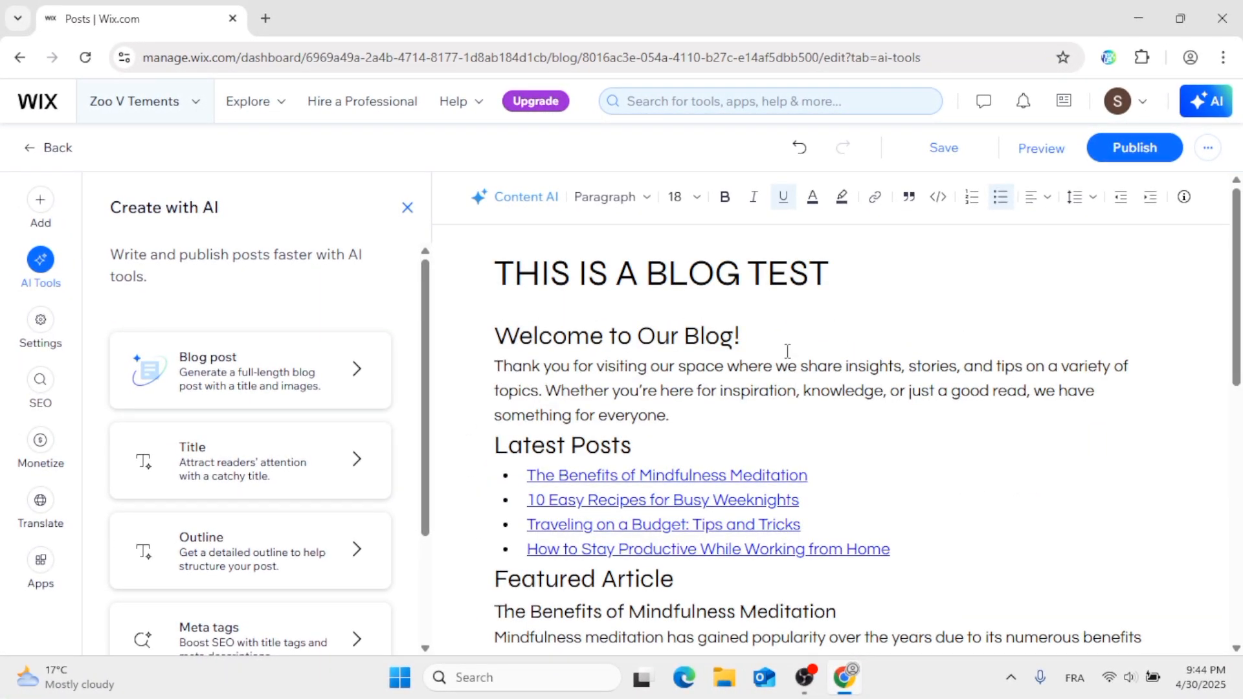
scroll(759, 343, down, 15)
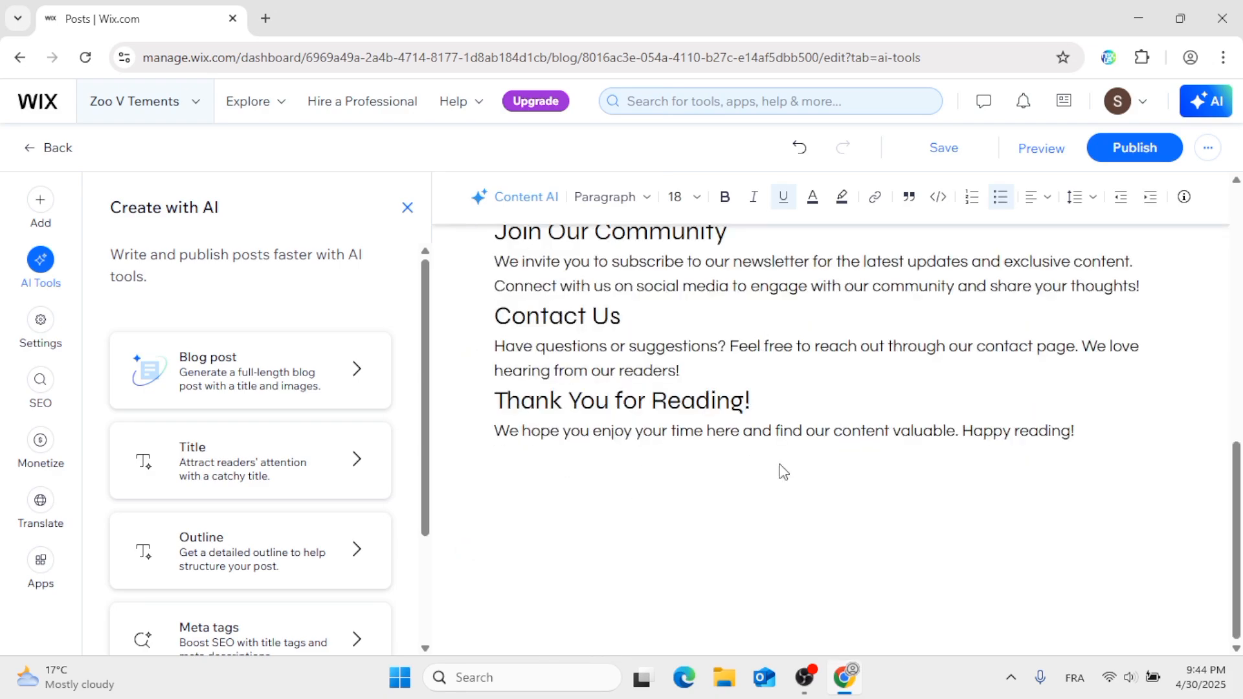
click(1201, 397)
click(1156, 420)
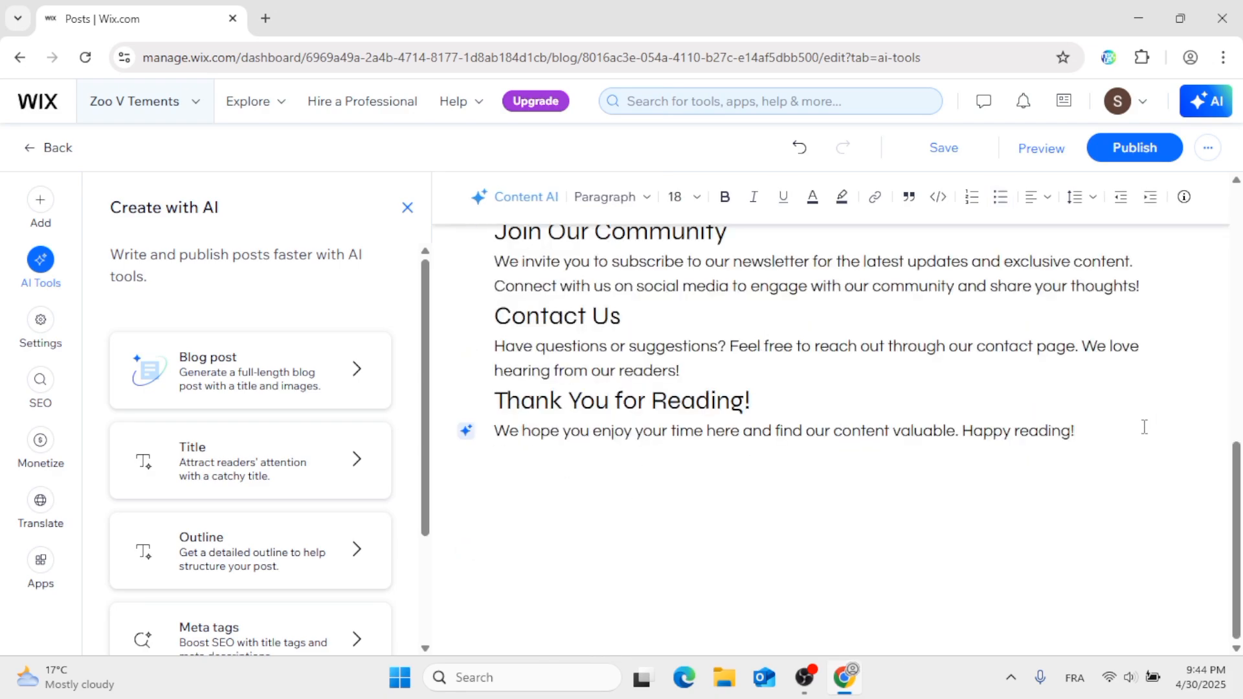
key(Return)
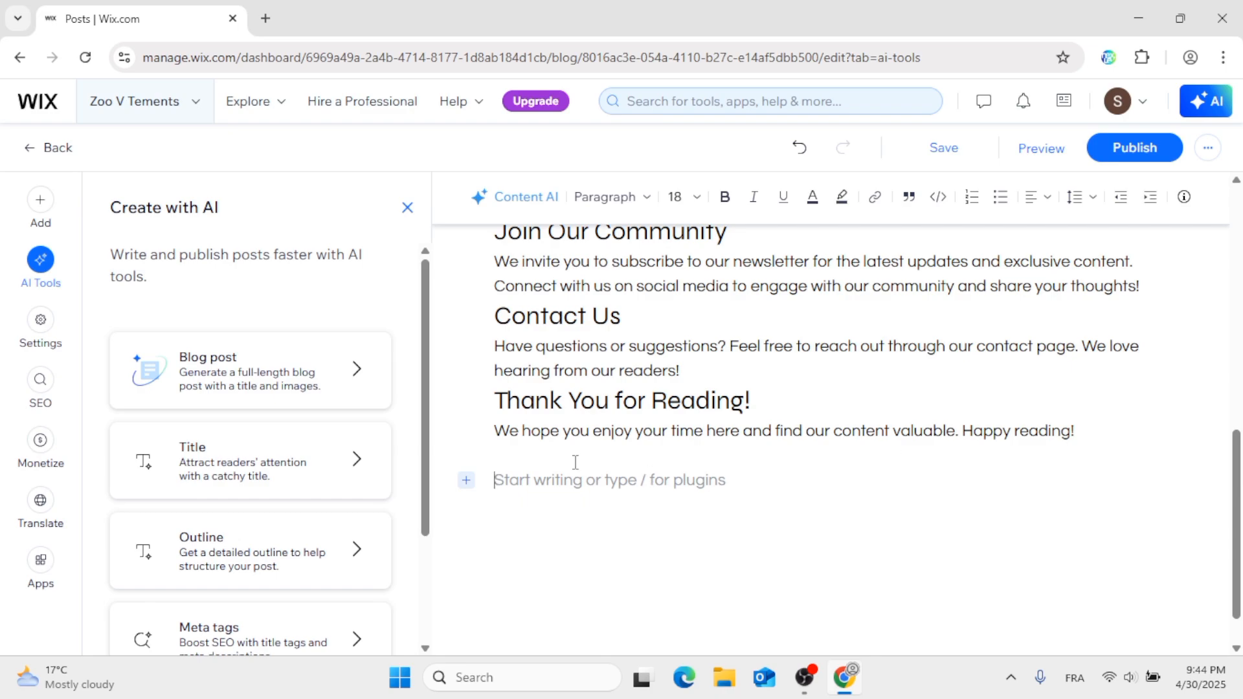
click(466, 480)
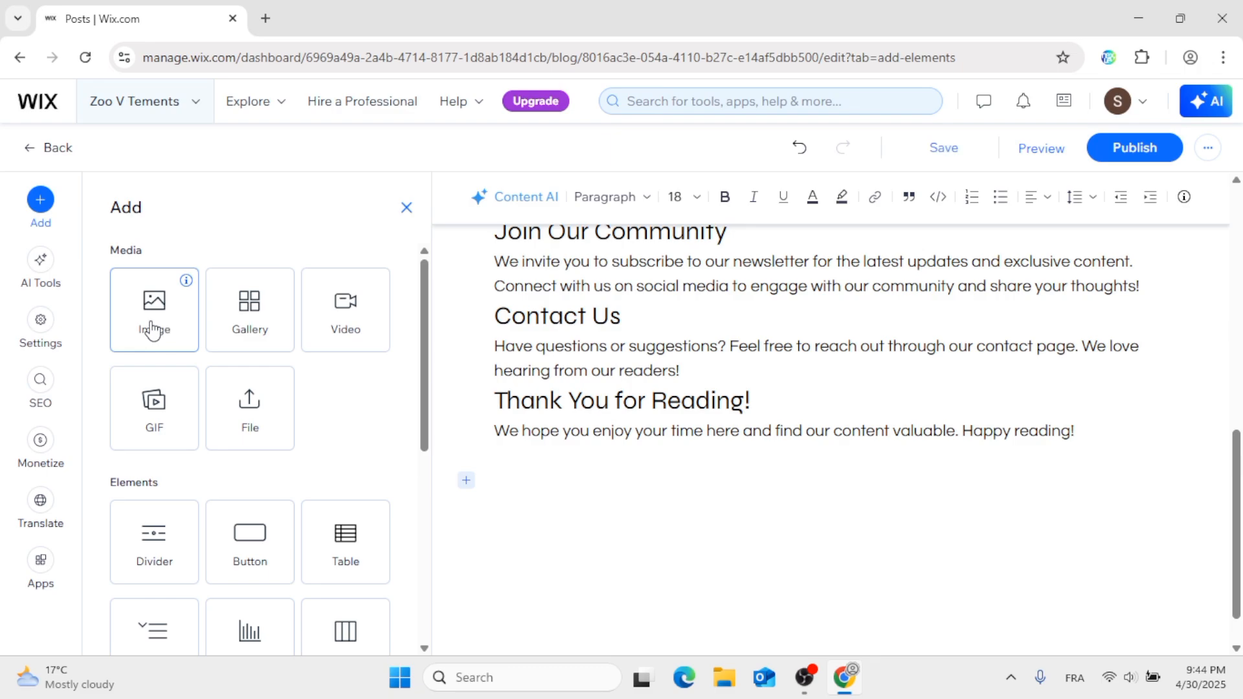
click(804, 673)
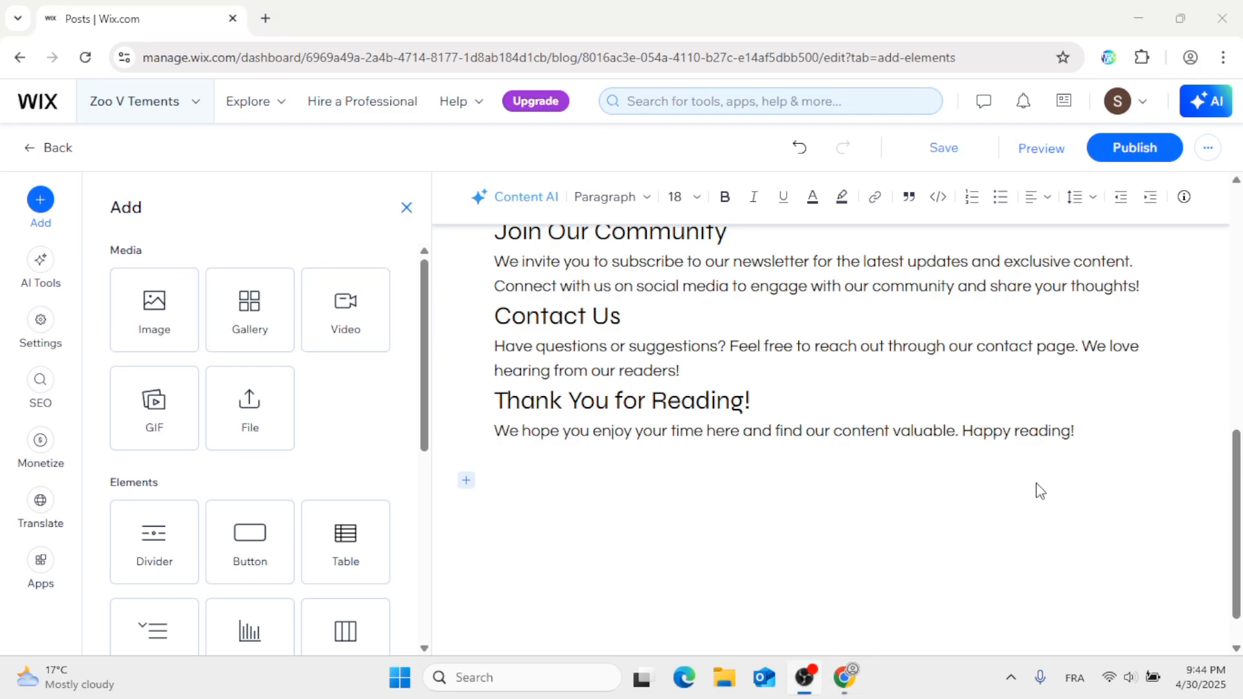
scroll(1089, 487, down, 1)
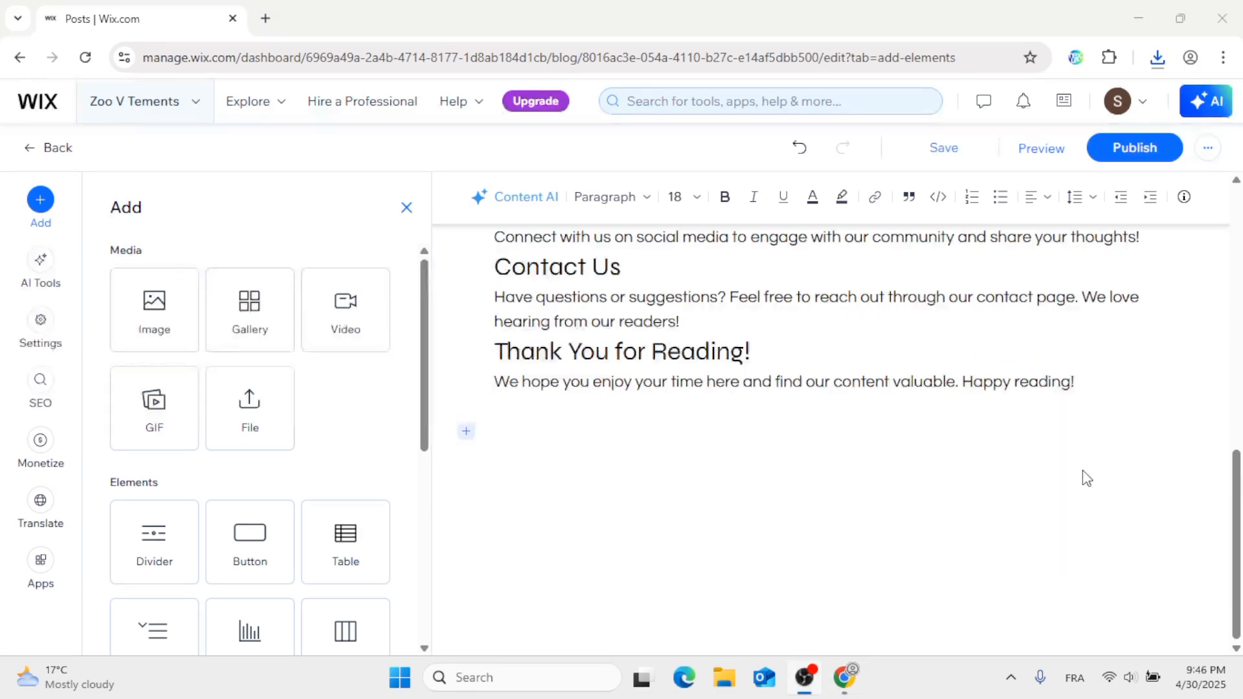
click(1003, 17)
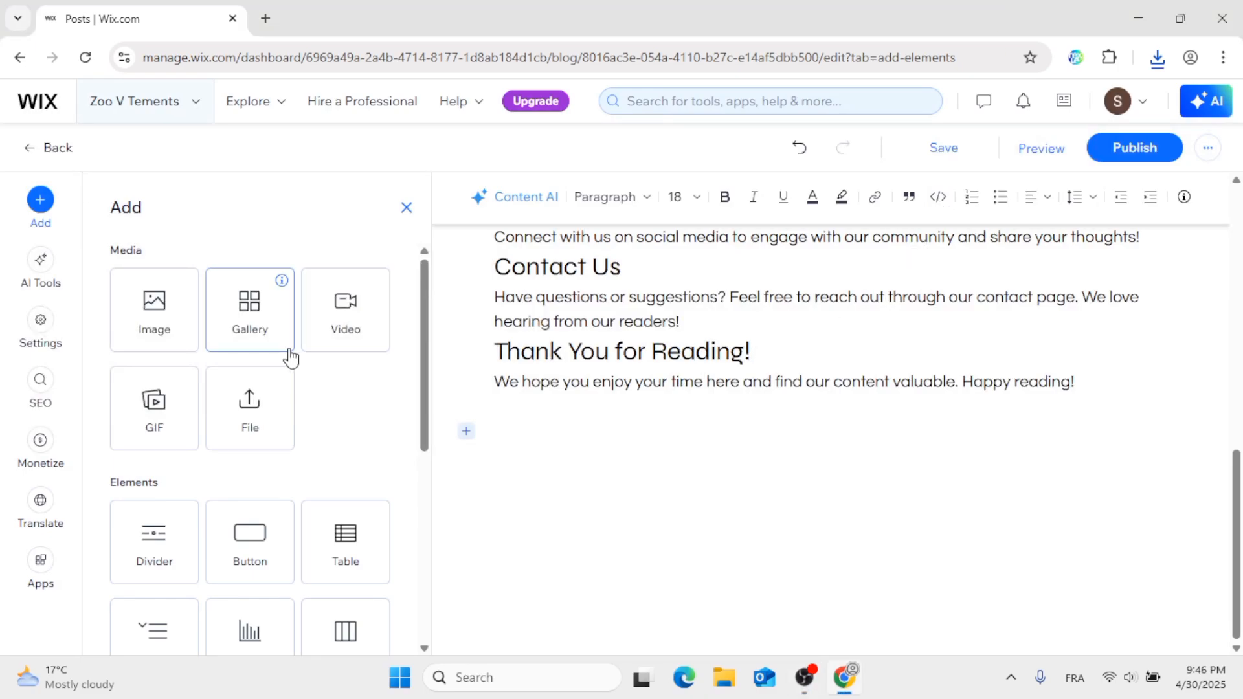
click(131, 315)
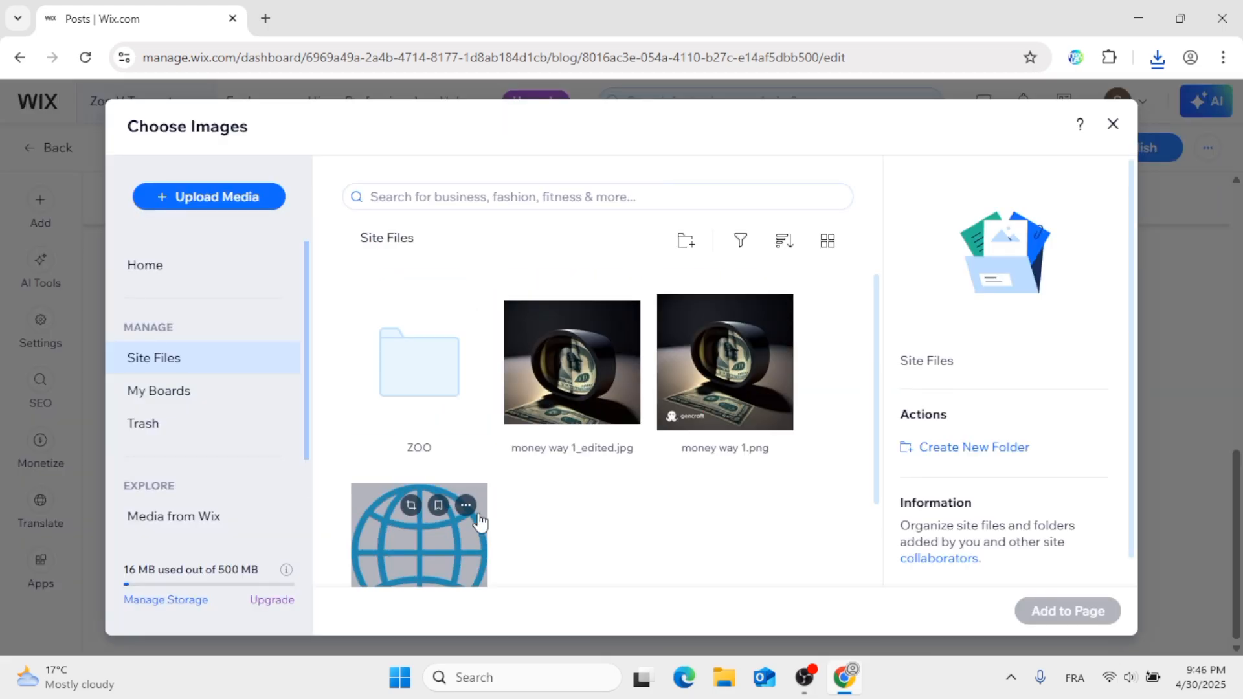
click(242, 201)
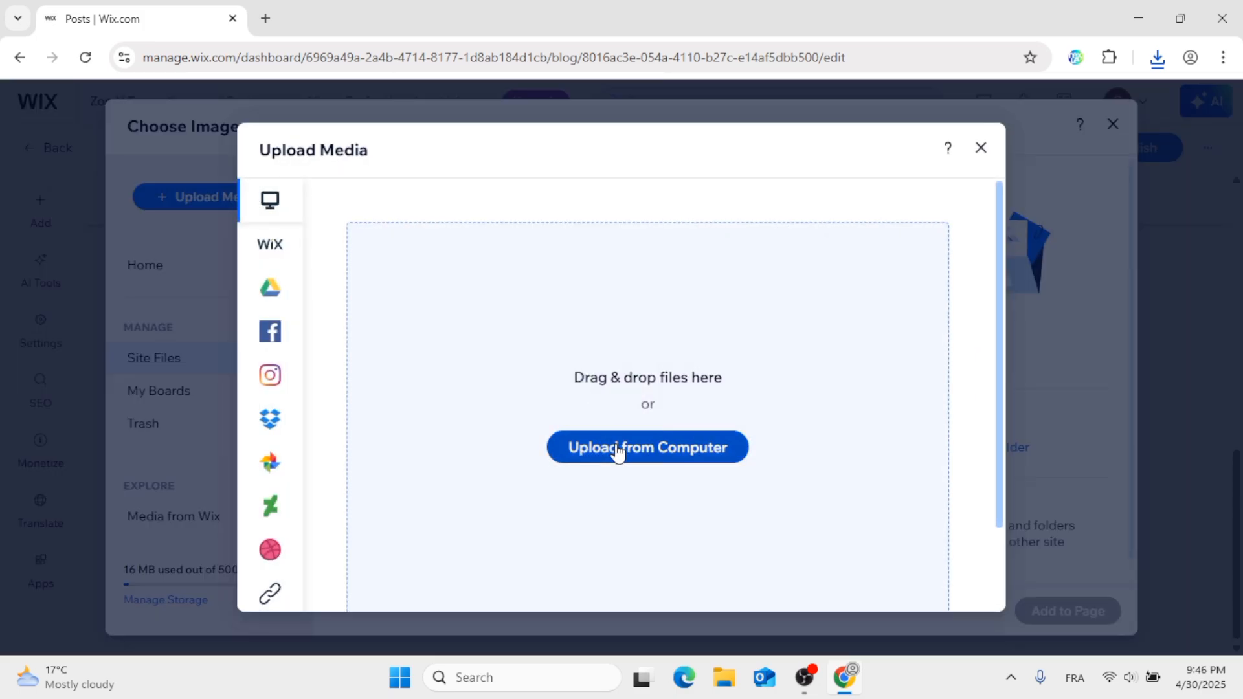
click(615, 446)
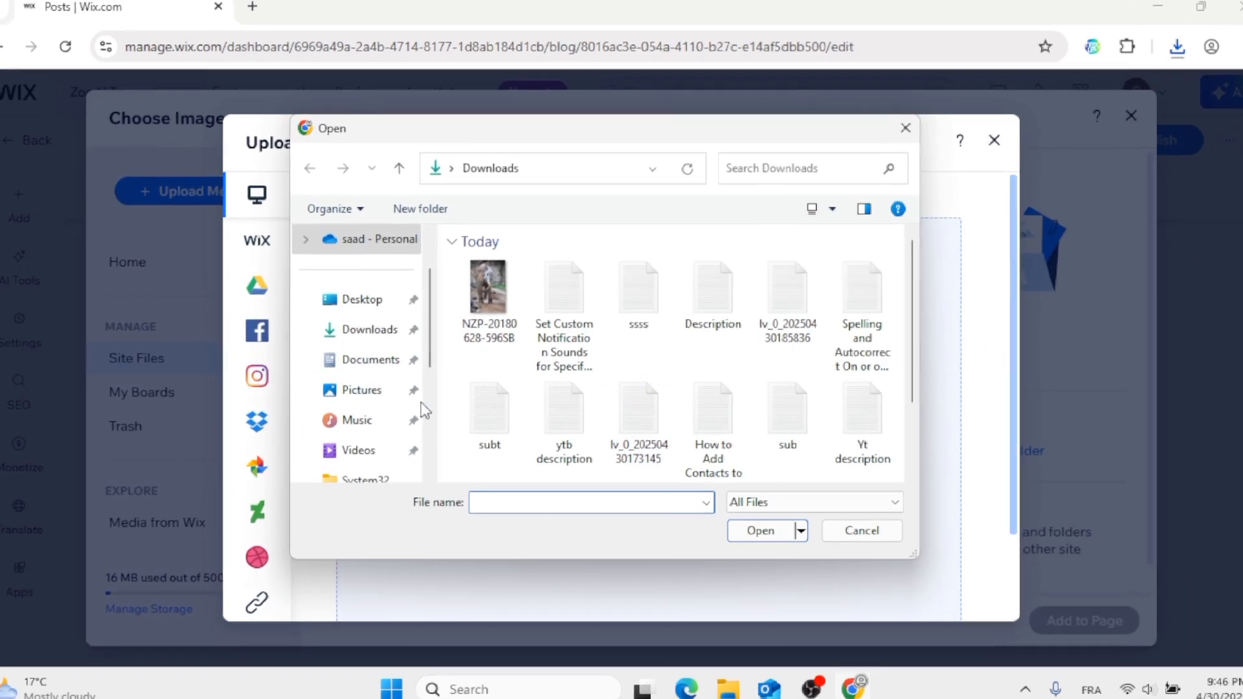
click(511, 289)
double_click(497, 281)
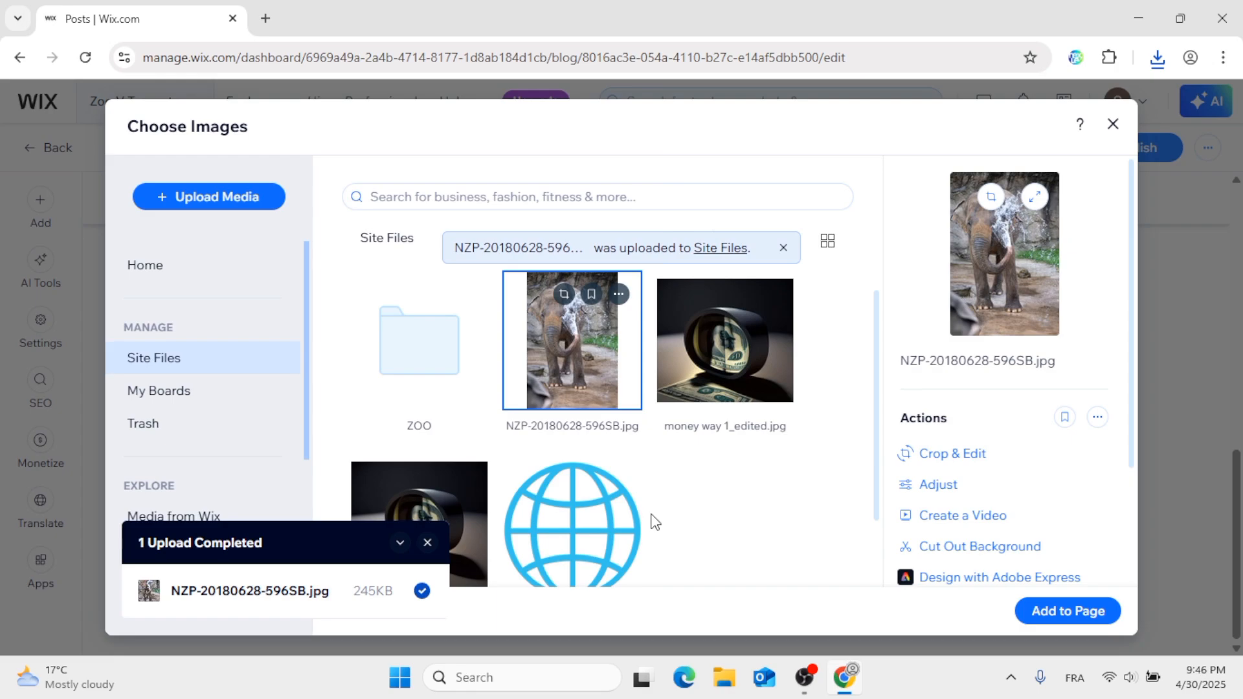
click(1069, 611)
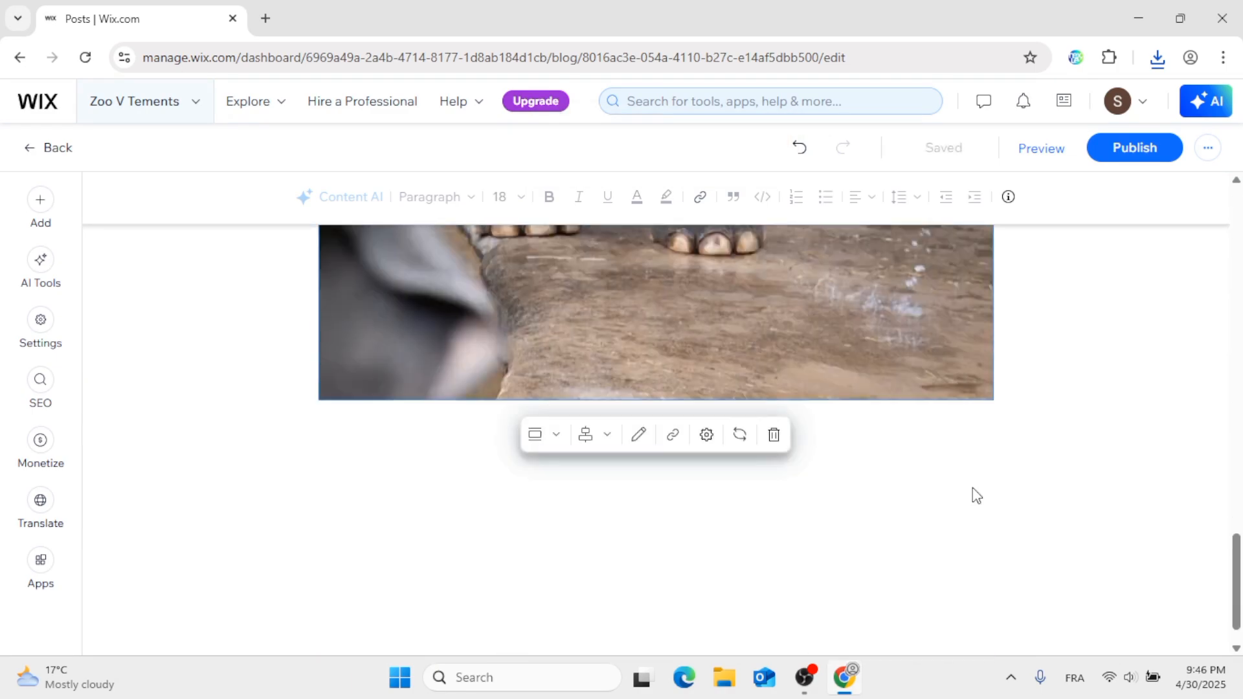
Insert a divider on the empty line below the image at the end of the post
scroll(974, 489, up, 10)
scroll(974, 488, up, 2)
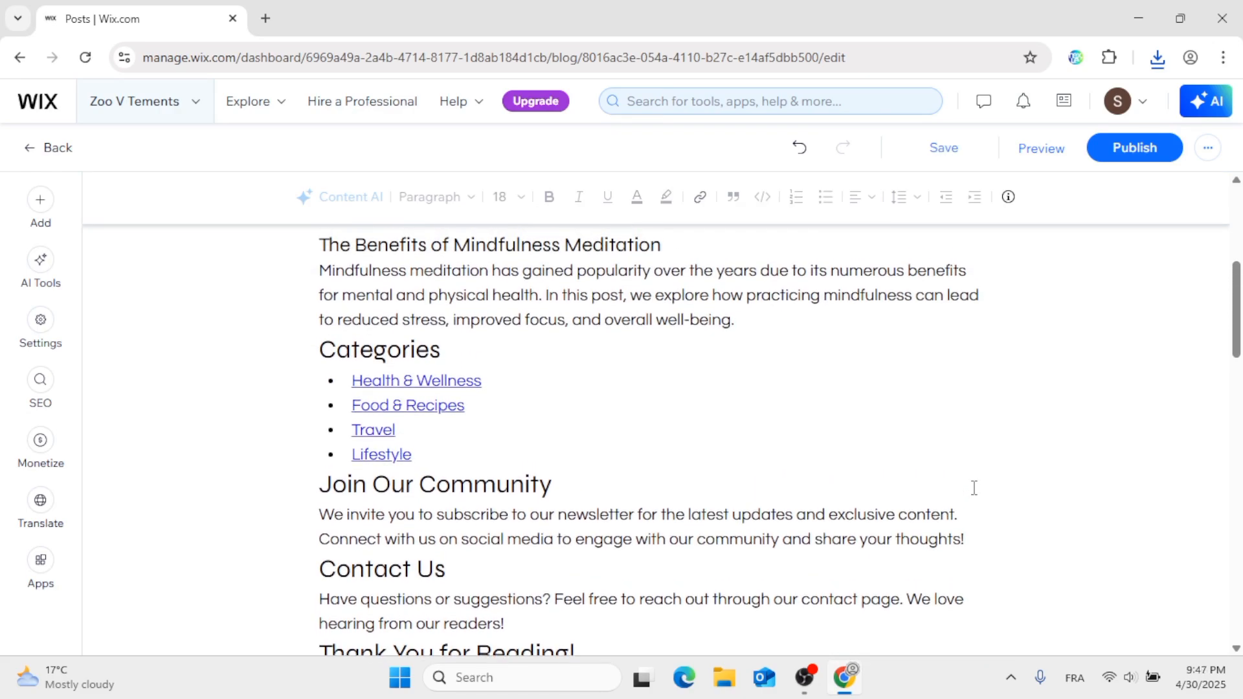
scroll(969, 499, up, 6)
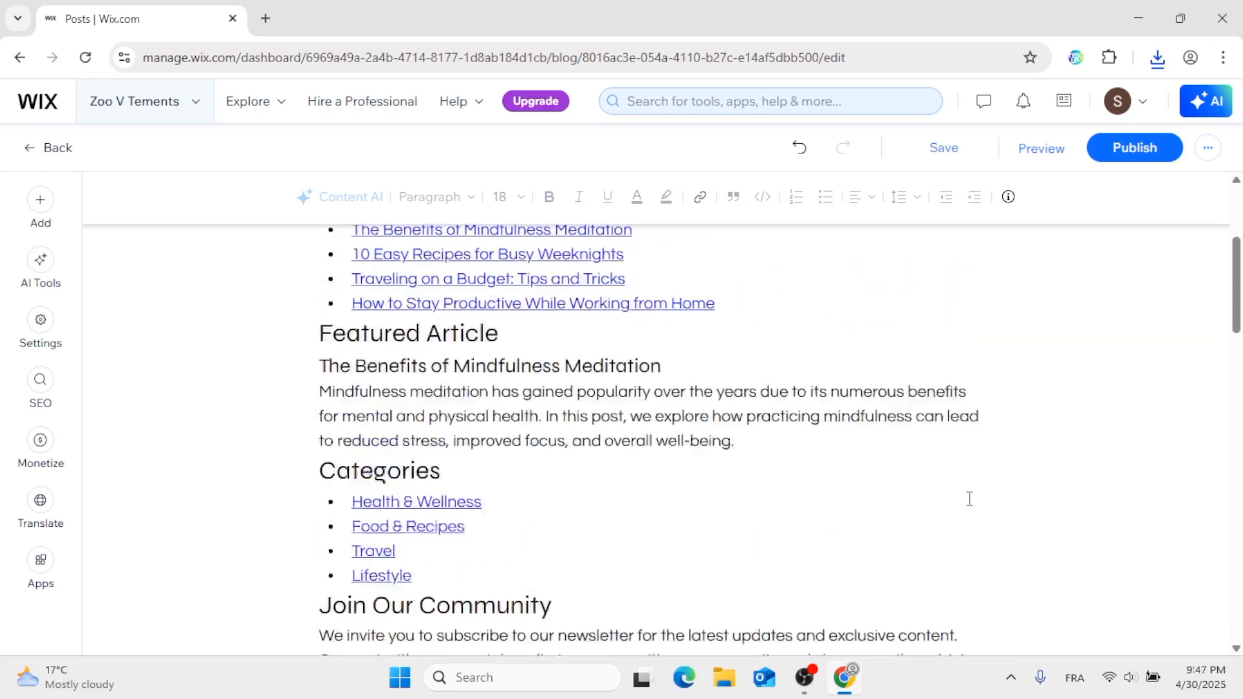
scroll(968, 498, down, 20)
scroll(968, 499, down, 5)
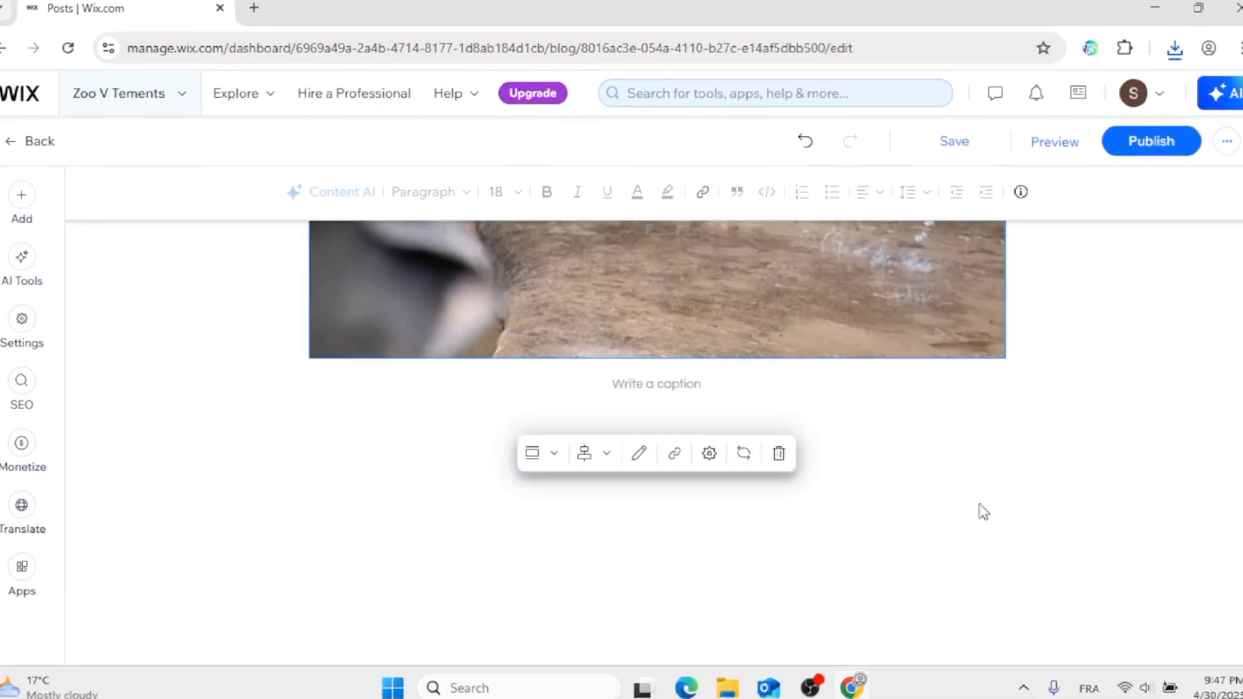
click(479, 441)
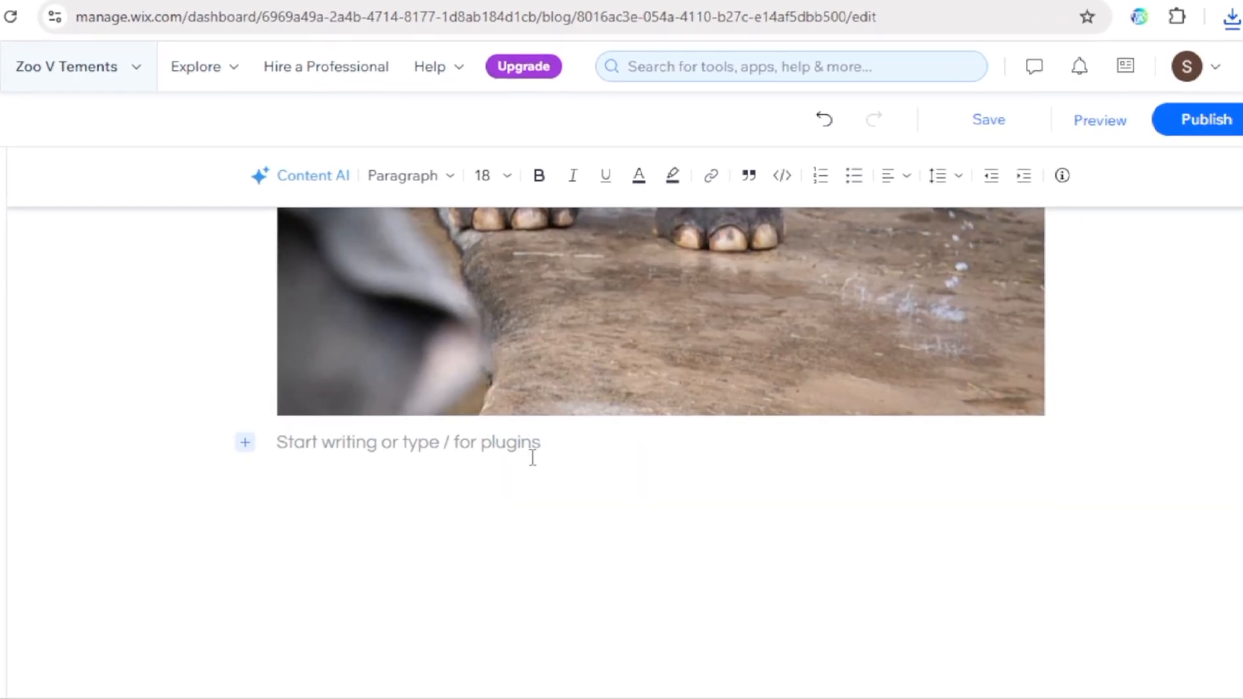
click(292, 433)
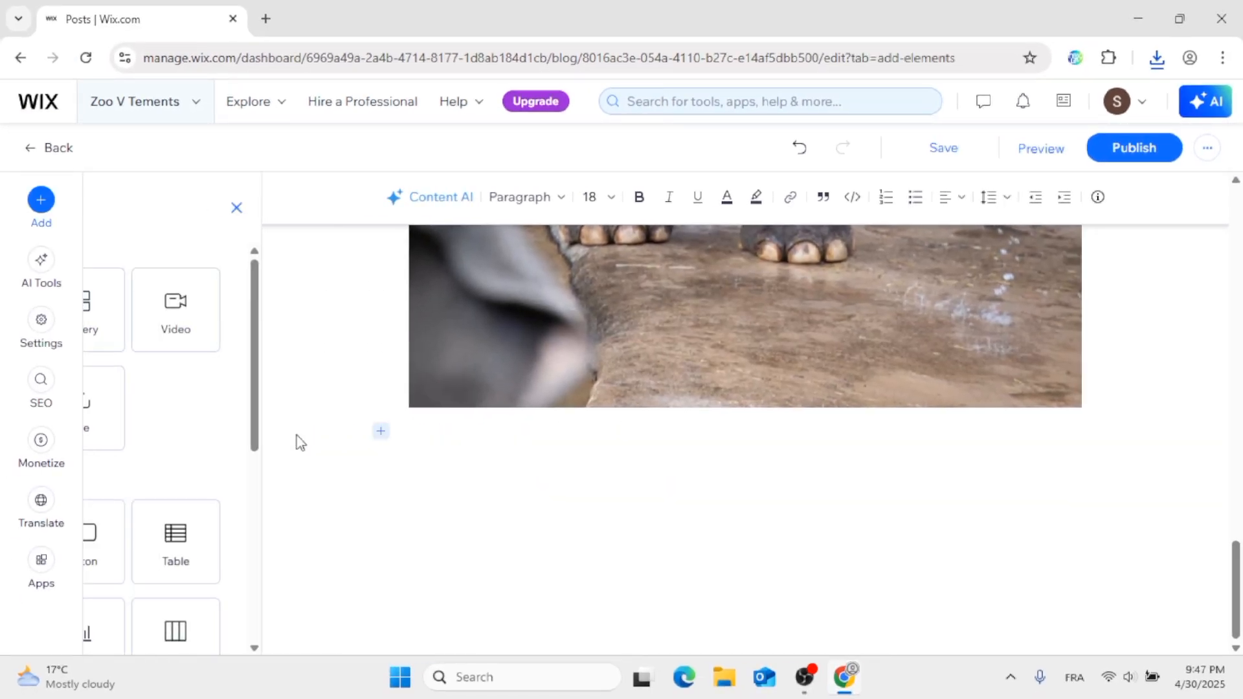
scroll(346, 479, down, 3)
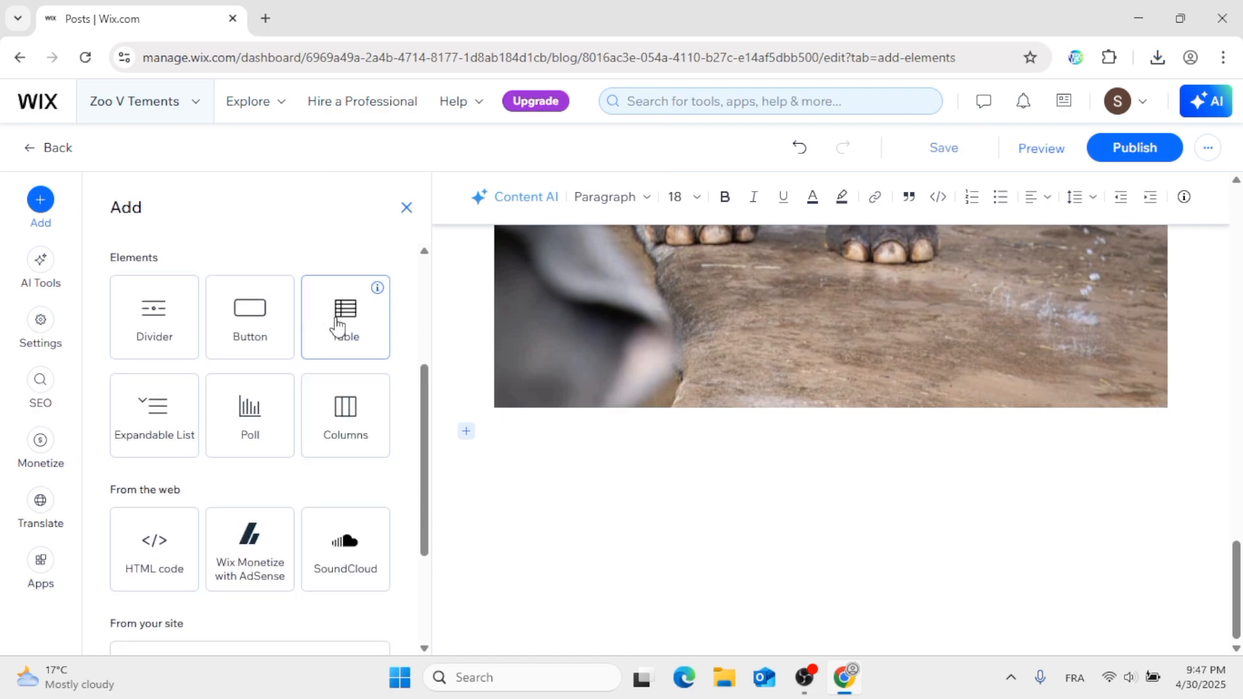
click(163, 335)
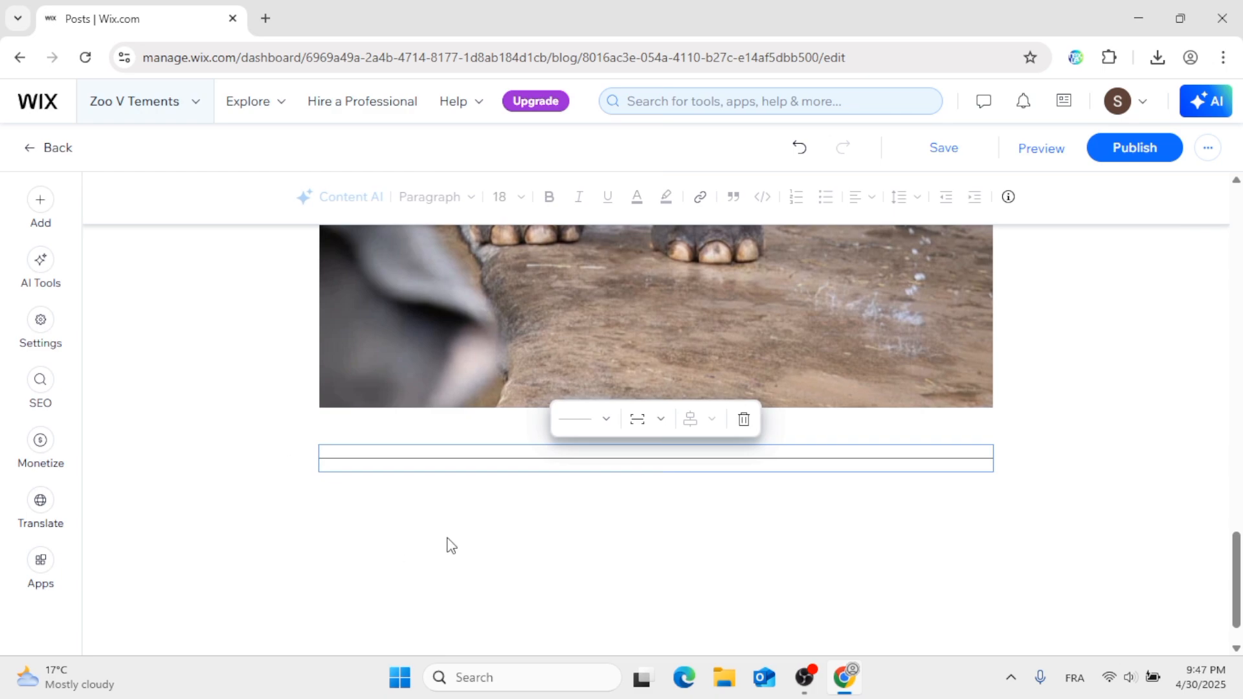
Add a table with 4 columns and 4 rows on the line below the divider
click(868, 497)
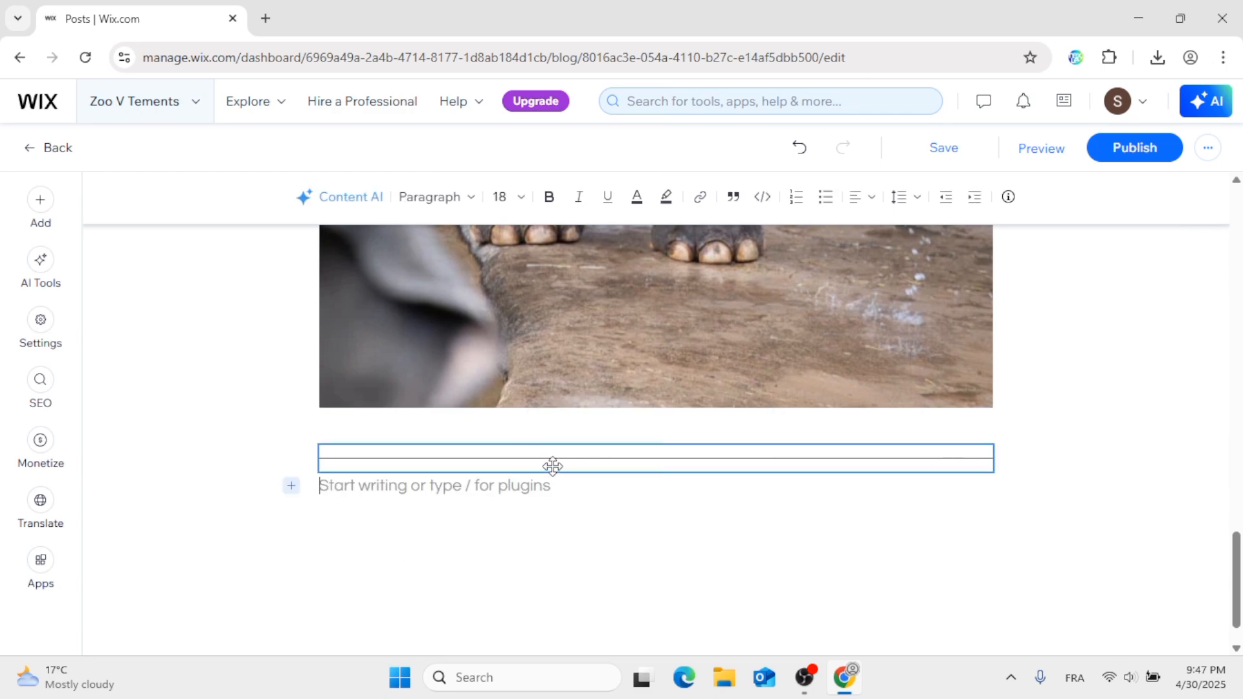
click(291, 486)
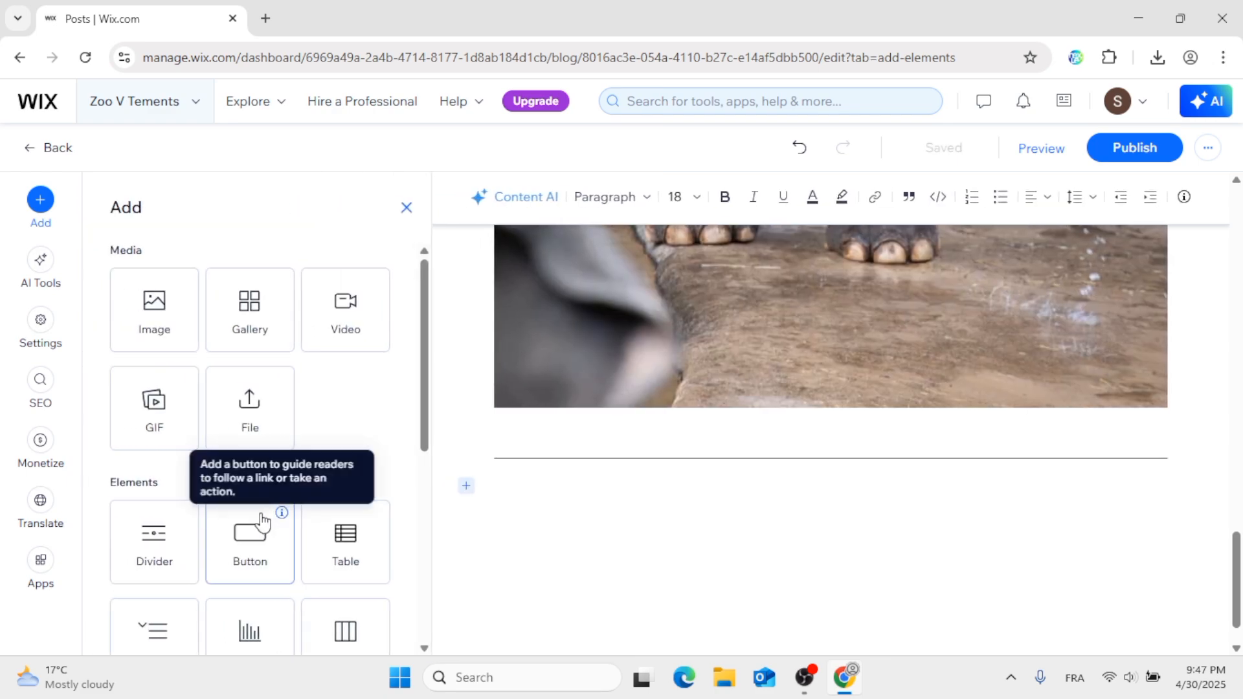
scroll(262, 522, down, 3)
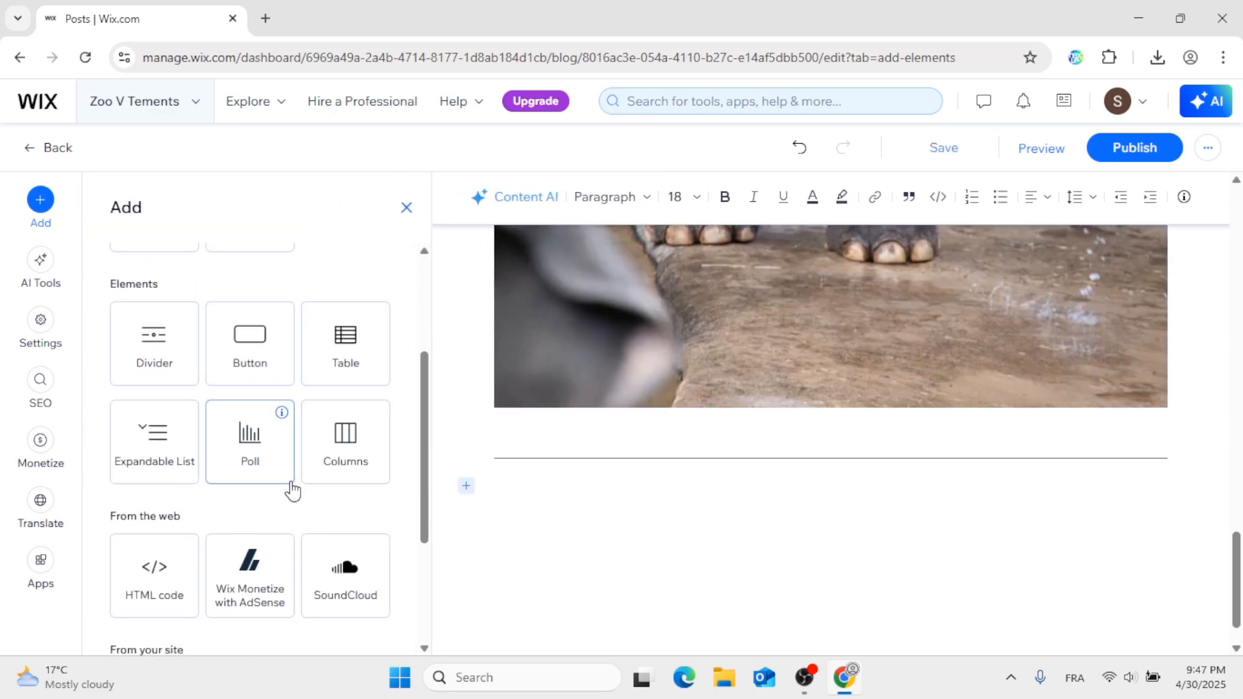
scroll(292, 490, down, 3)
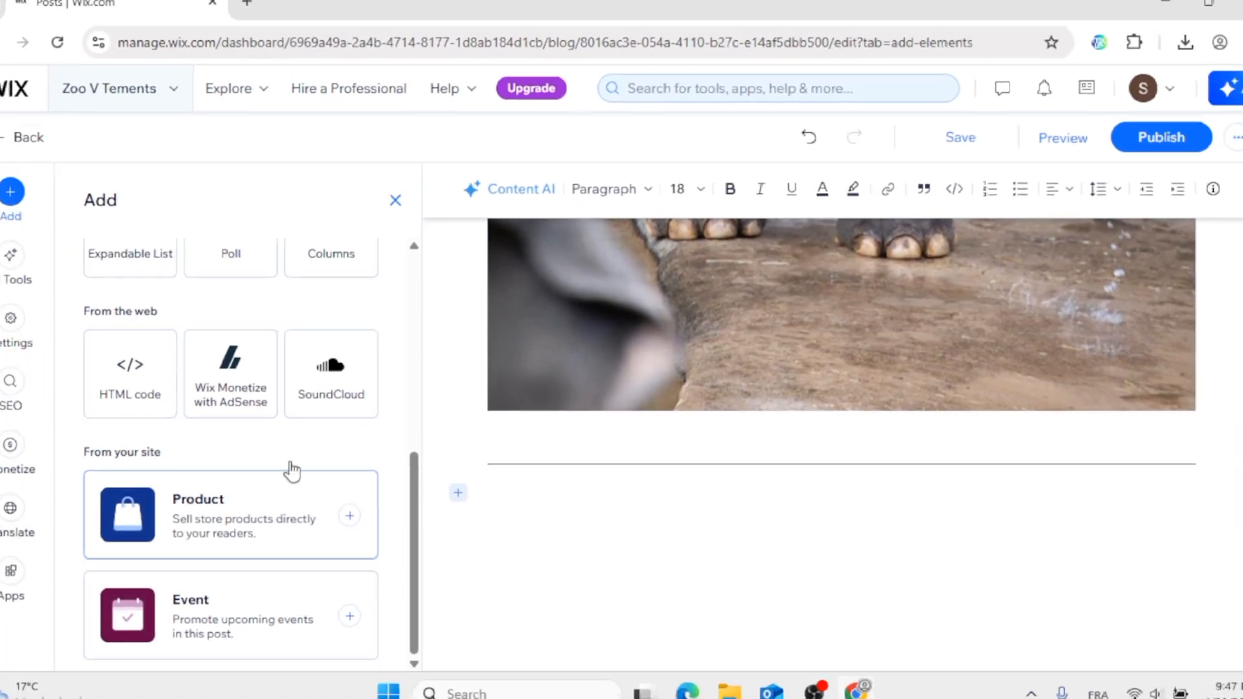
scroll(258, 473, up, 5)
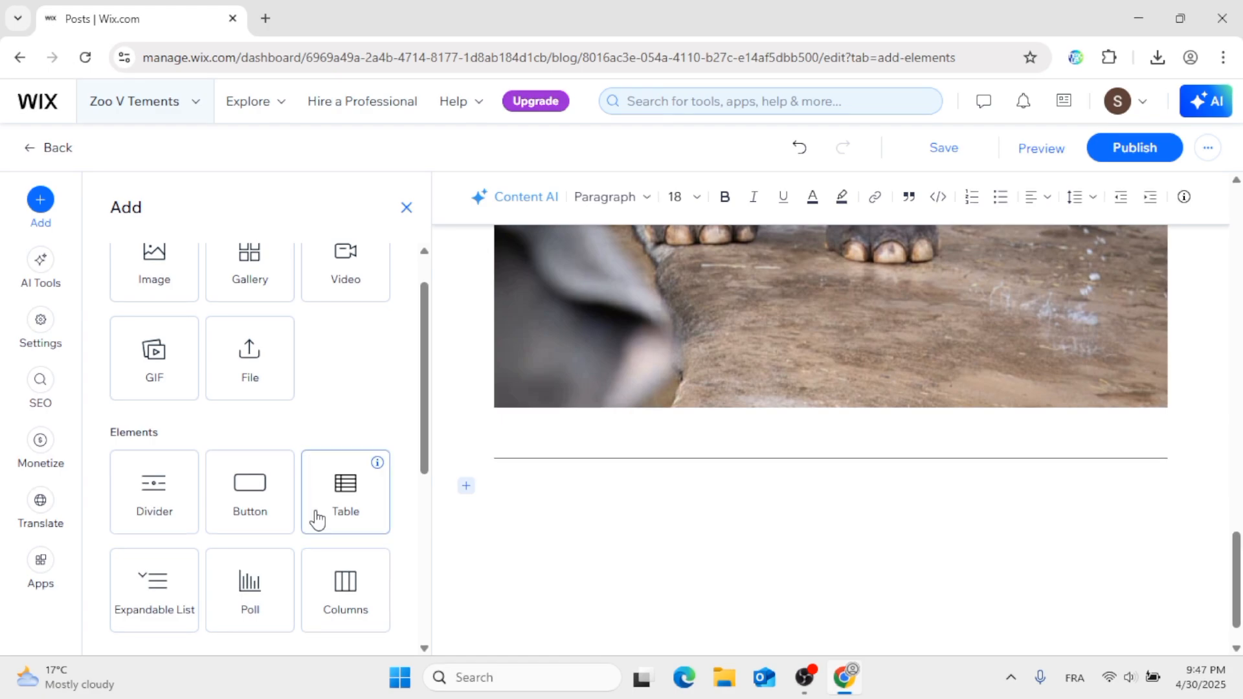
click(344, 497)
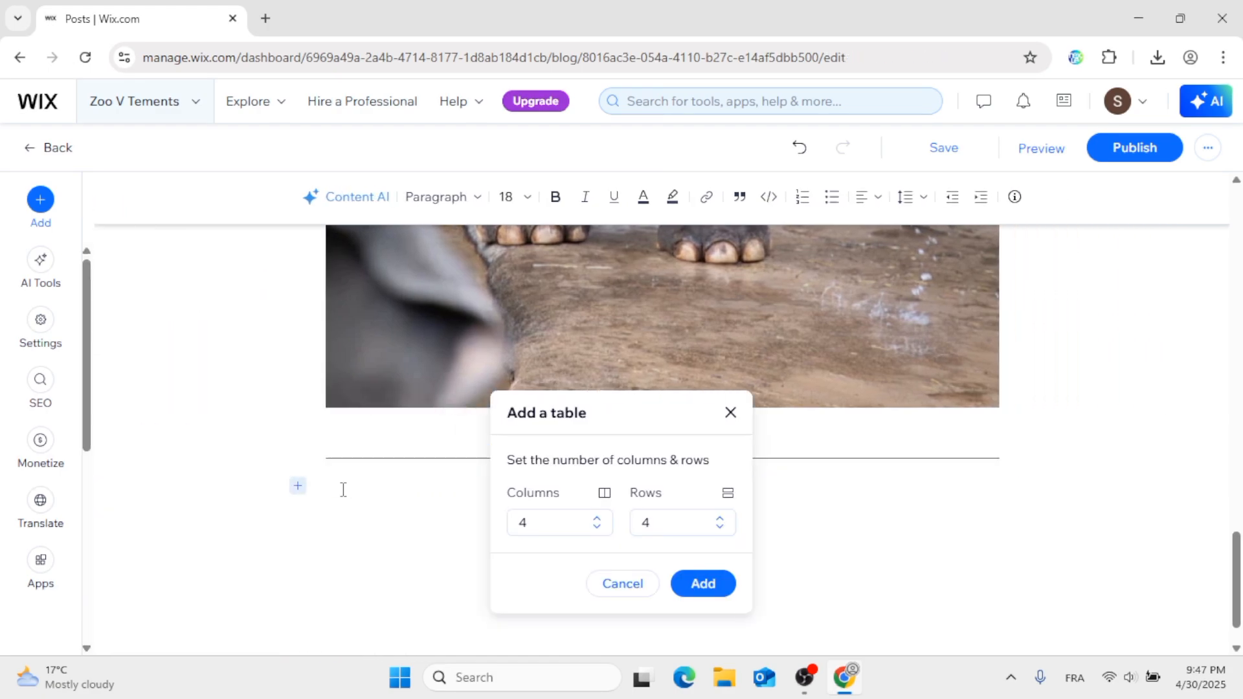
click(722, 590)
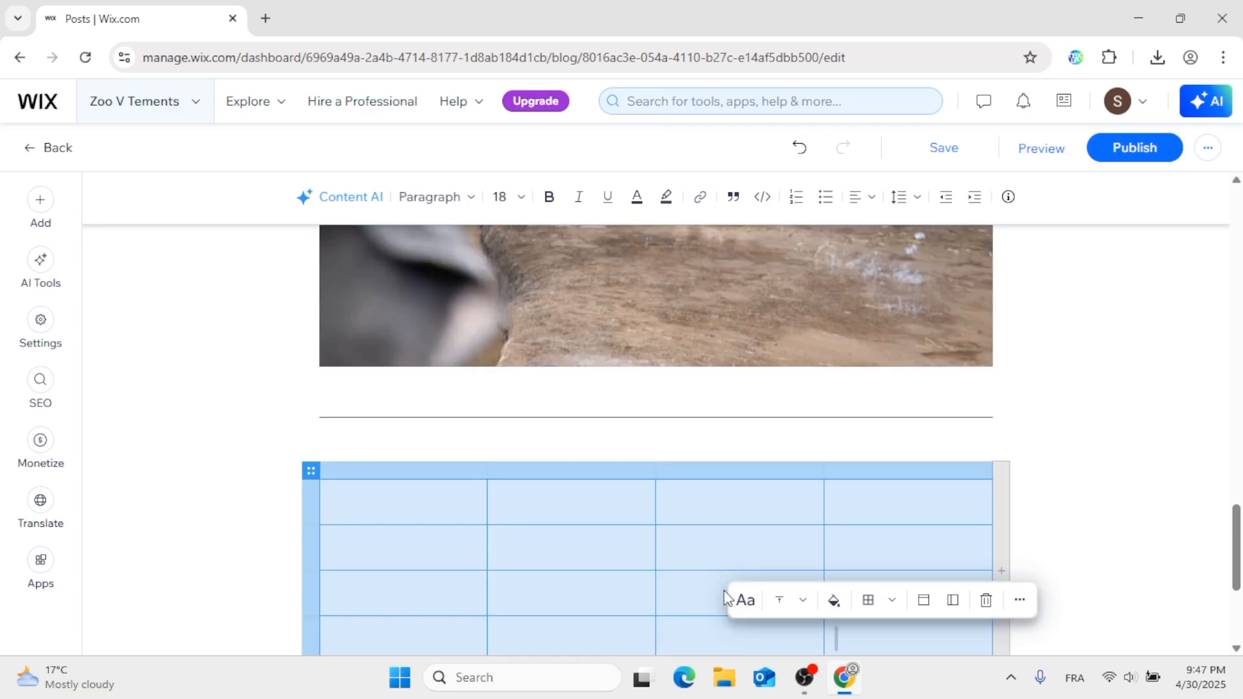
Examine the new table and its cell options, and place the cursor on the empty line below the table
scroll(724, 591, down, 4)
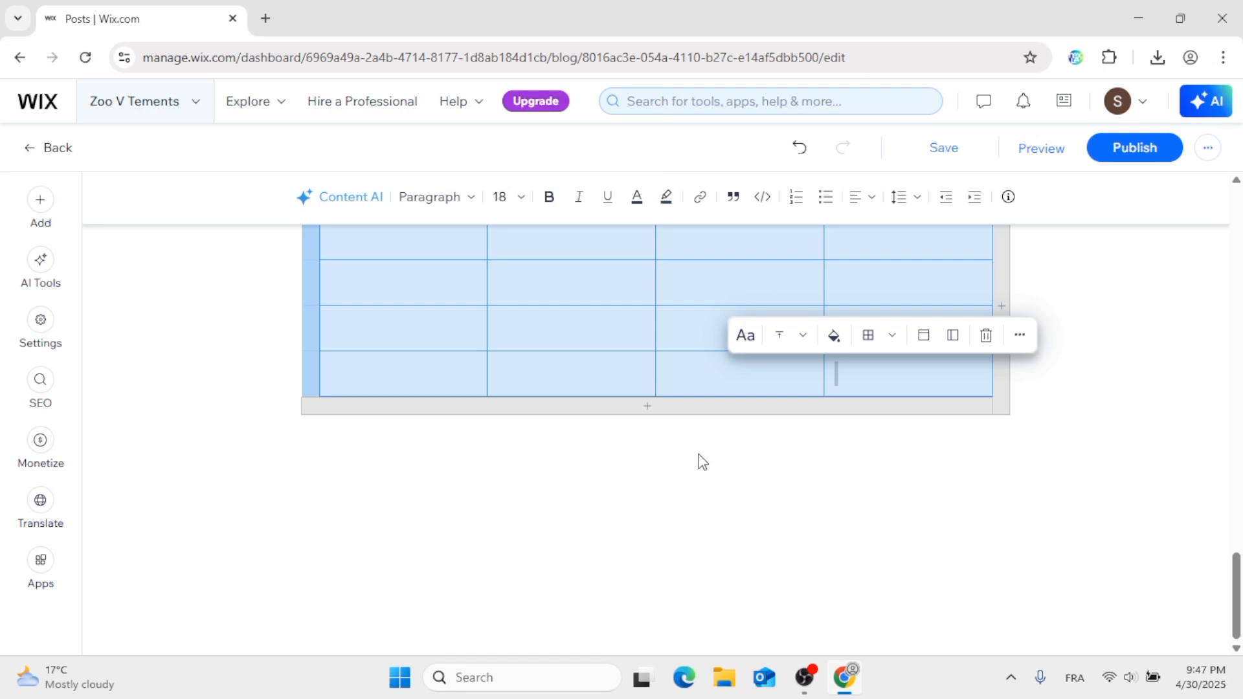
scroll(700, 461, up, 2)
click(534, 331)
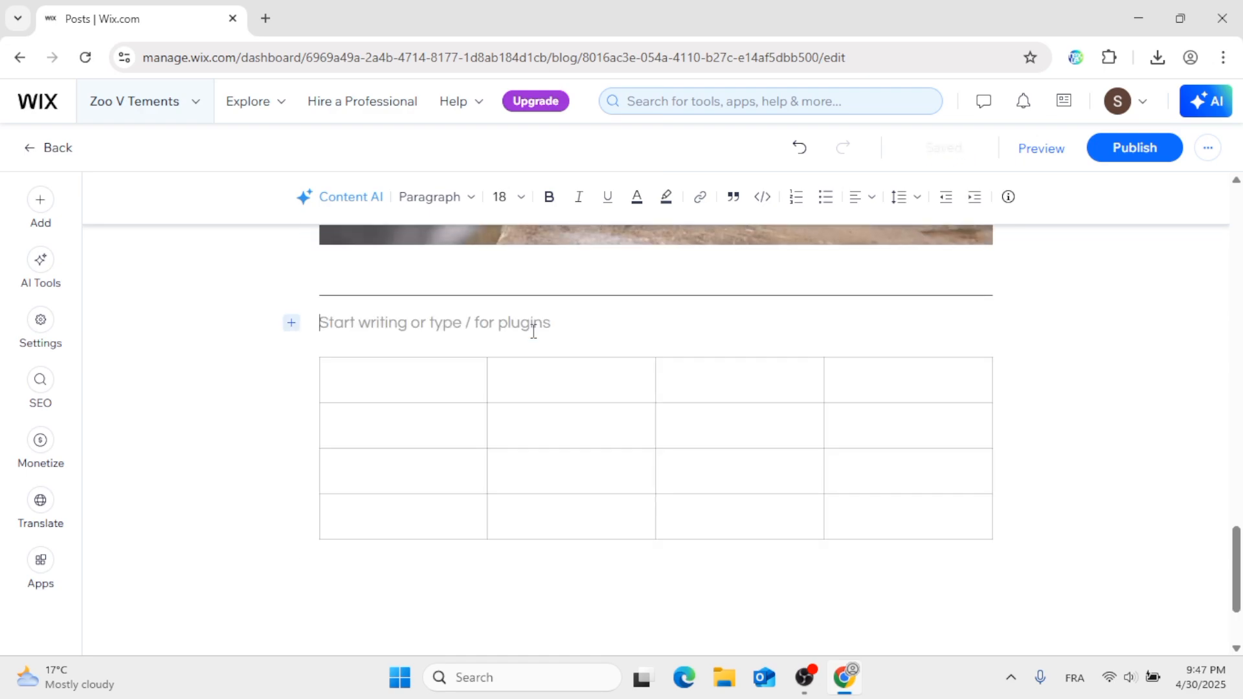
click(450, 419)
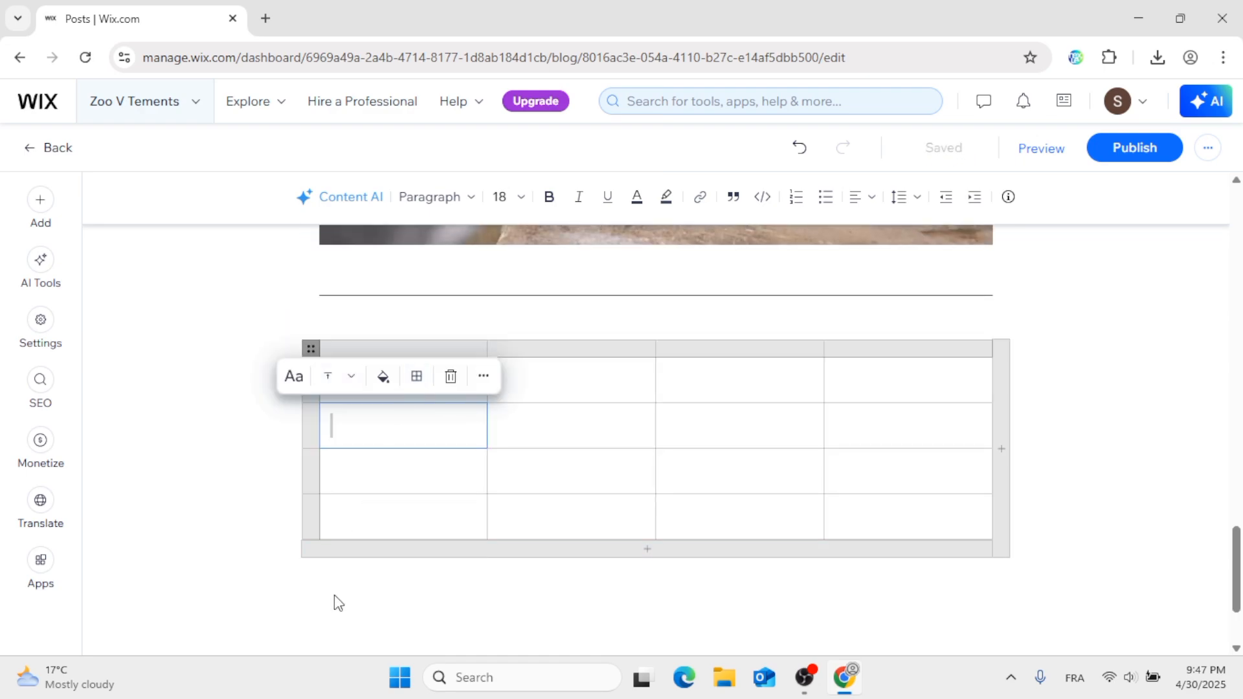
scroll(510, 310, up, 2)
scroll(511, 316, down, 4)
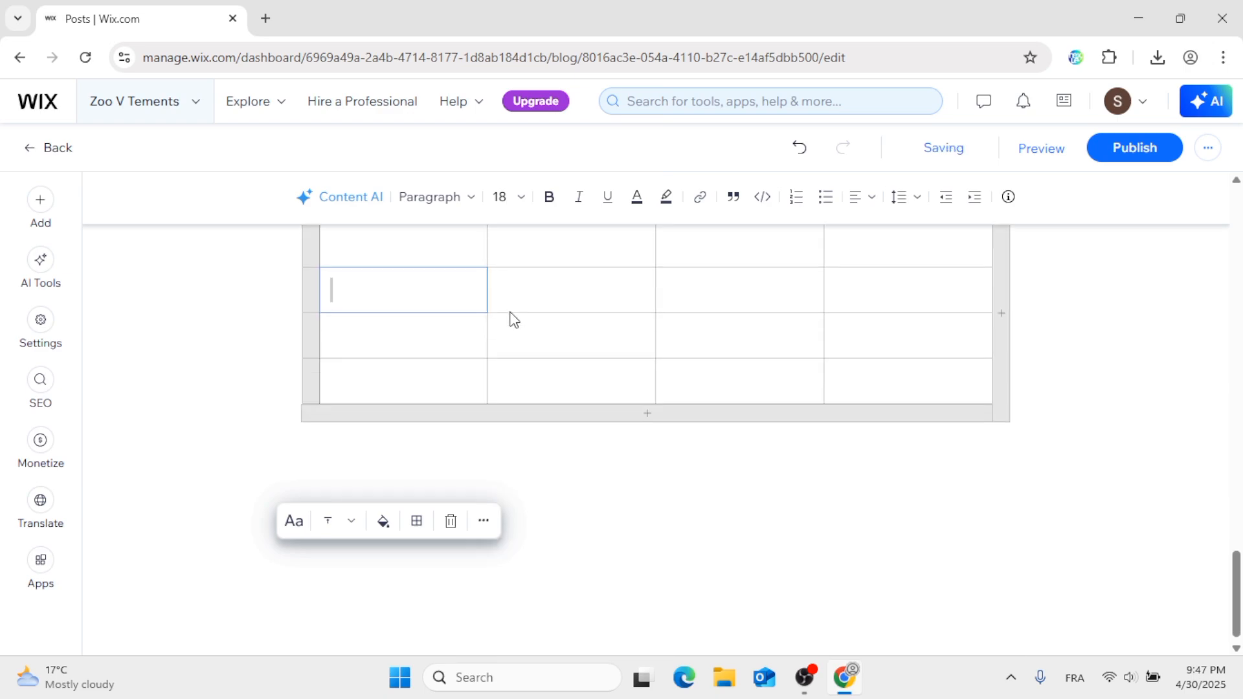
scroll(511, 314, up, 2)
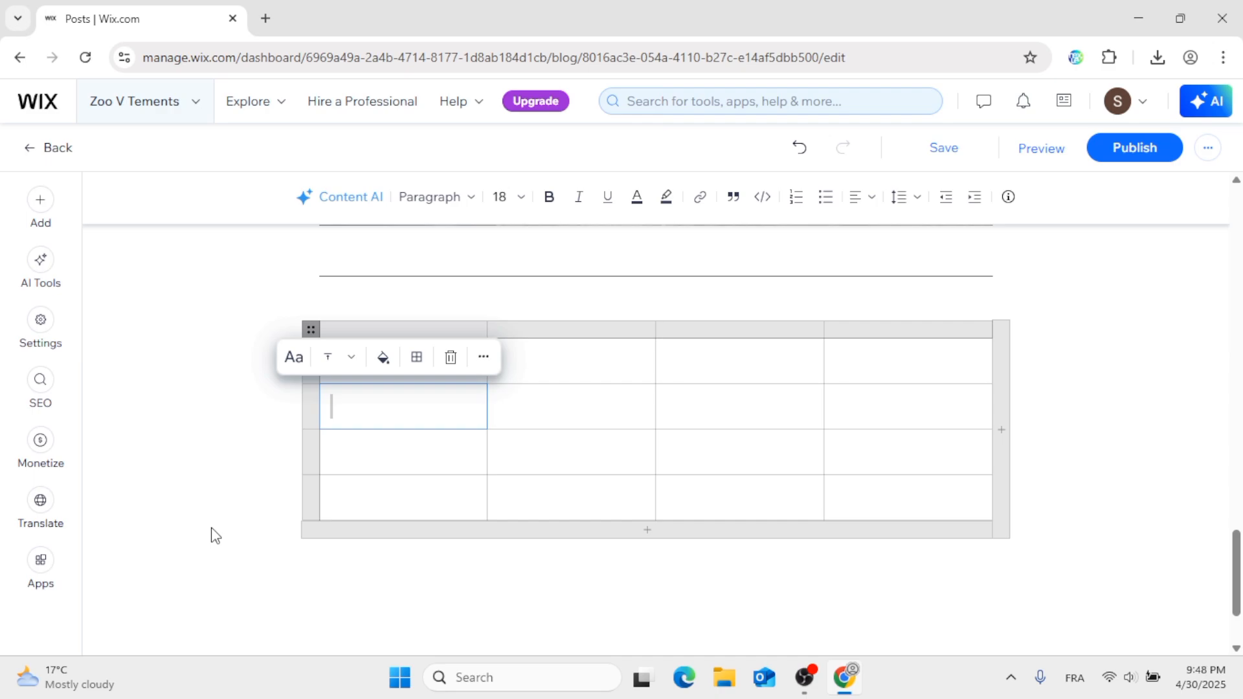
click(396, 546)
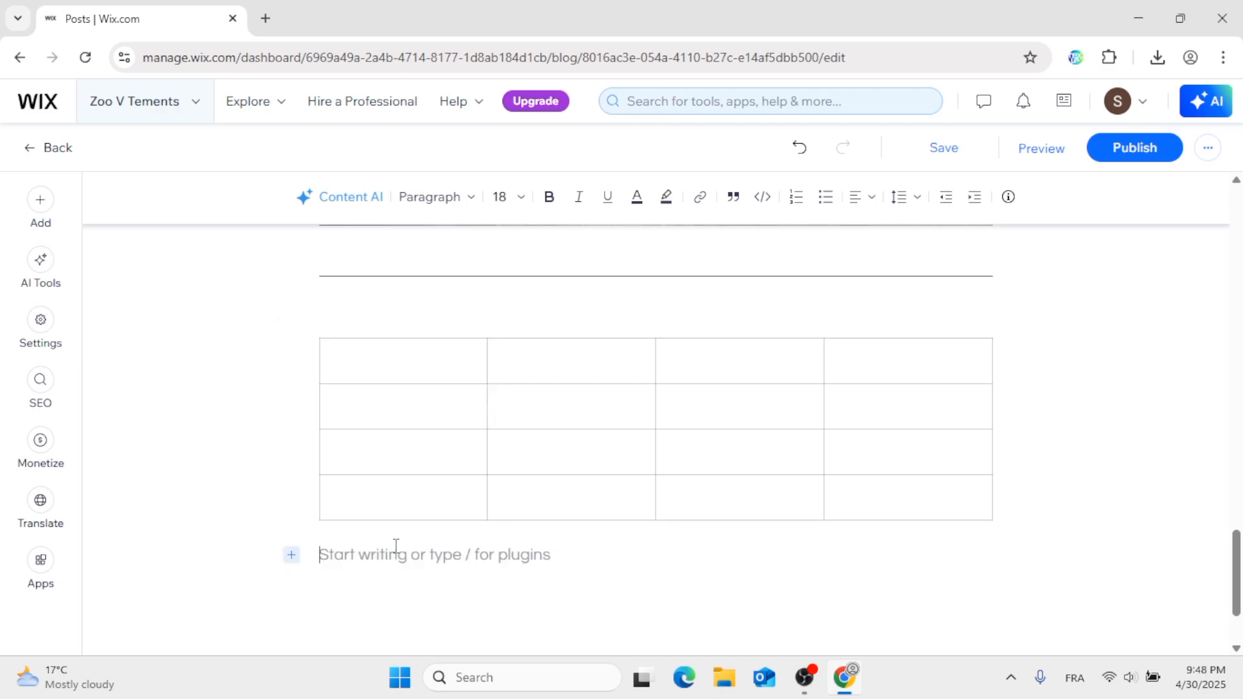
Return to the beginning of the post and look over the available heading and paragraph styles
scroll(583, 483, up, 15)
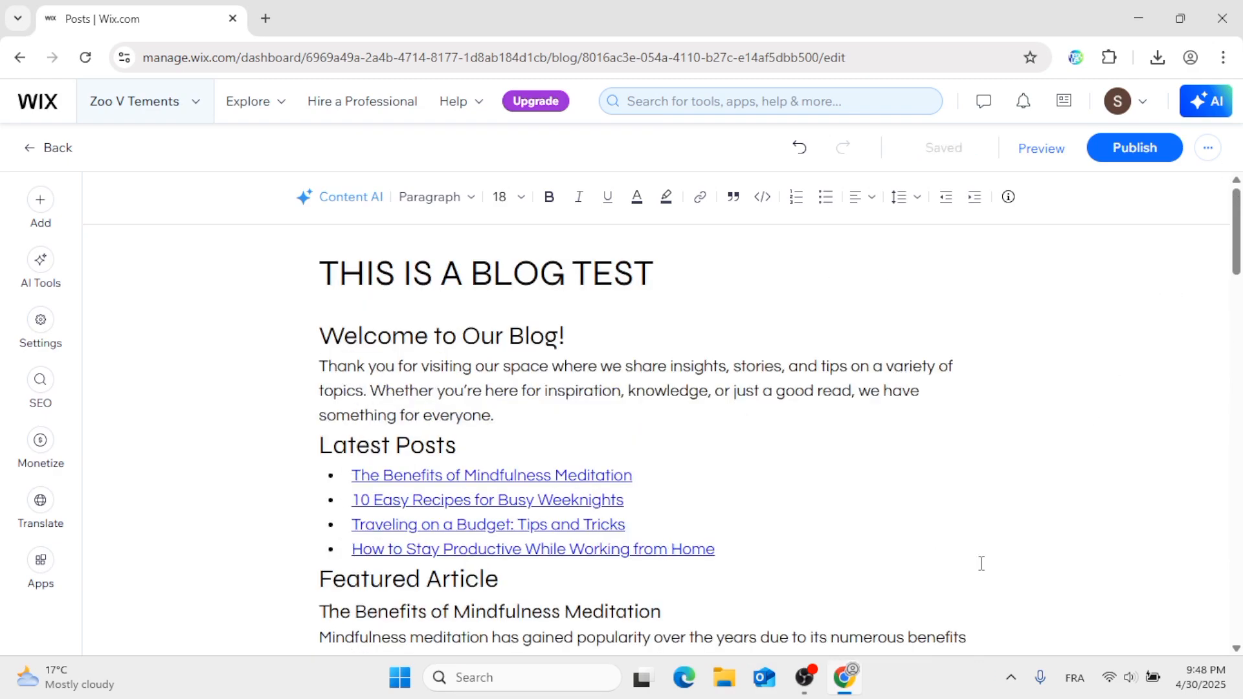
click(806, 677)
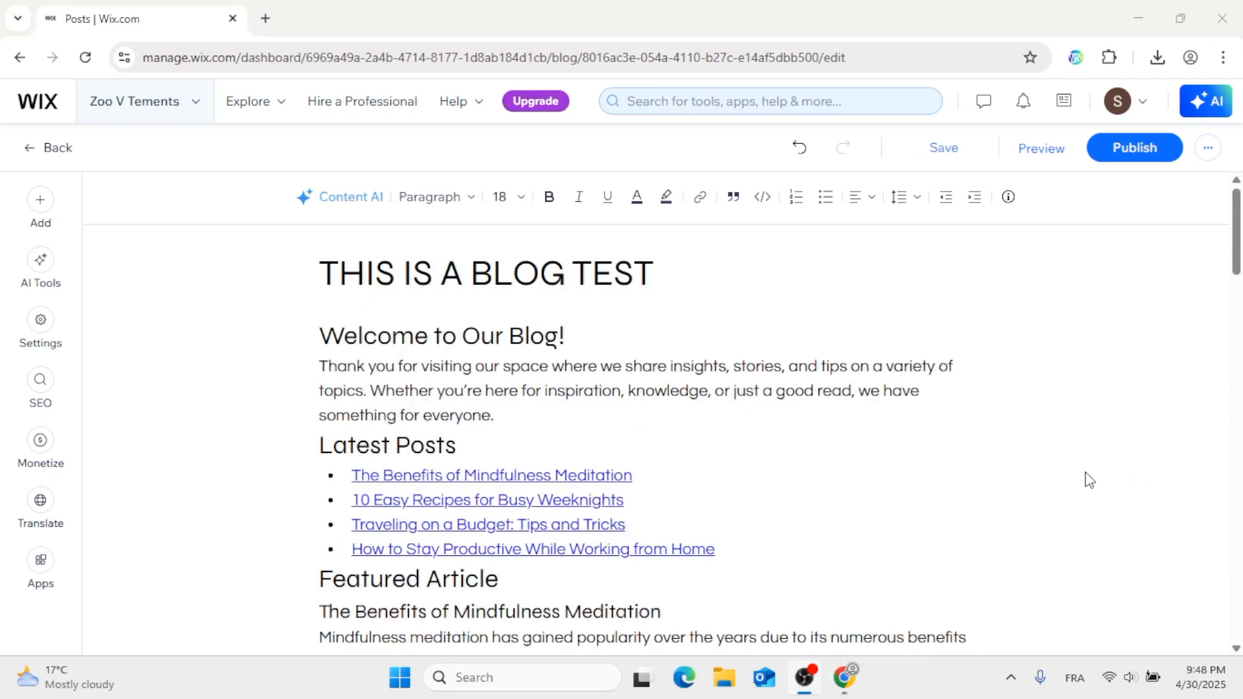
click(1004, 9)
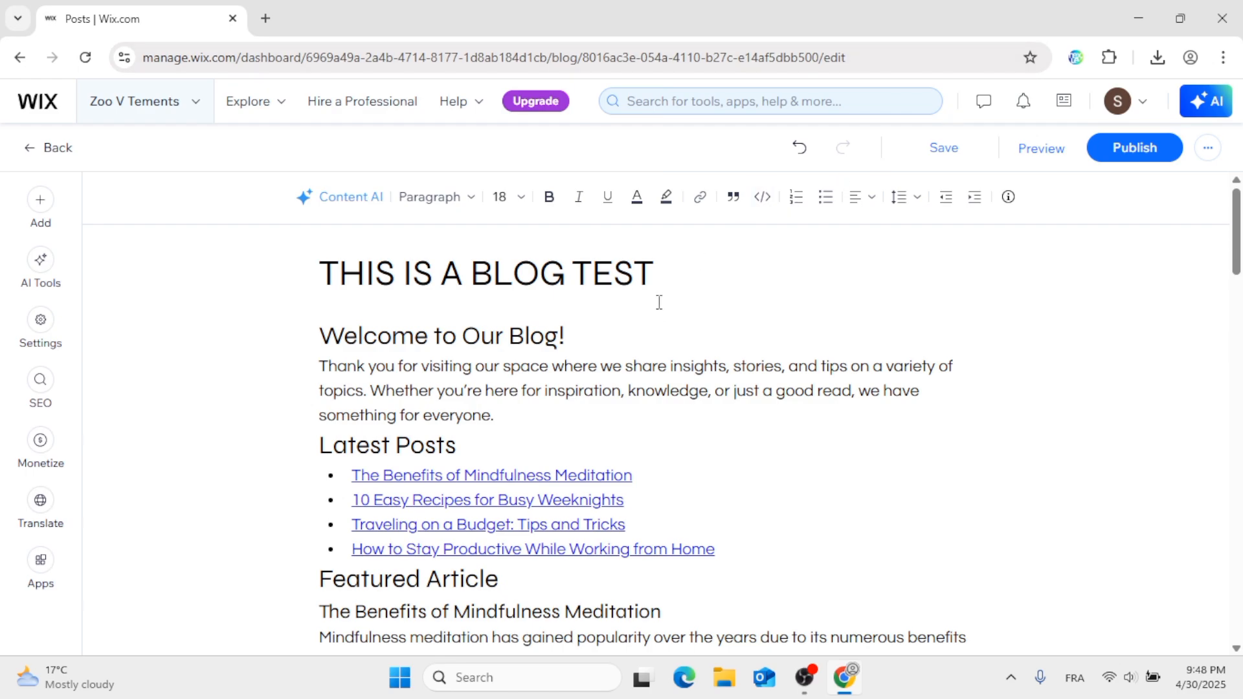
click(463, 205)
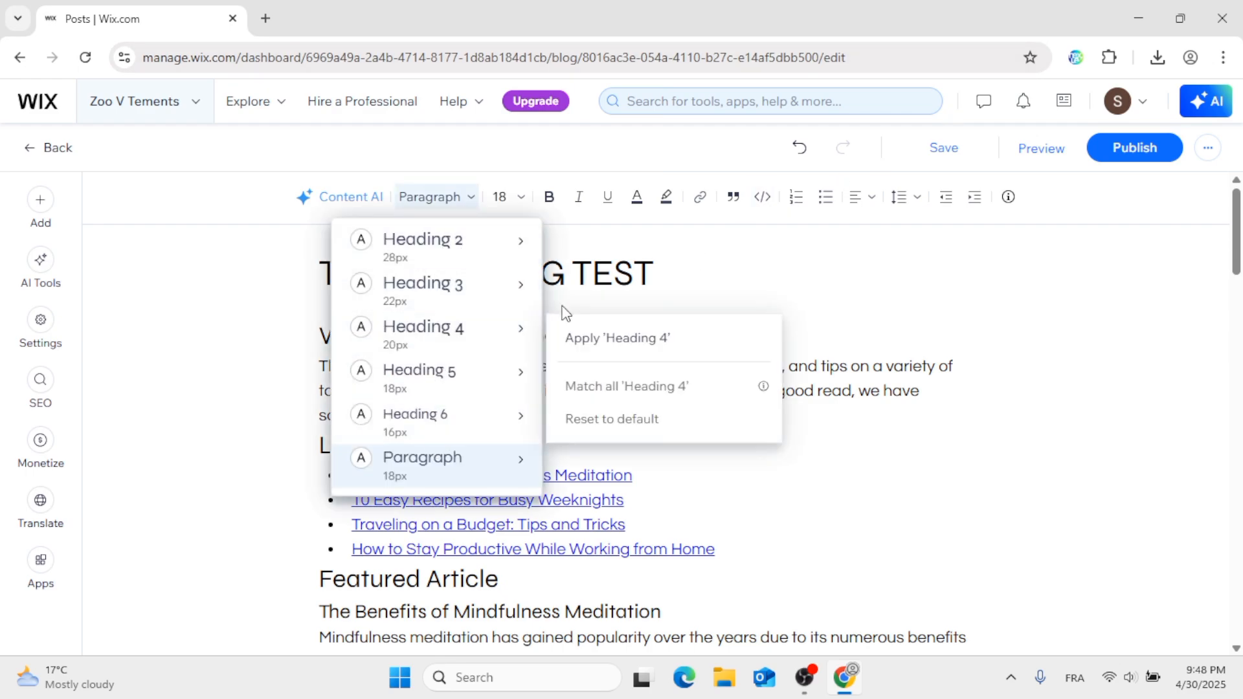
click(650, 221)
scroll(628, 265, up, 10)
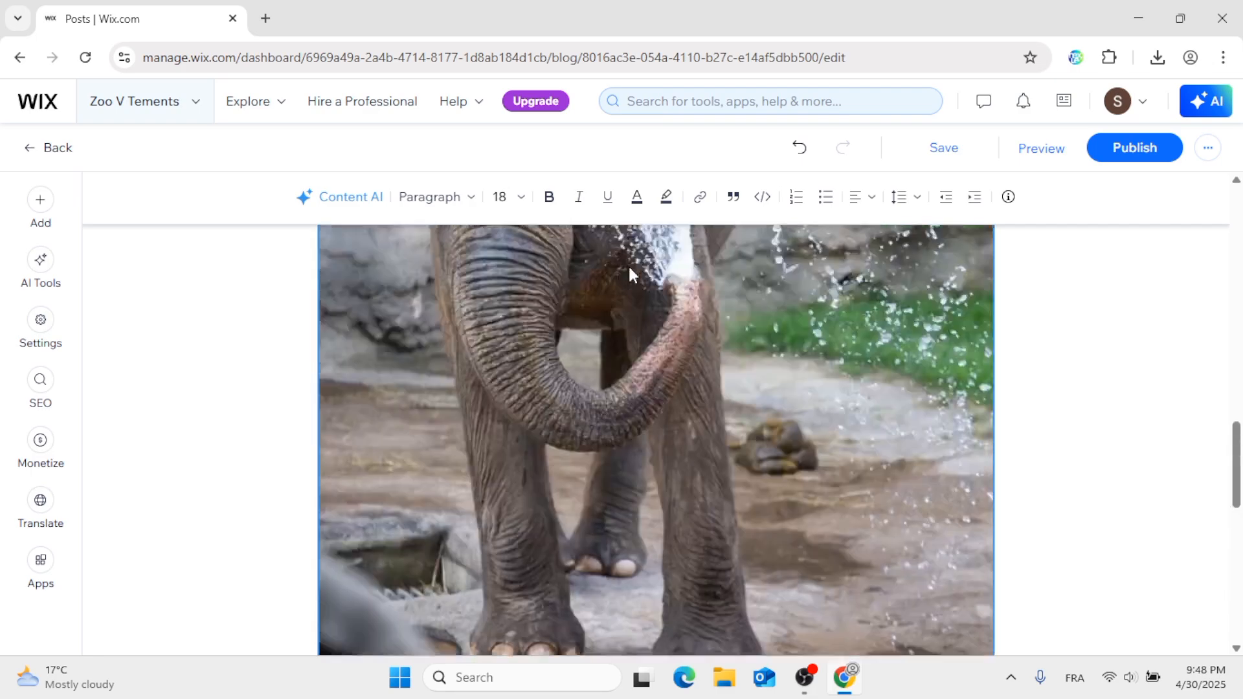
scroll(628, 266, up, 5)
triple_click(594, 265)
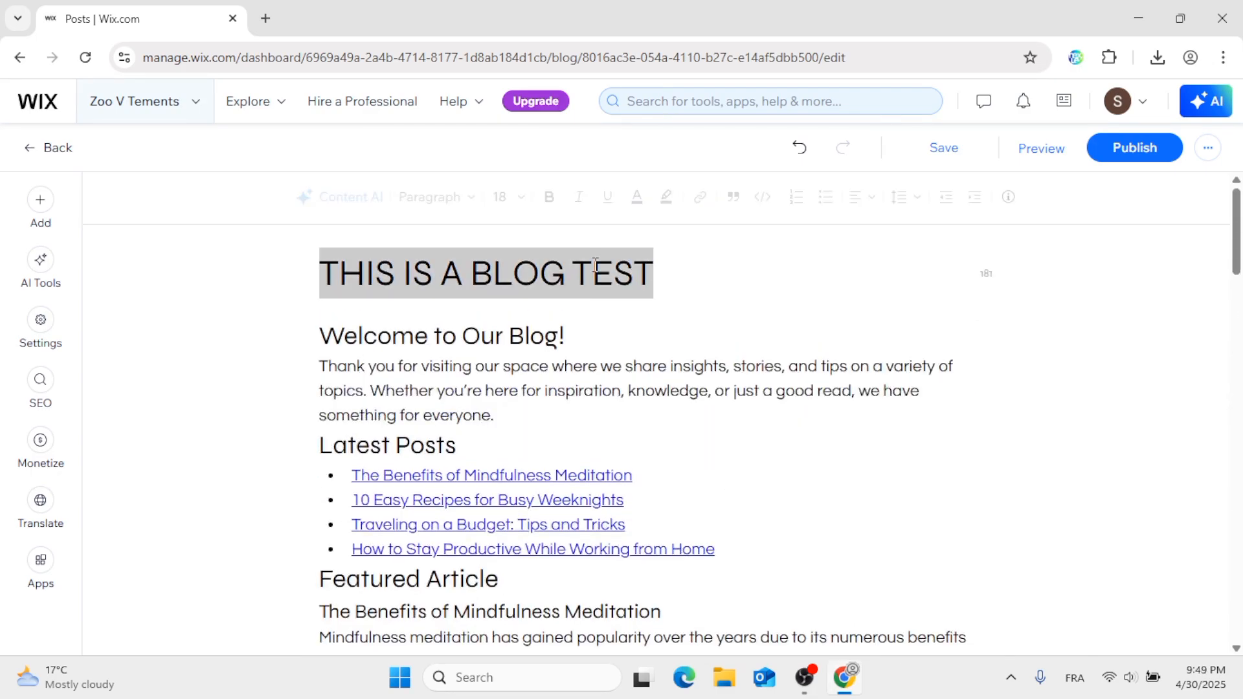
click(677, 268)
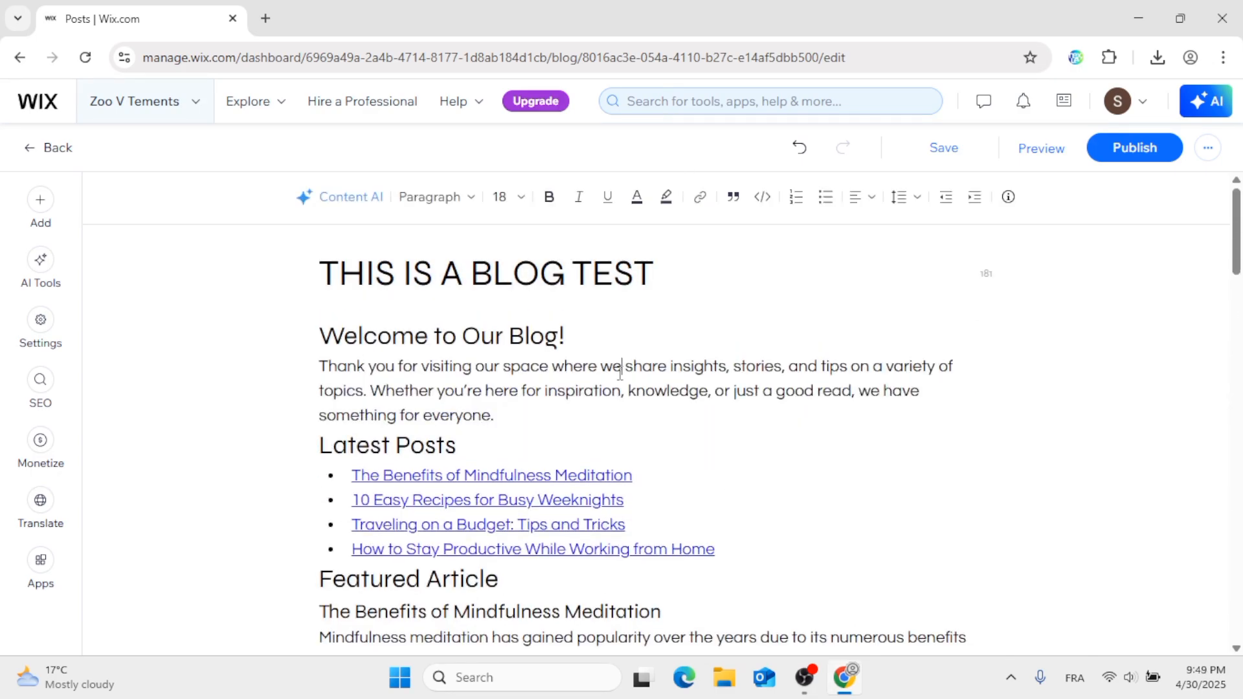
Highlight the heading "Welcome to Our Blog!" with the yellow theme color
drag(564, 335, 325, 332)
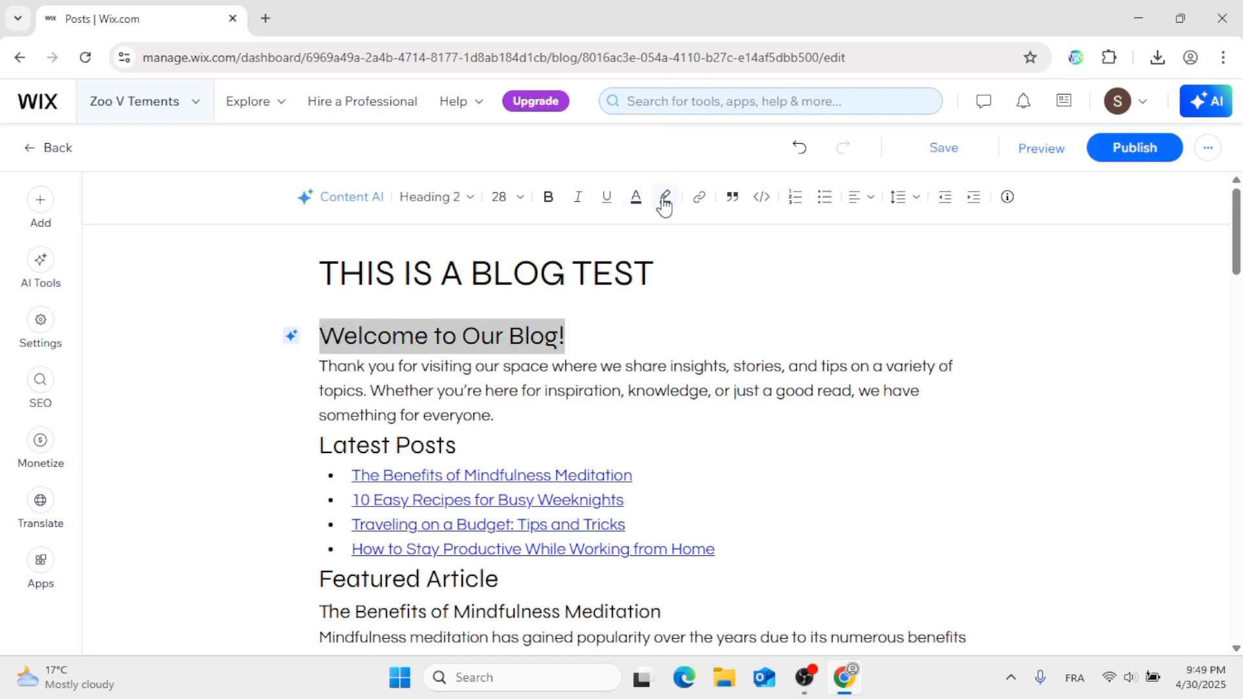
click(665, 197)
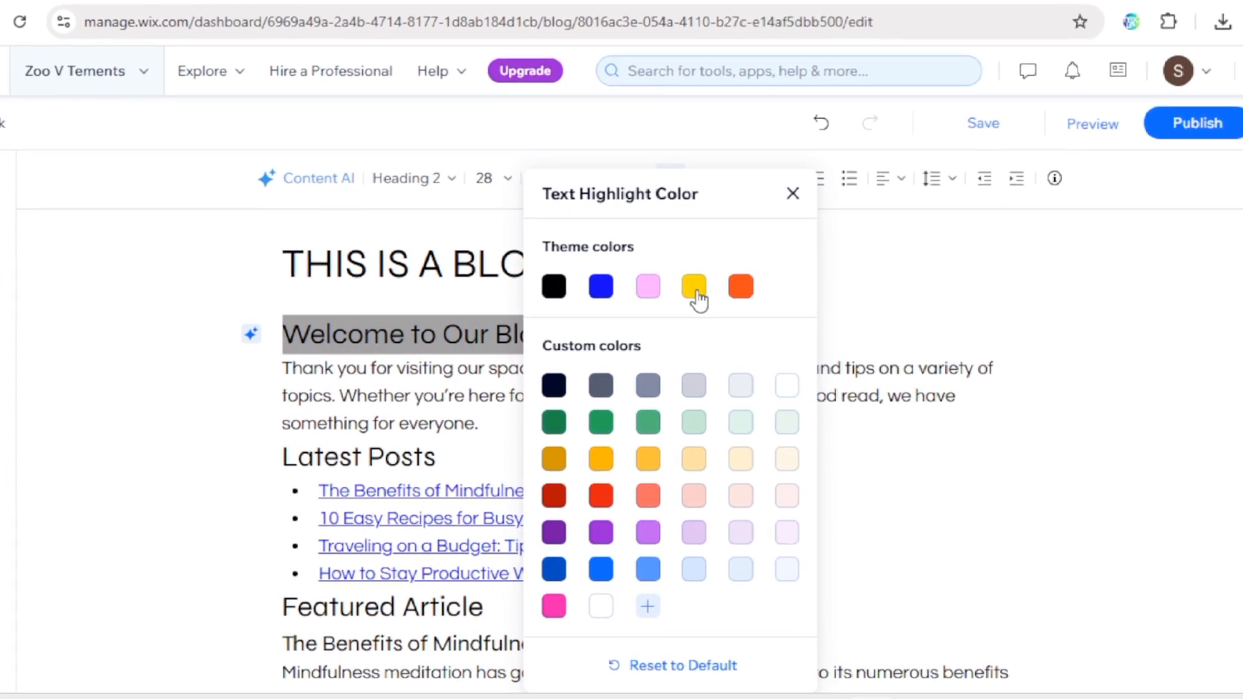
click(691, 289)
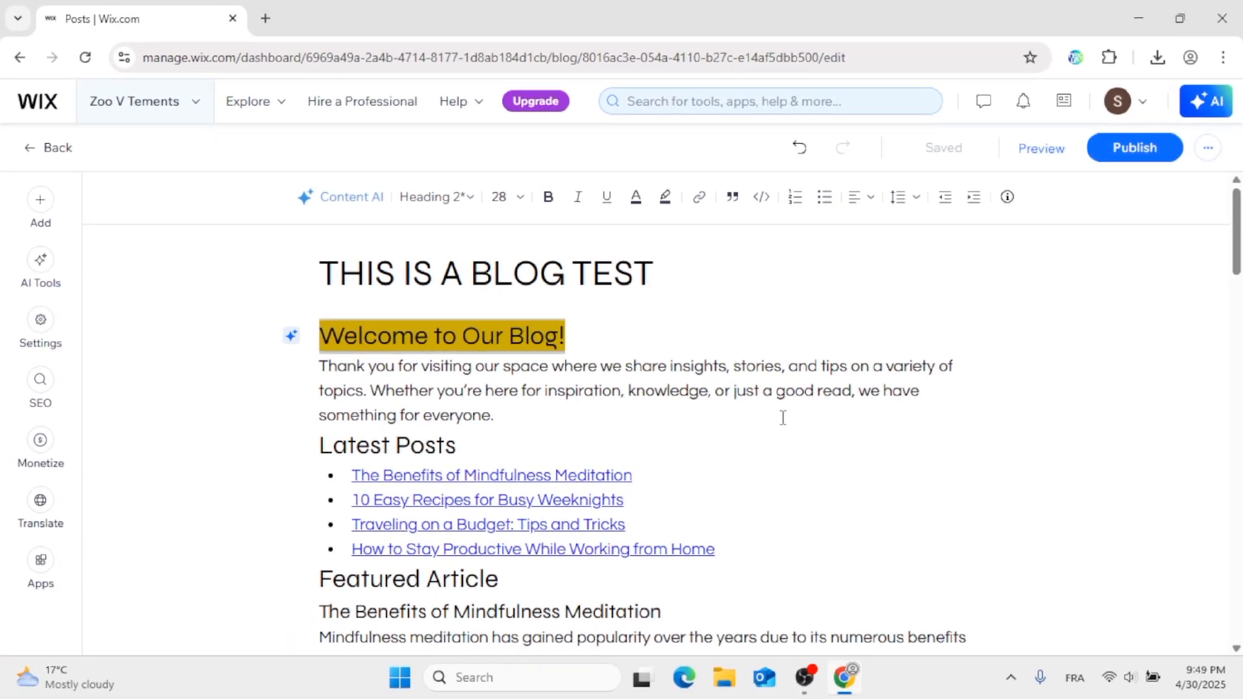
click(745, 463)
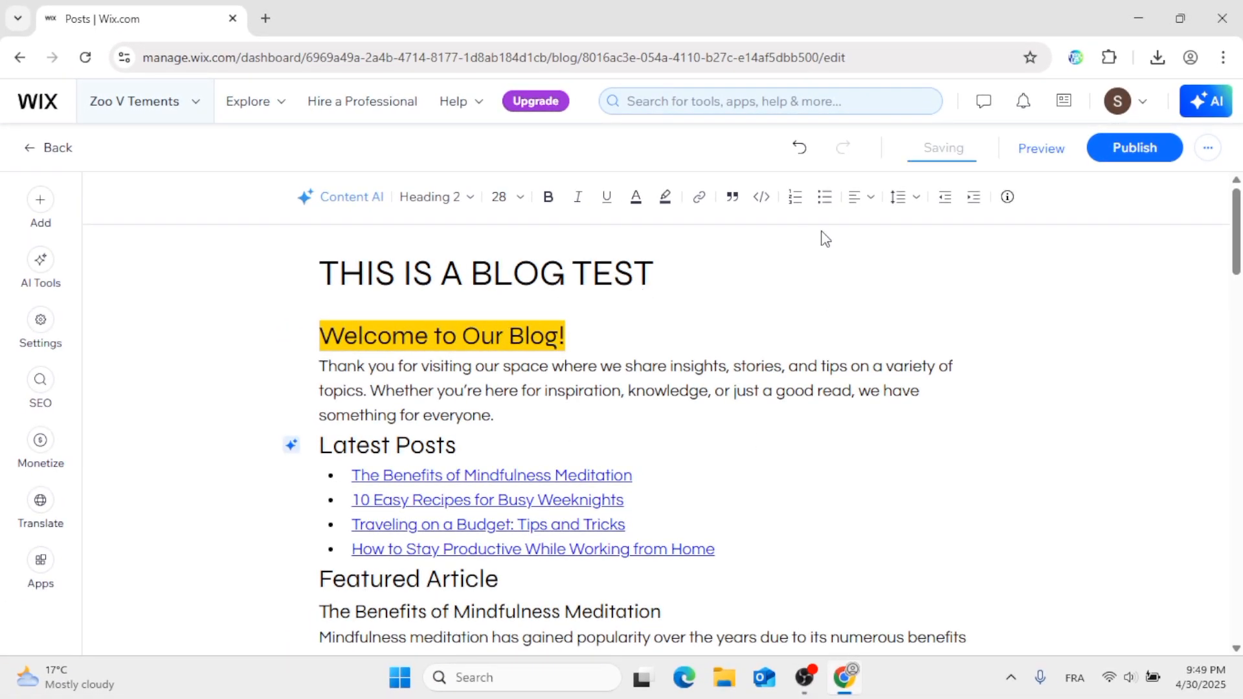
Look over the post's additional actions and the date and time options for scheduling it, and leave without scheduling
mouse_move(1008, 199)
scroll(809, 390, down, 4)
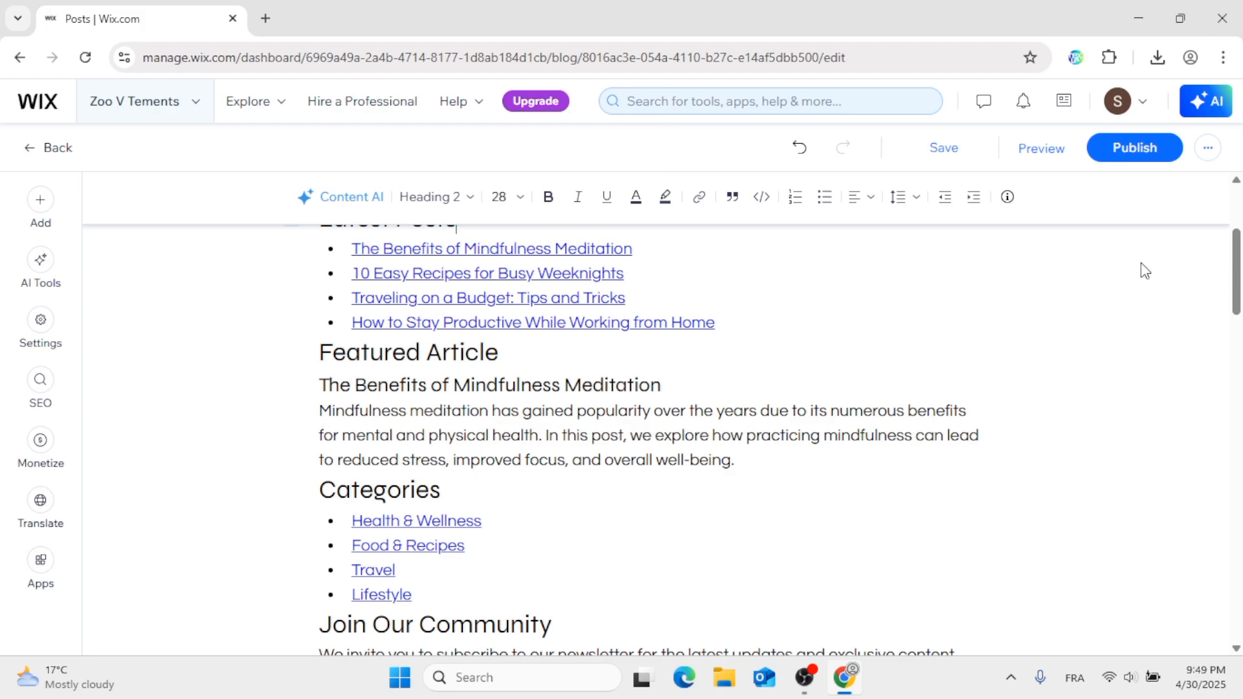
scroll(1146, 271, up, 4)
click(1208, 149)
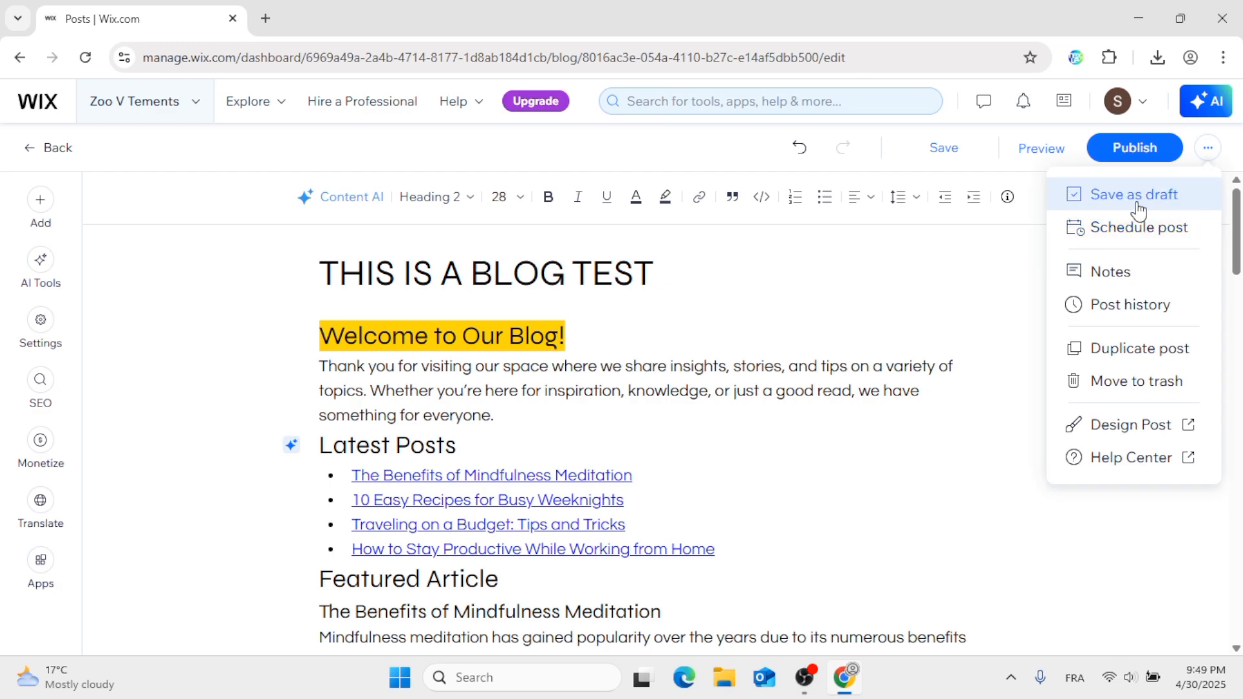
click(1122, 230)
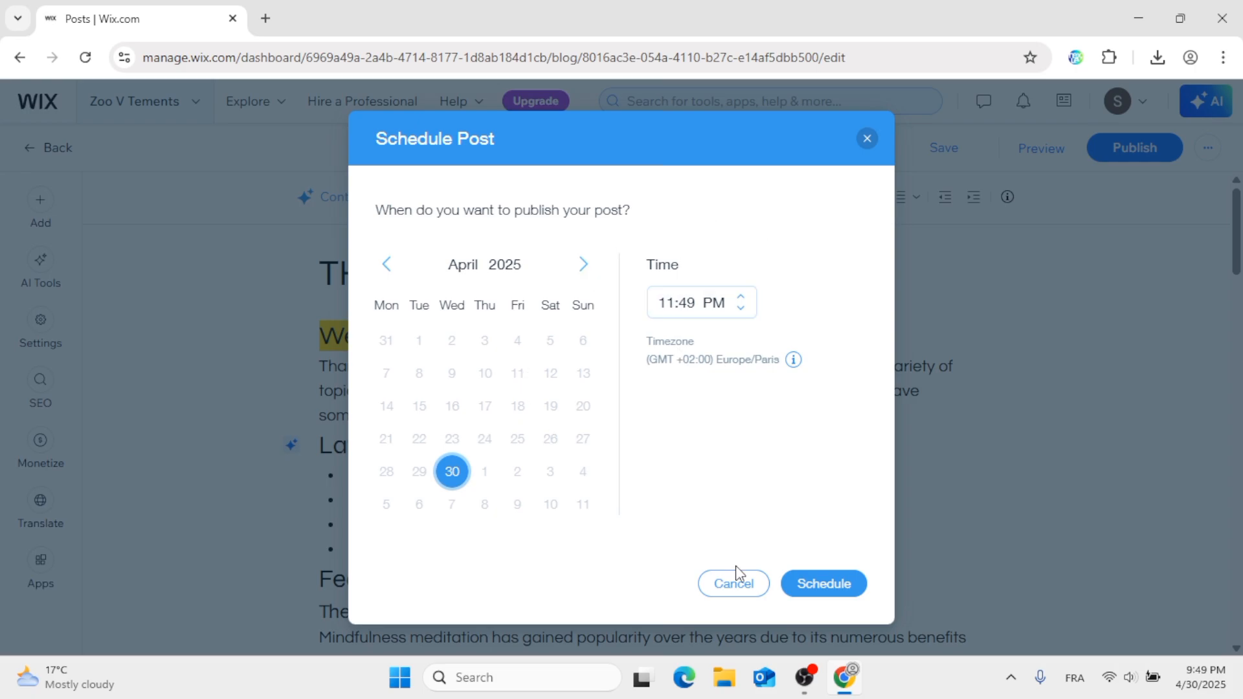
click(735, 583)
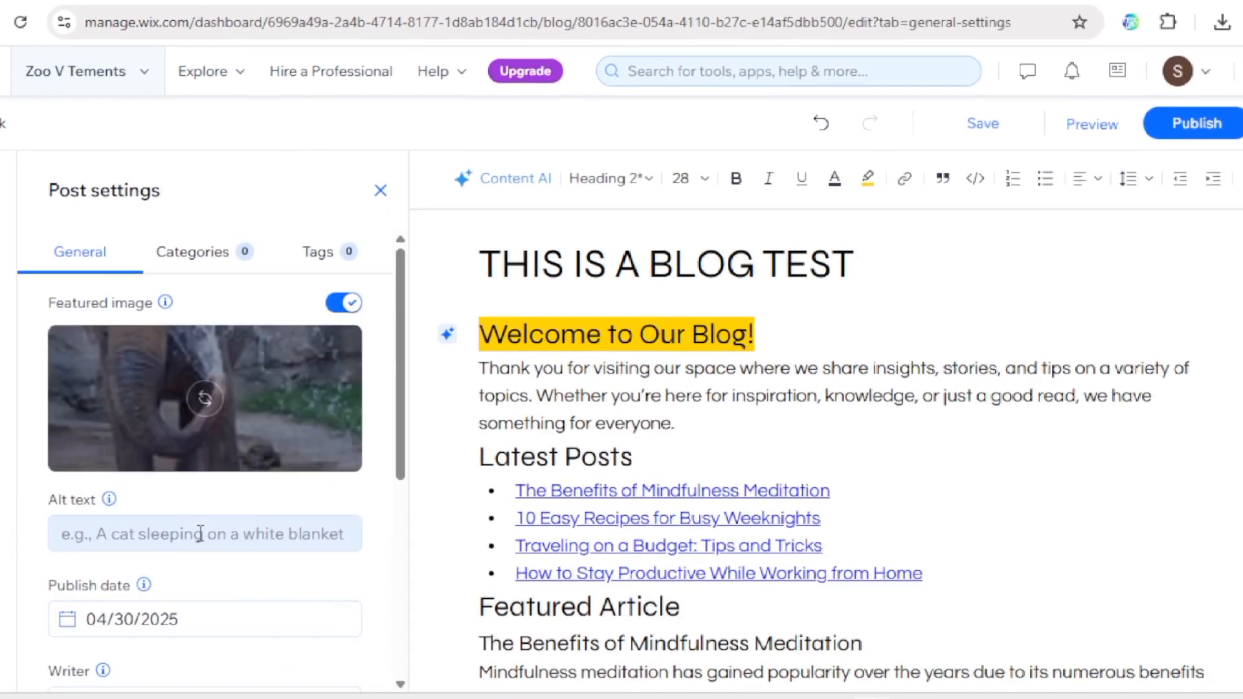
Look over the post's general settings, switching commenting on the post off and back on
scroll(200, 533, down, 5)
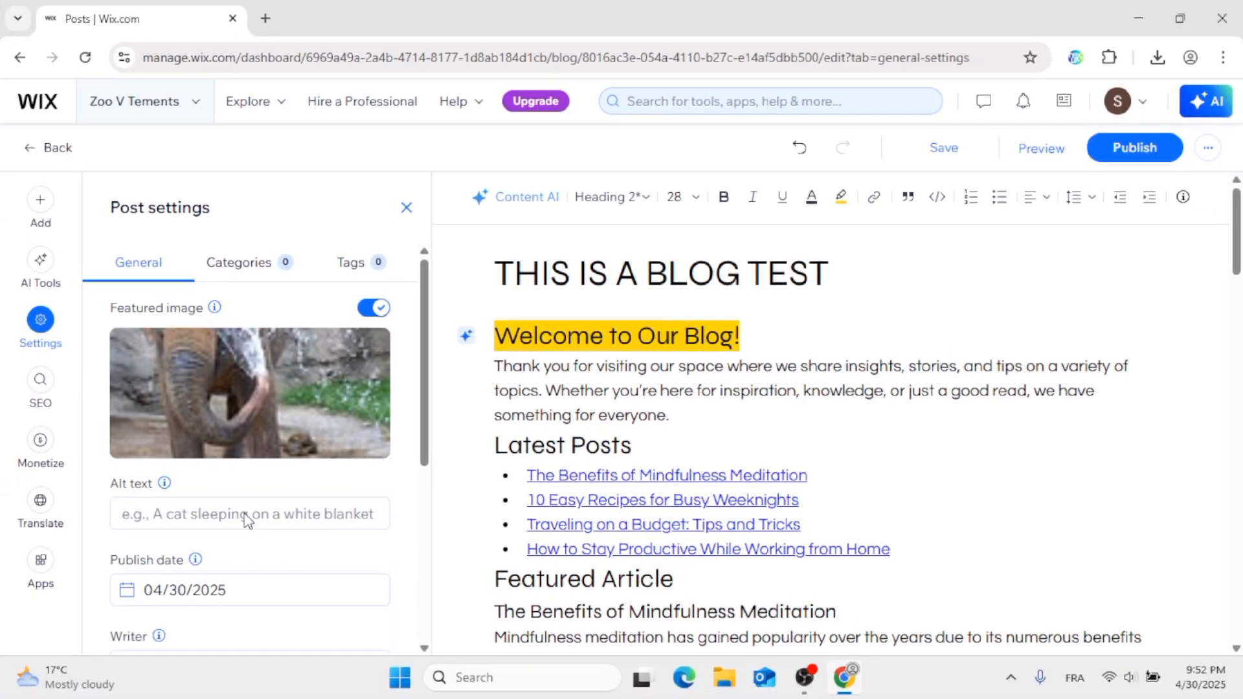
scroll(195, 535, down, 5)
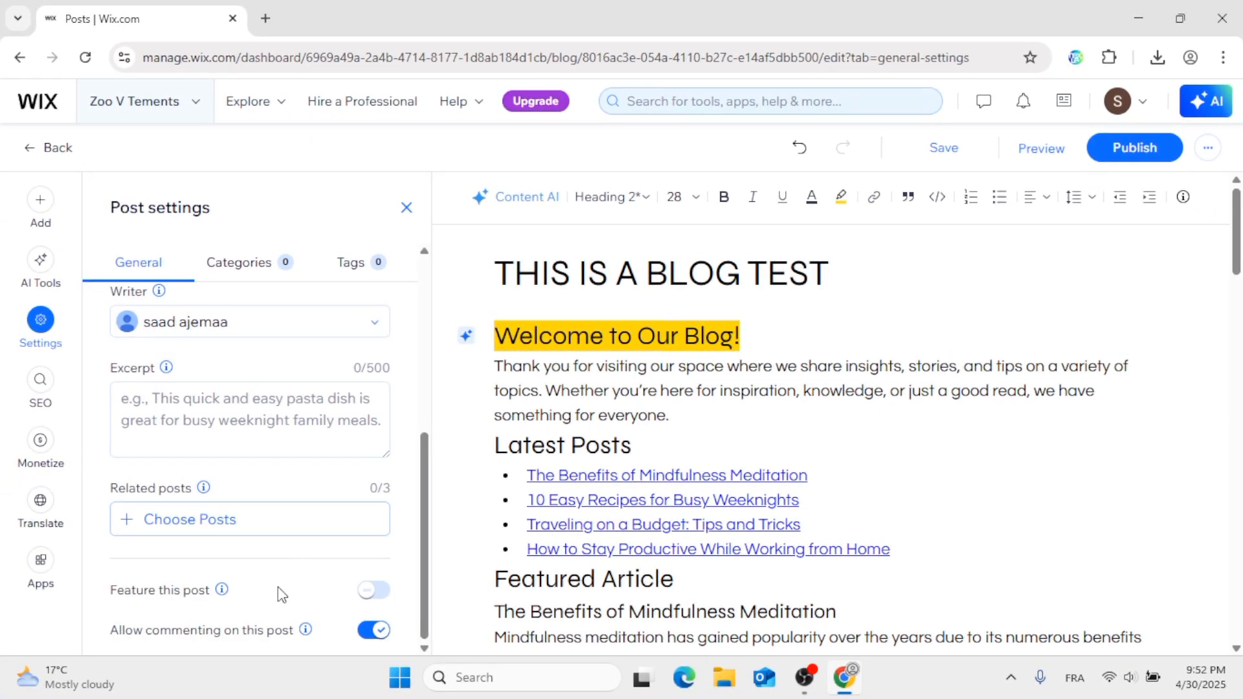
click(381, 638)
click(381, 638)
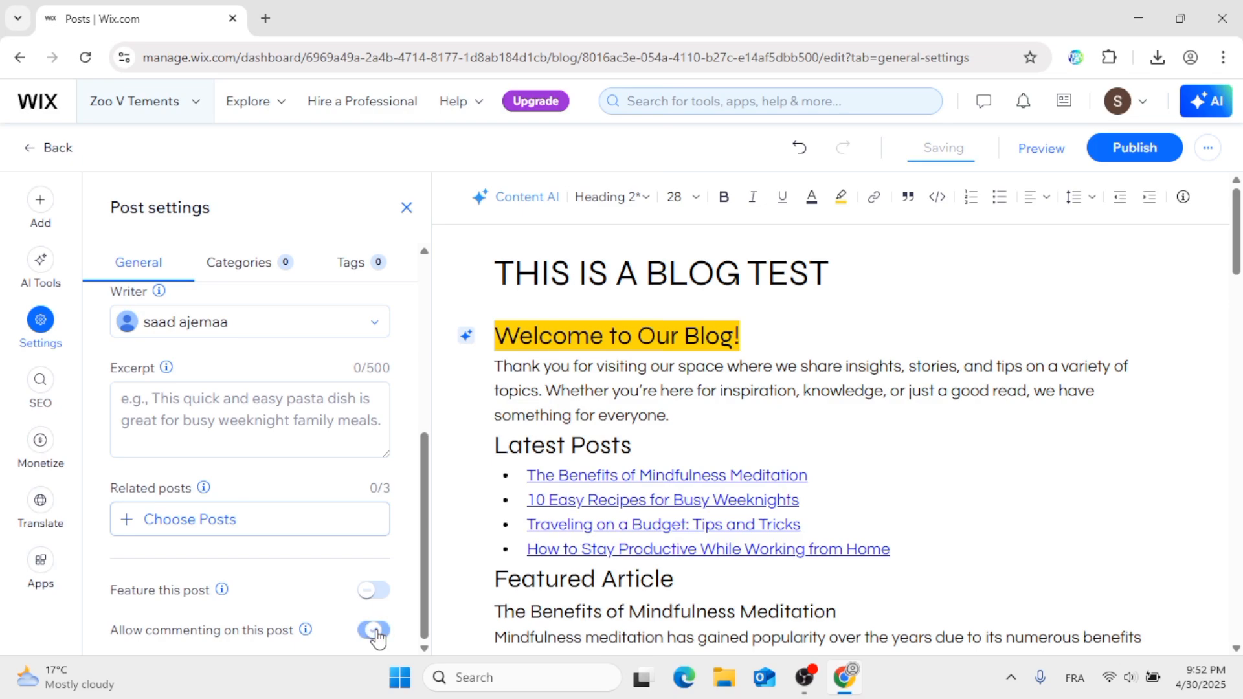
scroll(344, 502, up, 5)
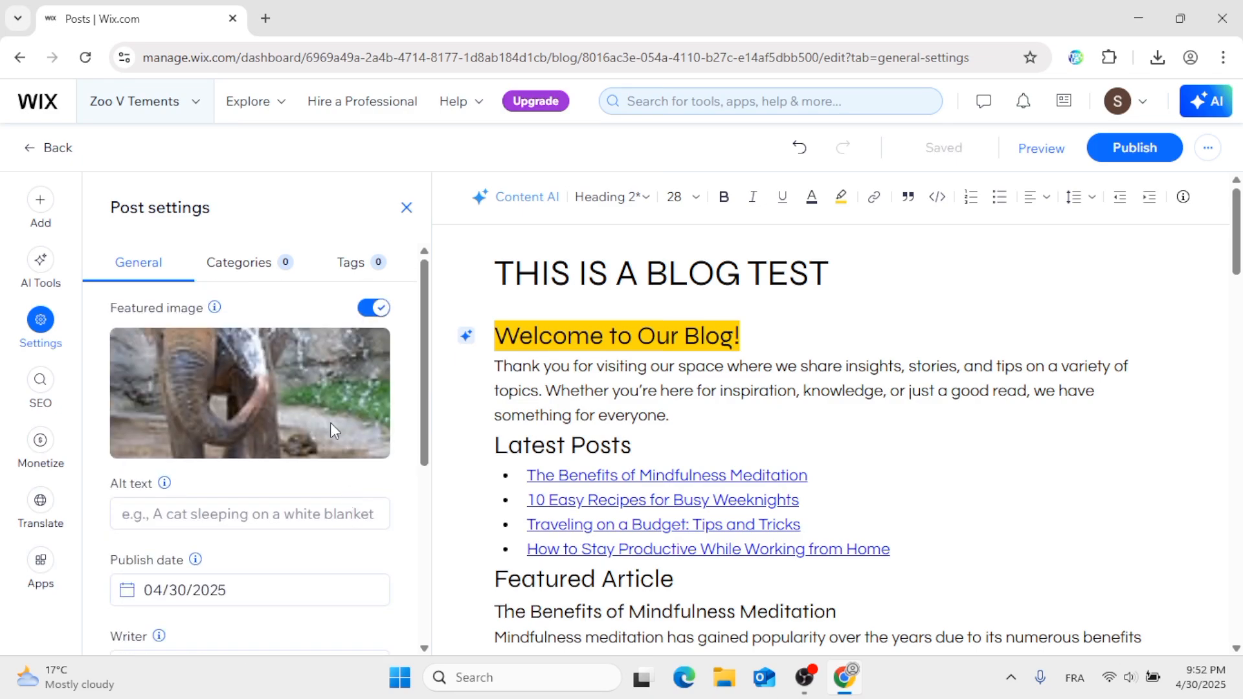
Create a blog category named "TEST" and keep it assigned to the post
click(260, 264)
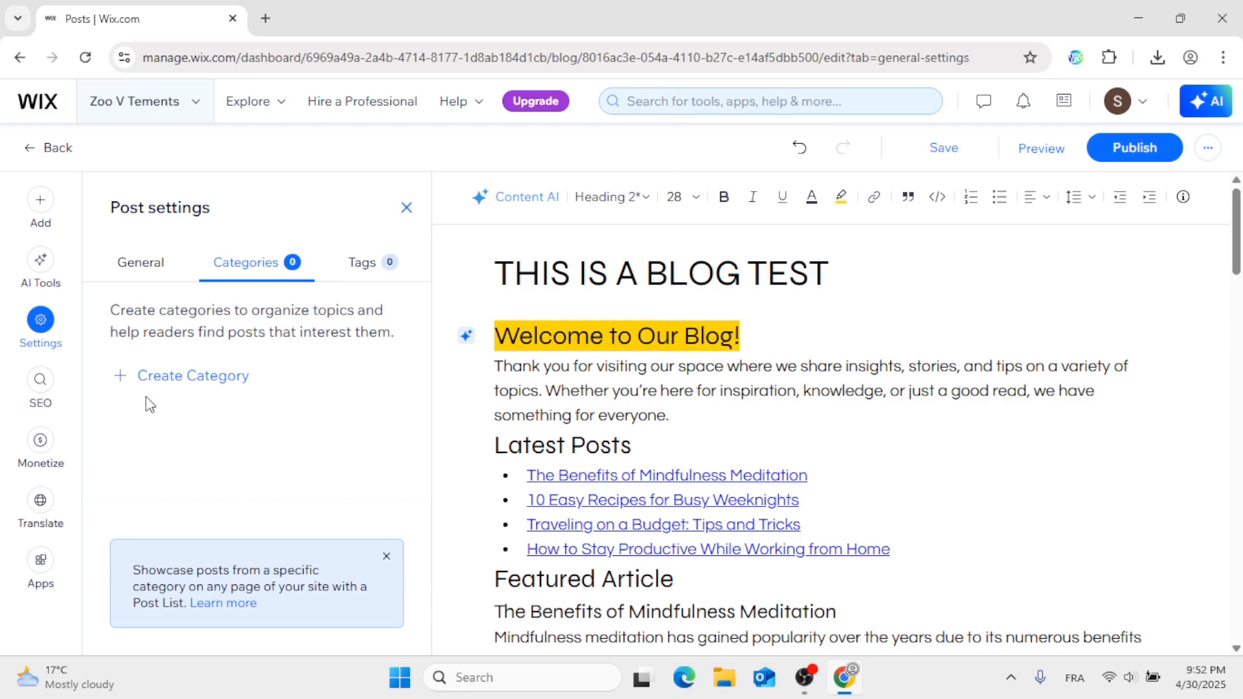
click(198, 378)
click(194, 400)
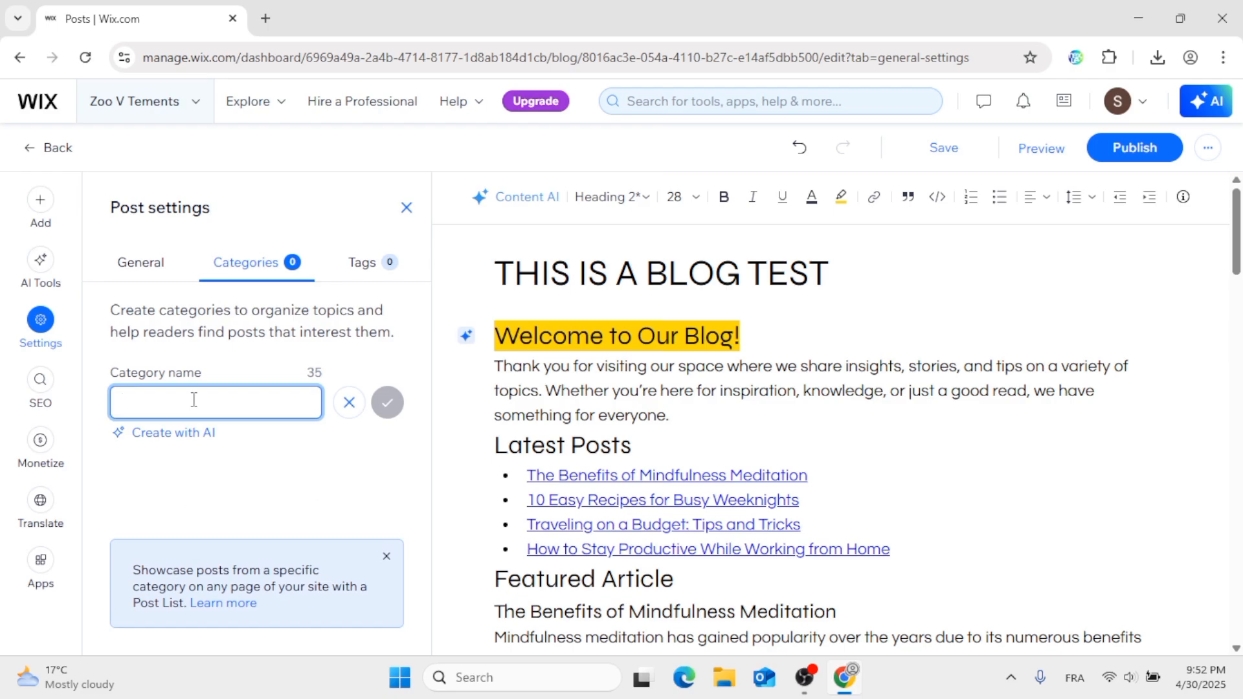
text(TEST)
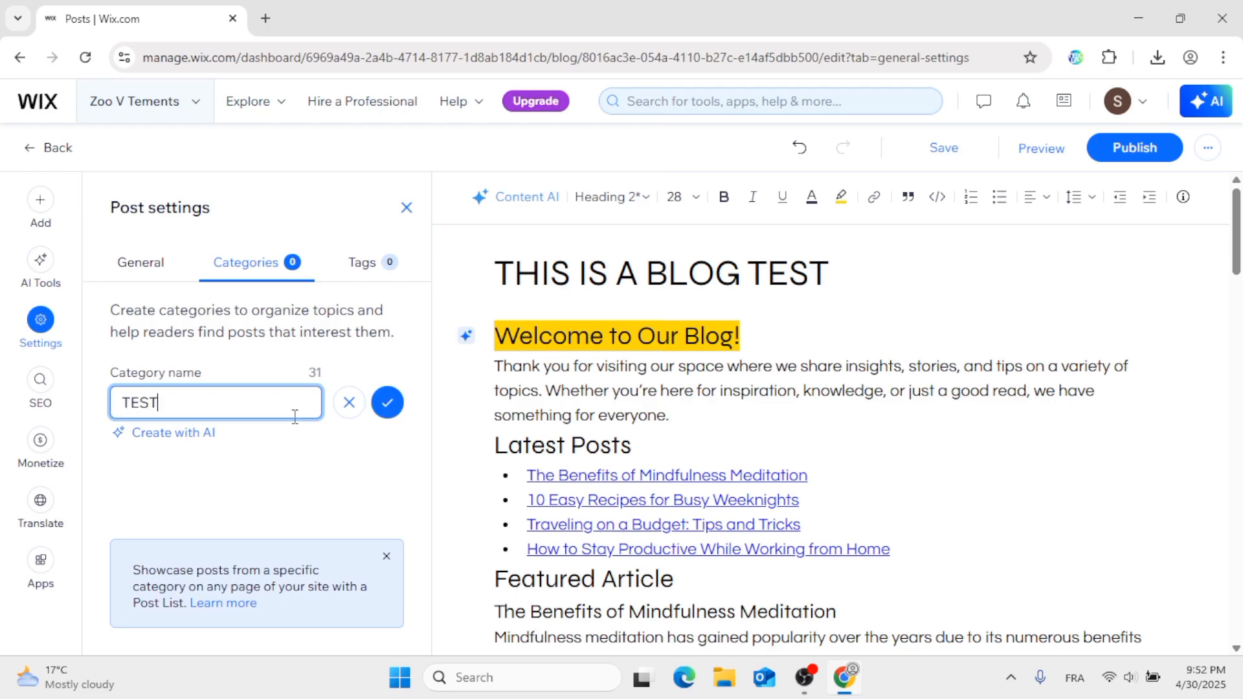
click(392, 405)
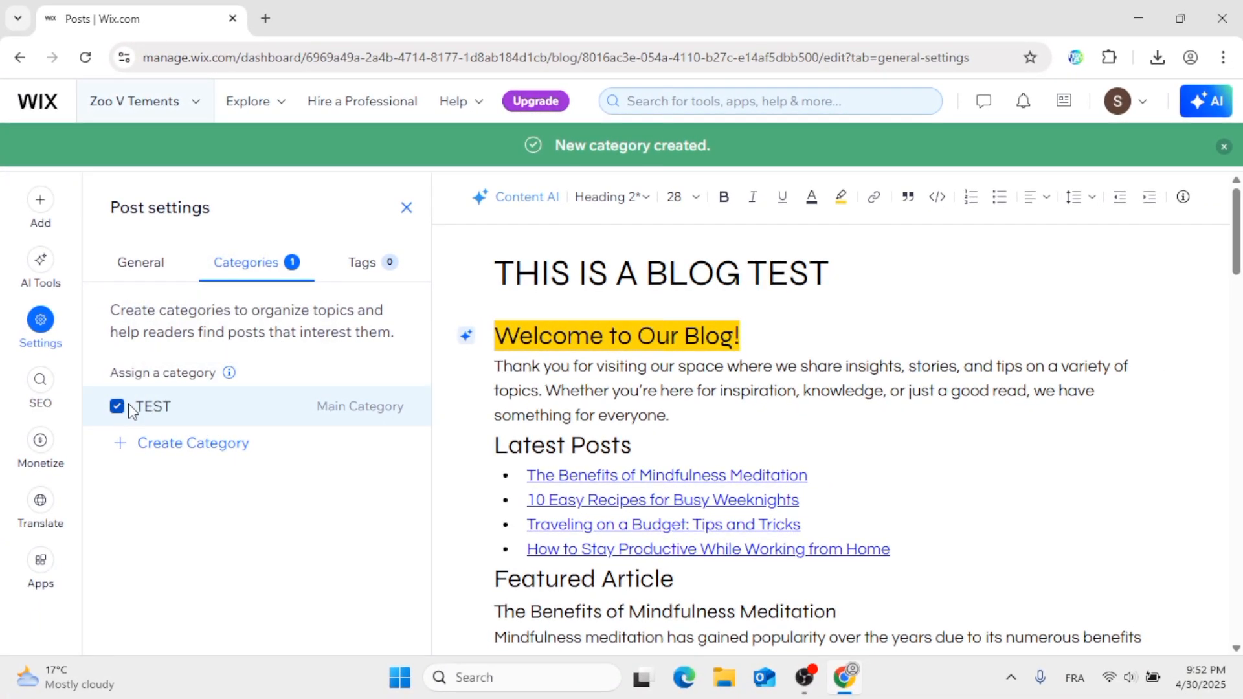
click(117, 406)
click(119, 408)
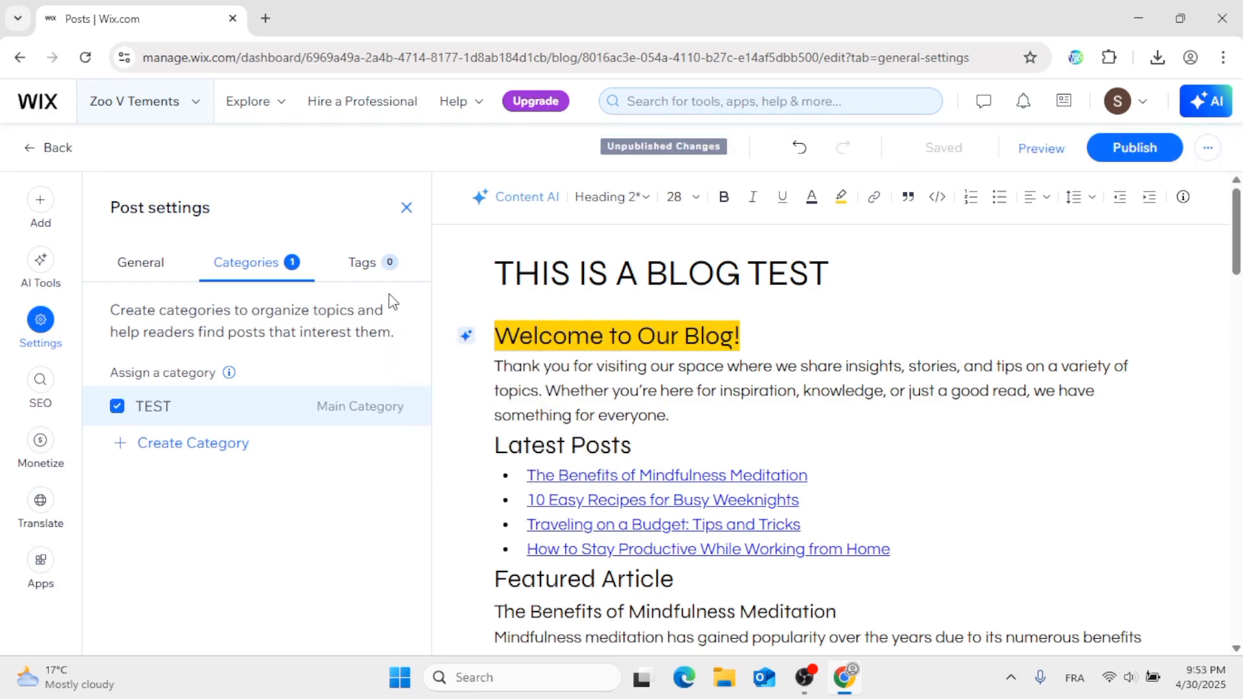
Add the tags "travel tips", "winter" and "blog" to the post
click(379, 275)
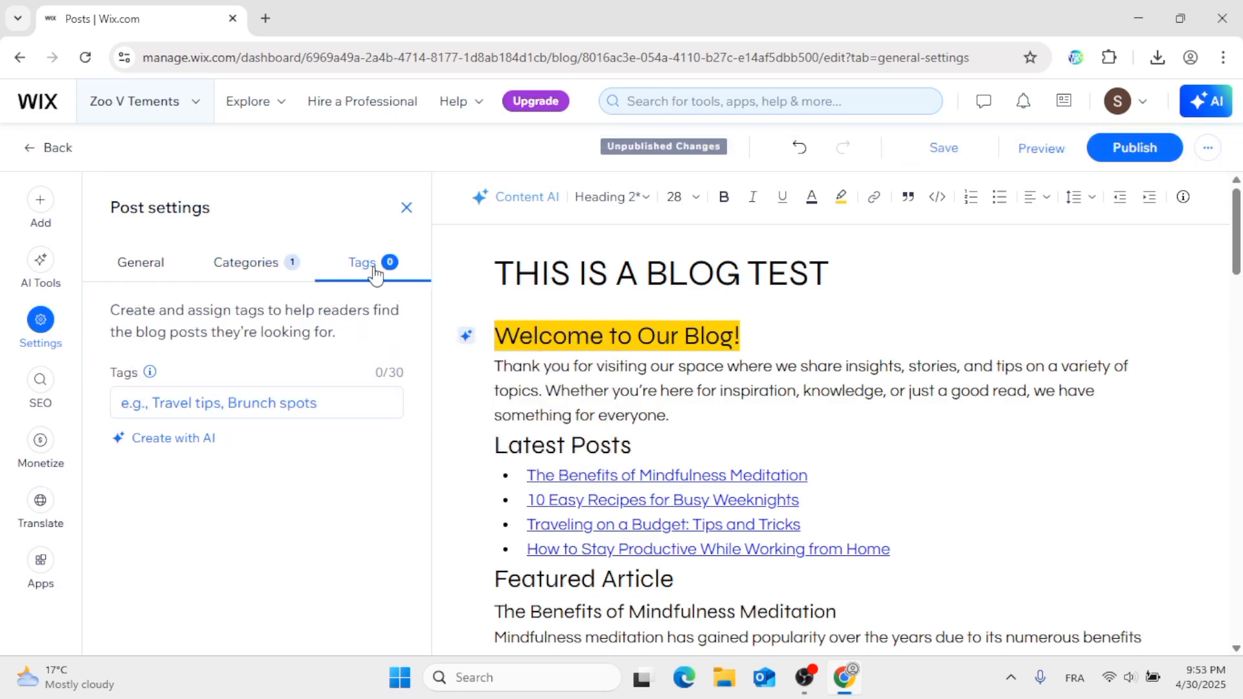
click(323, 406)
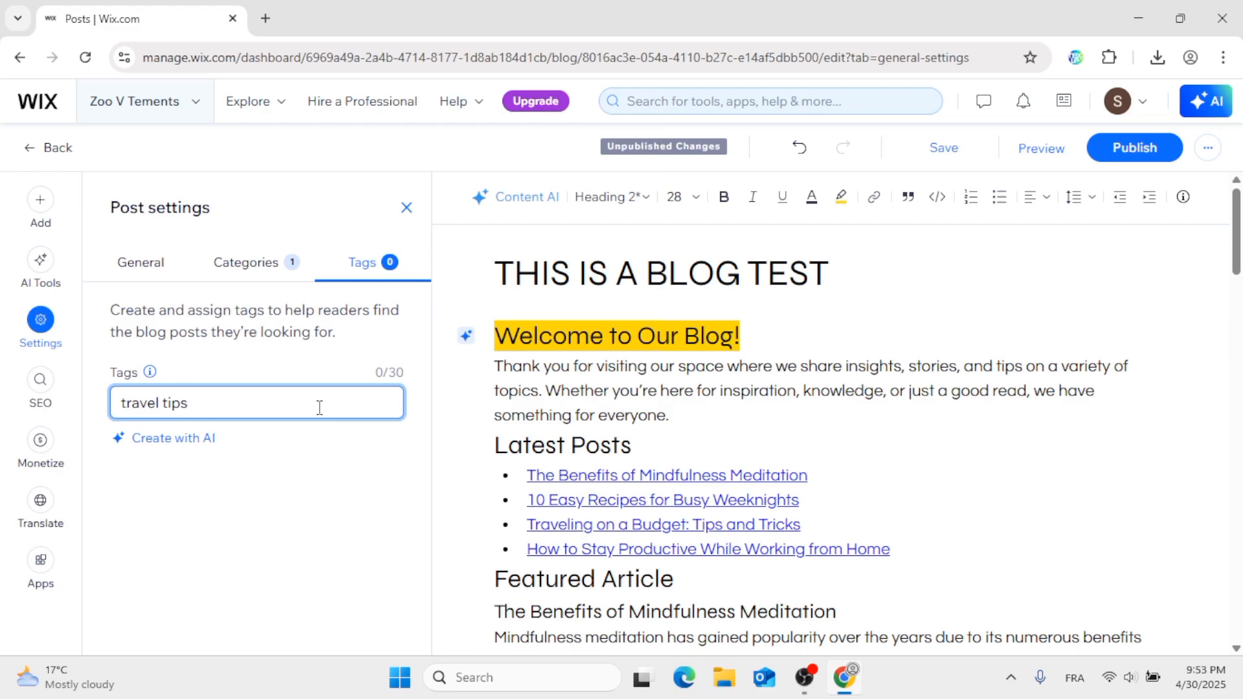
key(Return)
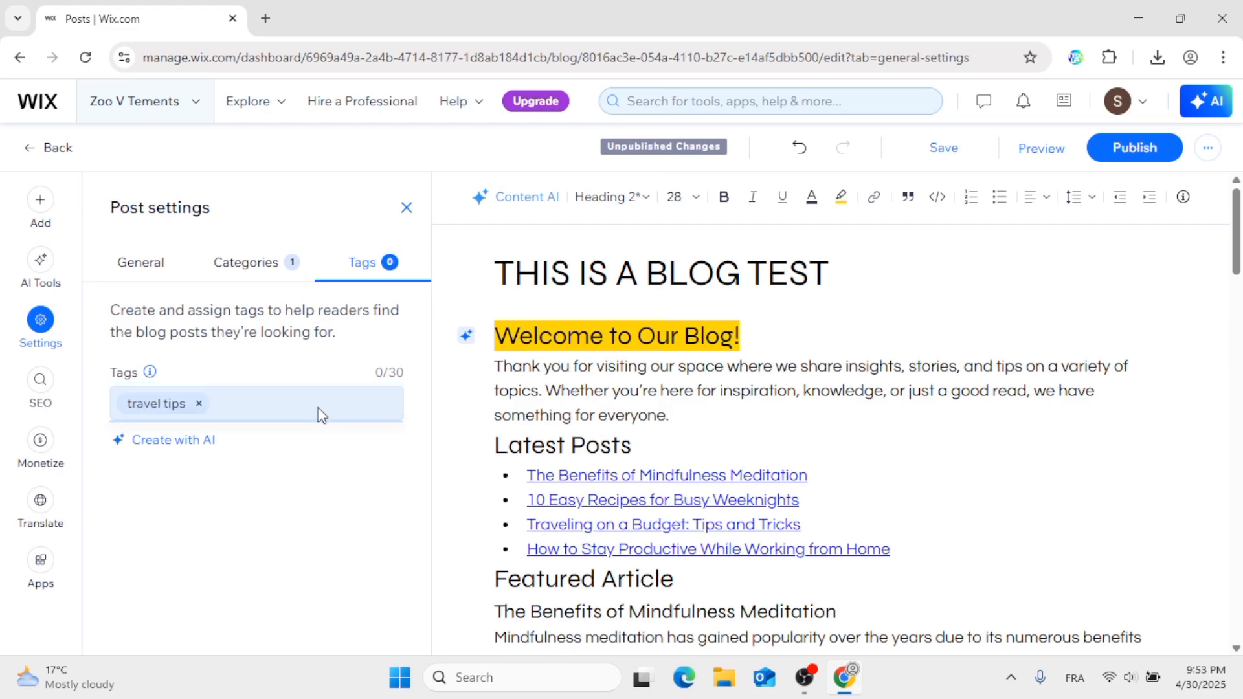
click(313, 397)
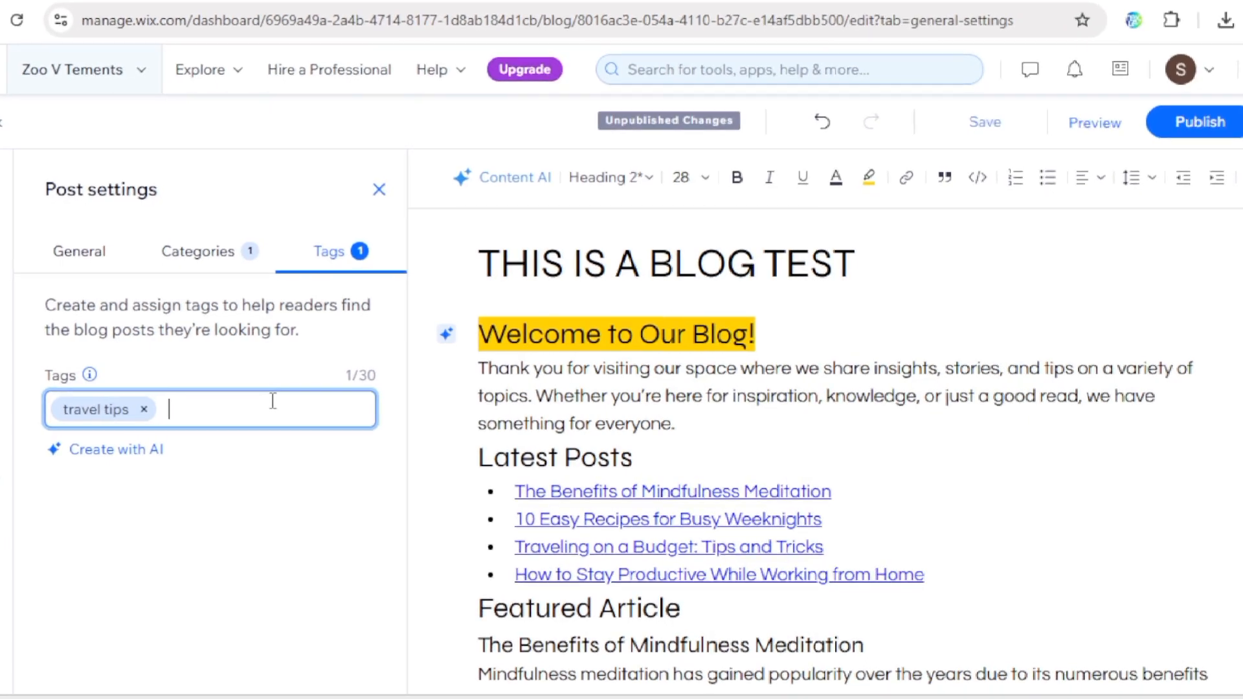
text(winter)
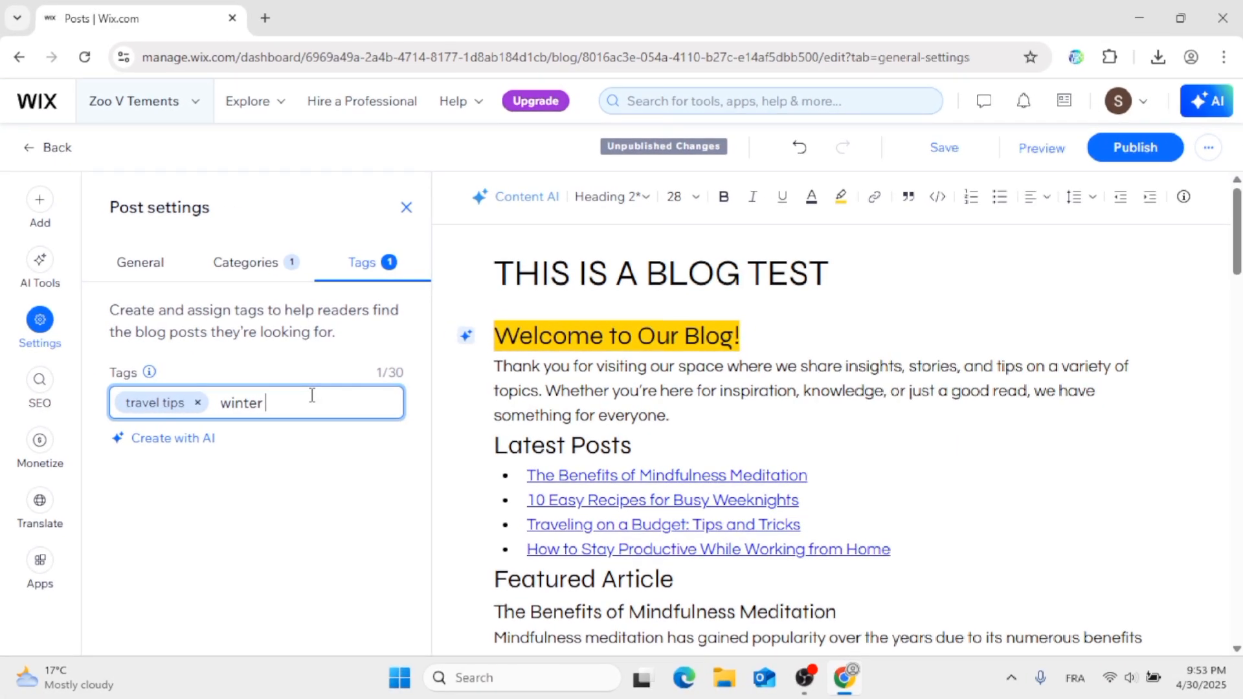
key(Return)
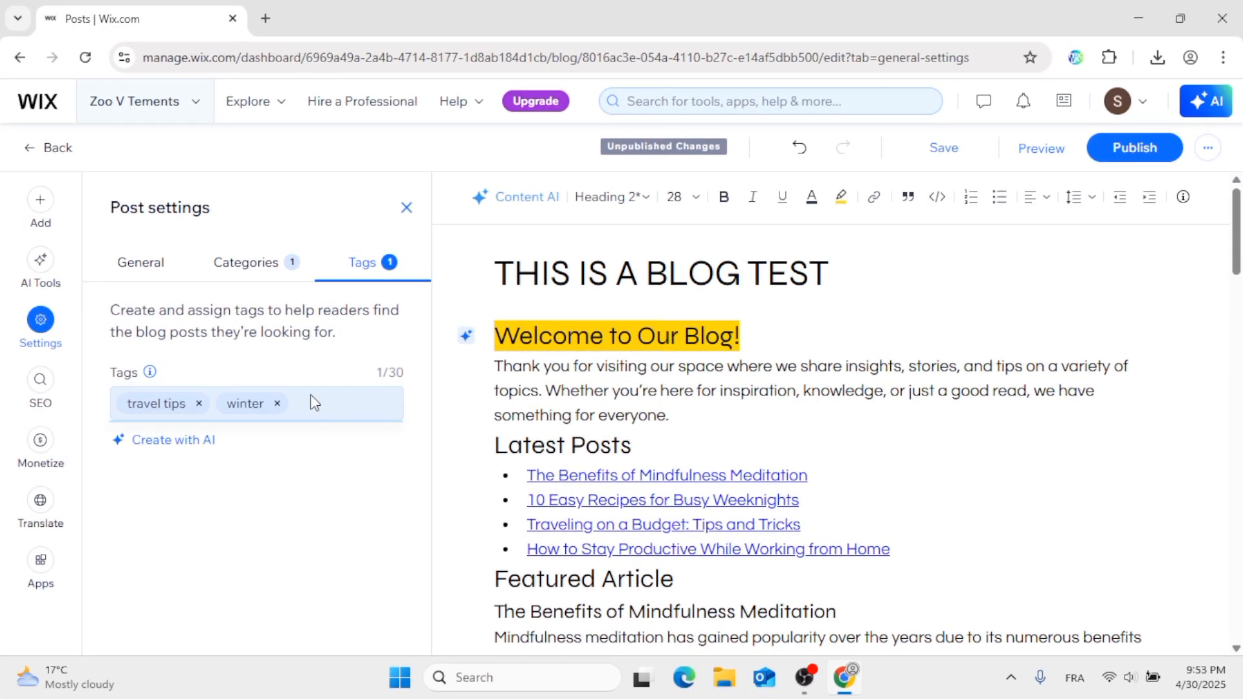
click(311, 396)
text(b)
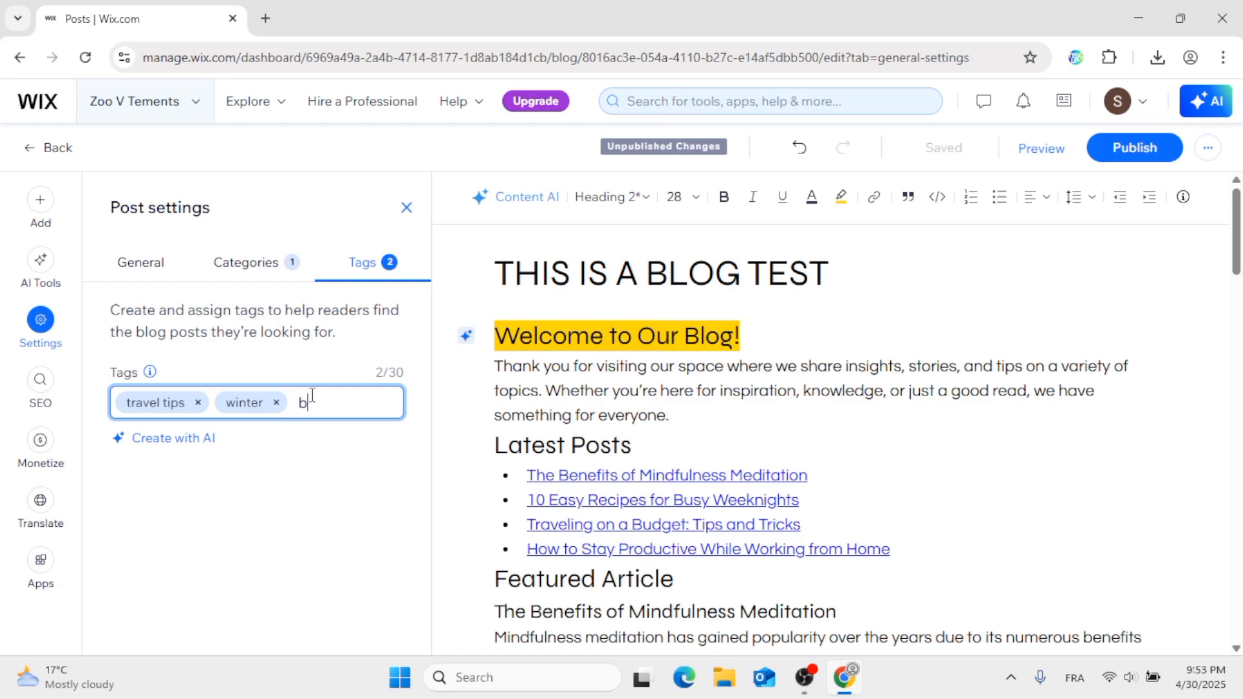
text(log)
key(Return)
click(323, 497)
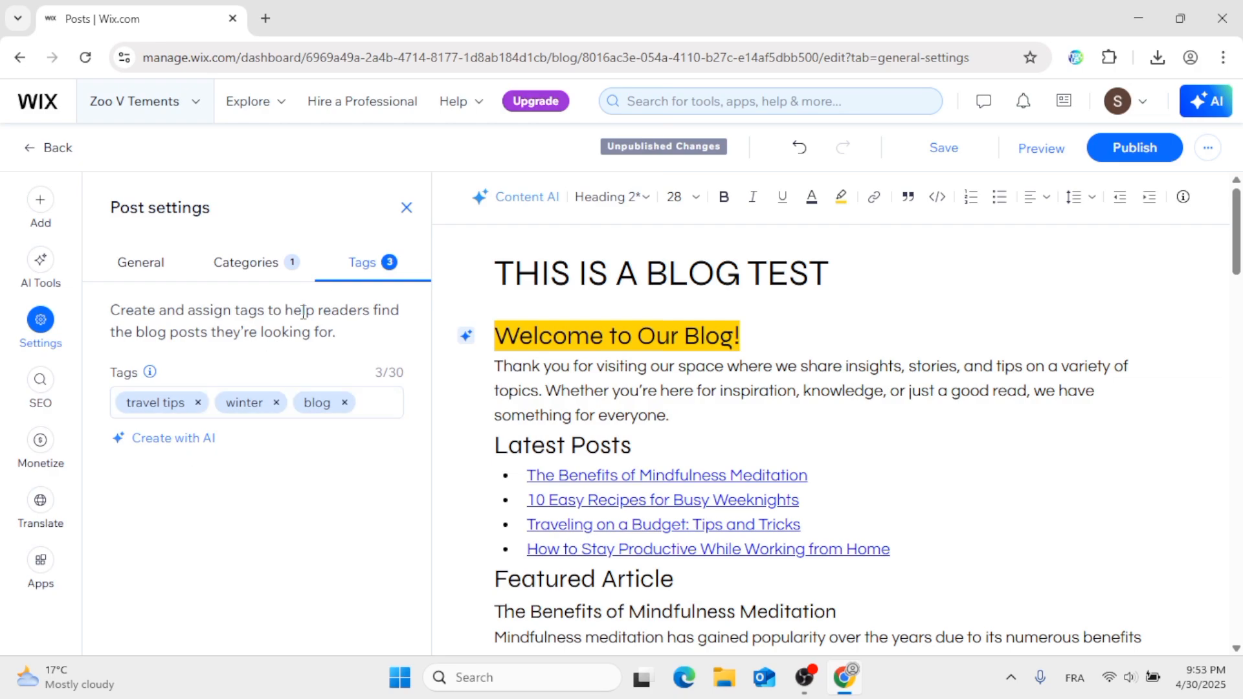
Recheck the general settings and the post's content with the settings closed, and publish the post
click(167, 258)
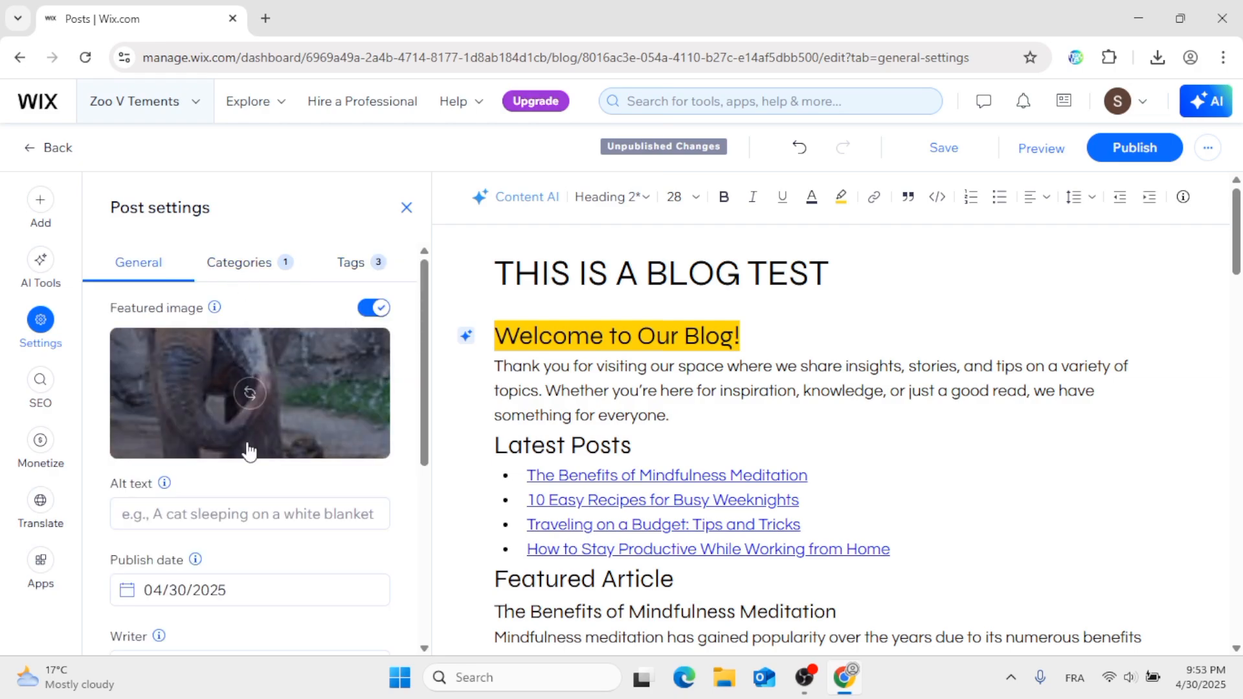
scroll(228, 484, down, 2)
scroll(228, 485, down, 2)
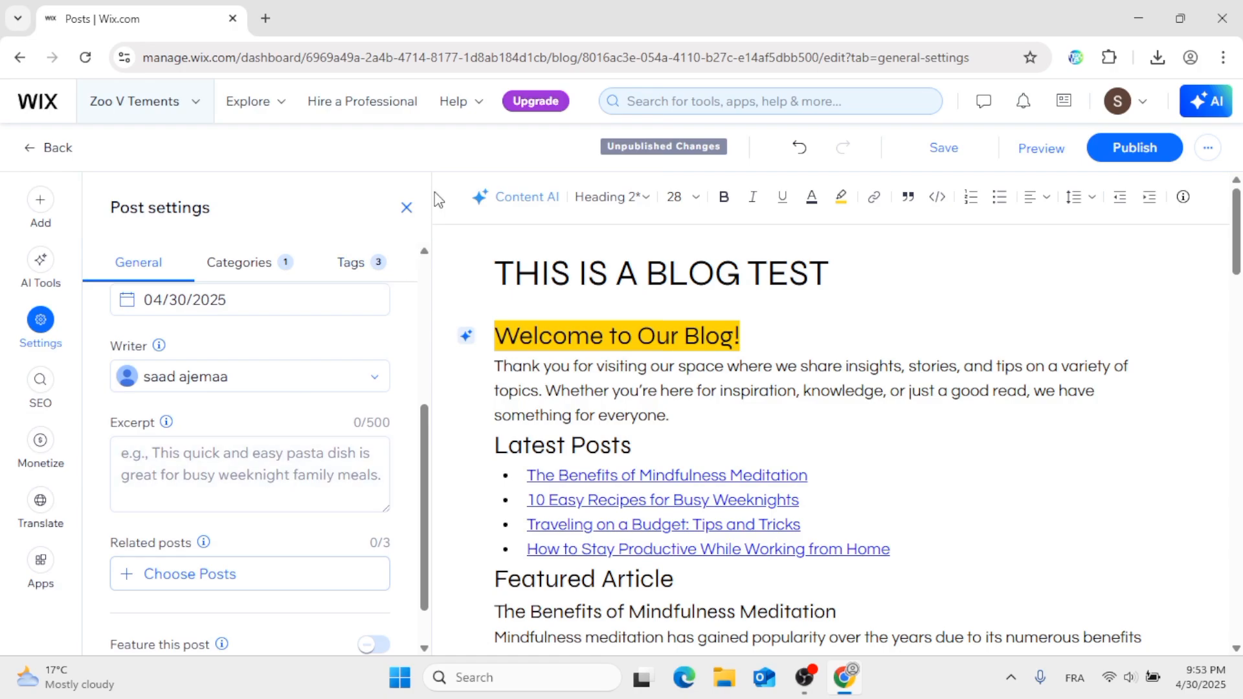
click(407, 208)
scroll(449, 388, down, 9)
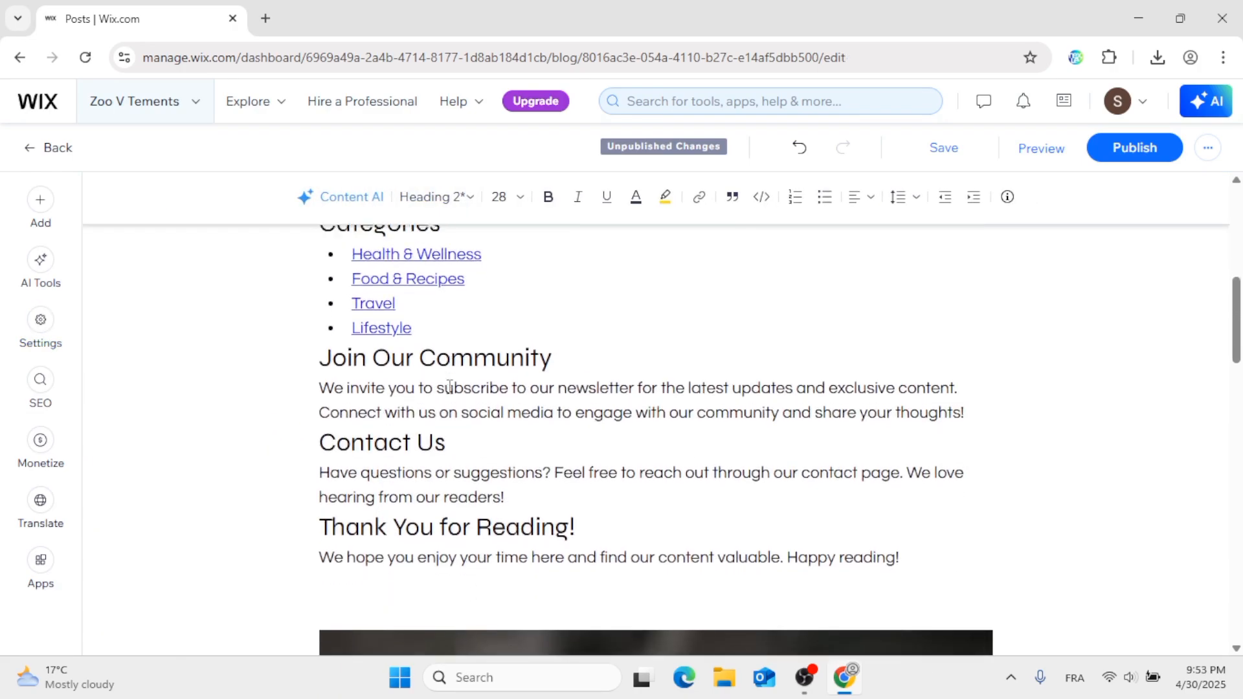
scroll(449, 388, up, 9)
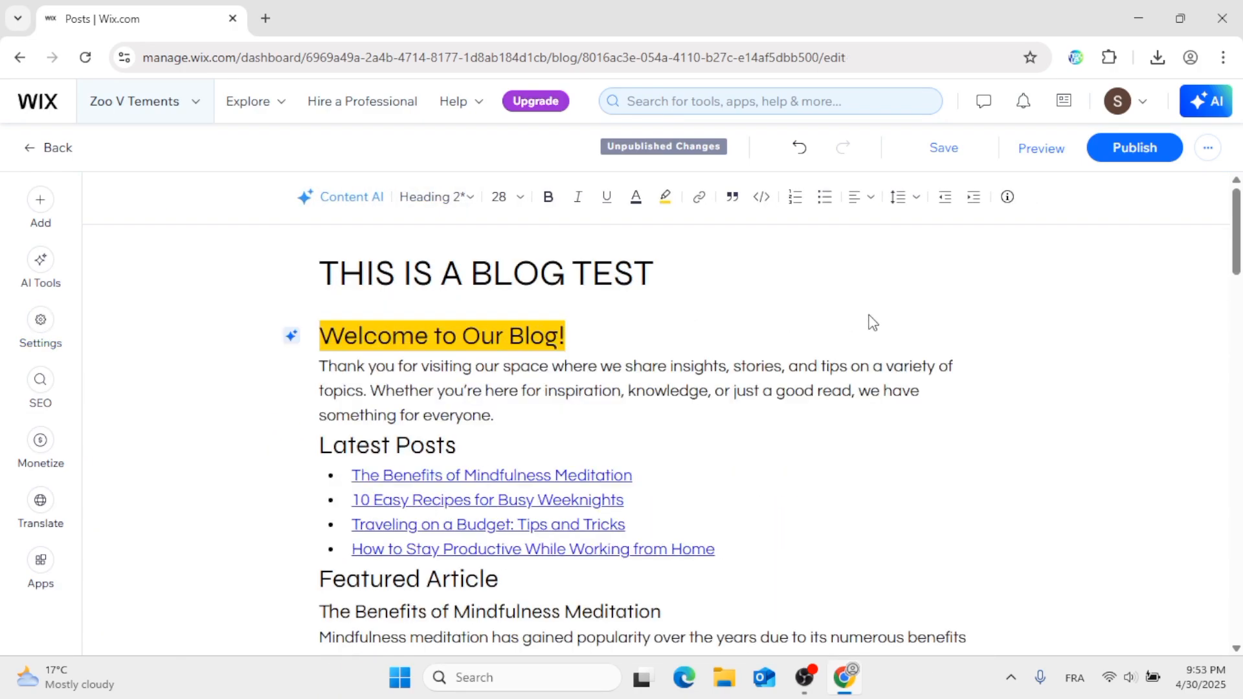
click(1115, 154)
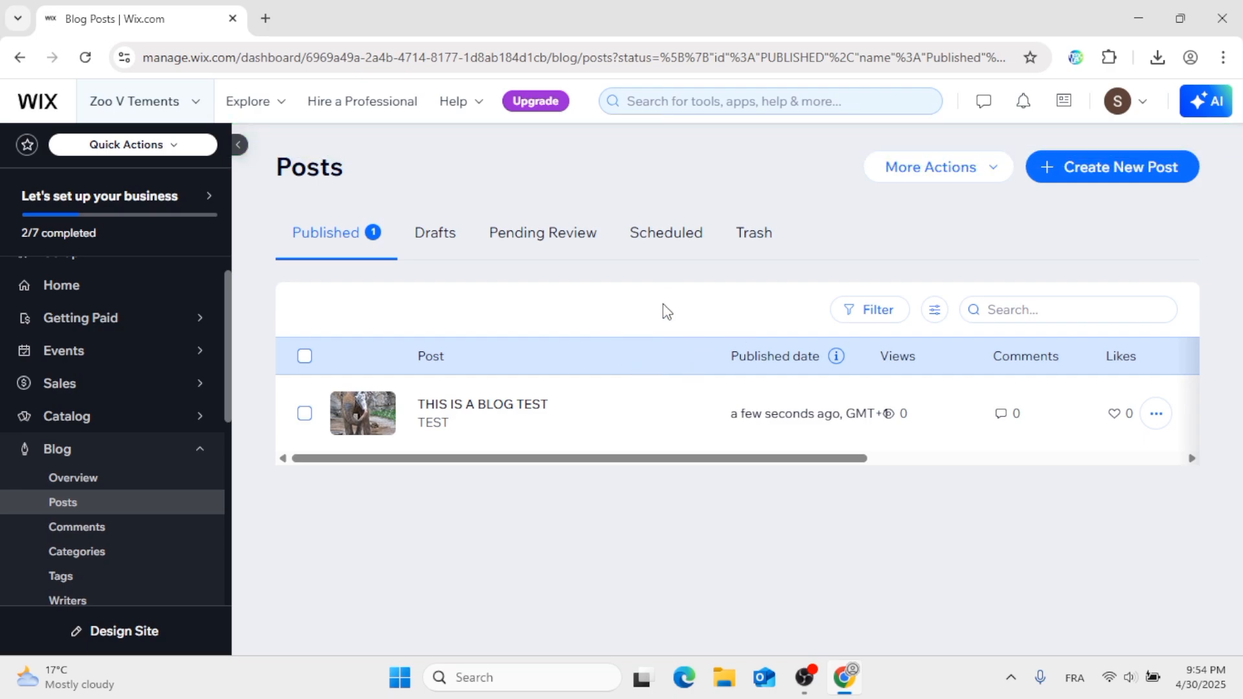
Look over the draft and scheduled post lists and return to the published posts
click(428, 240)
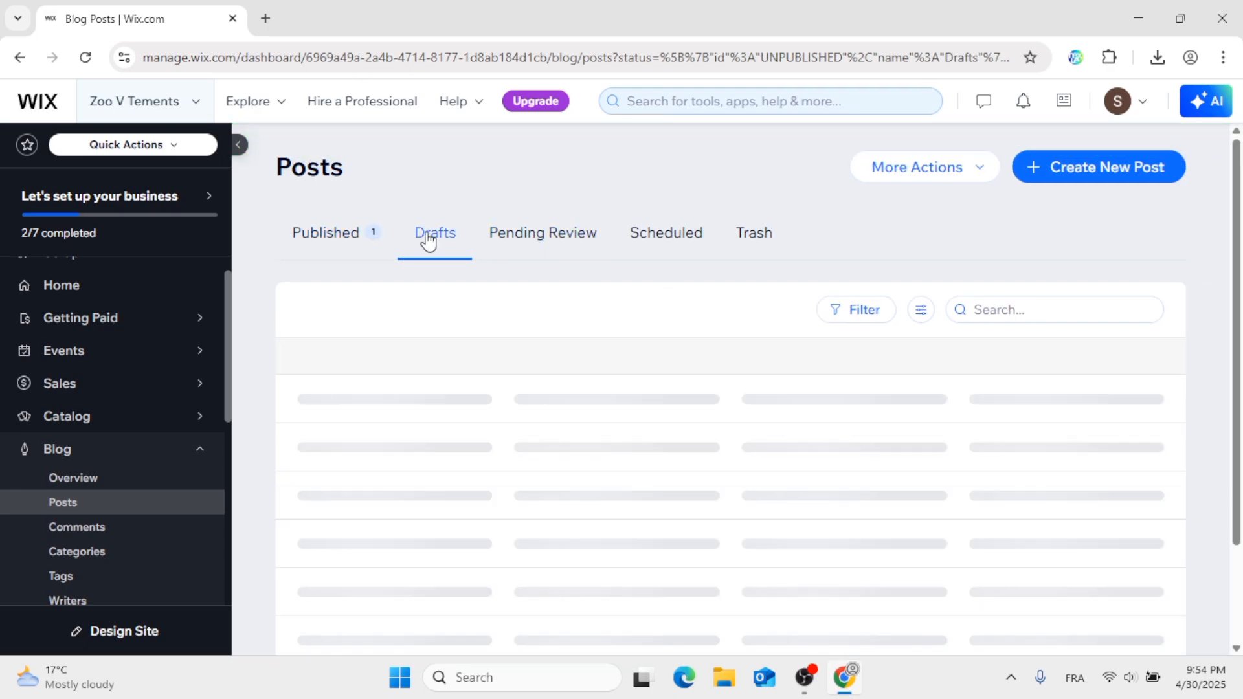
click(705, 244)
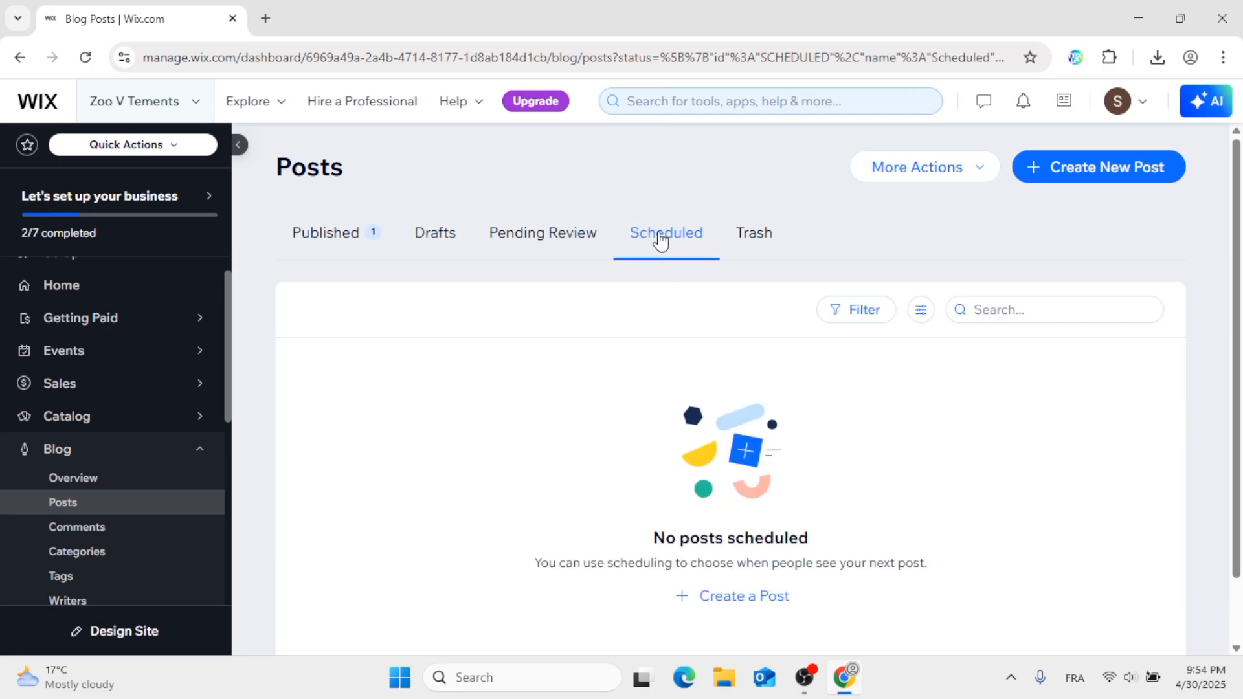
click(324, 258)
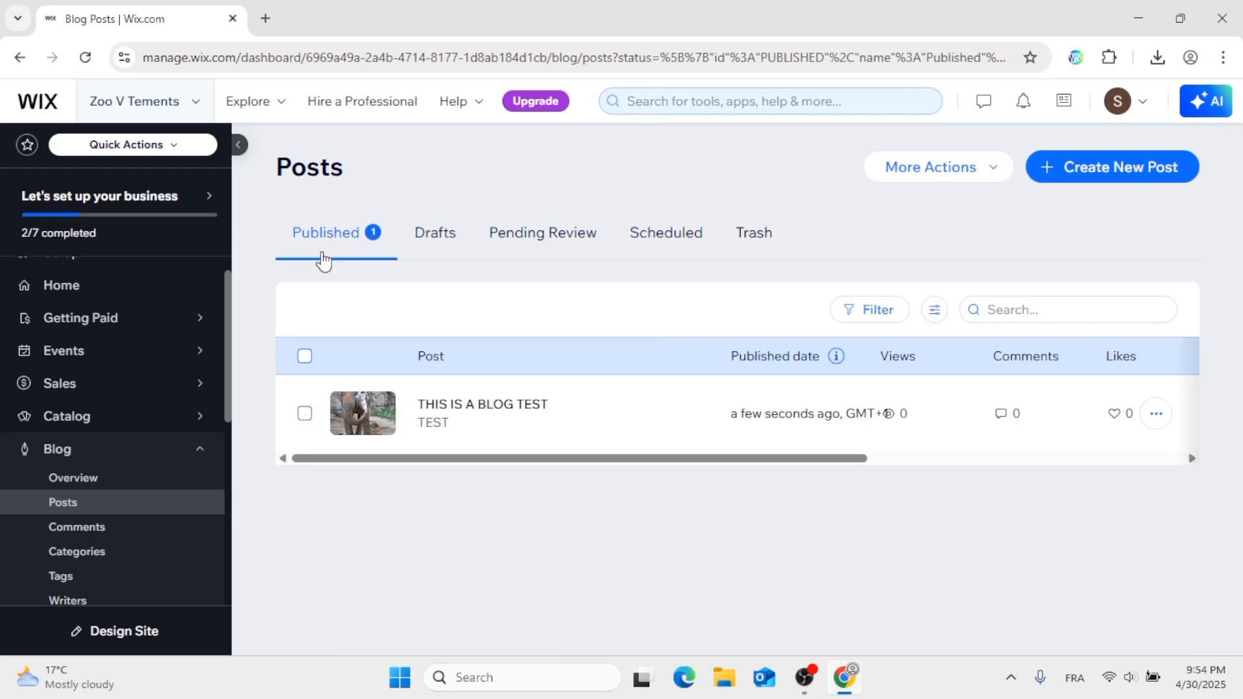
click(820, 680)
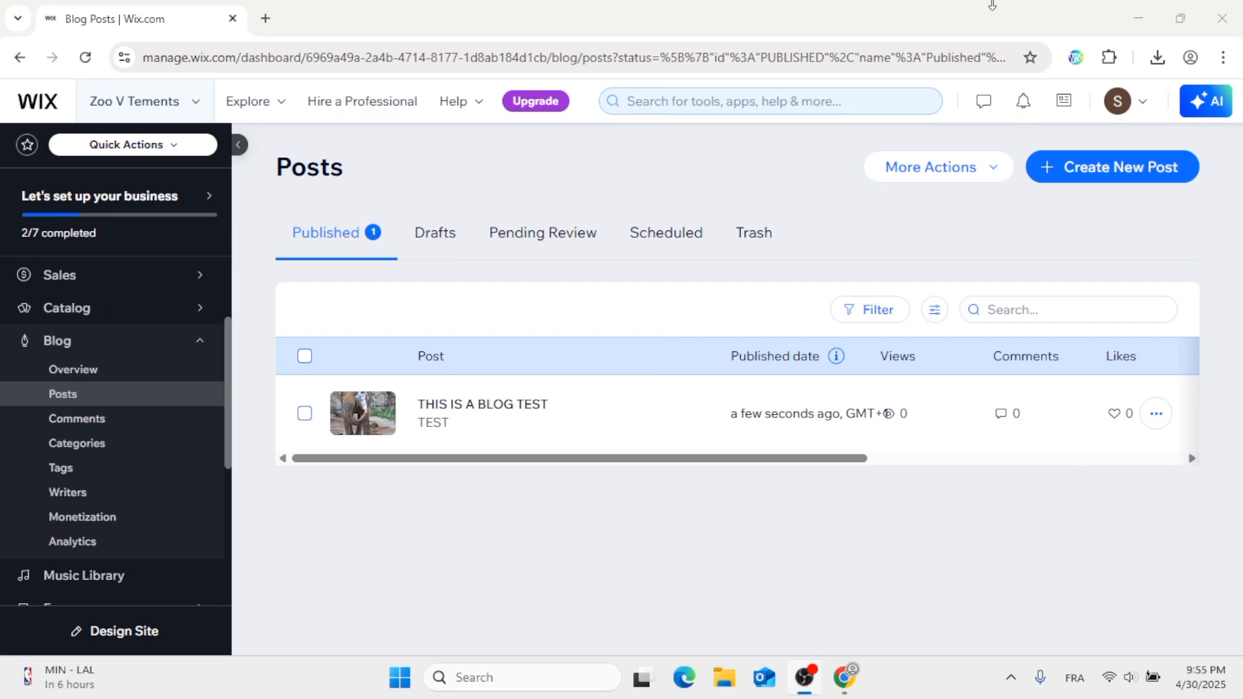
click(999, 19)
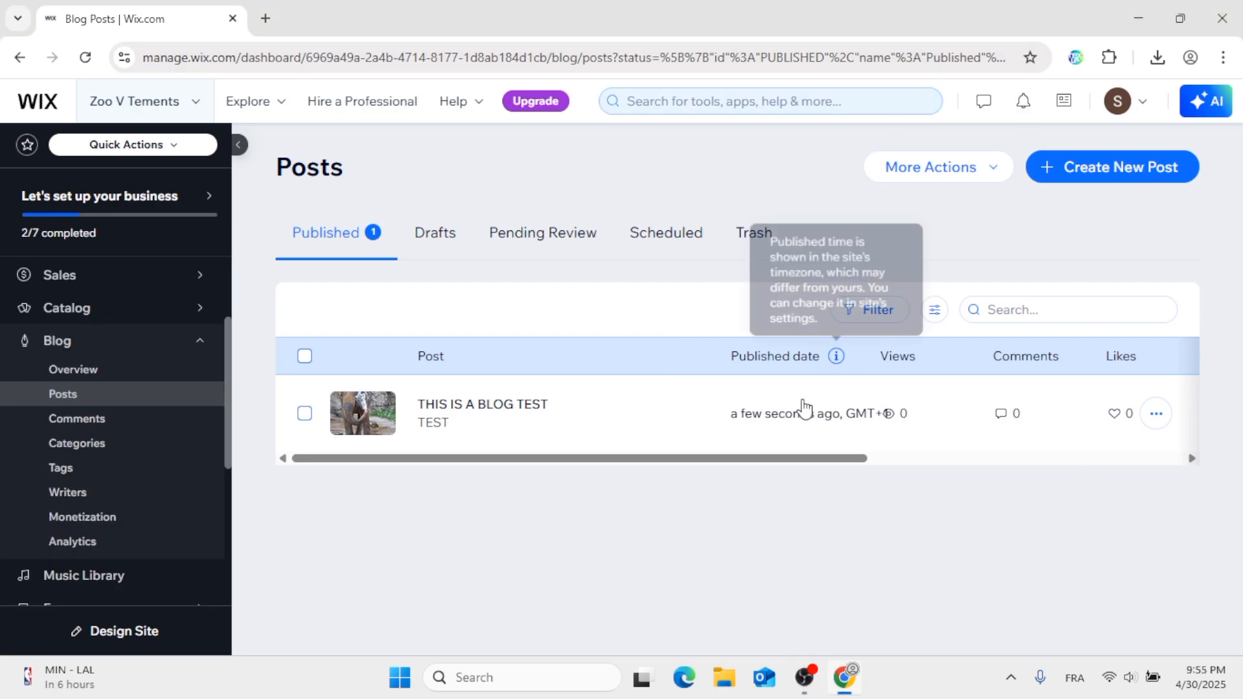
Revert the published post "THIS IS A BLOG TEST" to a draft and confirm the change
click(1158, 421)
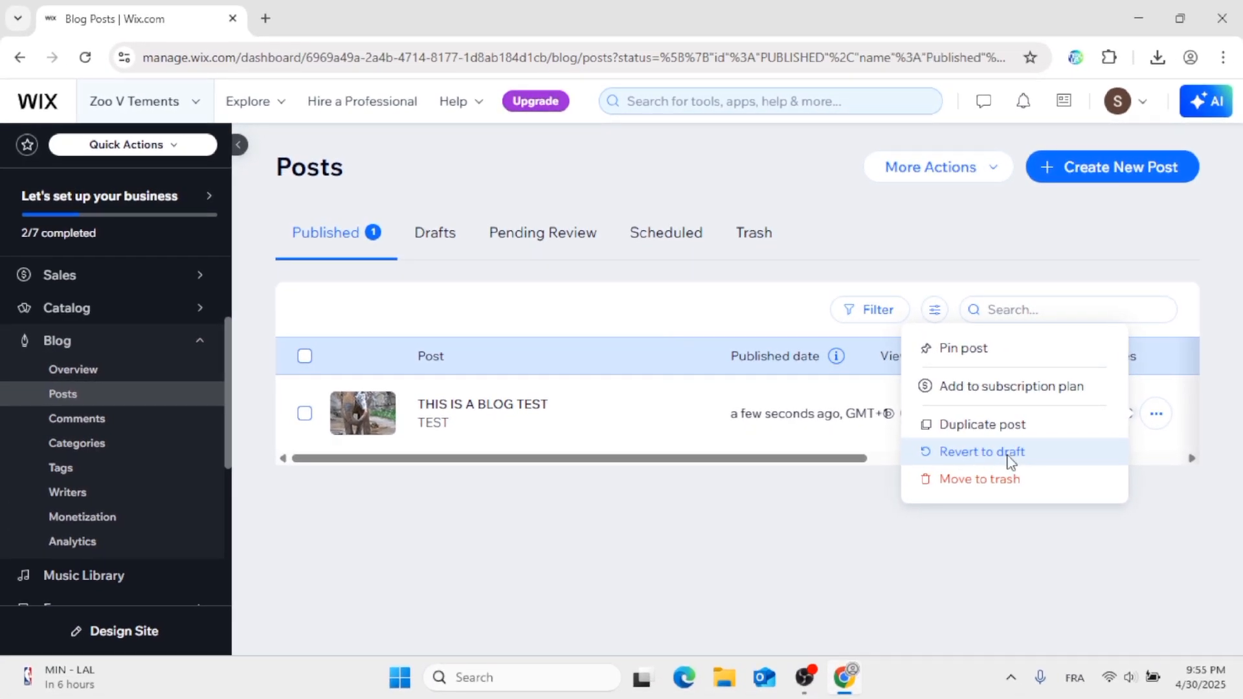
click(1008, 457)
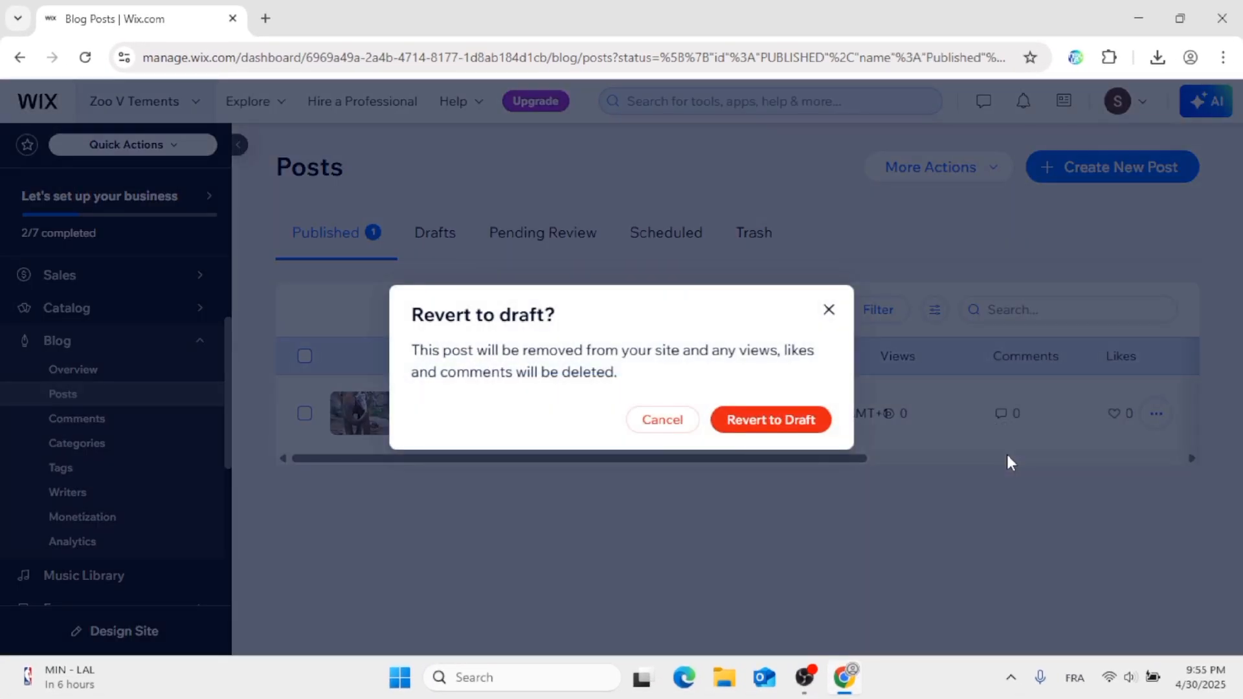
click(771, 421)
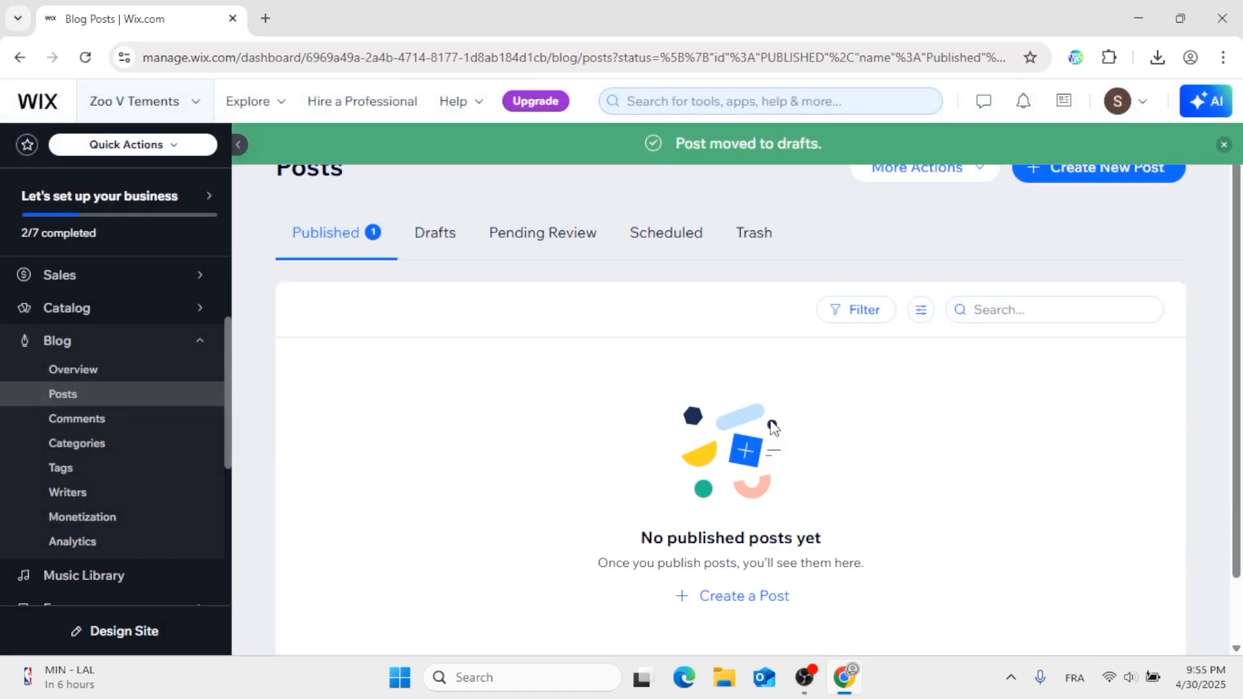
Move the draft post "THIS IS A BLOG TEST" to the trash and open the list of trashed posts
click(426, 247)
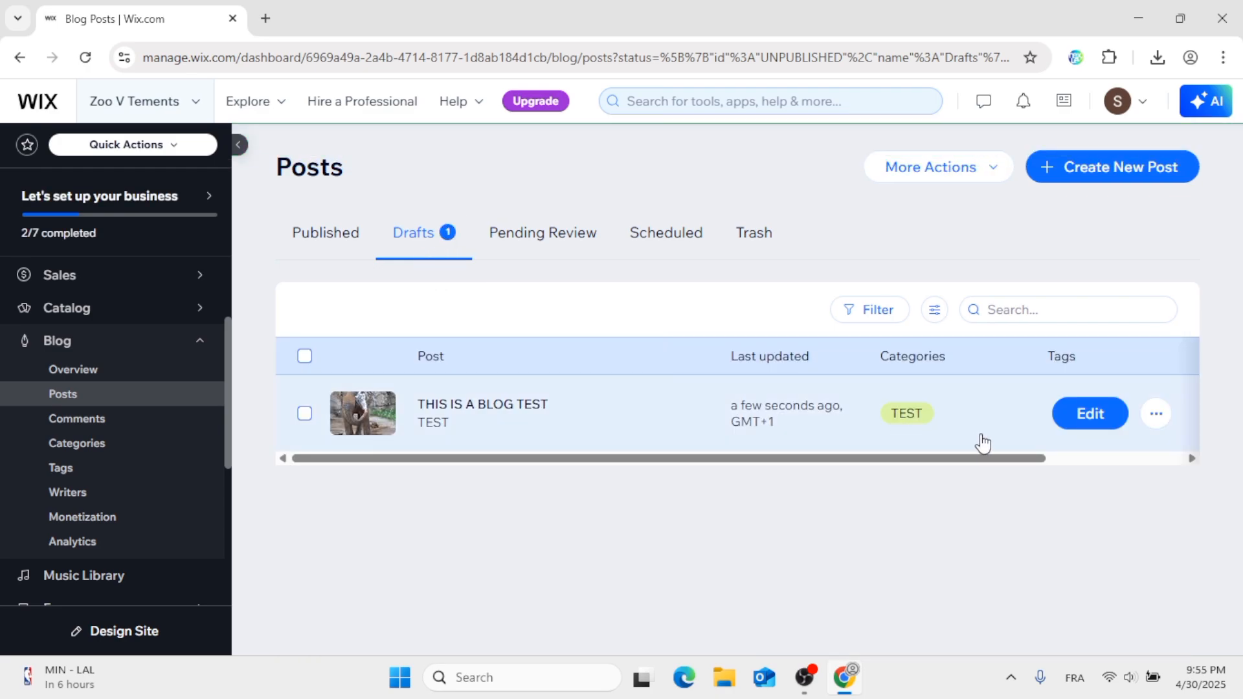
click(1157, 415)
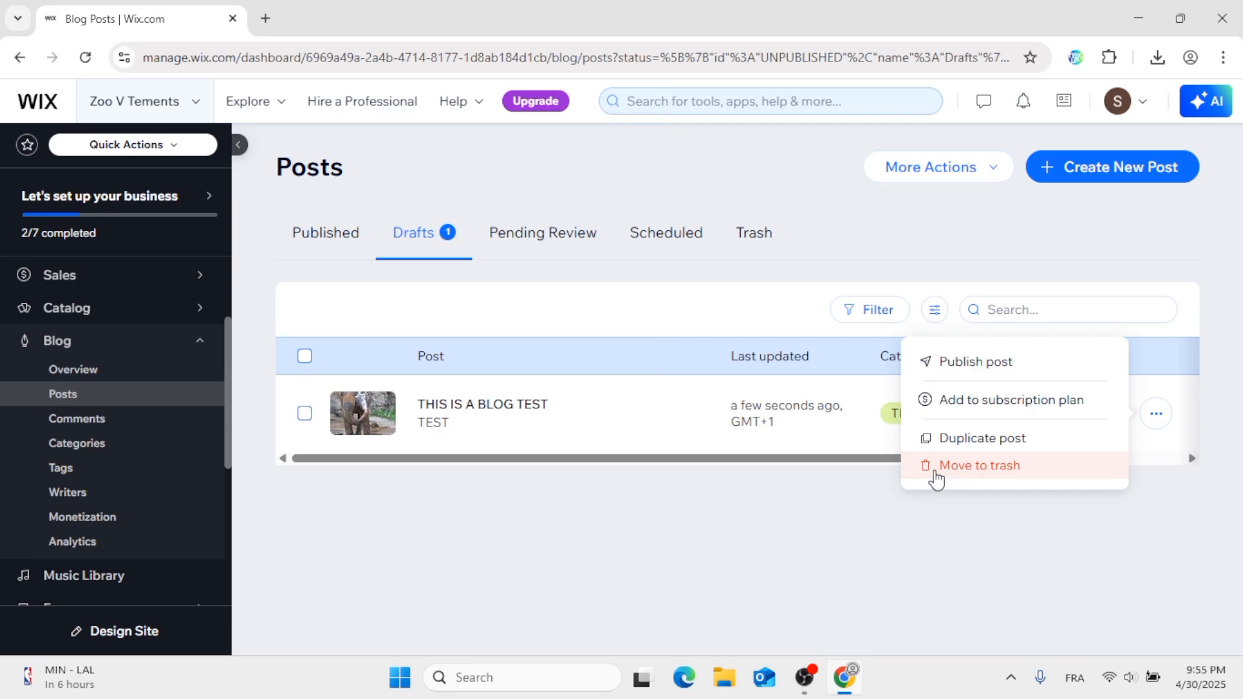
click(1000, 476)
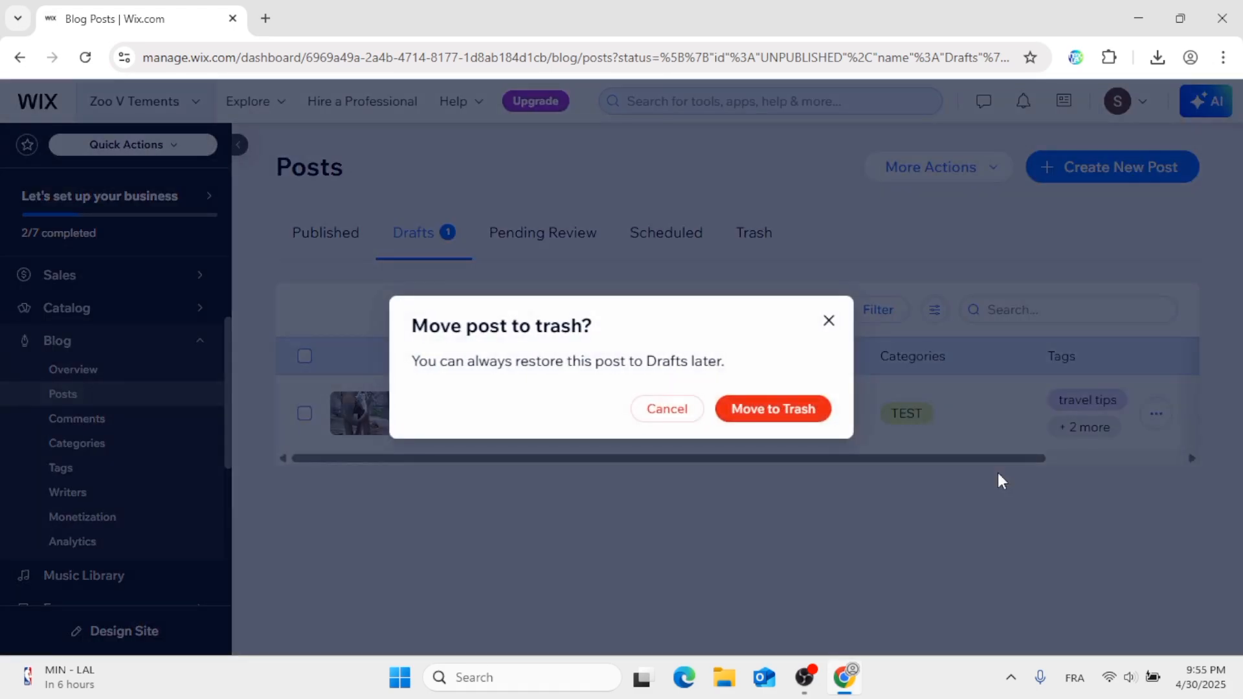
click(813, 421)
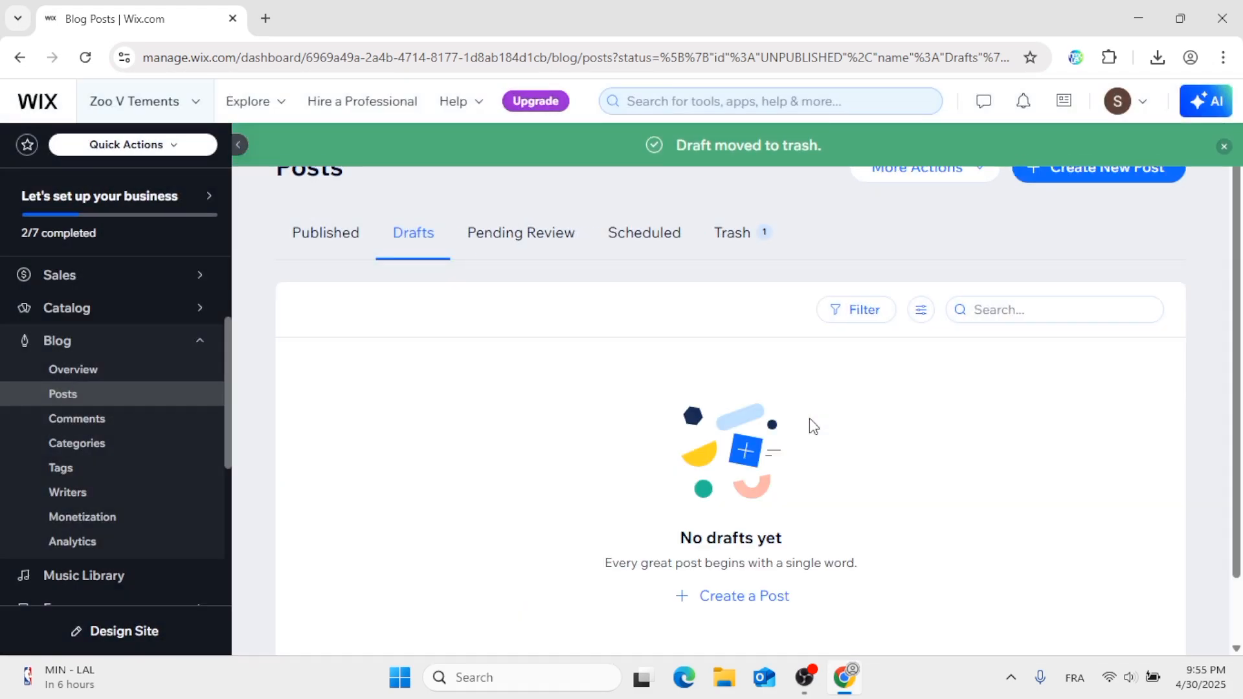
click(744, 241)
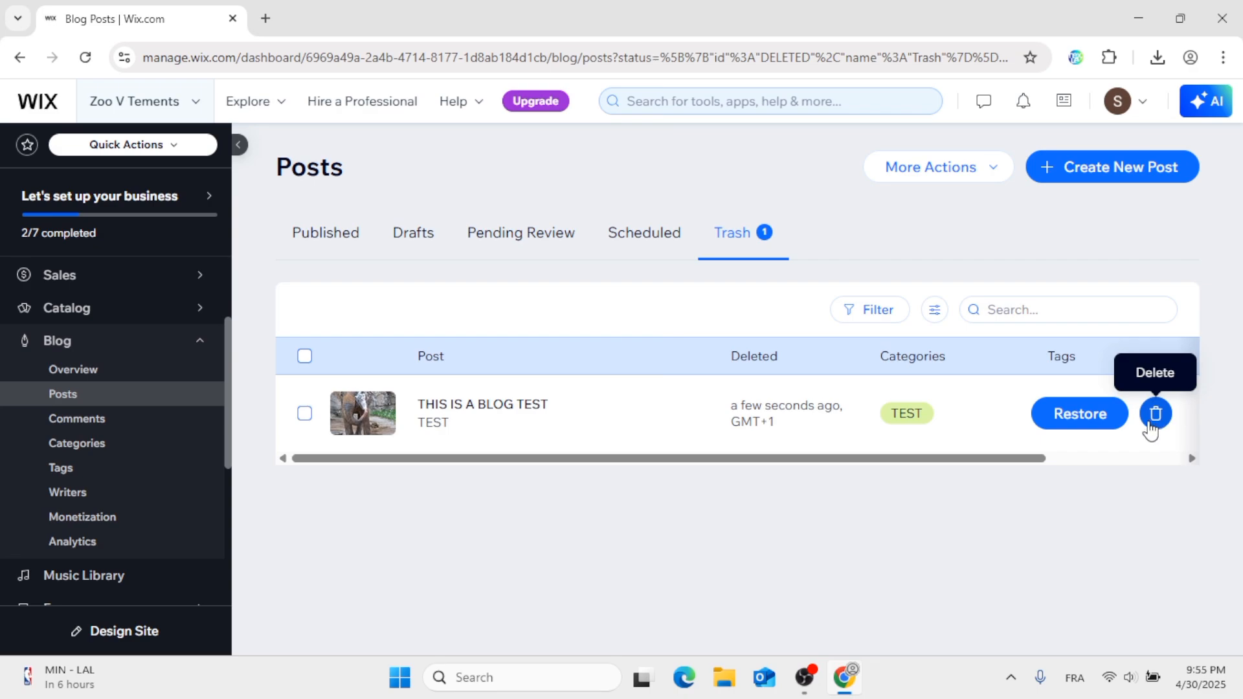
Restore the trashed post "THIS IS A BLOG TEST", publish it again from the drafts, and return to the published posts
click(1069, 428)
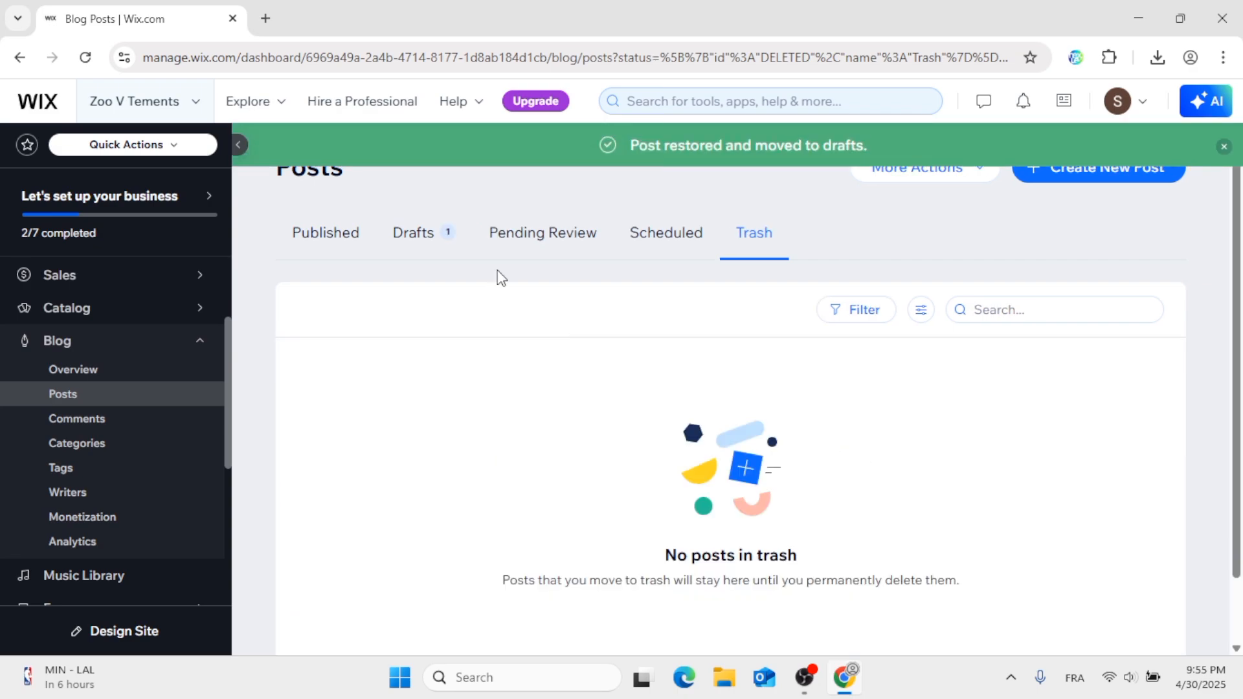
click(412, 240)
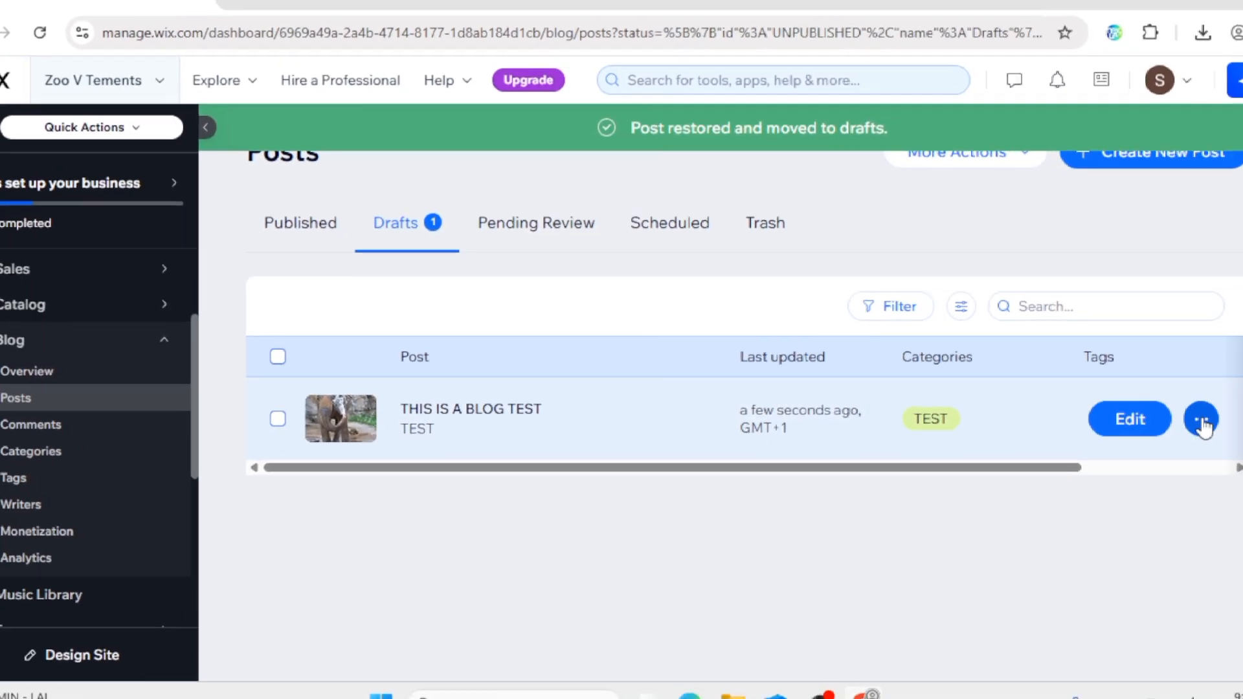
click(1202, 421)
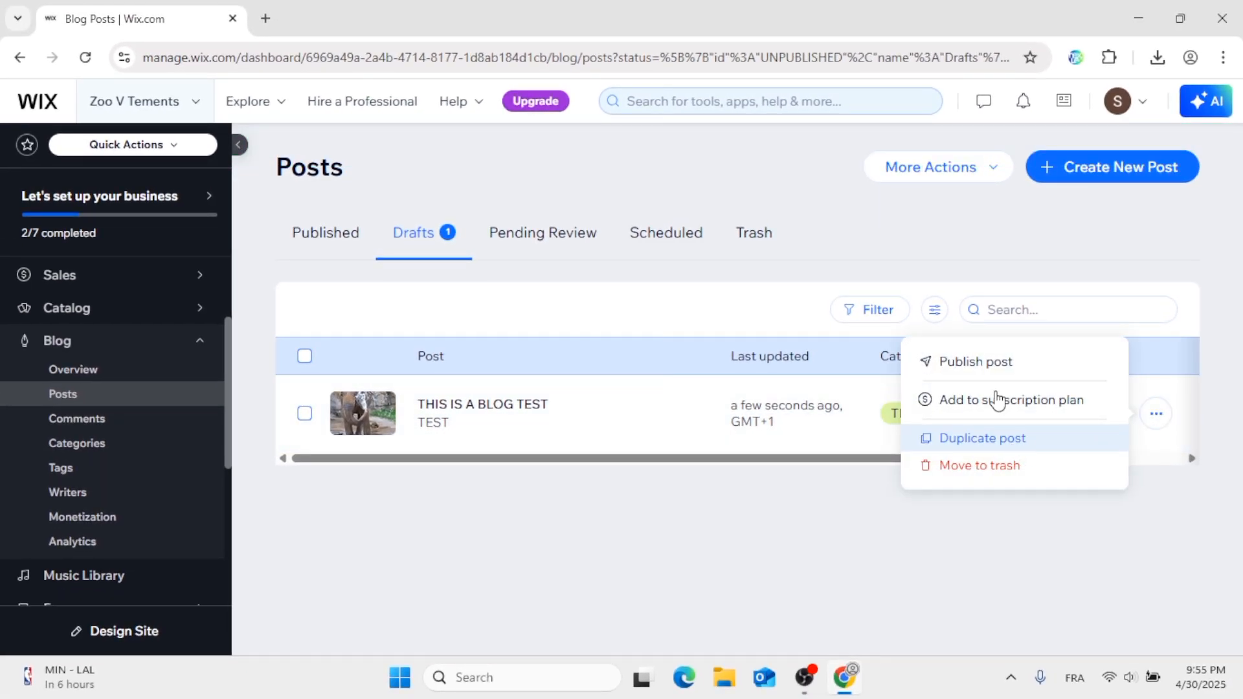
click(972, 364)
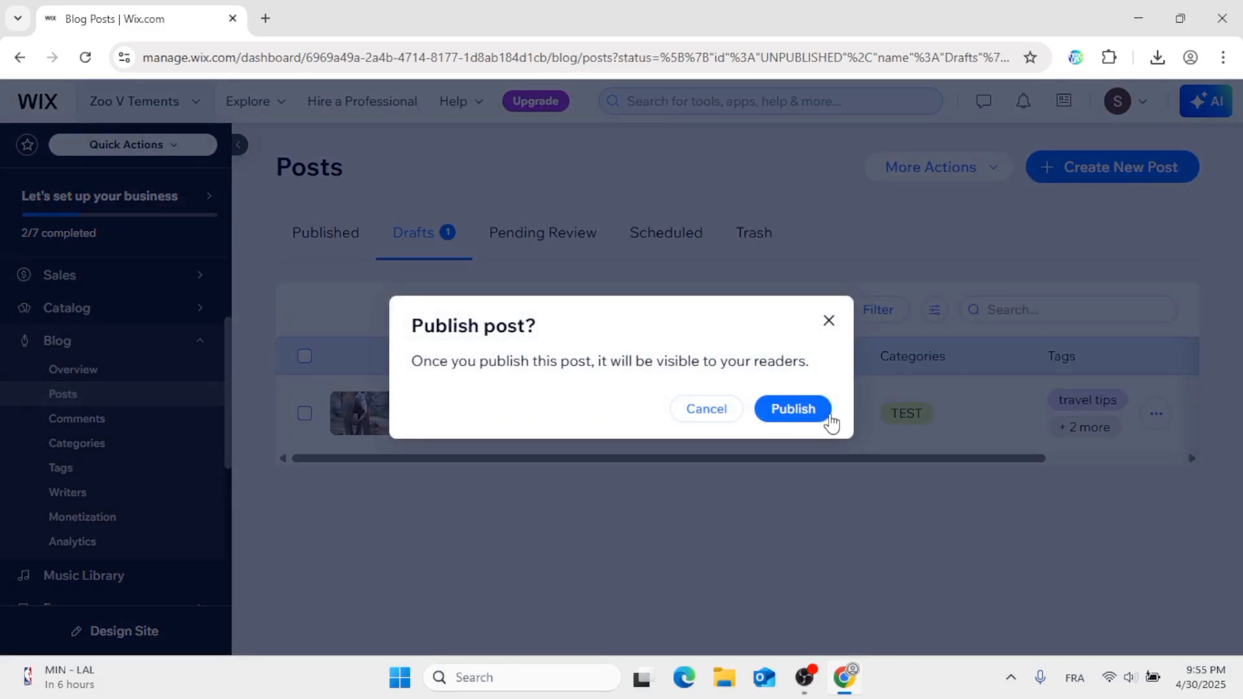
click(809, 417)
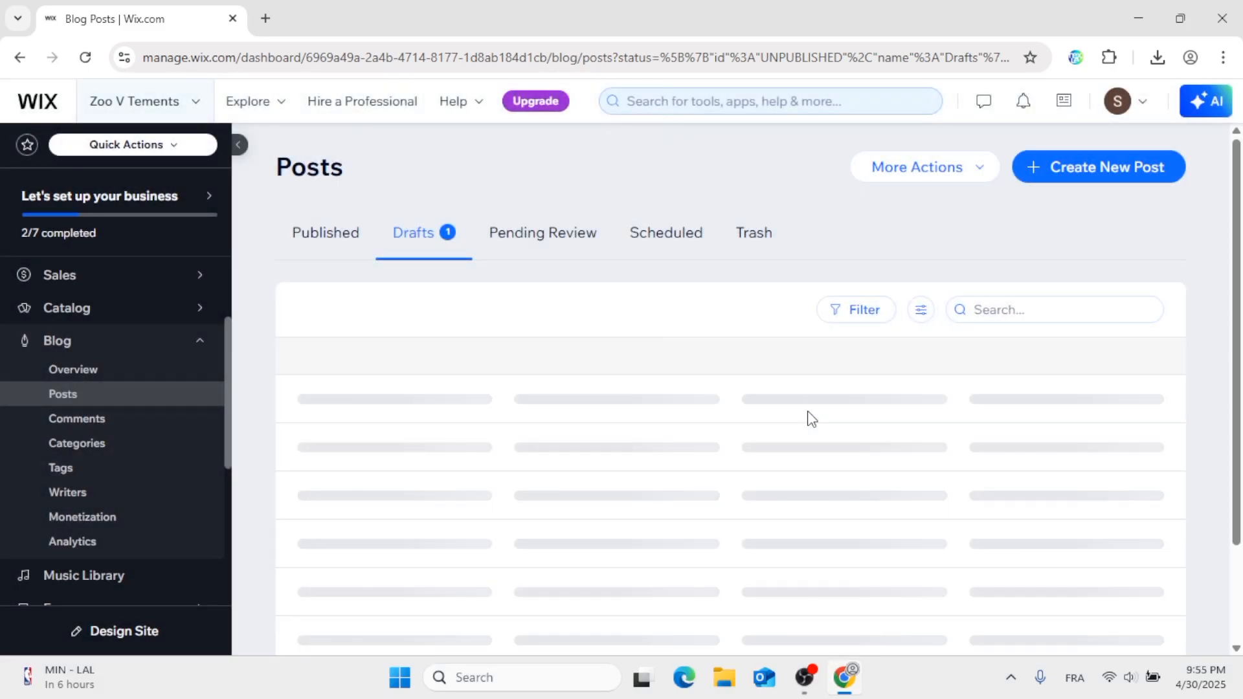
click(341, 255)
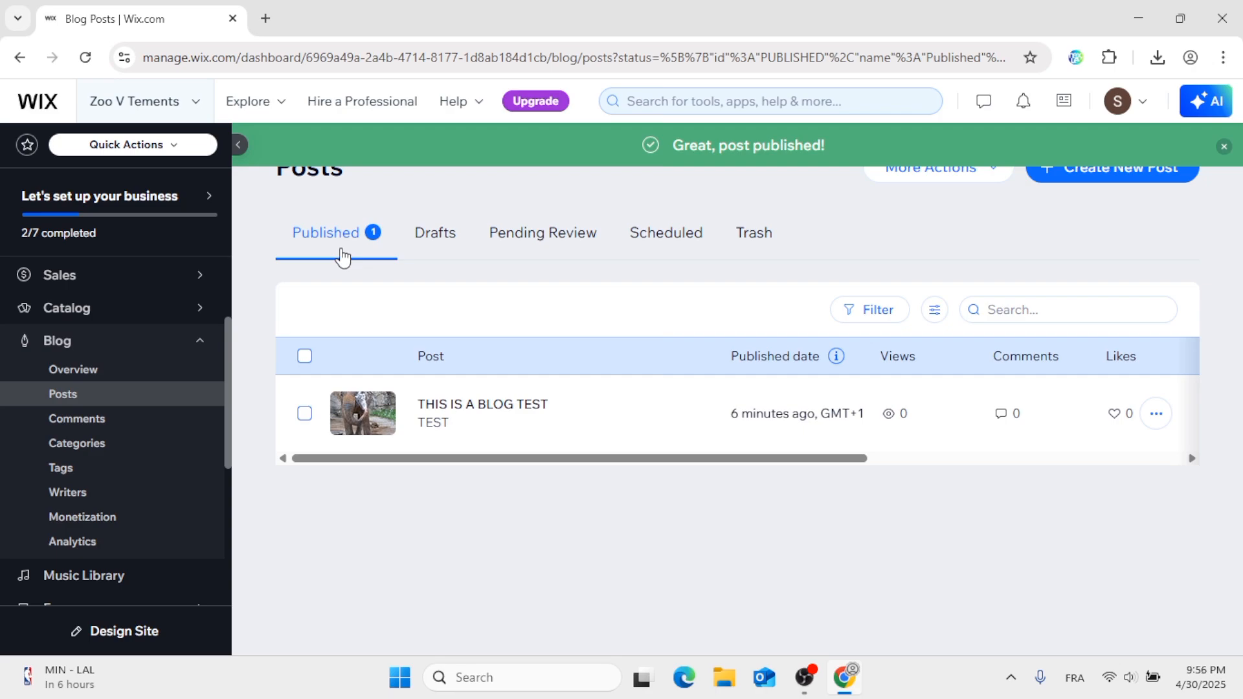
click(805, 667)
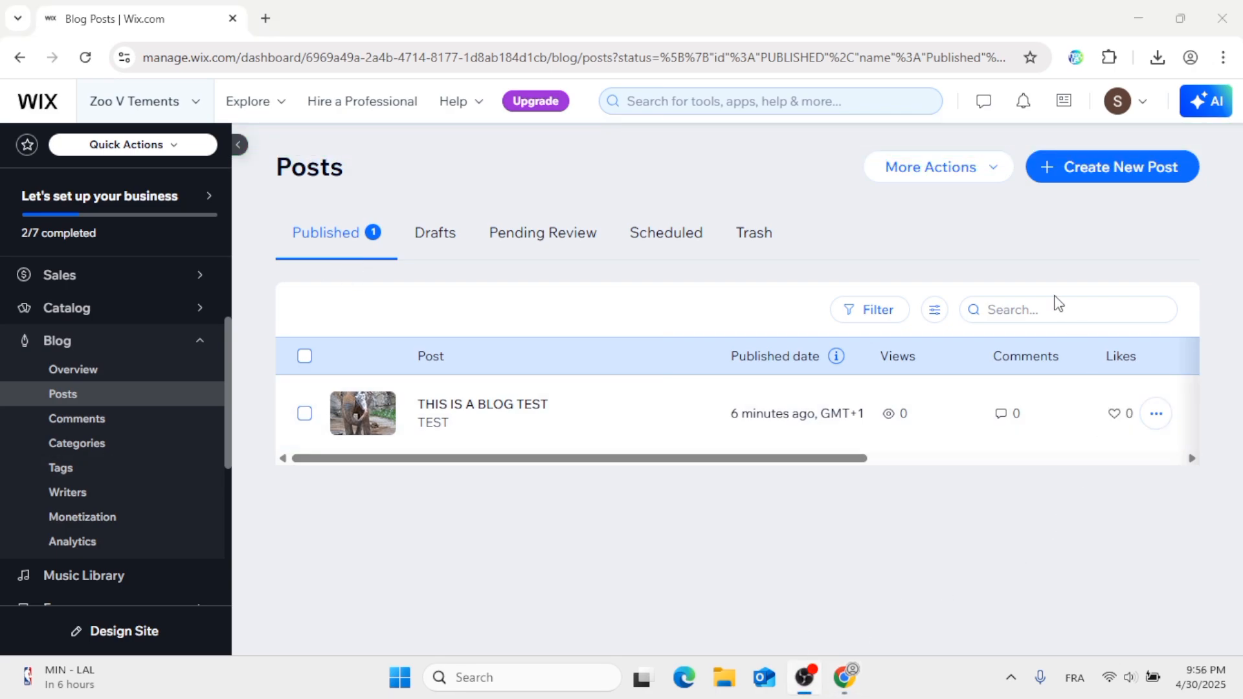
click(1003, 8)
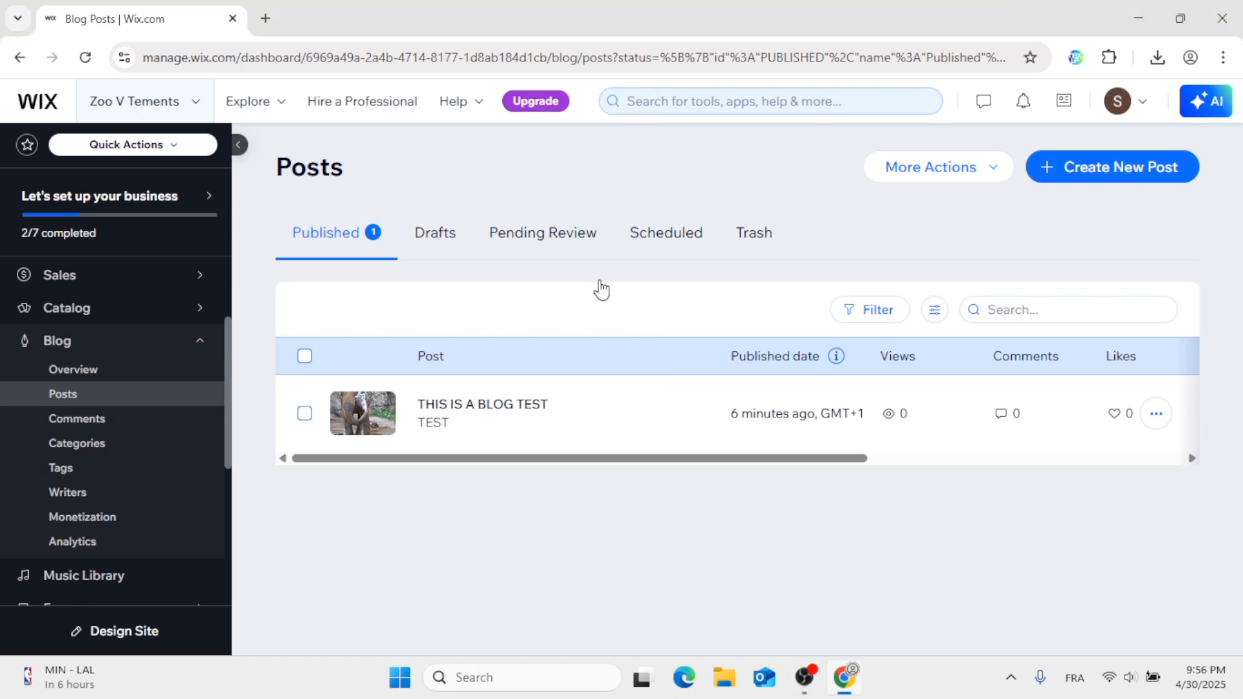
scroll(147, 464, up, 2)
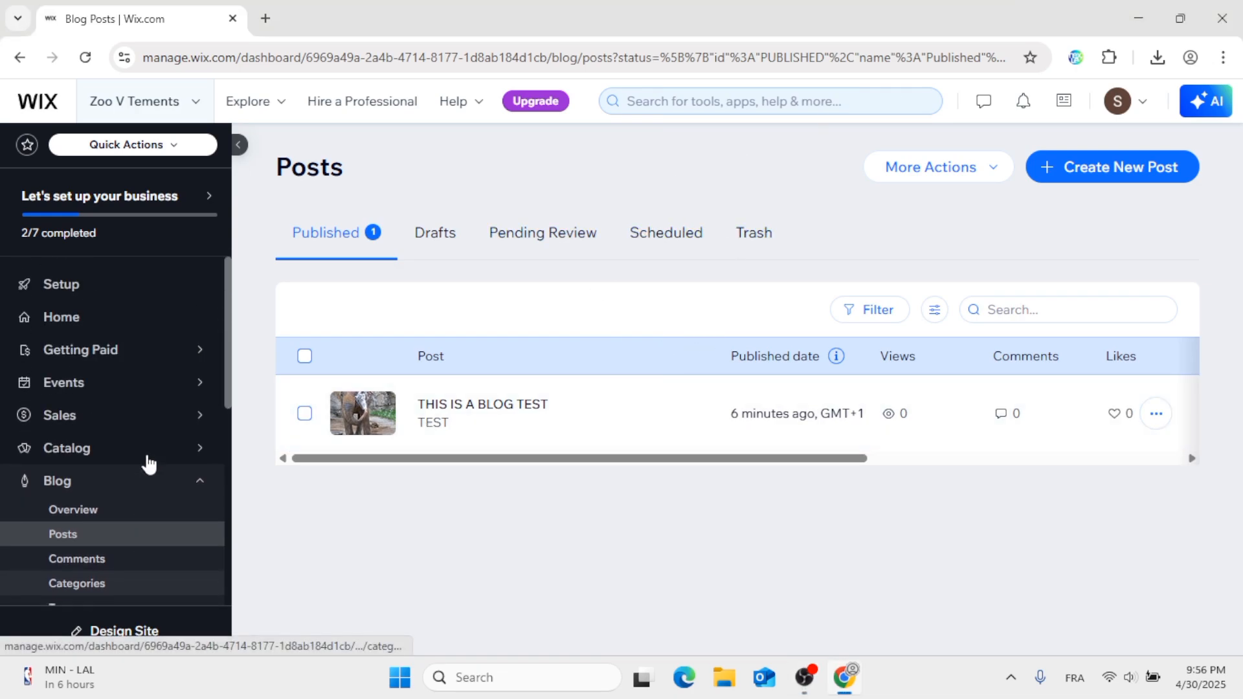
scroll(146, 464, down, 2)
scroll(162, 345, up, 2)
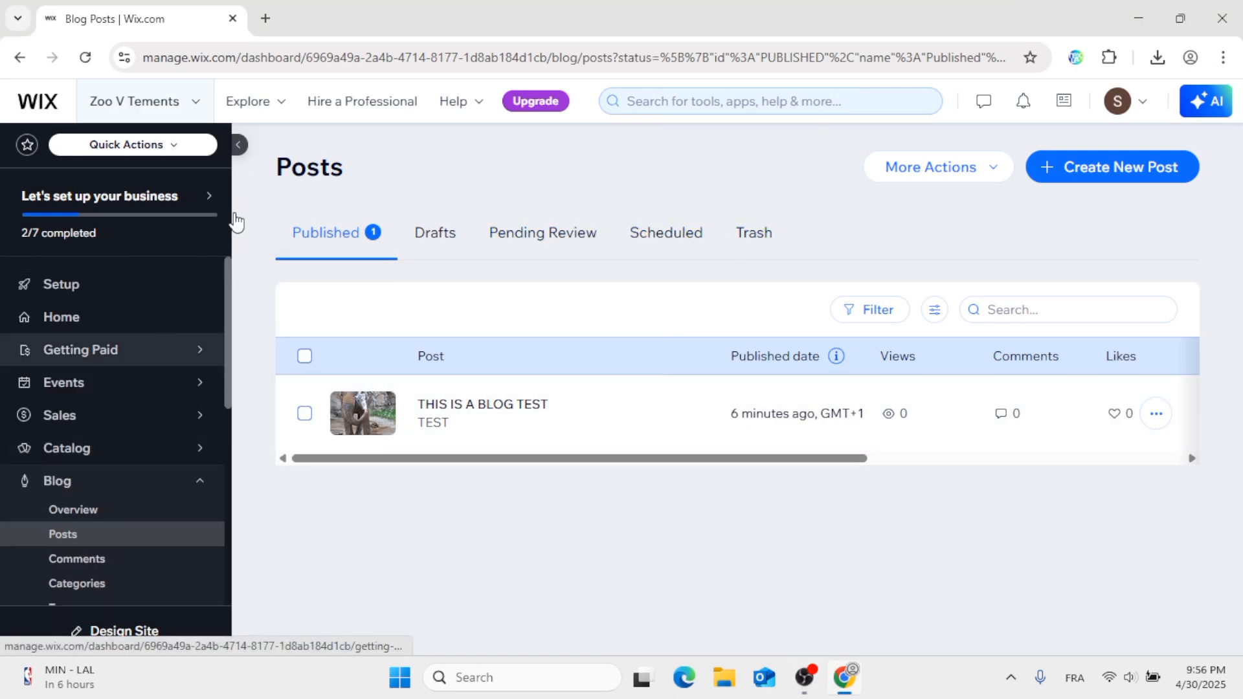
Search the web for "wix phone" in a new browser tab and view the Wix App page with its download code
click(265, 18)
text(w)
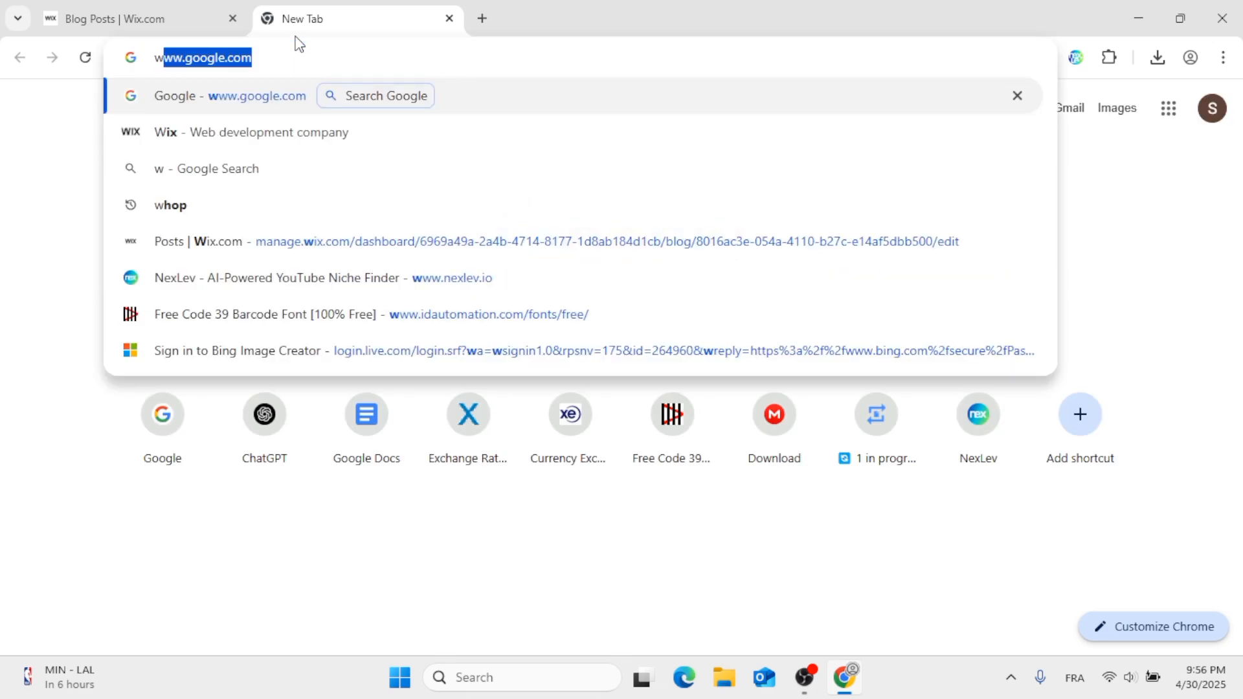
text(ix phone)
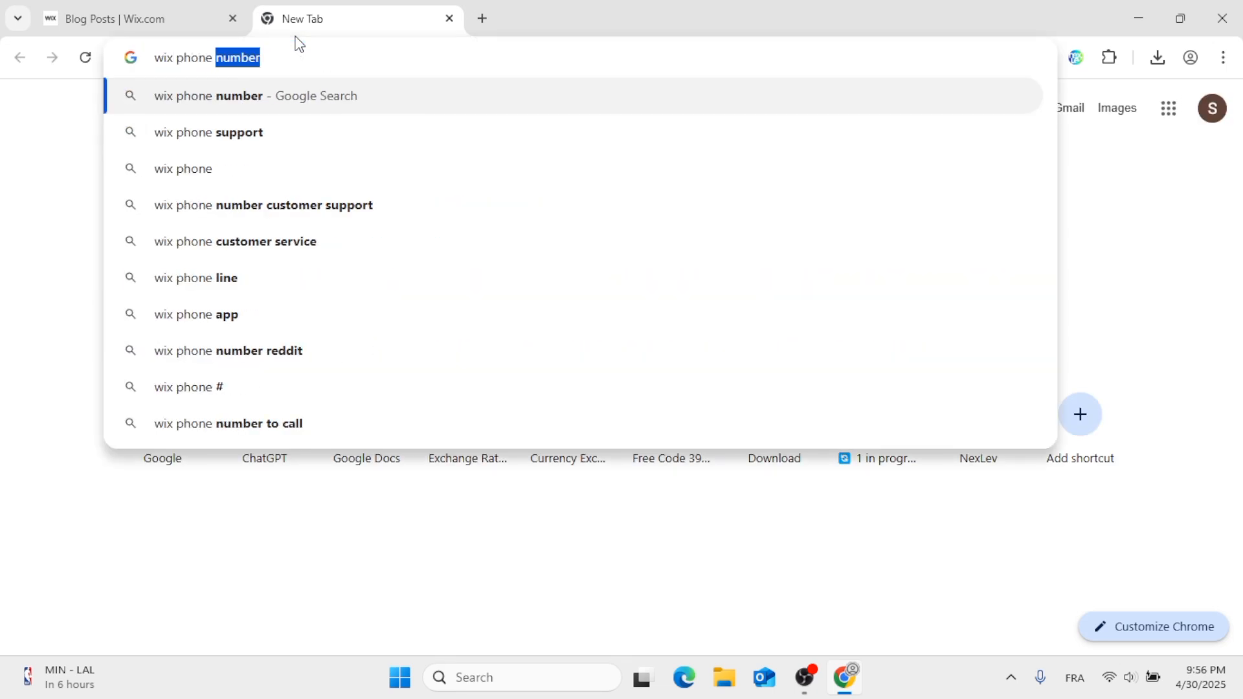
key(Return)
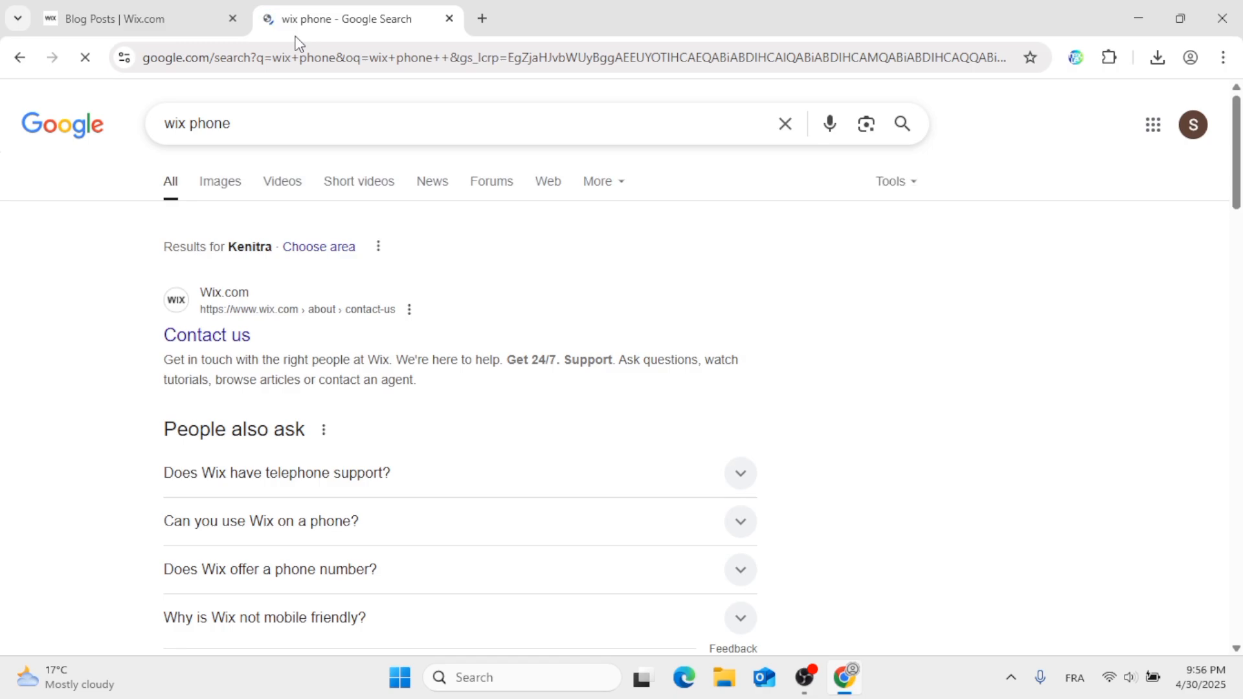
scroll(334, 279, down, 10)
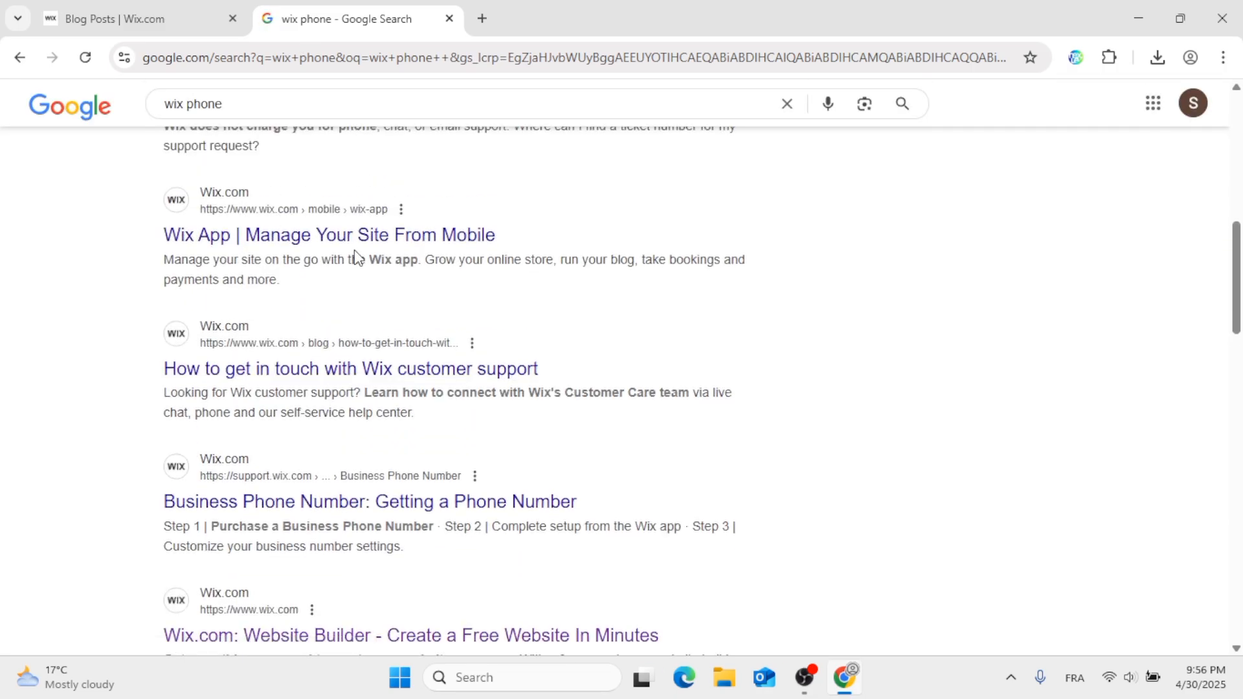
click(309, 241)
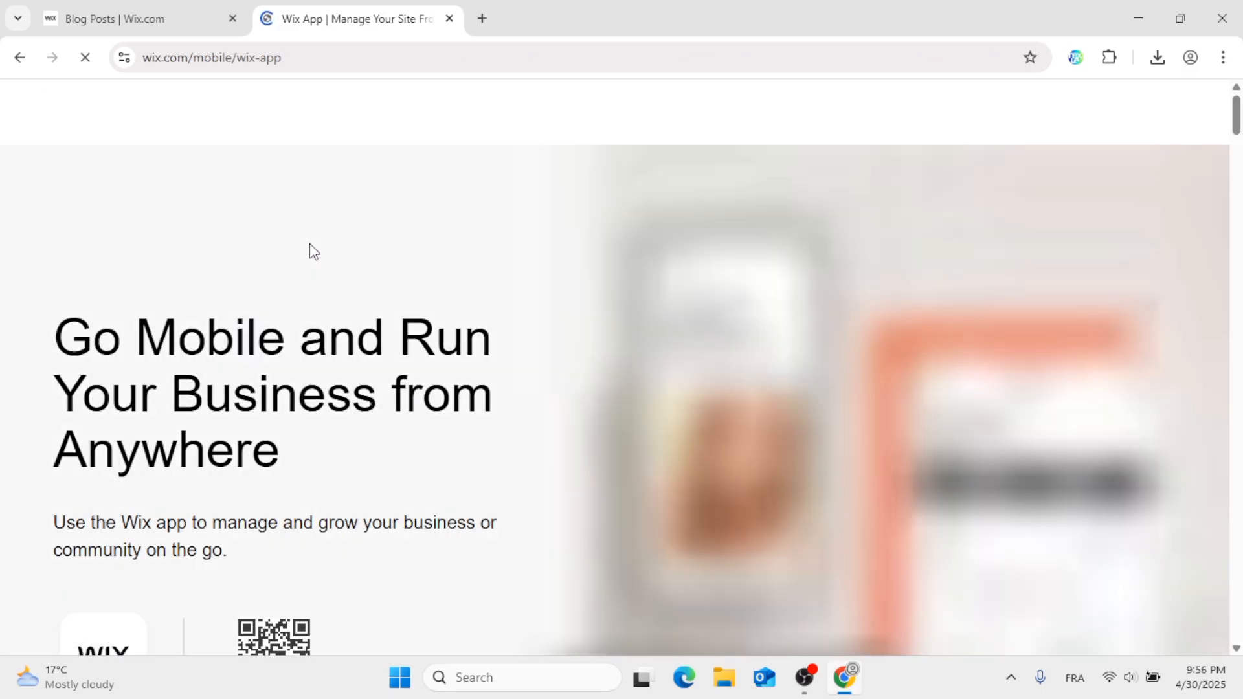
scroll(310, 243, down, 3)
scroll(365, 389, up, 1)
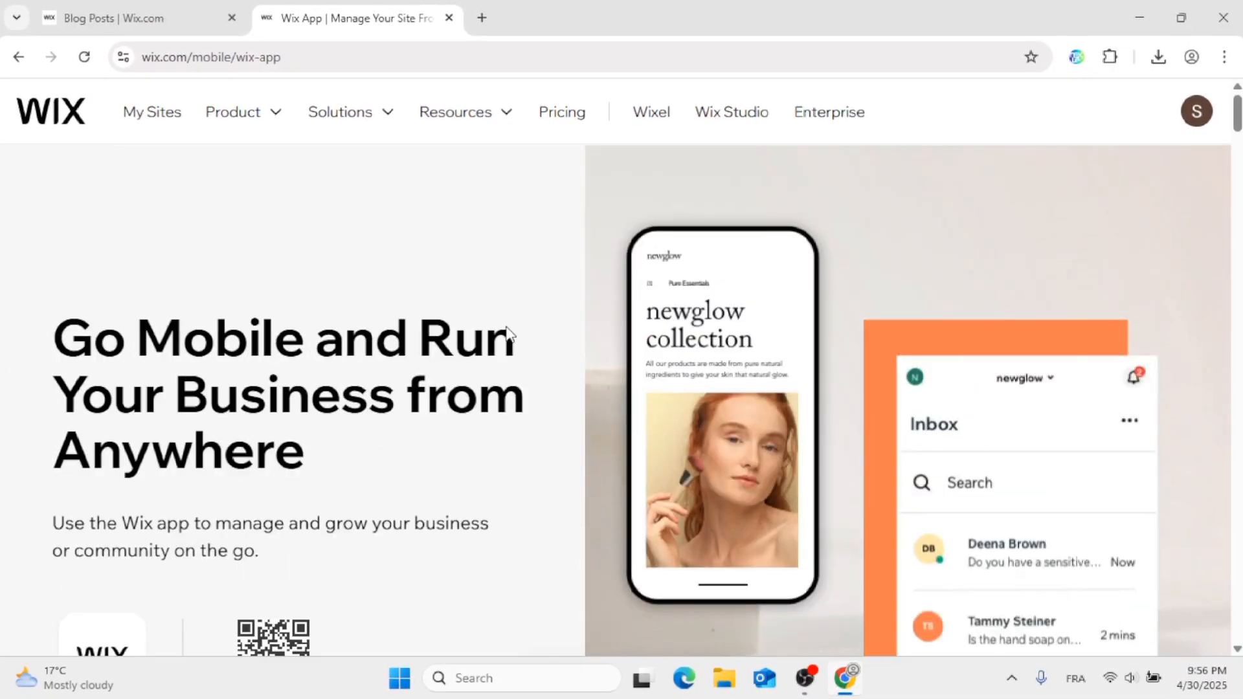
scroll(503, 328, down, 3)
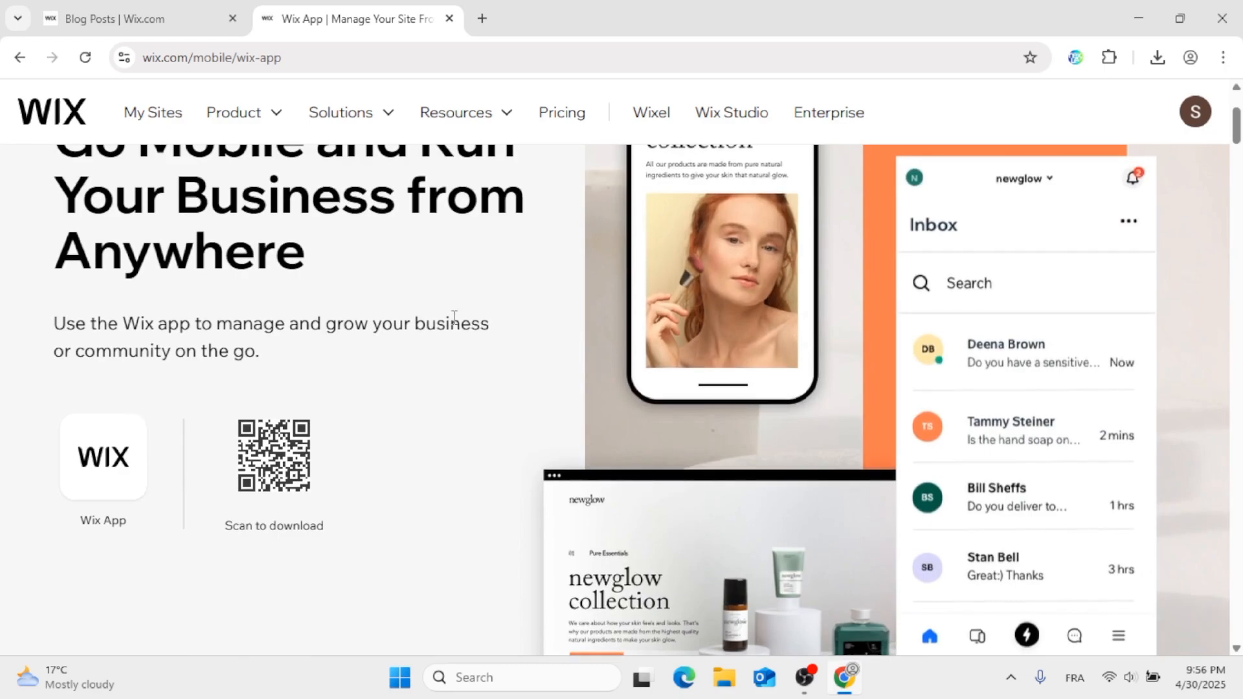
scroll(422, 393, up, 2)
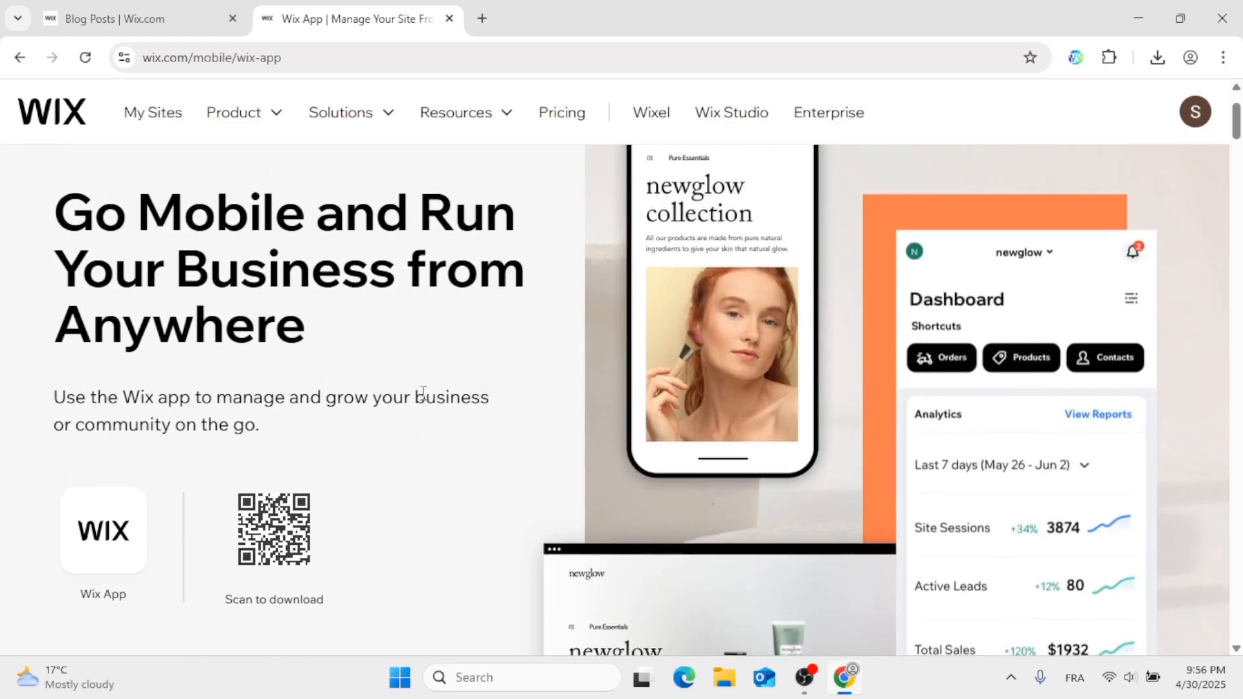
scroll(515, 377, up, 1)
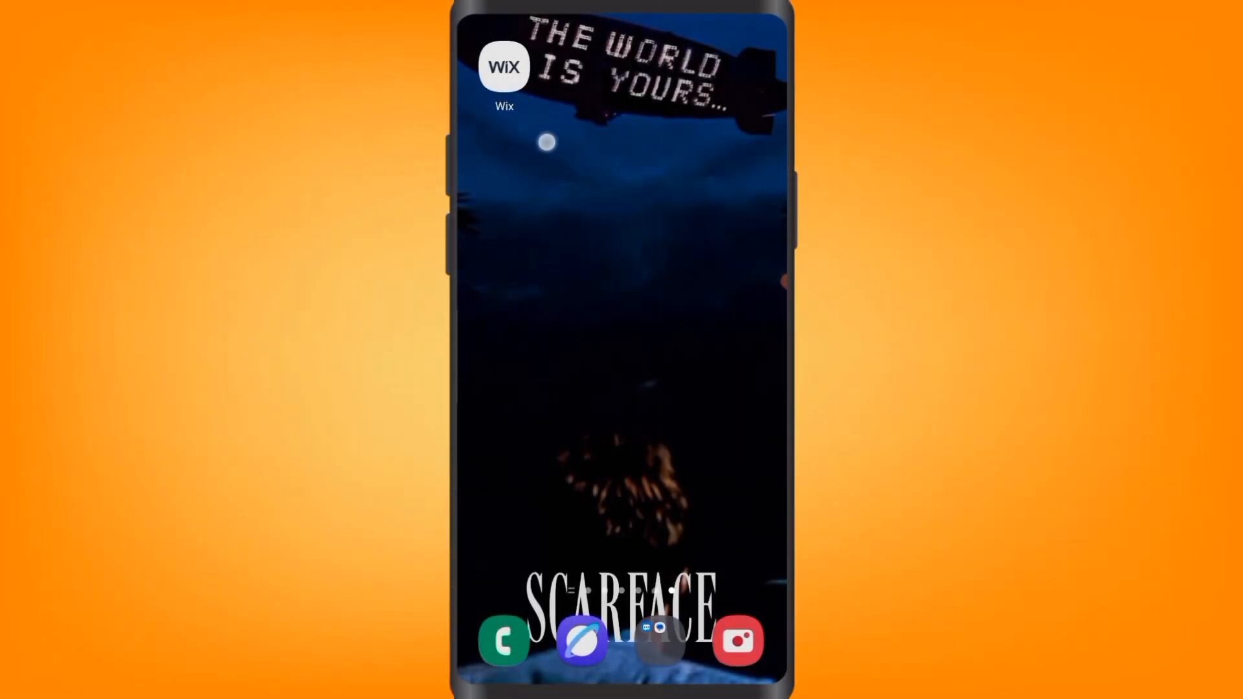
Switch to the Wix app on the phone and go to the blog management section of the site
click(504, 68)
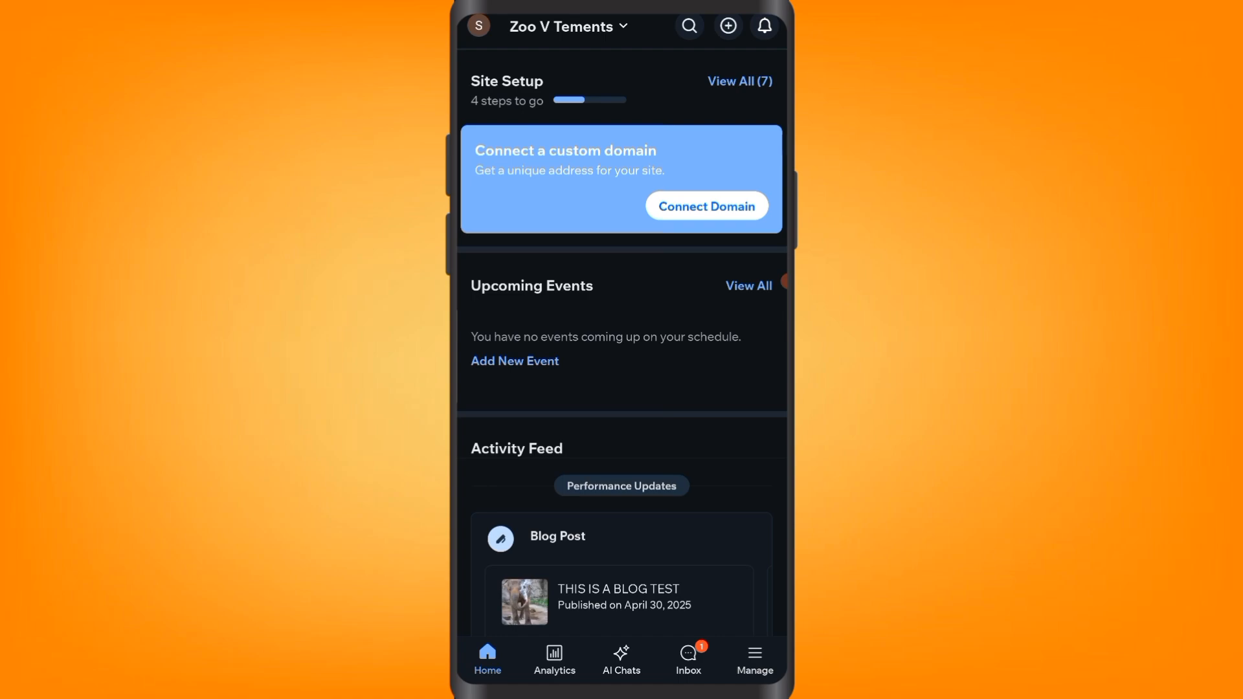
mouse_move(709, 562)
mouse_down()
mouse_move(741, 430)
mouse_move(719, 562)
mouse_up()
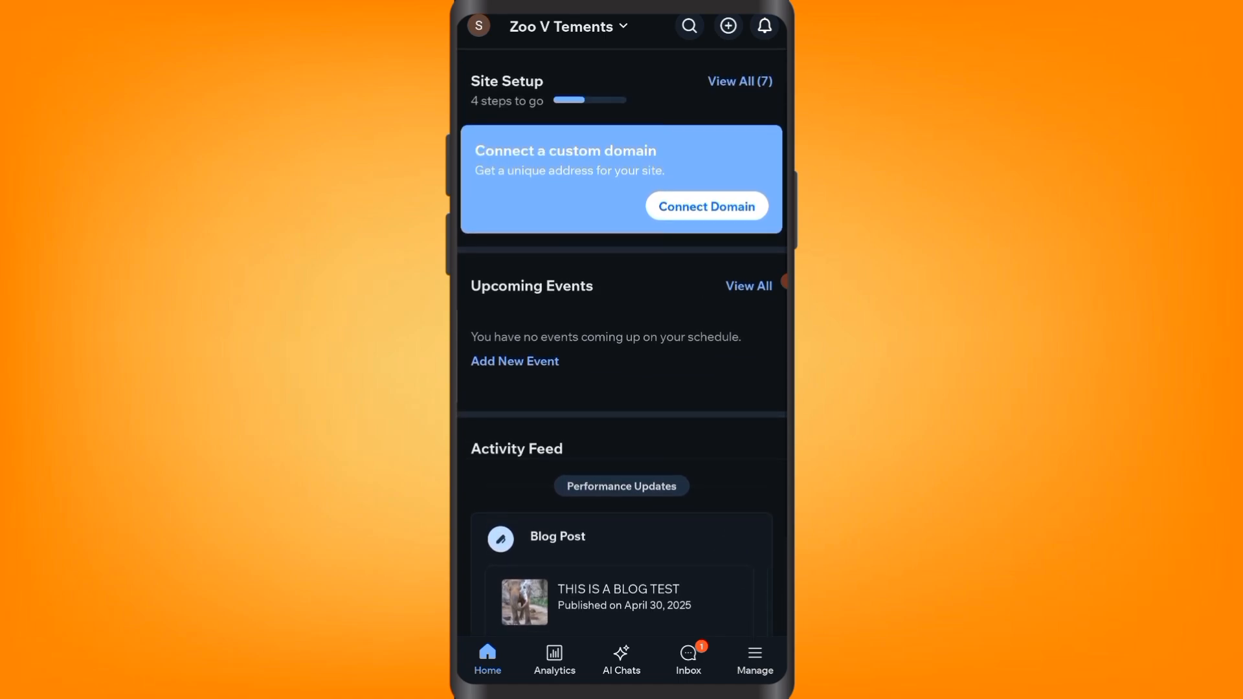
click(759, 671)
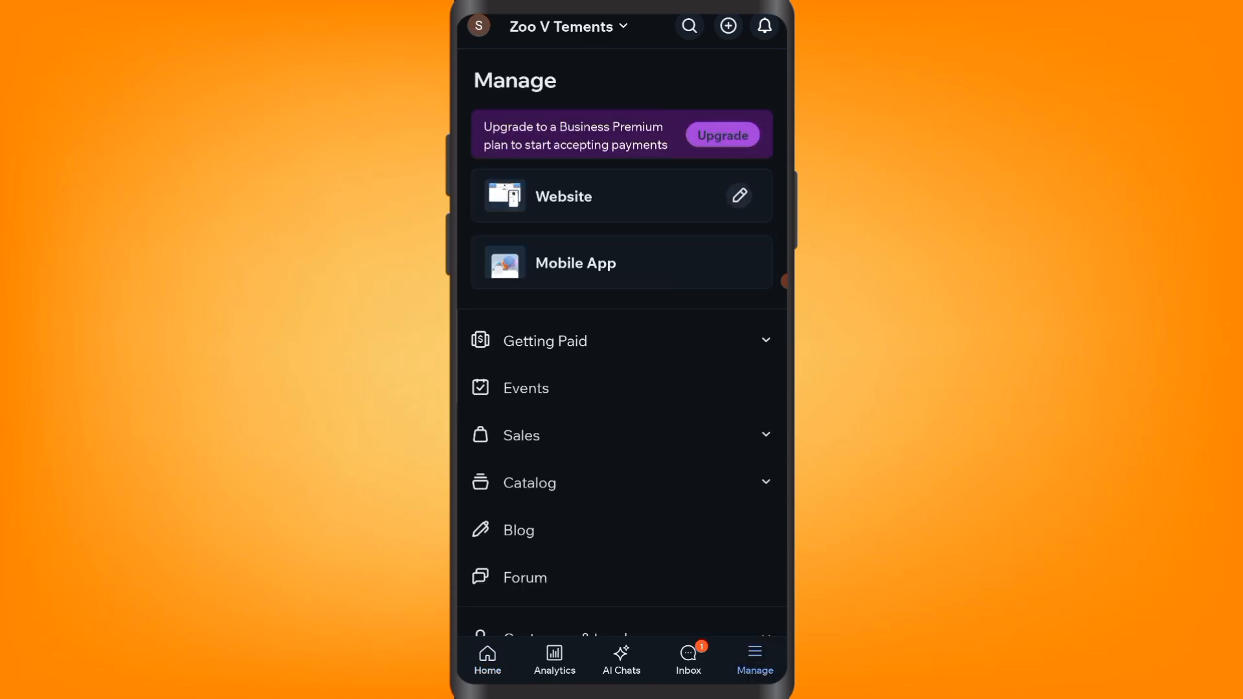
drag(688, 562, 707, 475)
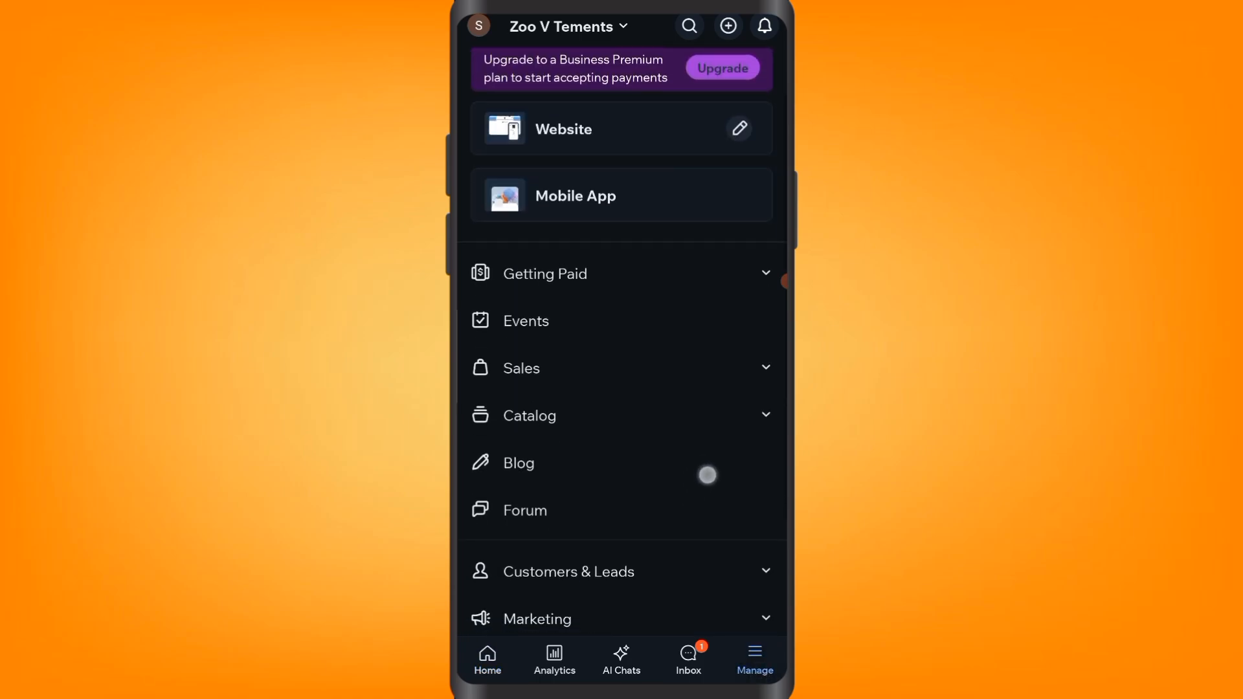
click(528, 457)
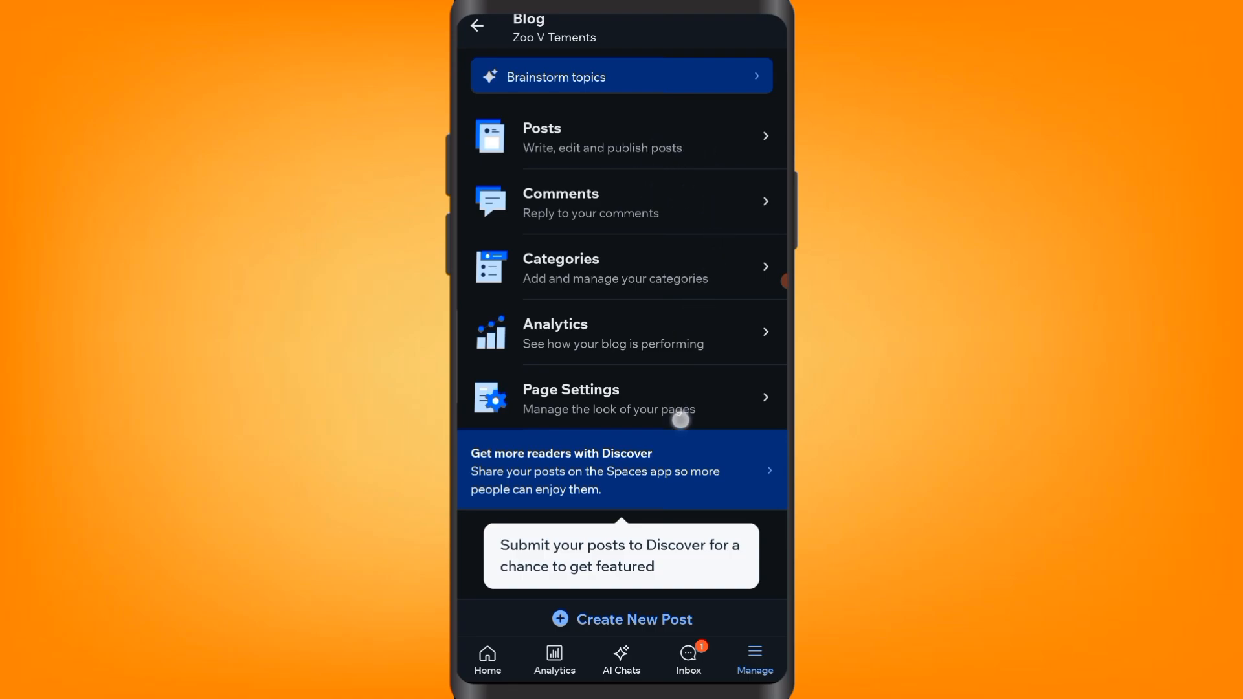
Dismiss the Discover tip in the mobile blog section and start creating a new post
click(702, 547)
click(709, 136)
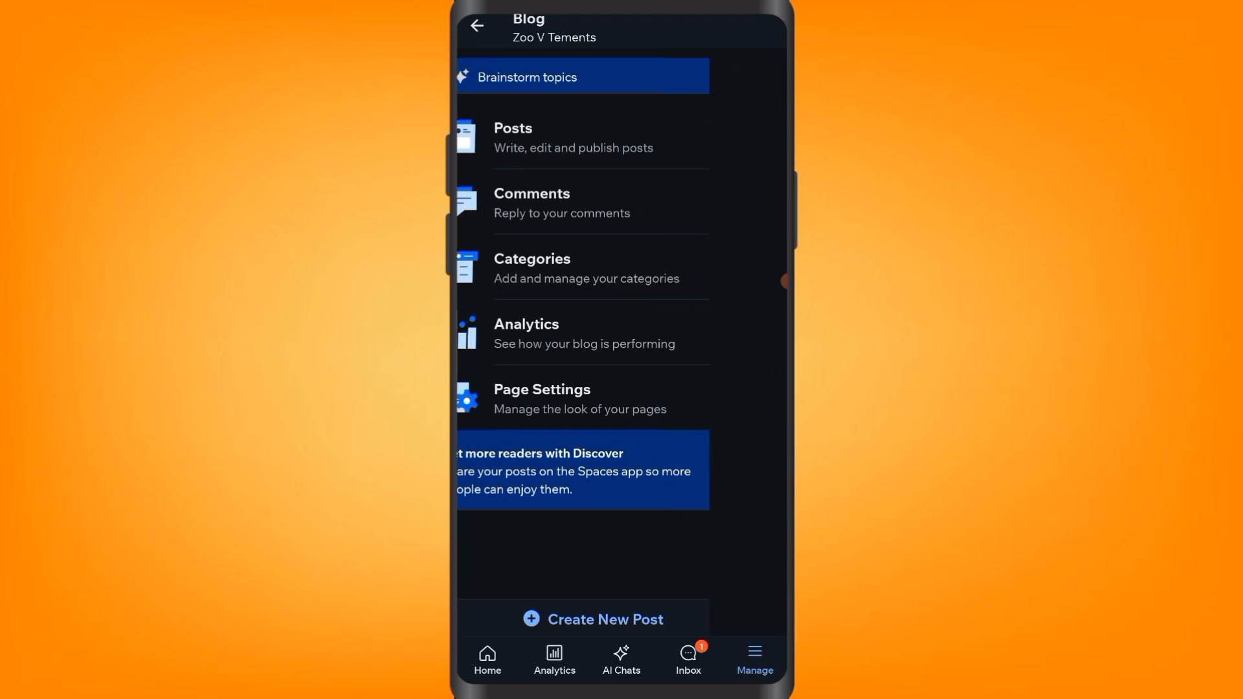
drag(666, 198, 684, 253)
click(588, 619)
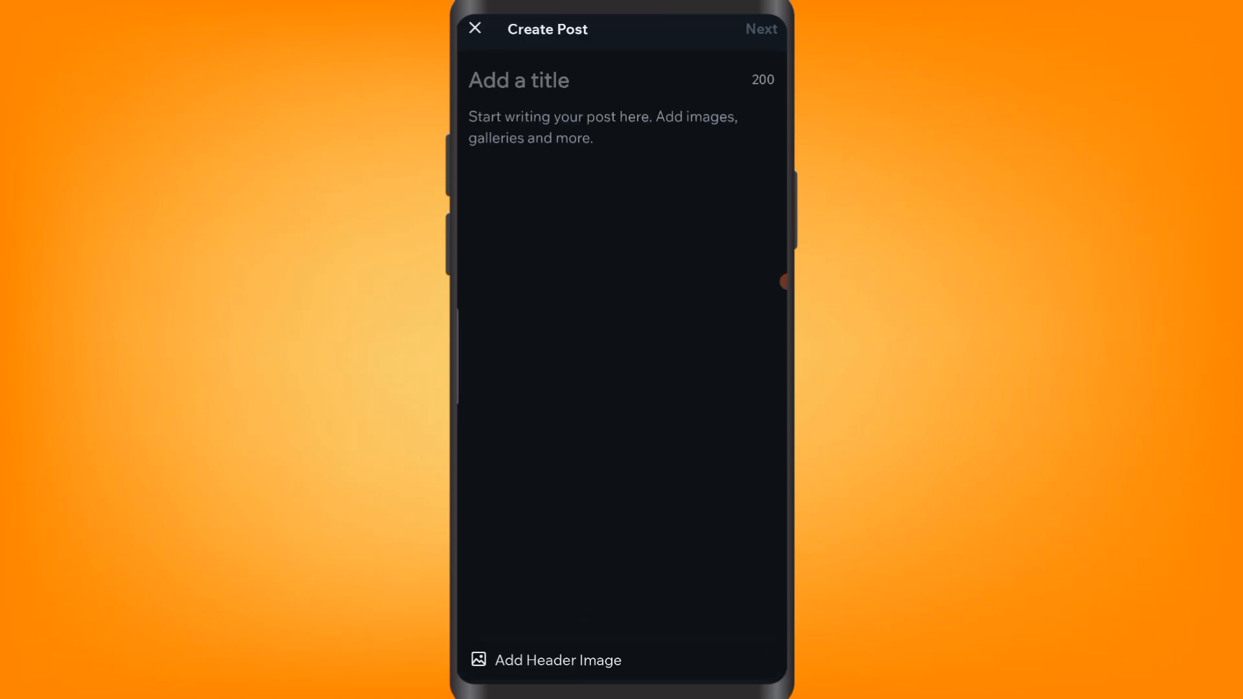
Give the new mobile post the title "This is a trial blog"
click(501, 84)
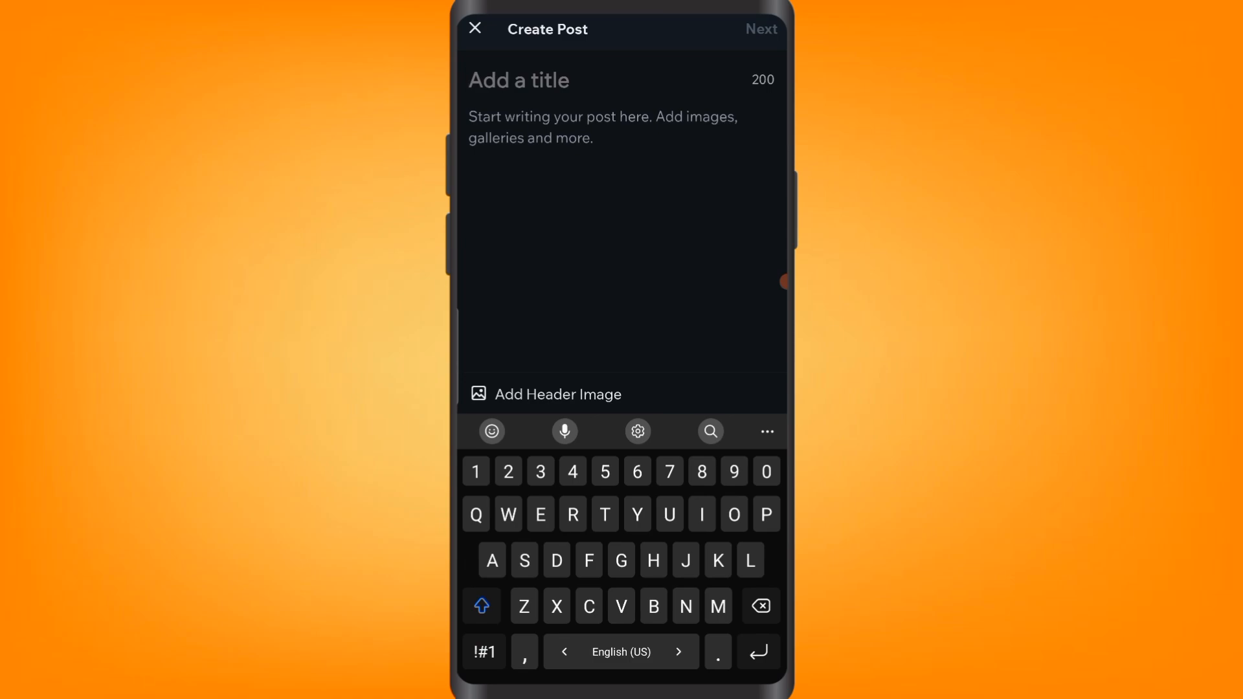
text(This is a )
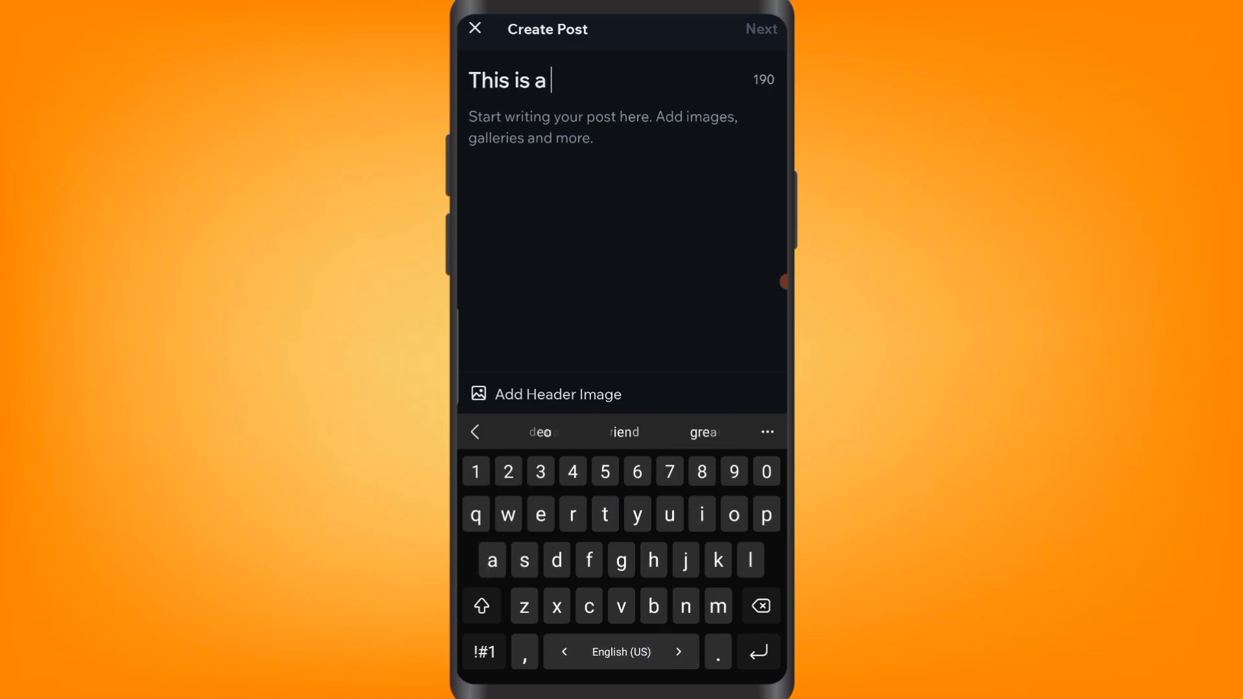
text(trial bl)
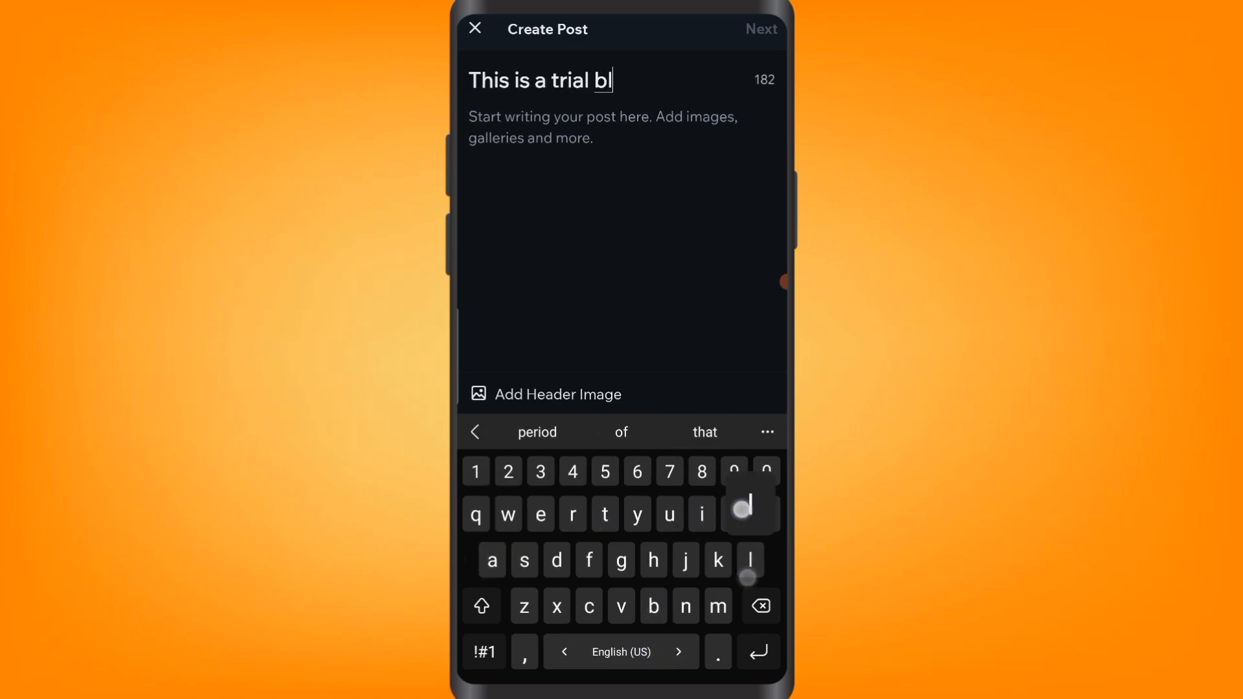
text(og)
Write "This is a blog post about animals and how cool they are ." as the post's opening paragraph, followed by a blank line
click(662, 134)
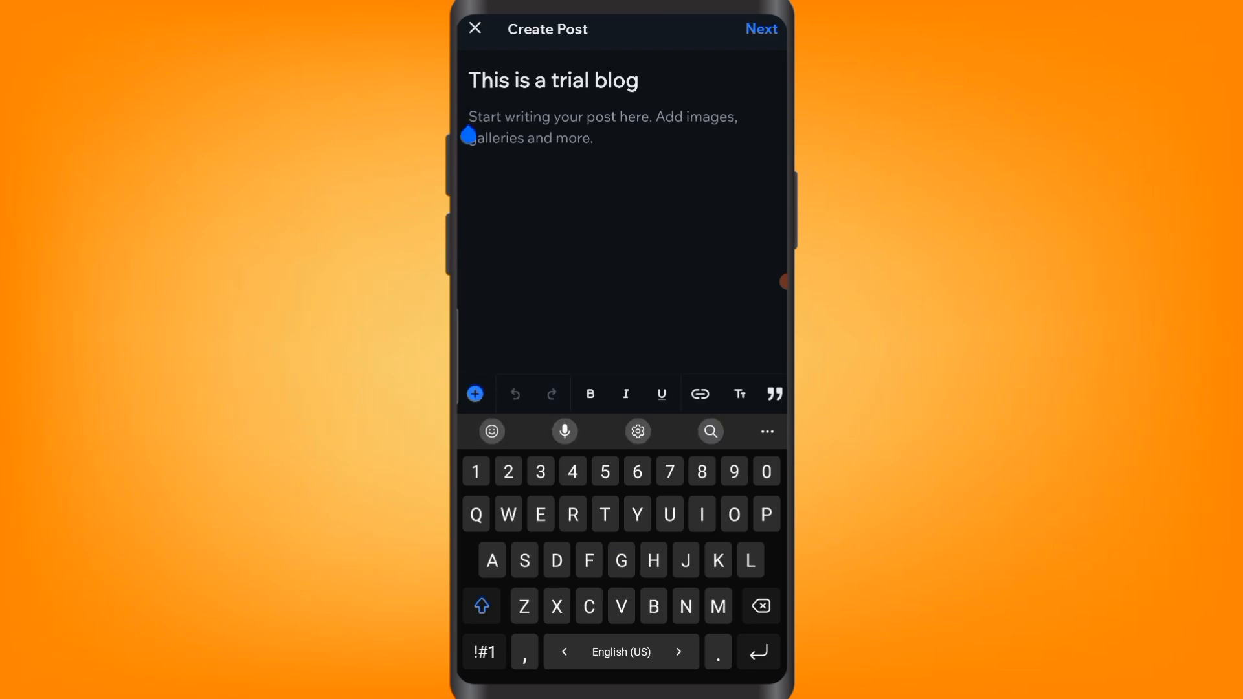
text(This is a b)
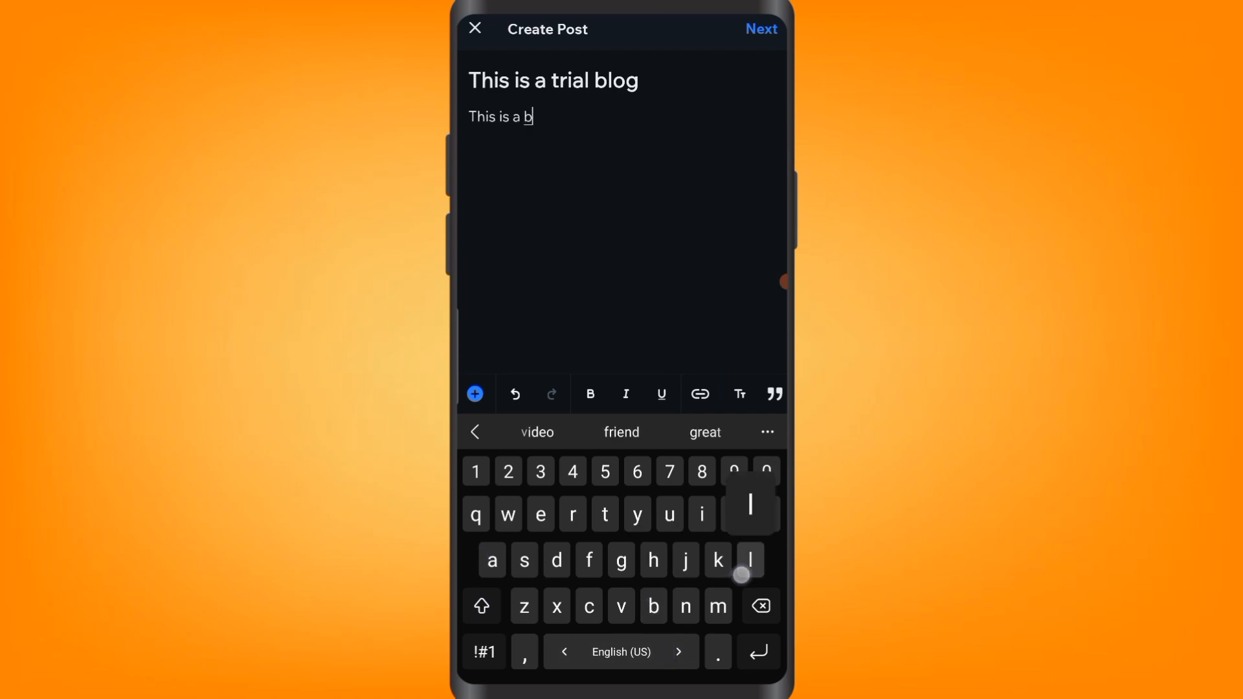
text(log post)
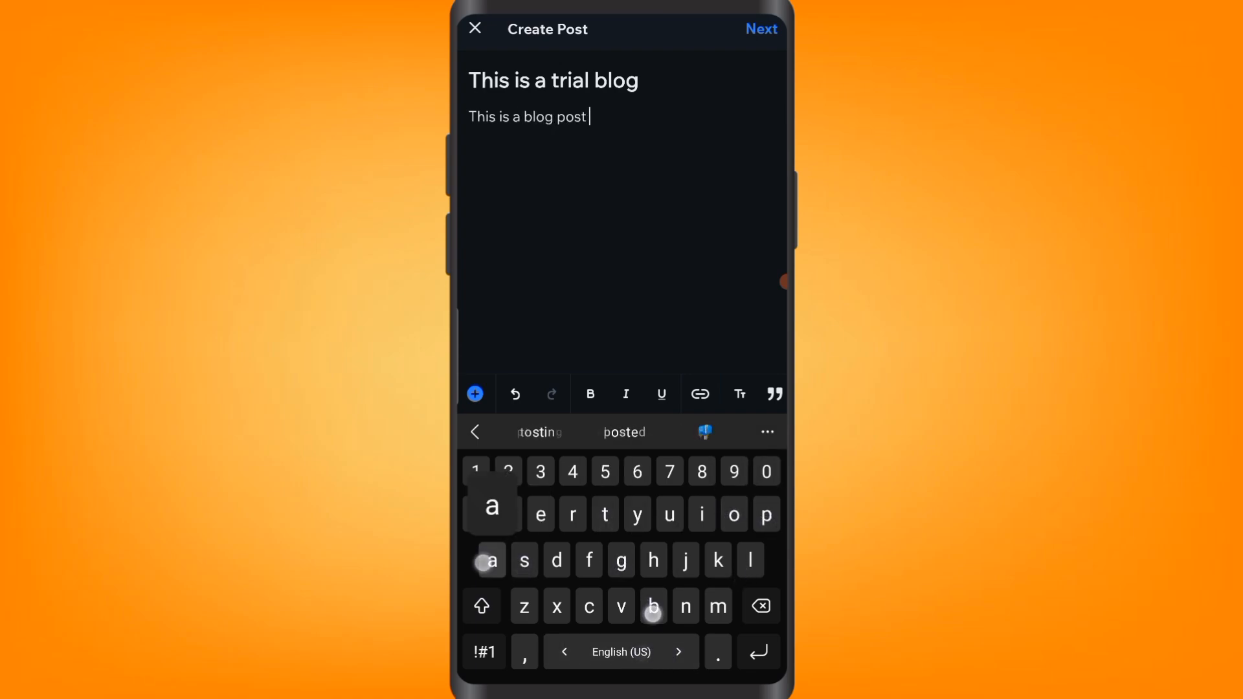
text( about animals)
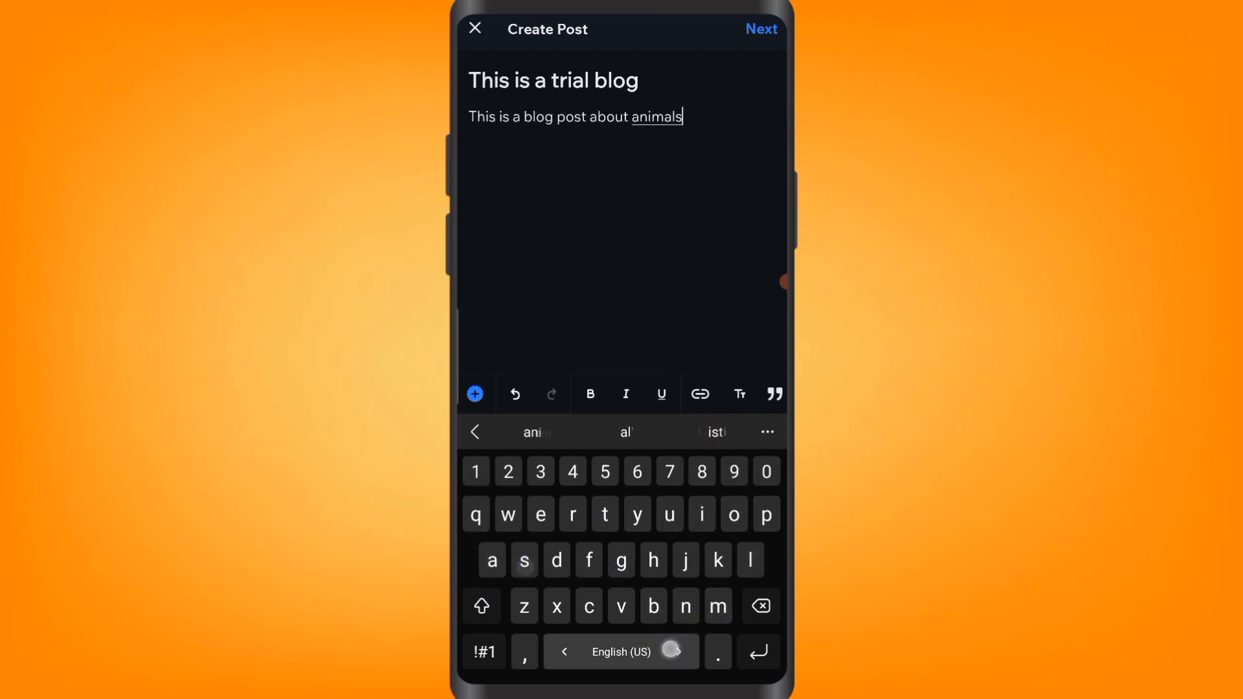
text( and how )
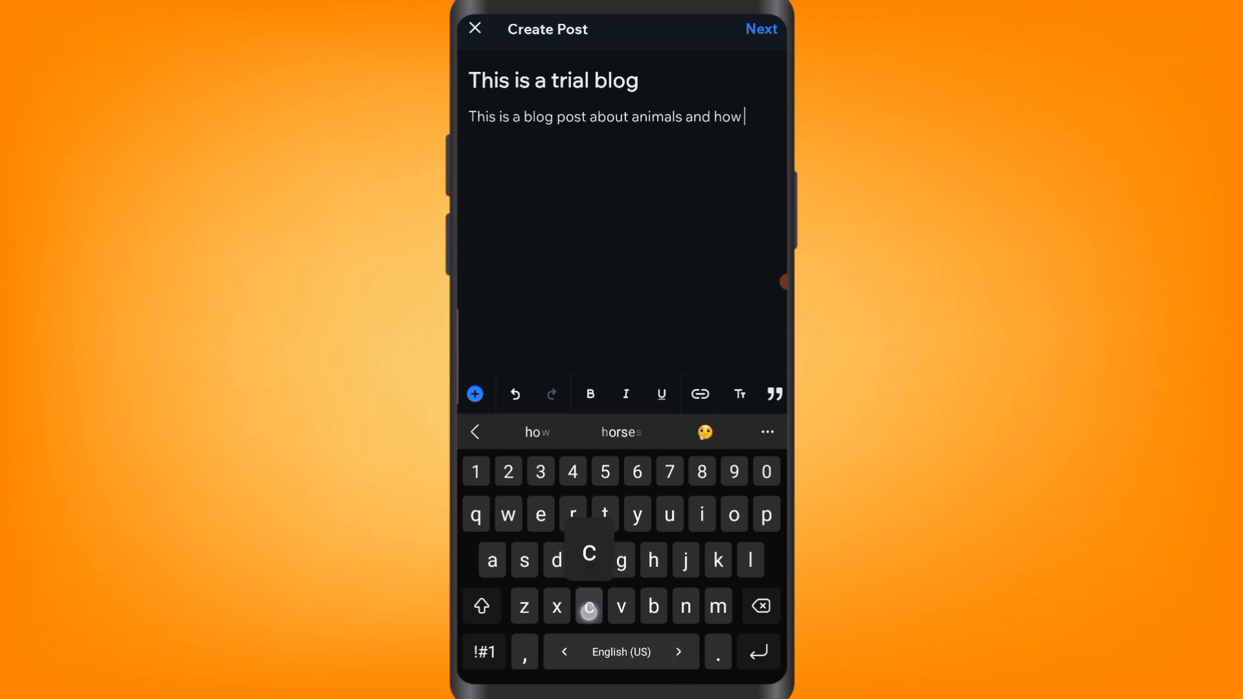
text(cool they ar)
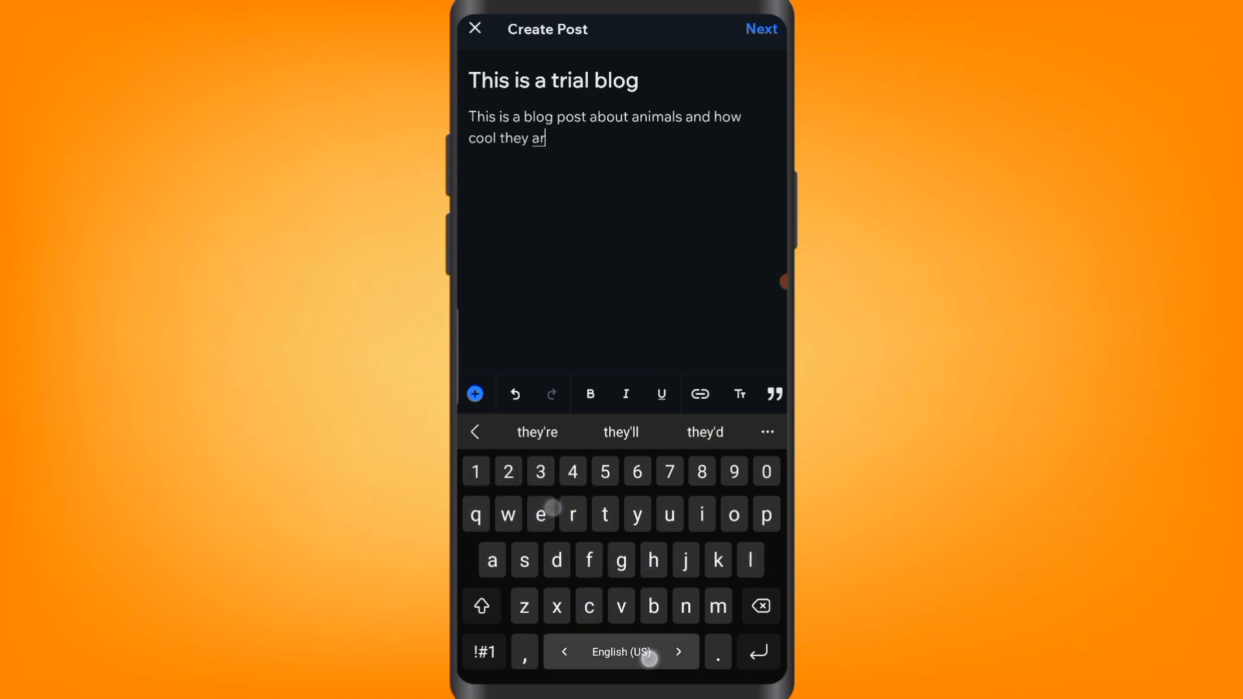
text(e .)
key(Return)
key(Return)
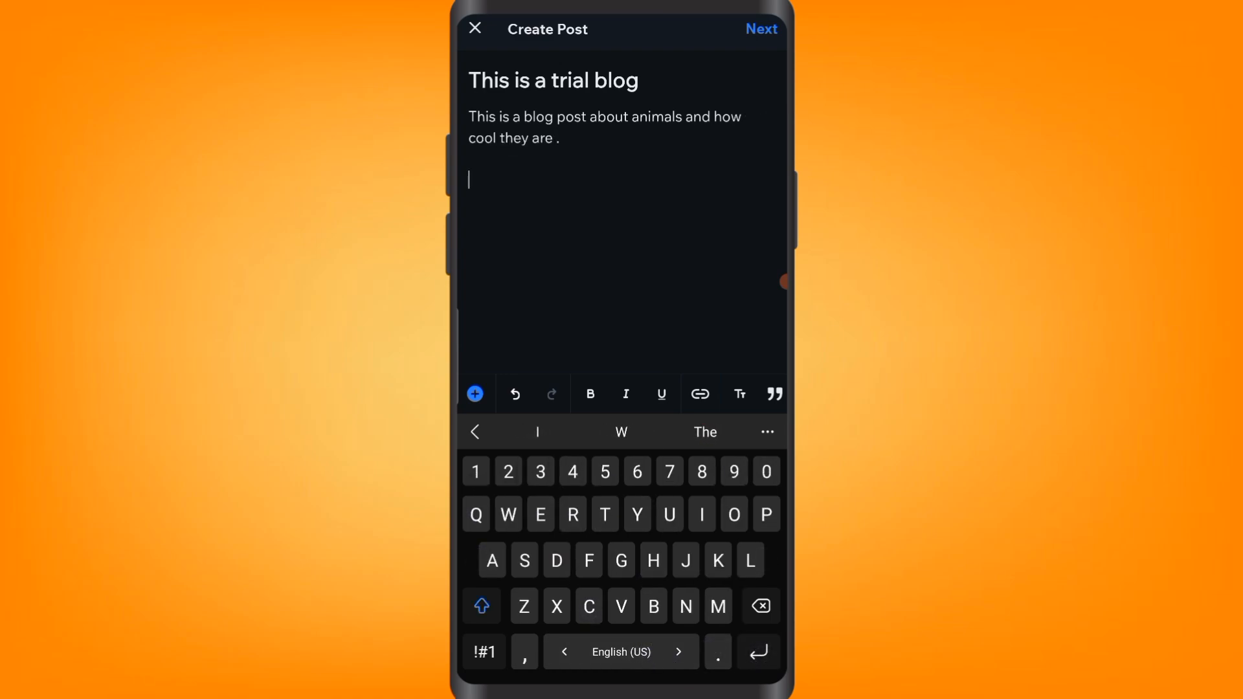
key(Escape)
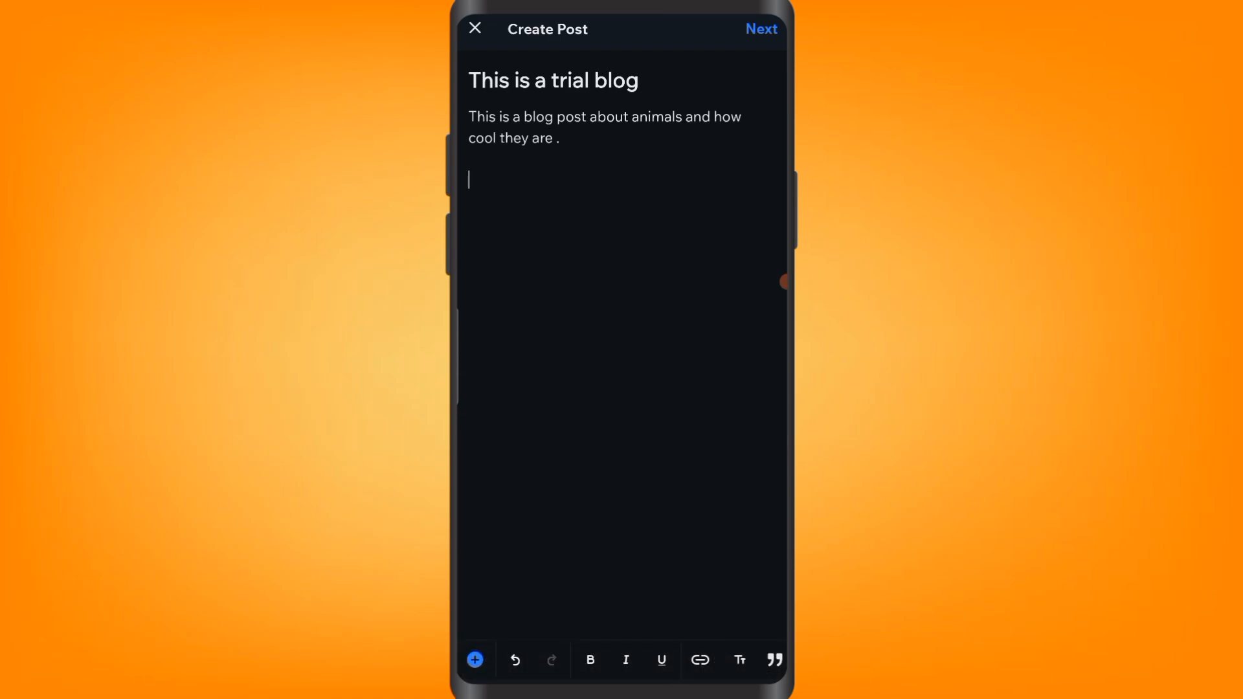
Insert a divider below the opening paragraph and set its width to the medium option
click(480, 648)
click(477, 661)
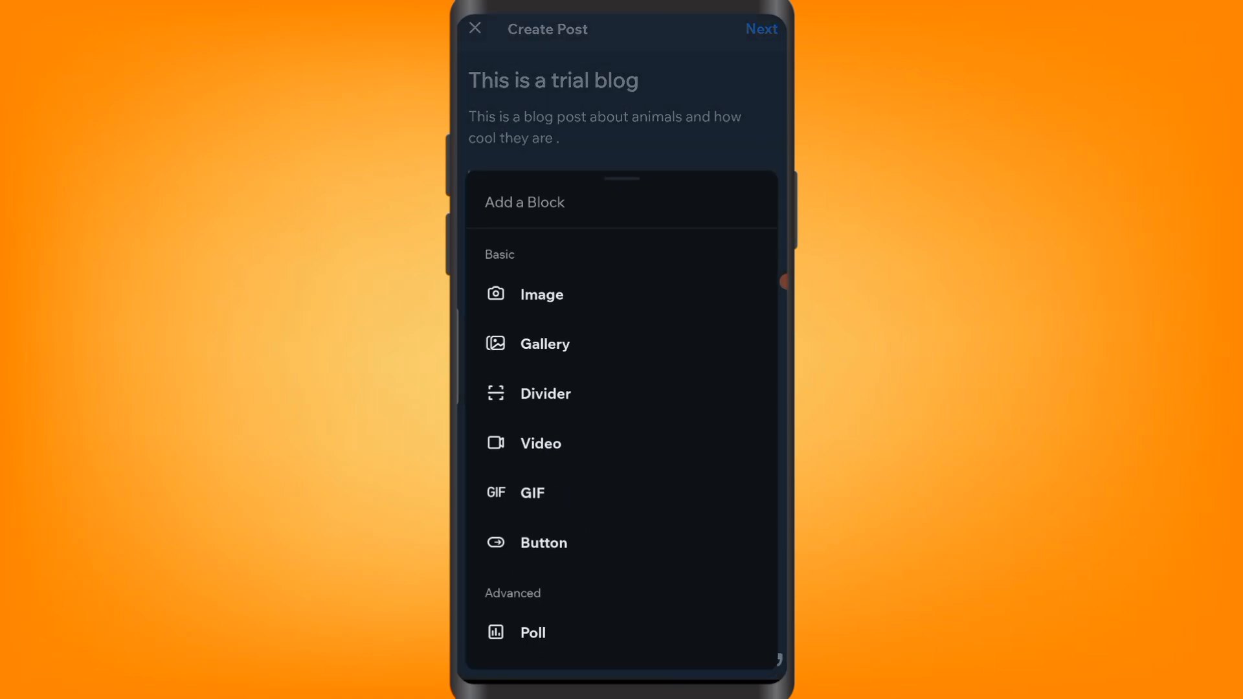
click(515, 390)
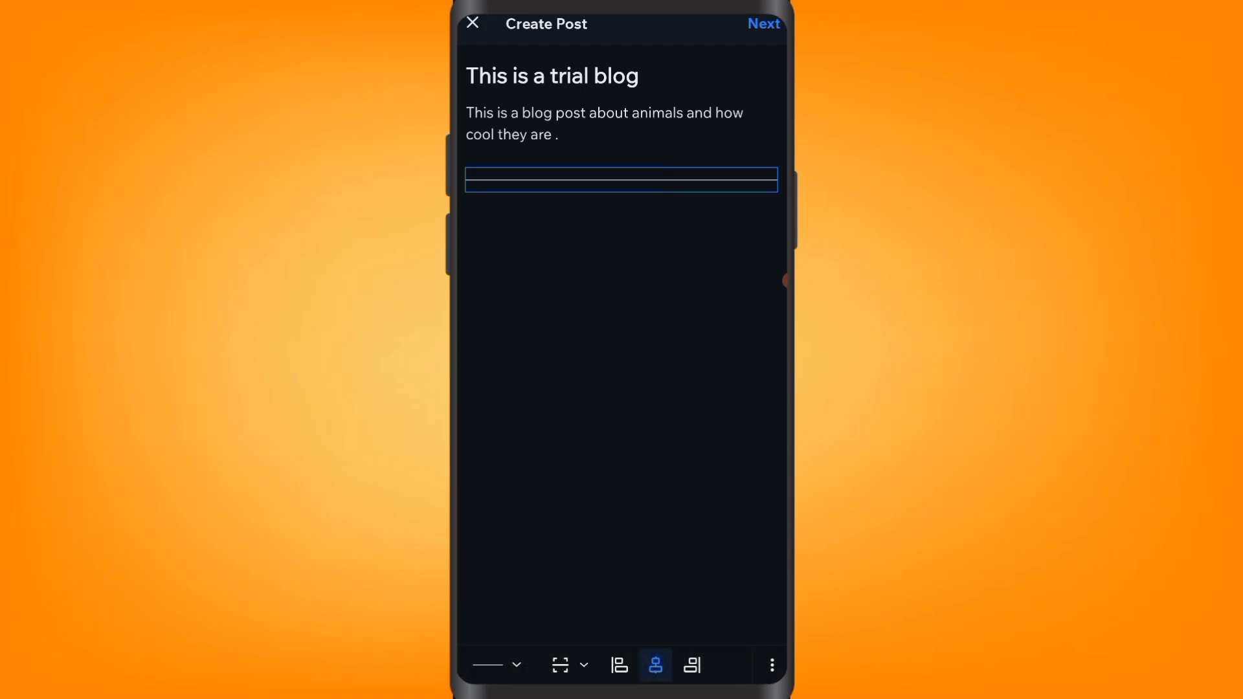
click(584, 664)
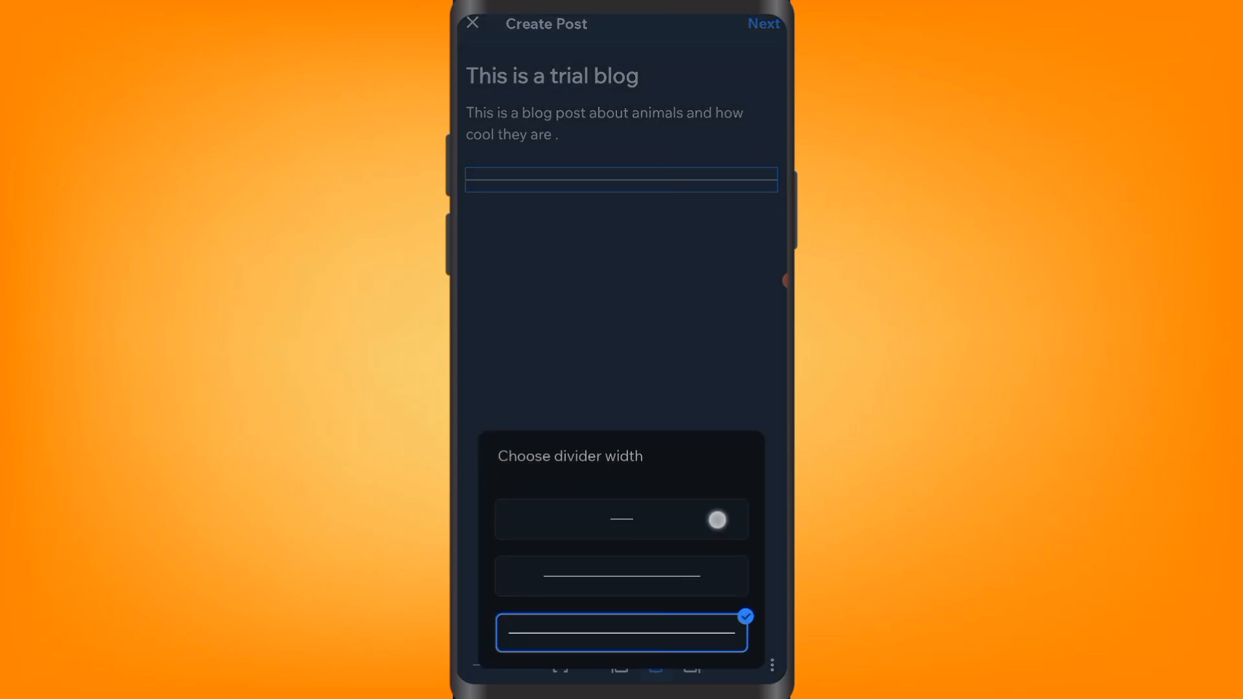
click(666, 587)
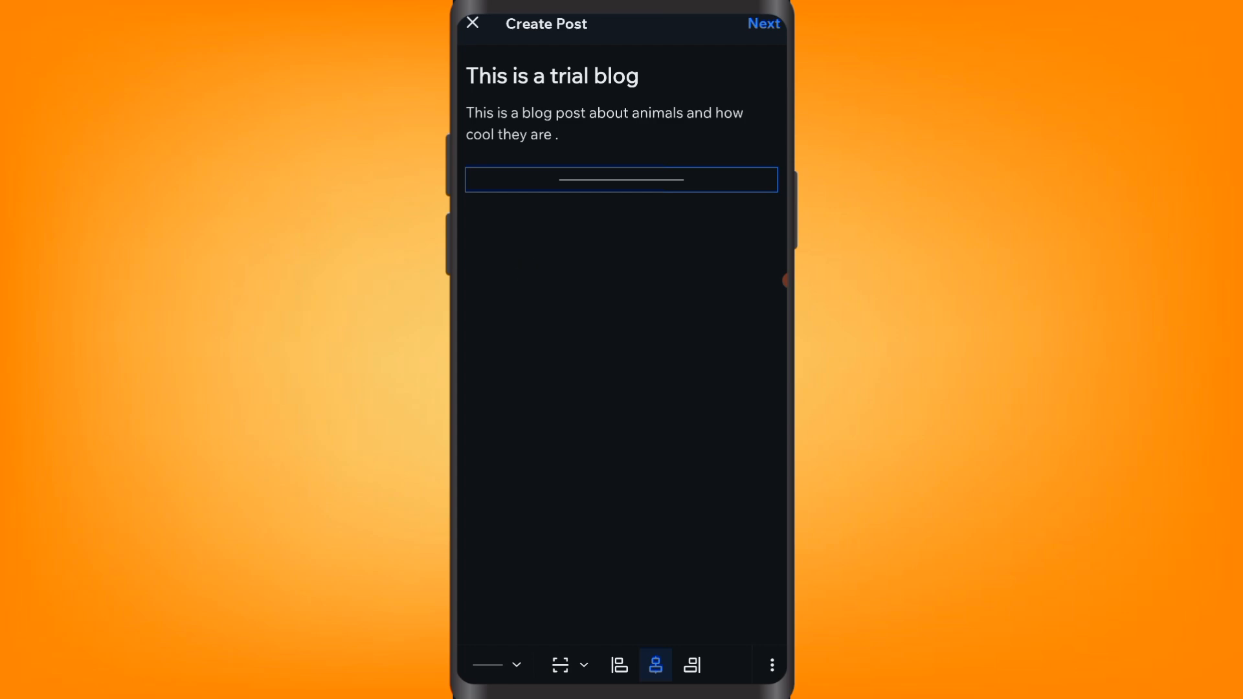
Add the text "Also ....." on a new line below the divider and start another line
click(488, 181)
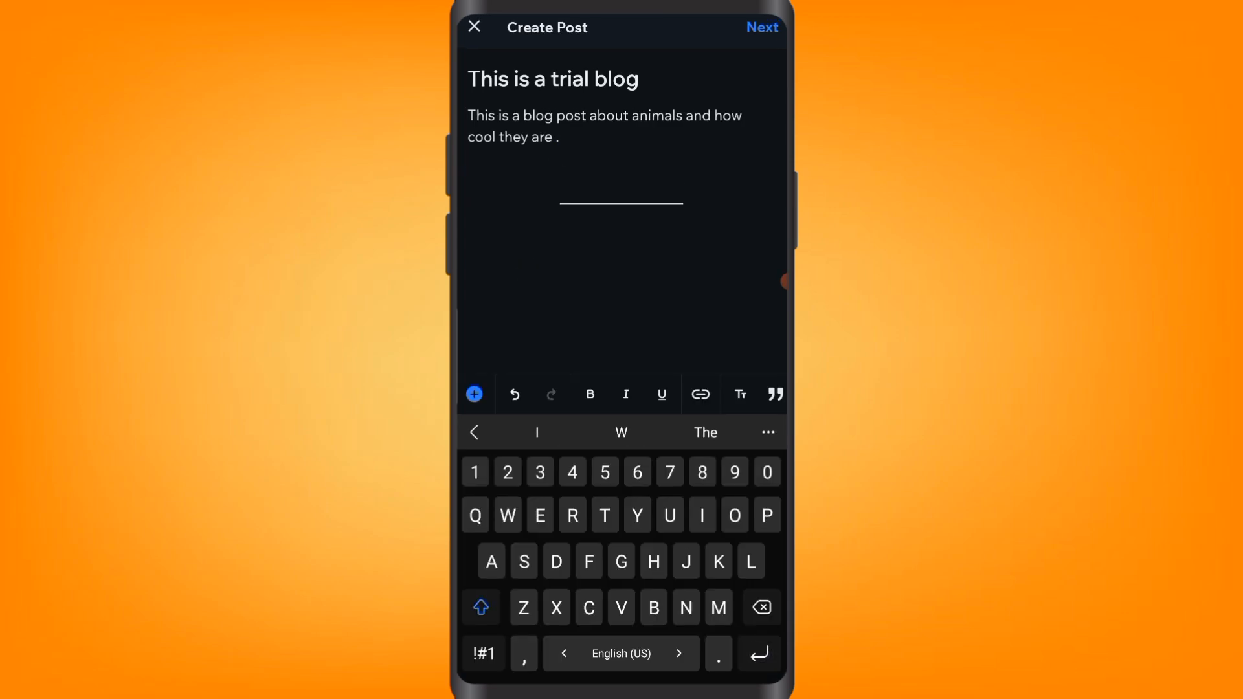
click(509, 228)
click(759, 651)
text(Also )
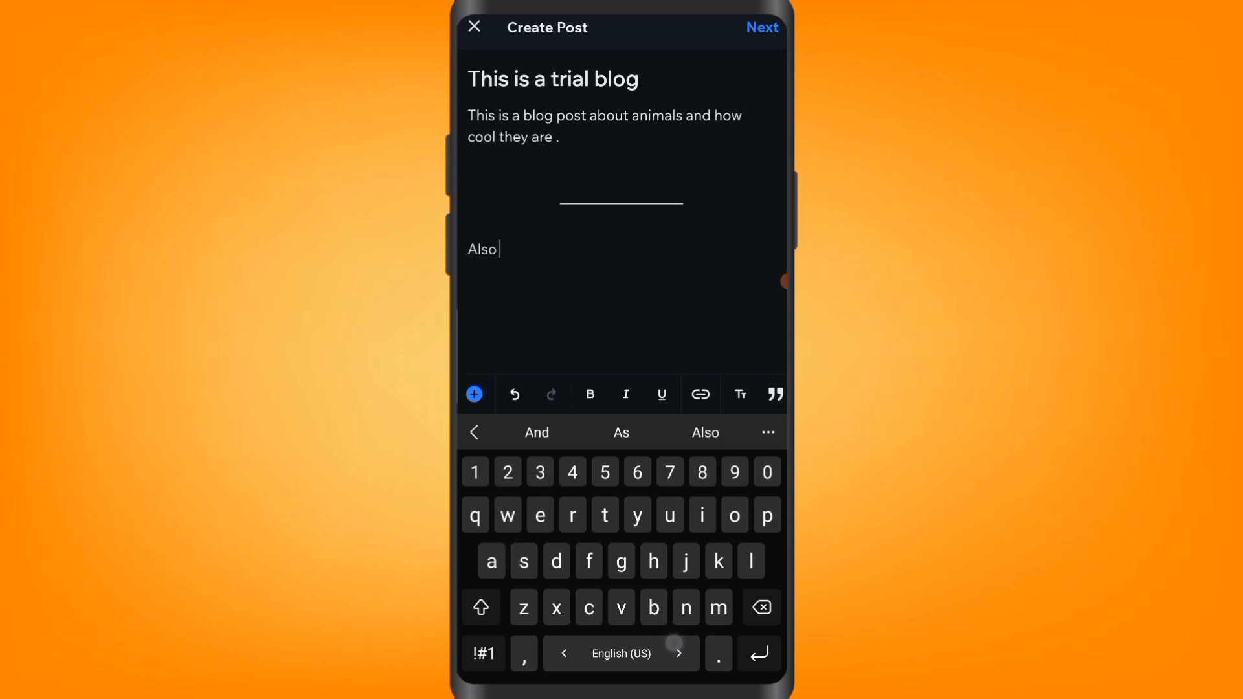
text(.....)
key(Return)
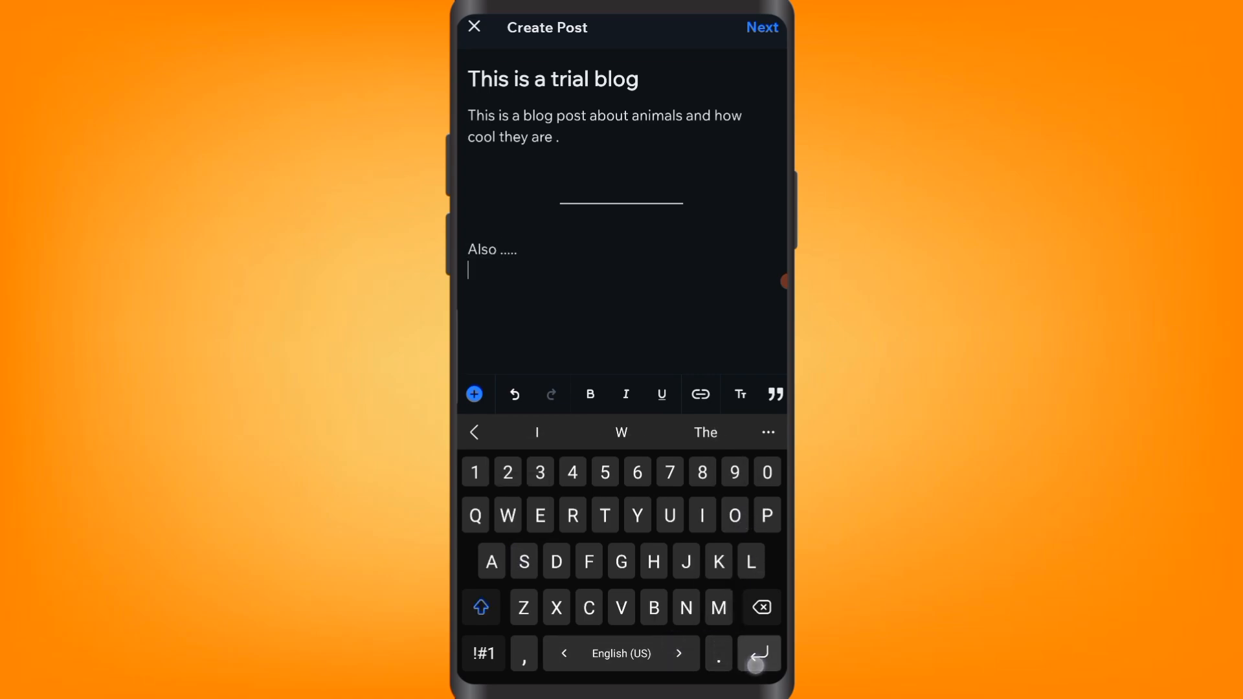
Add a center-aligned line reading "Test" below the "Also ....." line
click(715, 683)
drag(725, 674, 515, 661)
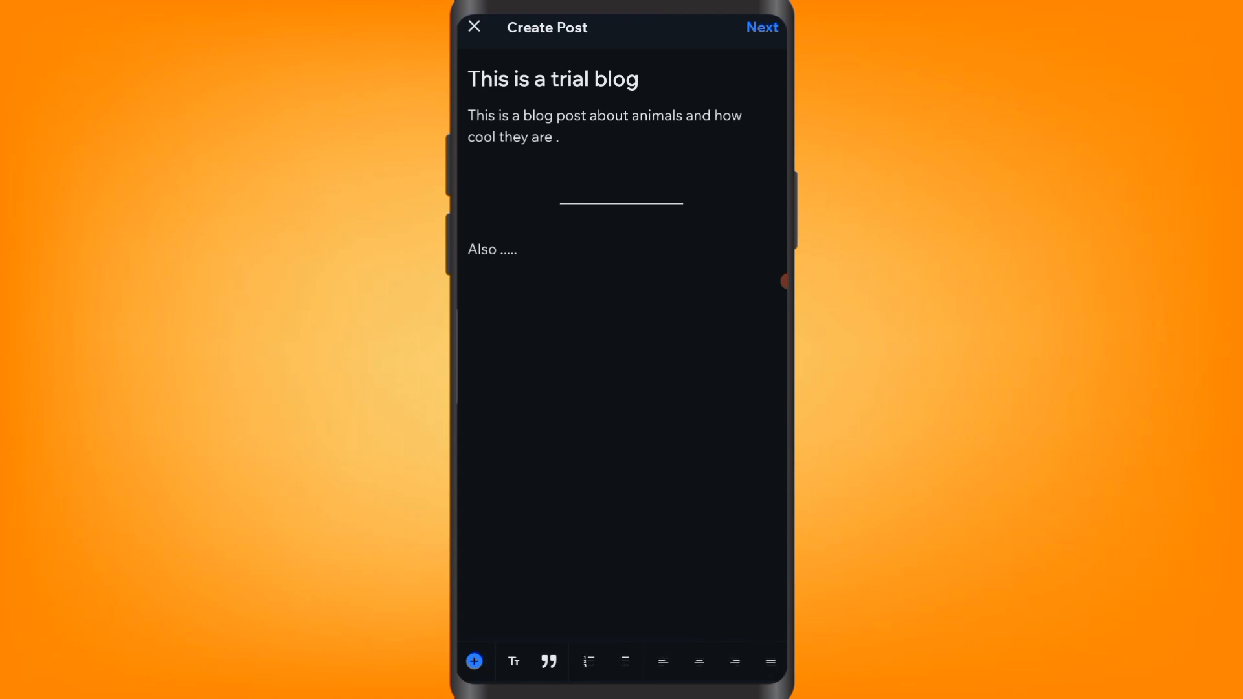
click(699, 657)
click(656, 295)
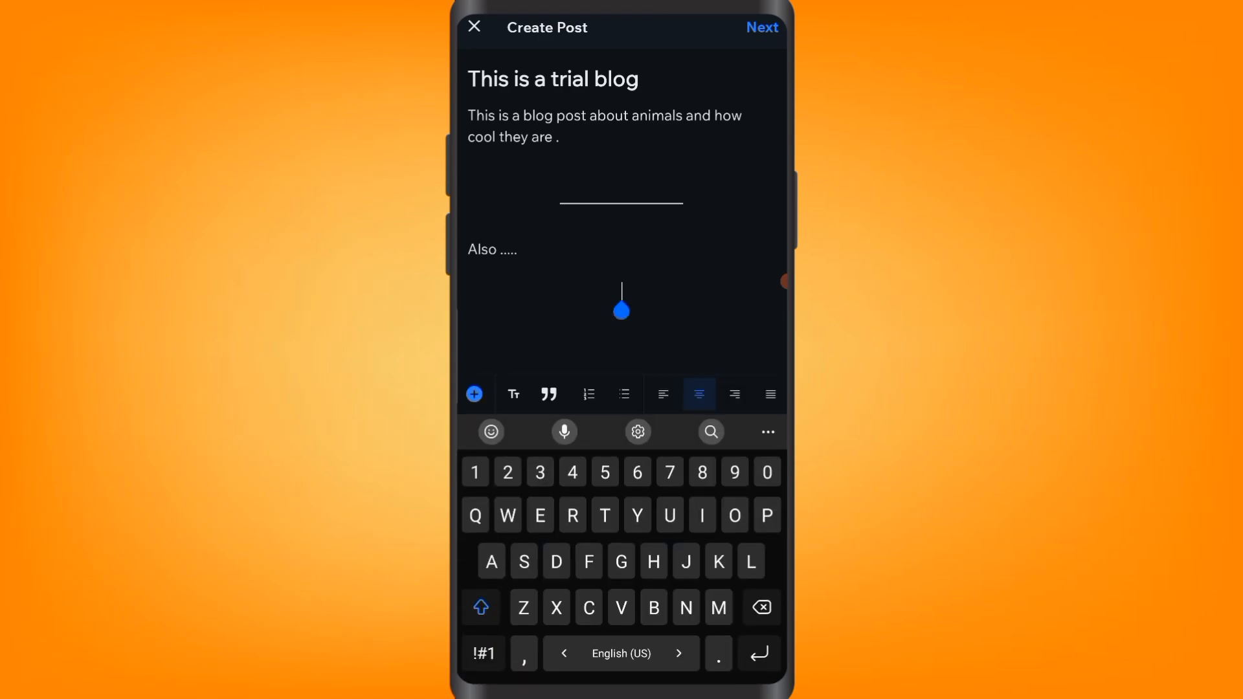
text(Test)
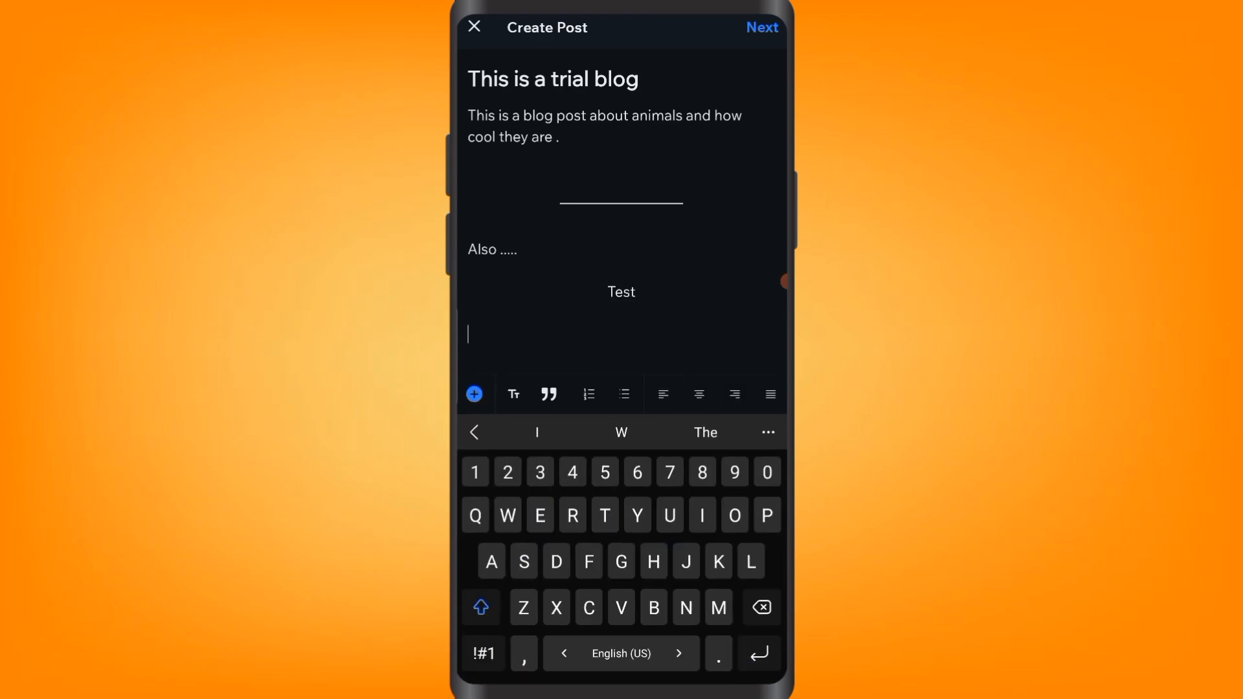
click(715, 683)
mouse_move(693, 542)
mouse_down()
mouse_move(716, 452)
mouse_move(710, 538)
mouse_up()
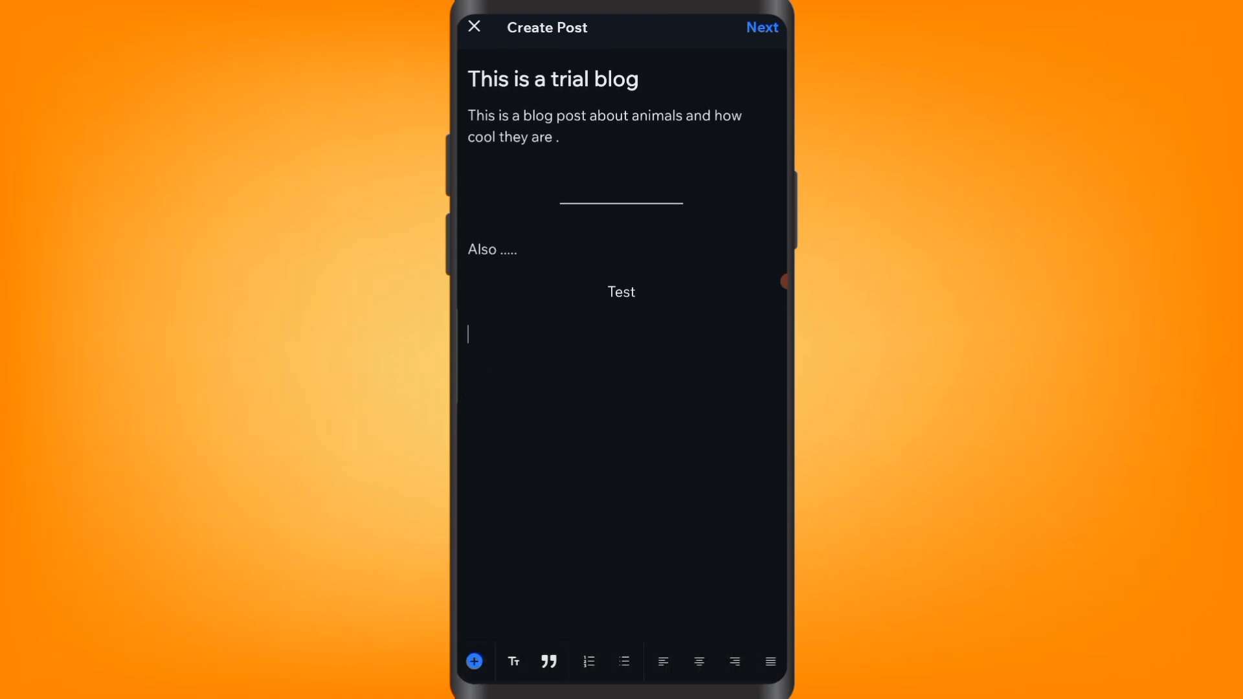
Add a Simple list poll below the "Test" line with the question "what do you choose"
click(474, 661)
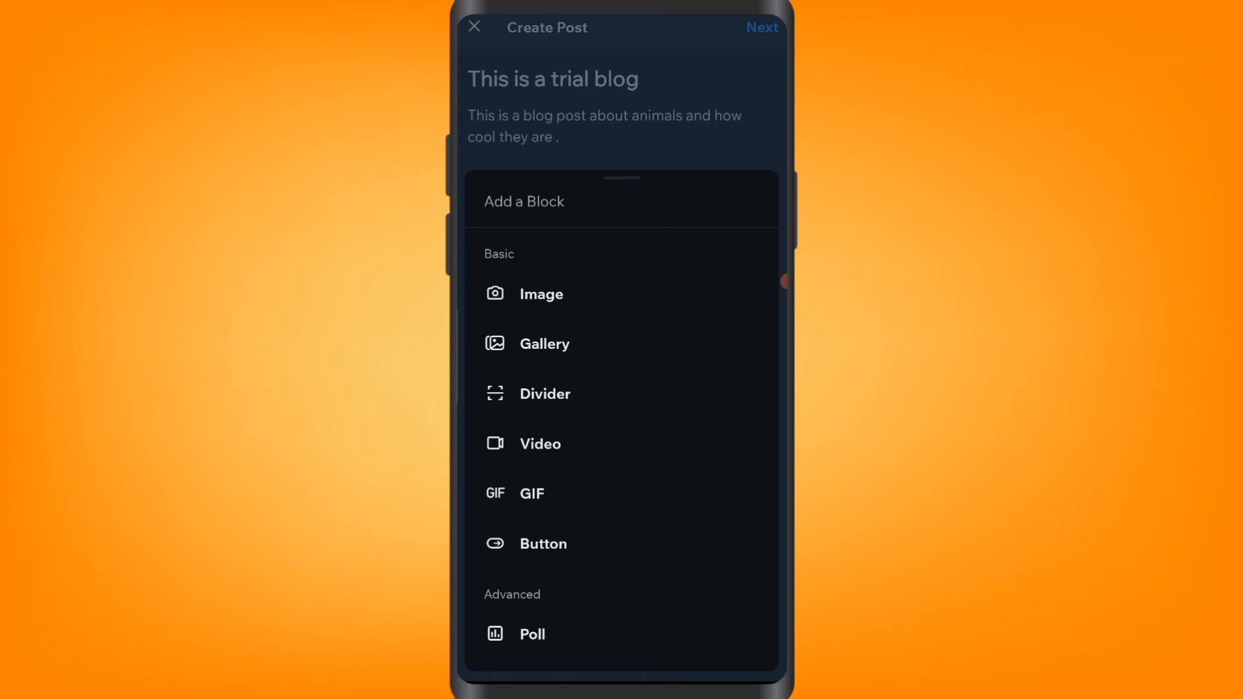
click(602, 626)
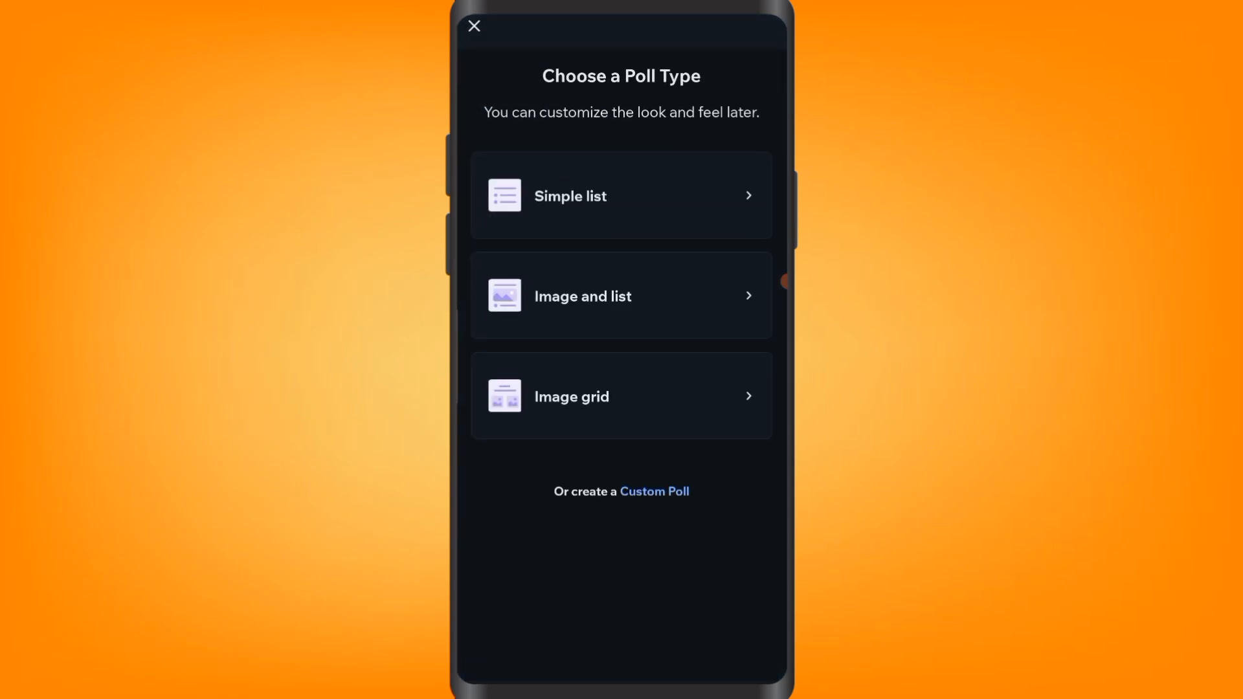
click(704, 201)
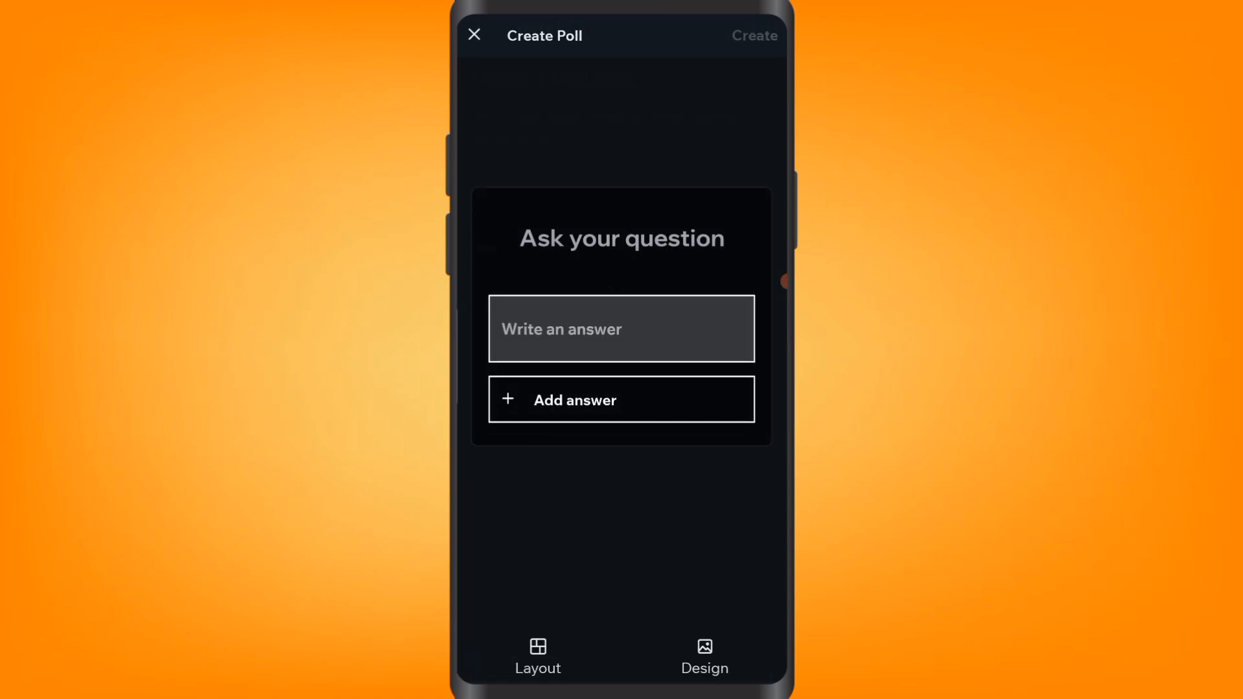
click(524, 329)
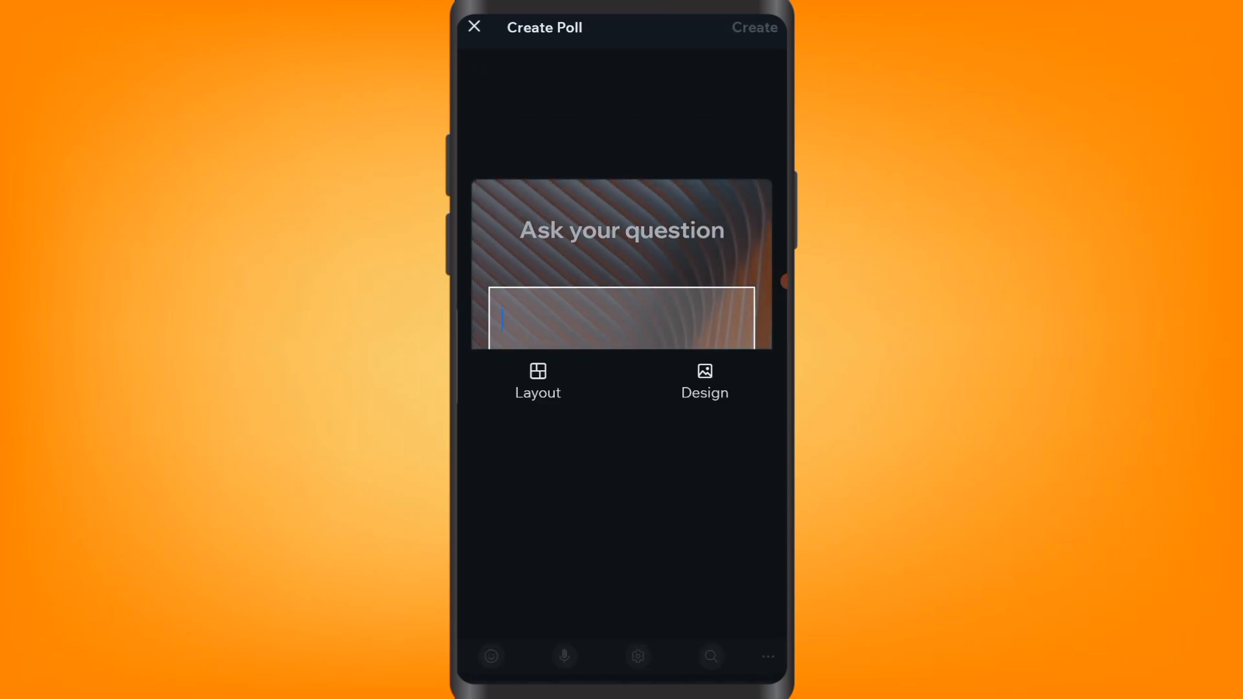
click(544, 119)
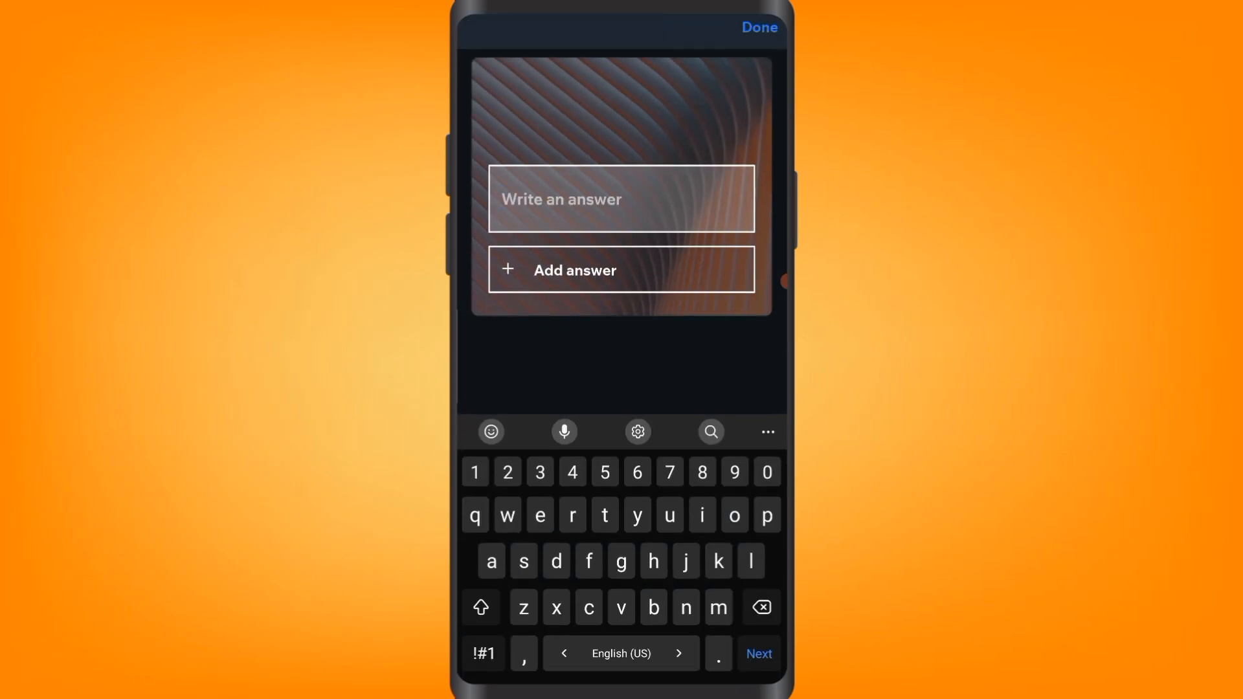
text(what do )
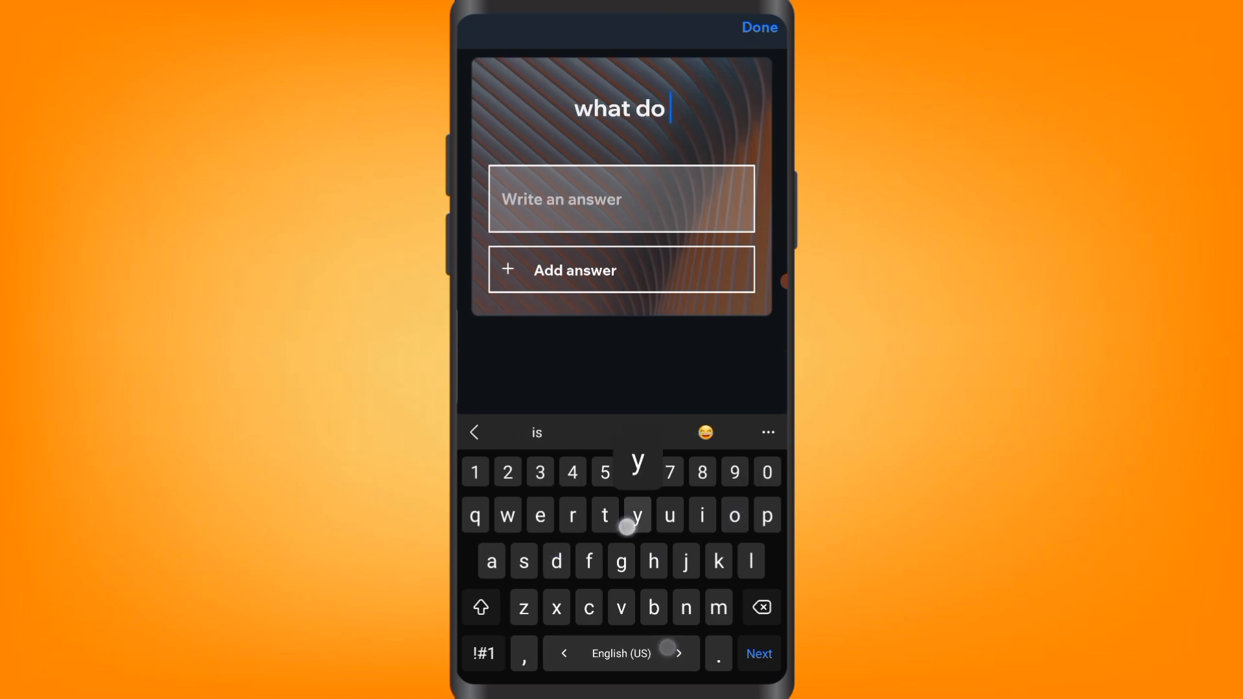
text(you choose)
Give the poll the answers "1" and "2" and create it in the post
click(540, 186)
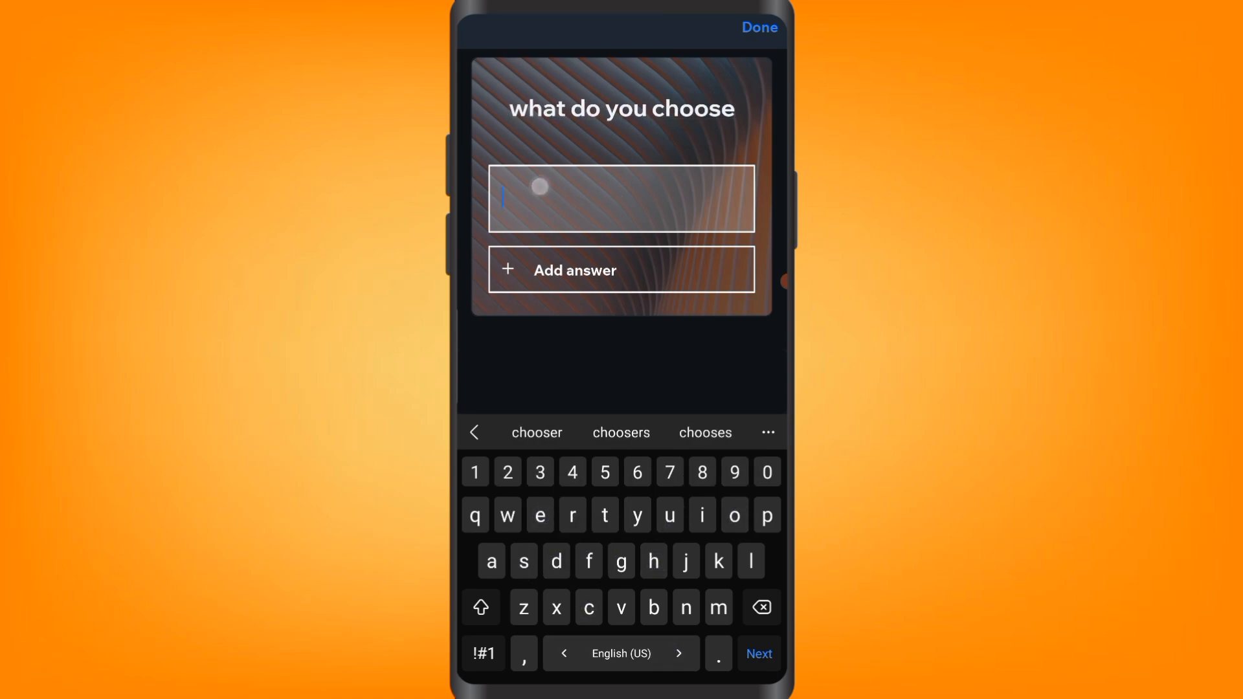
text(1)
click(522, 271)
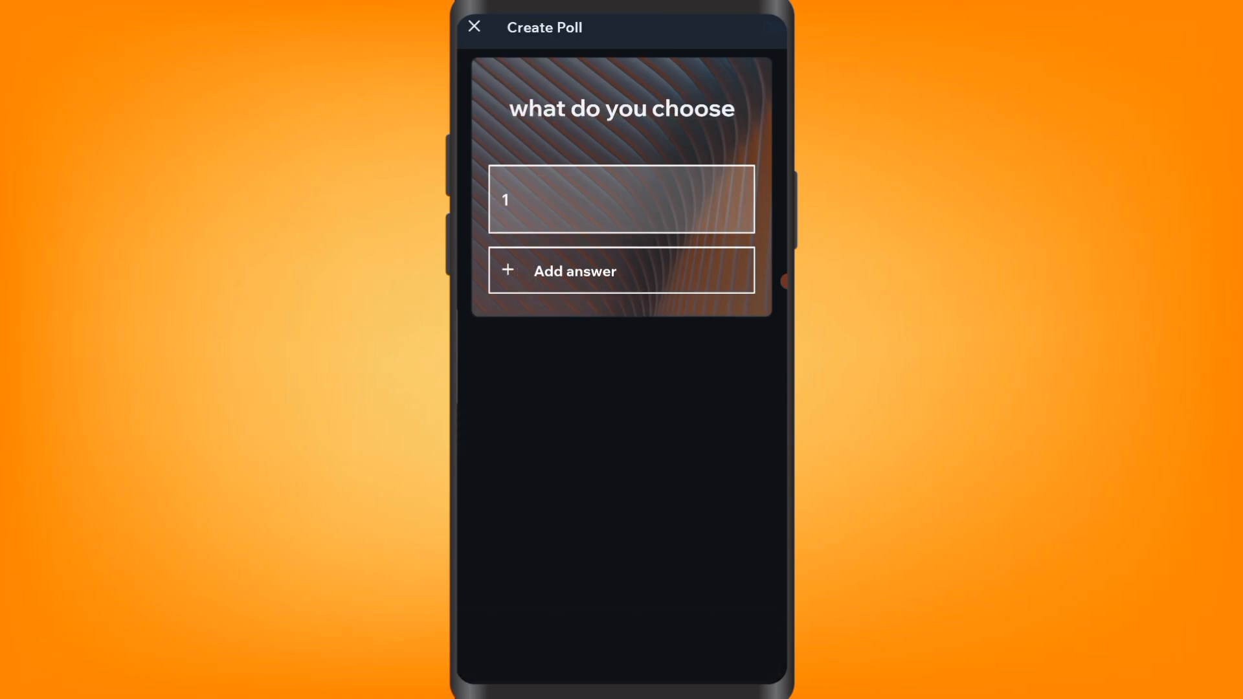
click(532, 272)
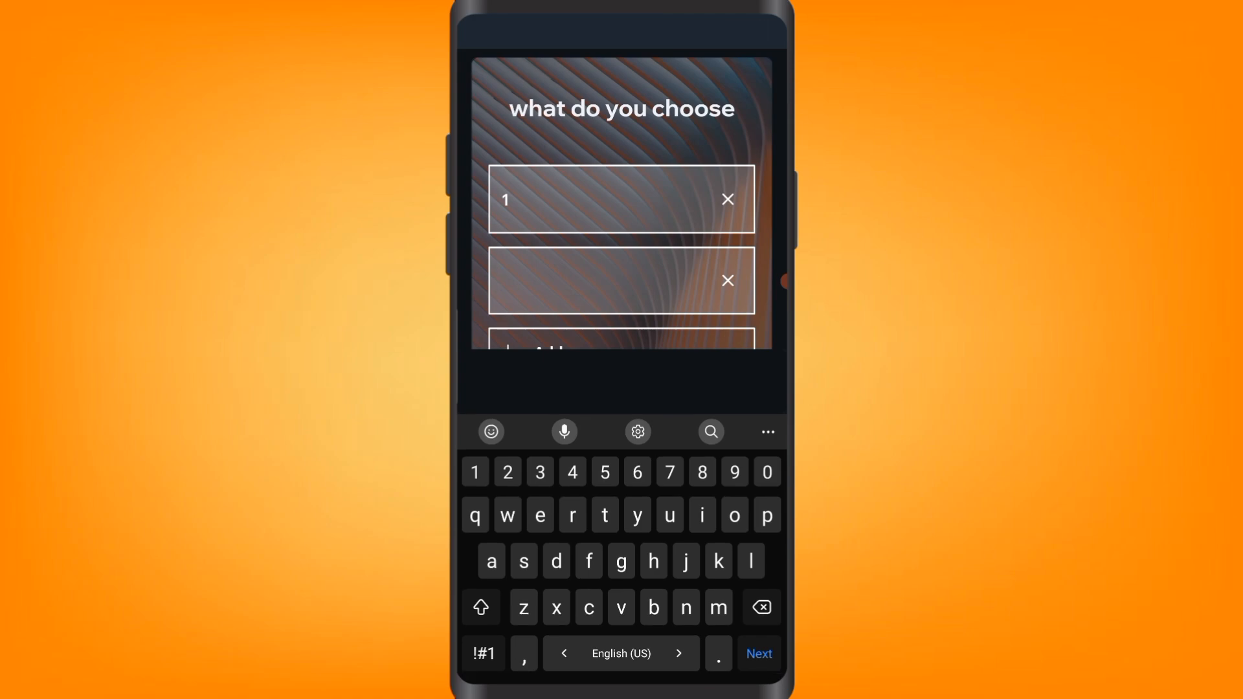
text(2)
click(768, 33)
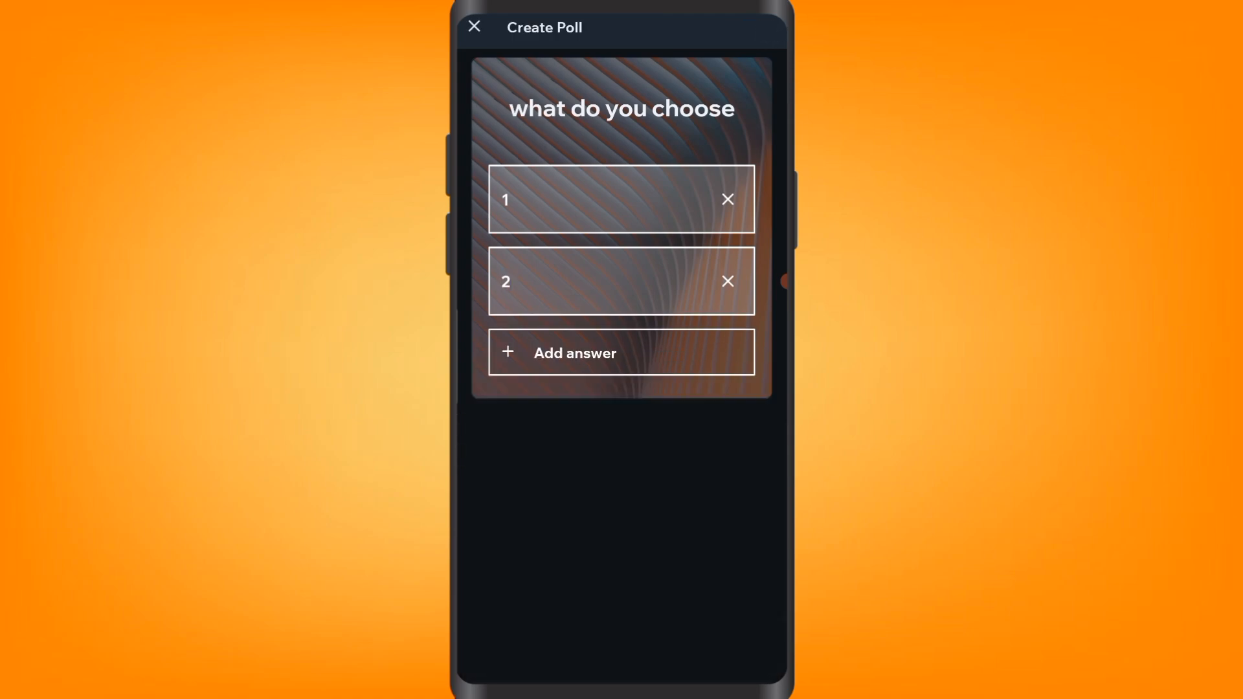
drag(713, 356, 716, 423)
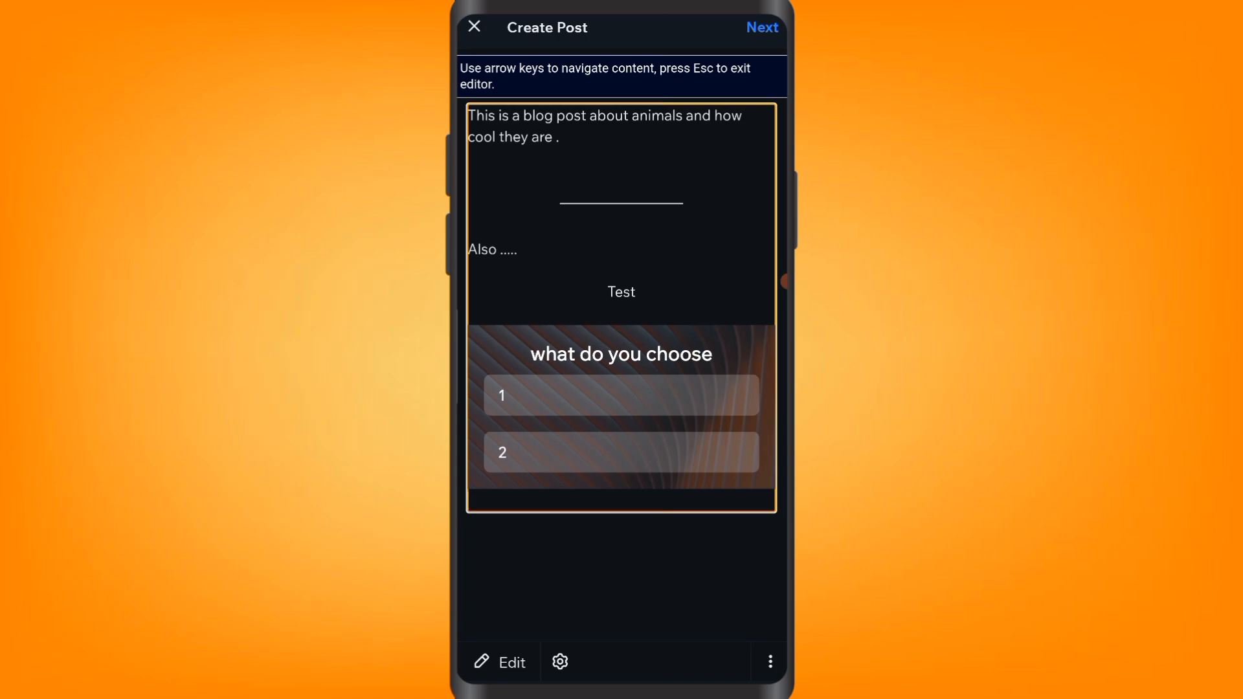
click(674, 465)
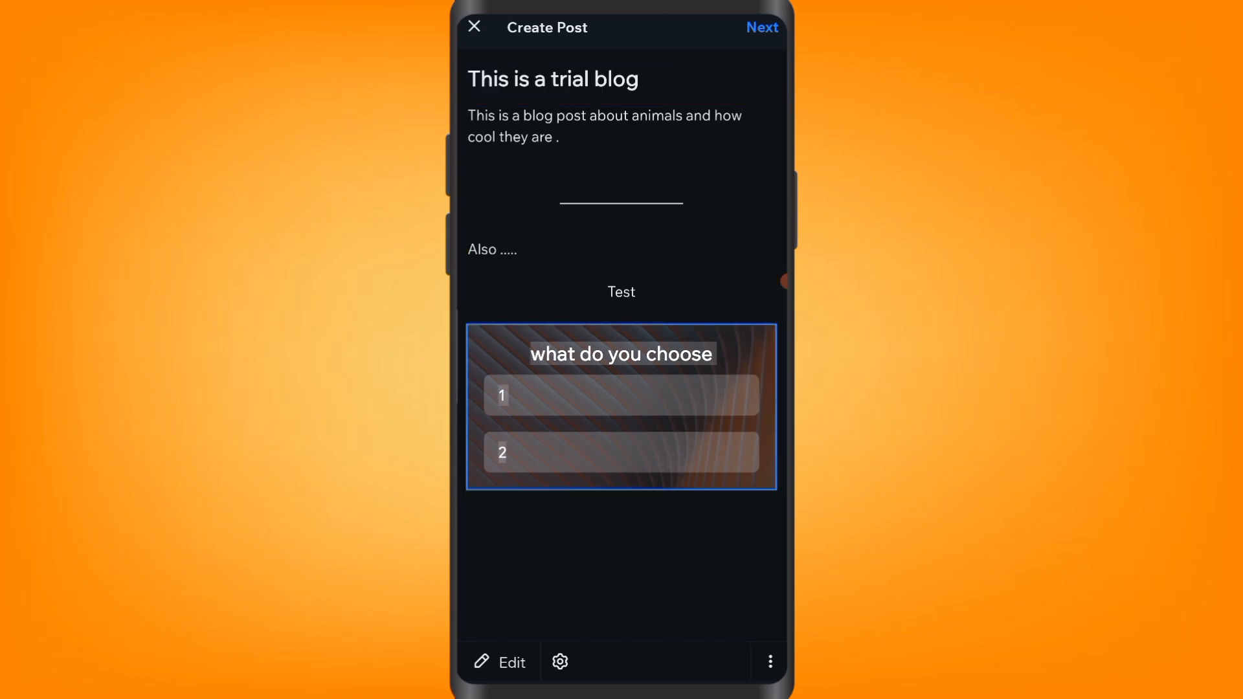
text(J)
key(BackSpace)
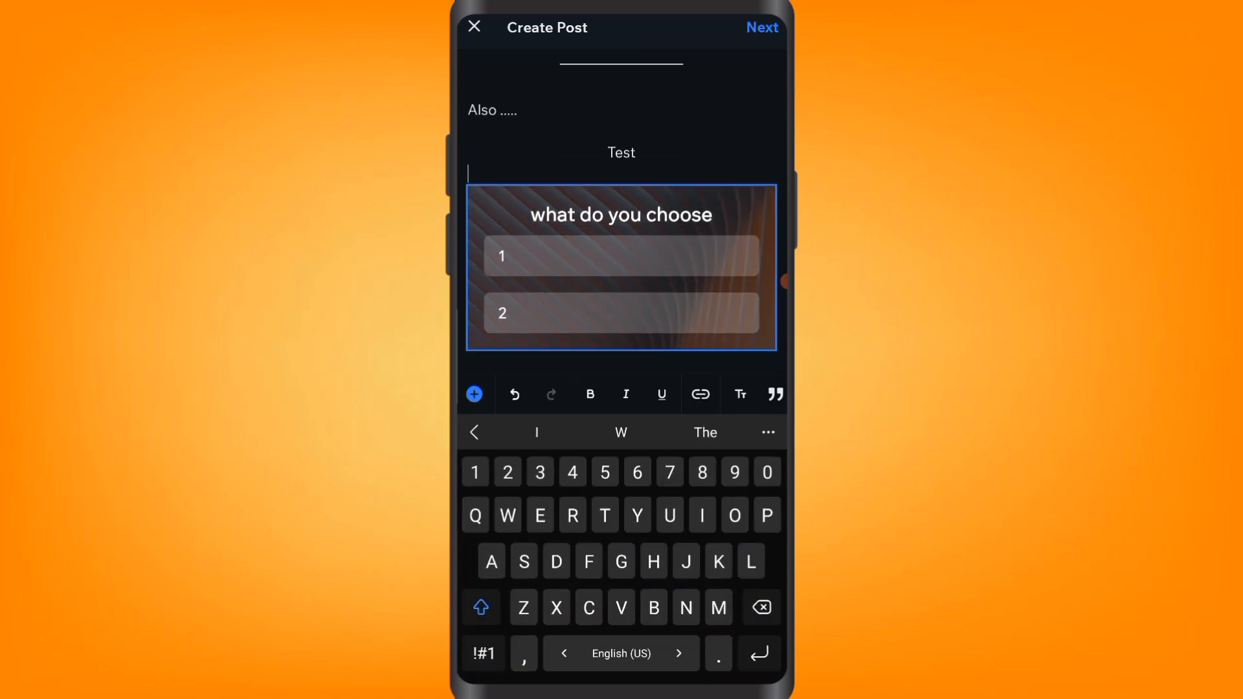
key(Escape)
click(663, 580)
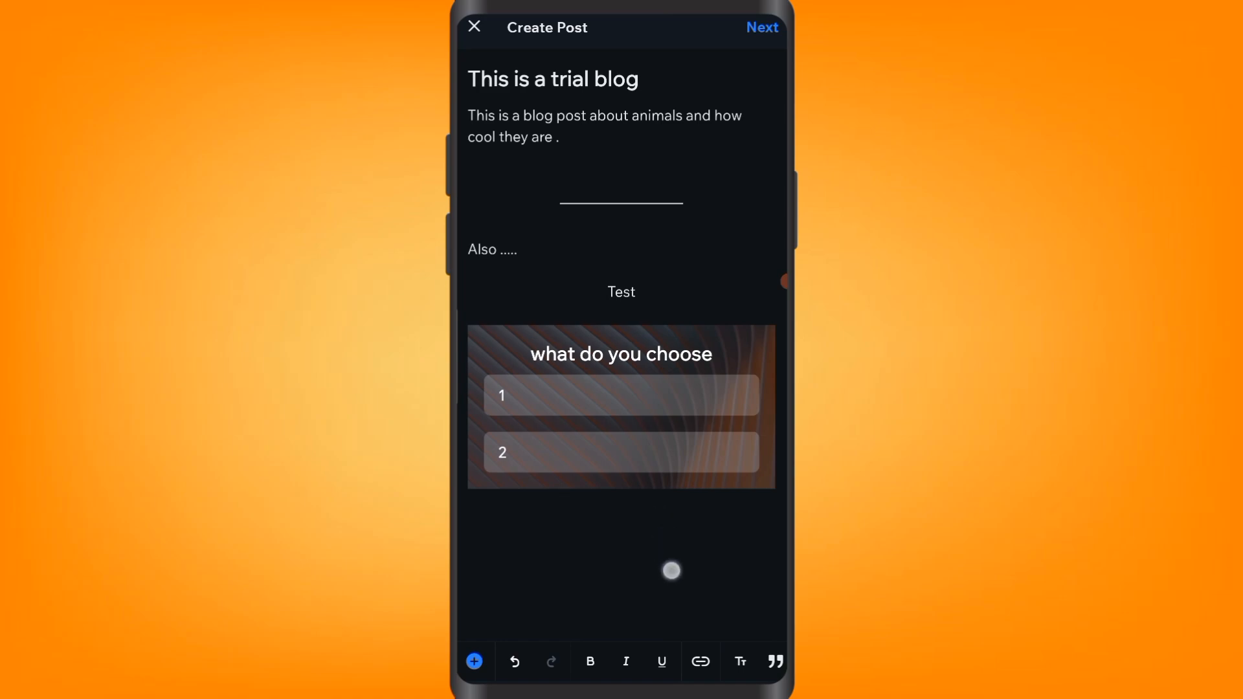
drag(672, 570, 700, 631)
Save and publish the "This is a trial blog" post
click(764, 28)
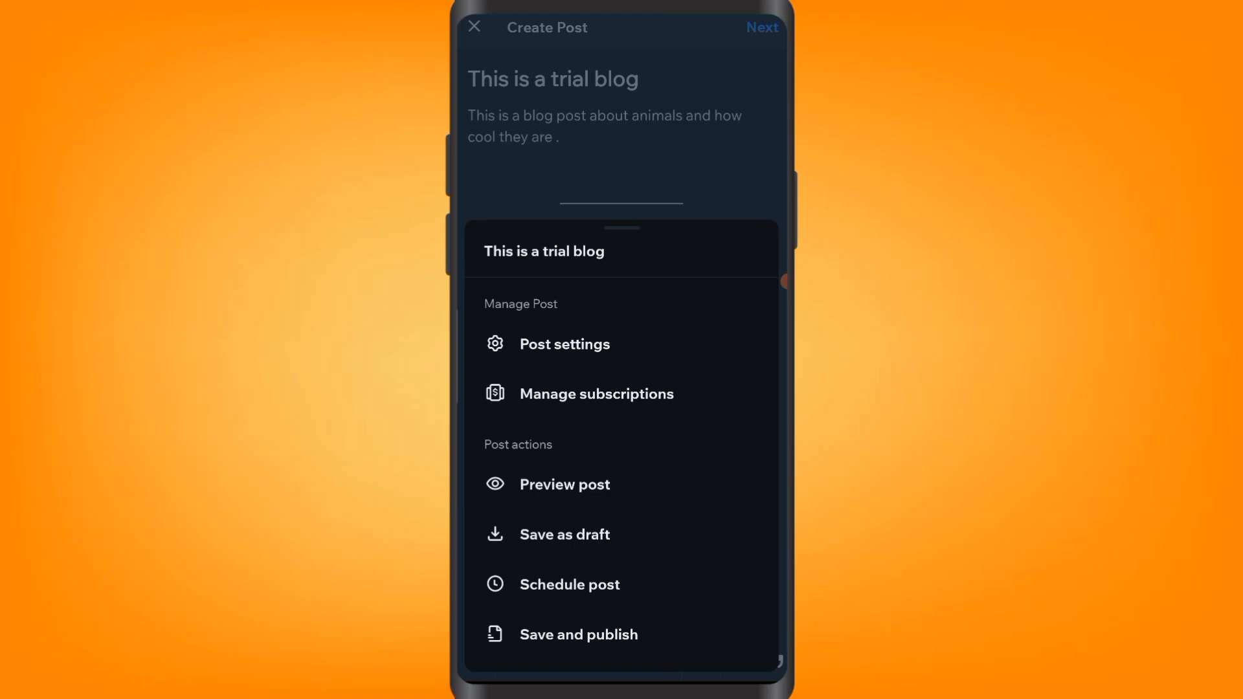
click(609, 632)
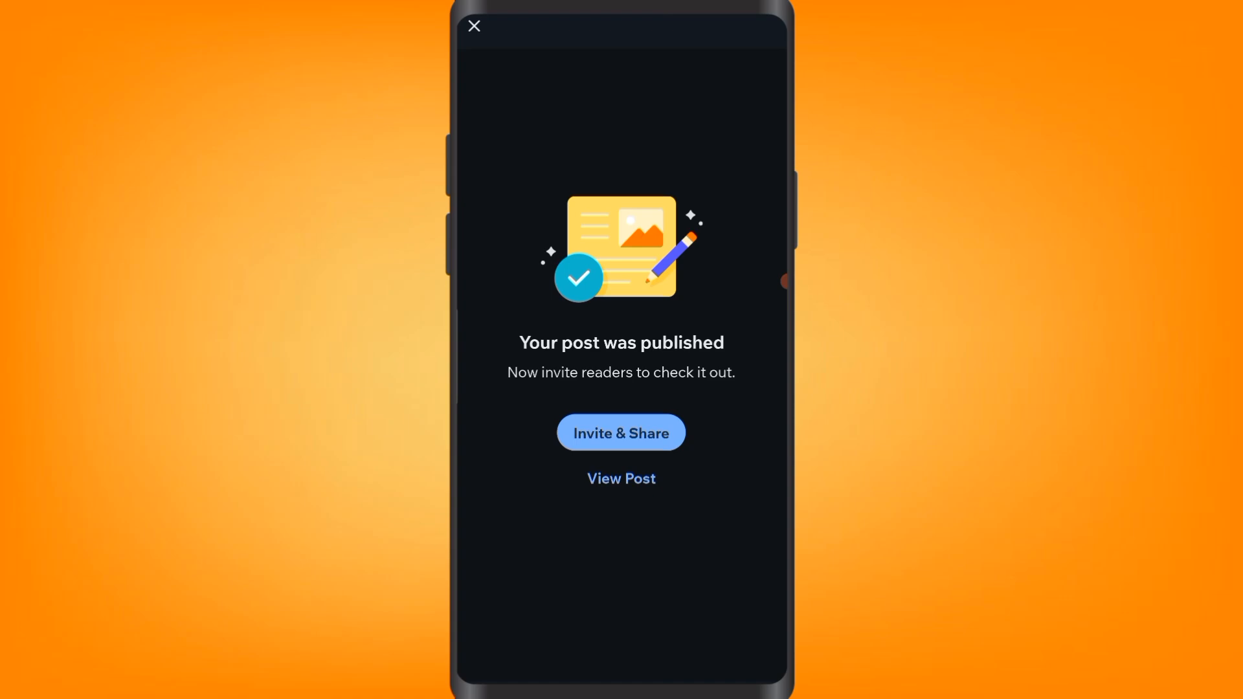
Dismiss the publishing confirmation, open the published "This is a trial blog" post to check its content, and close it
click(474, 25)
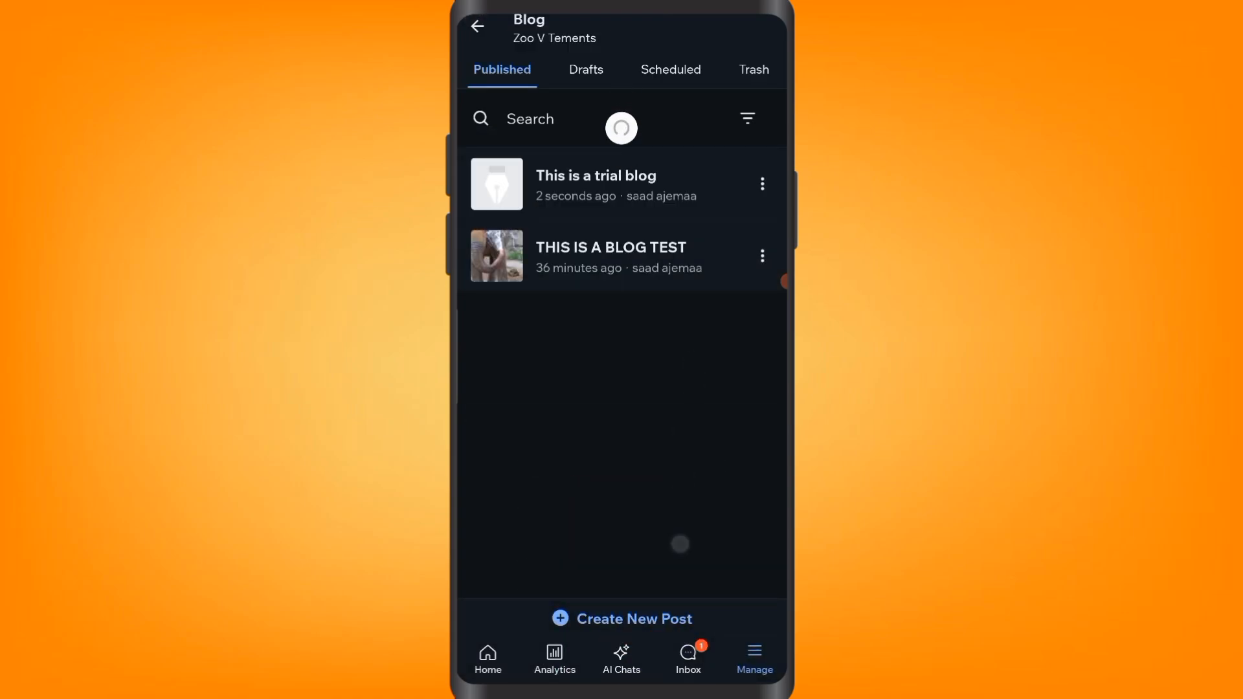
drag(681, 188, 741, 197)
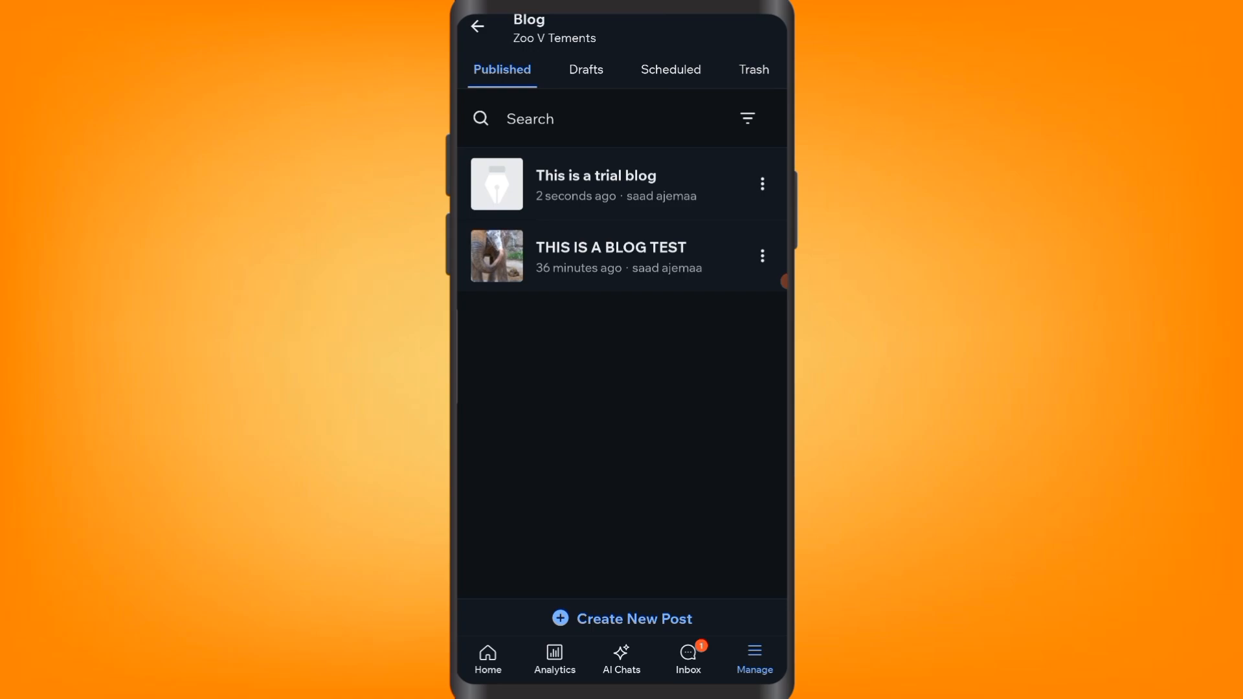
click(698, 168)
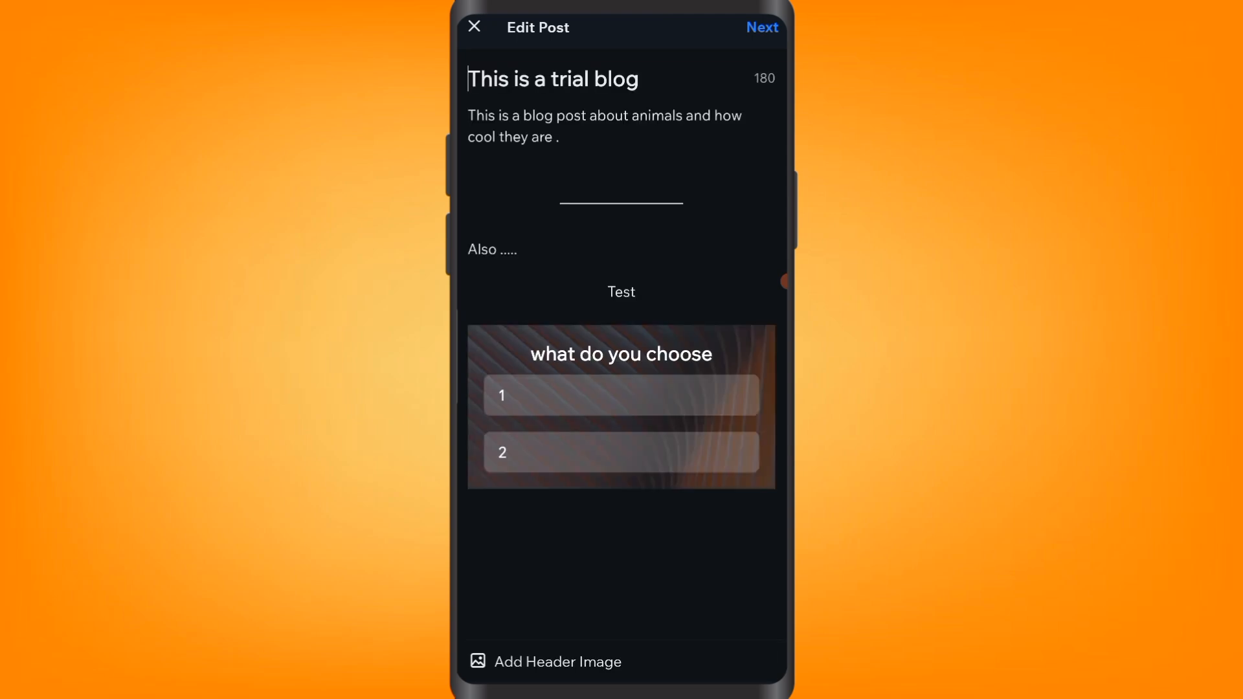
click(474, 27)
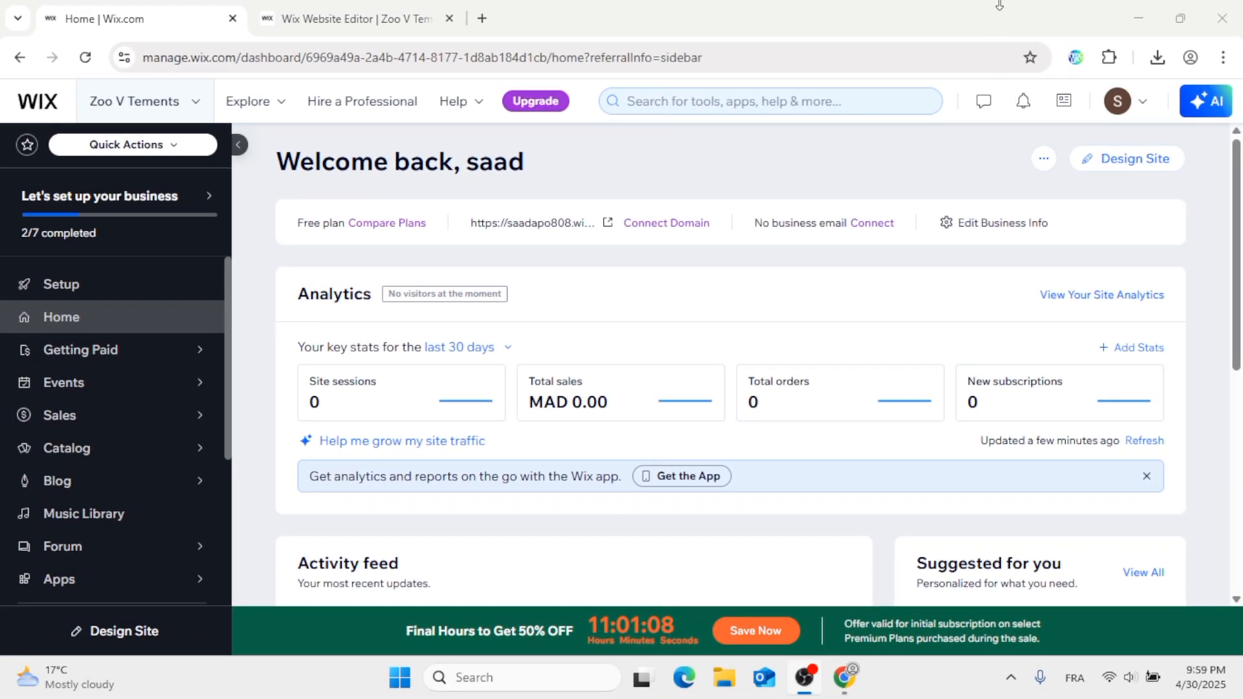
Open the site in the desktop website editor and rename the Blog page under Blog Pages as "The secret to wealth"
click(1130, 159)
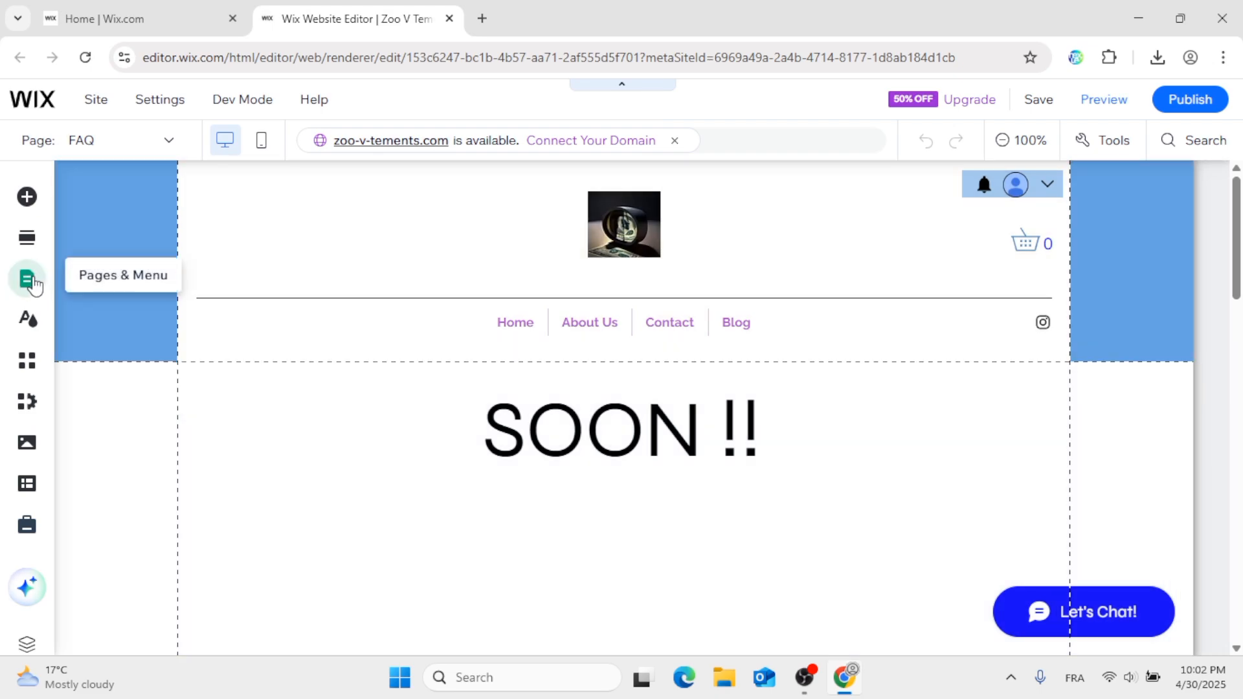
click(30, 287)
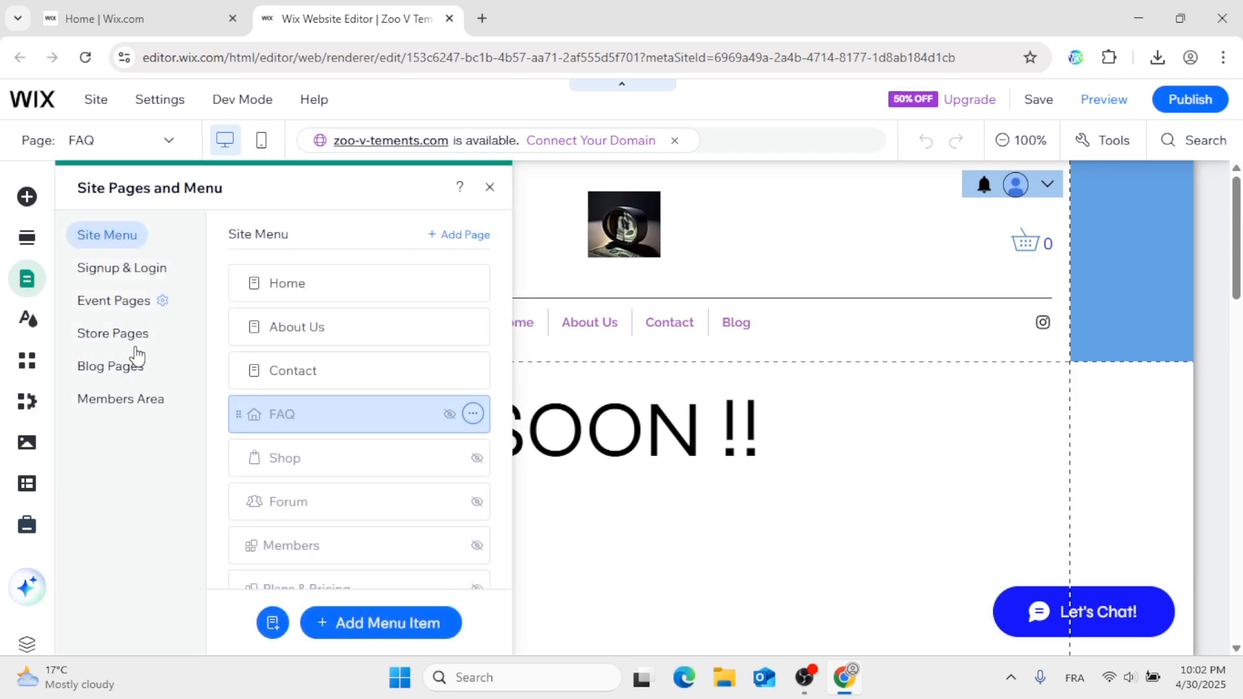
click(116, 370)
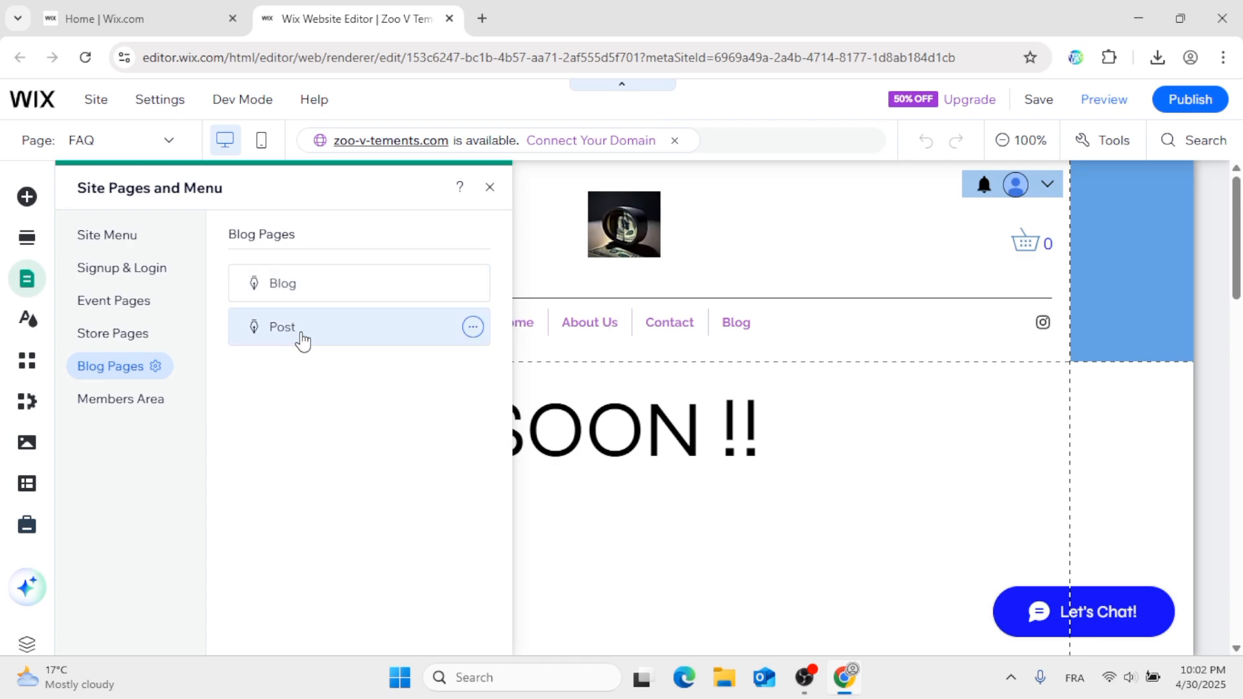
click(474, 283)
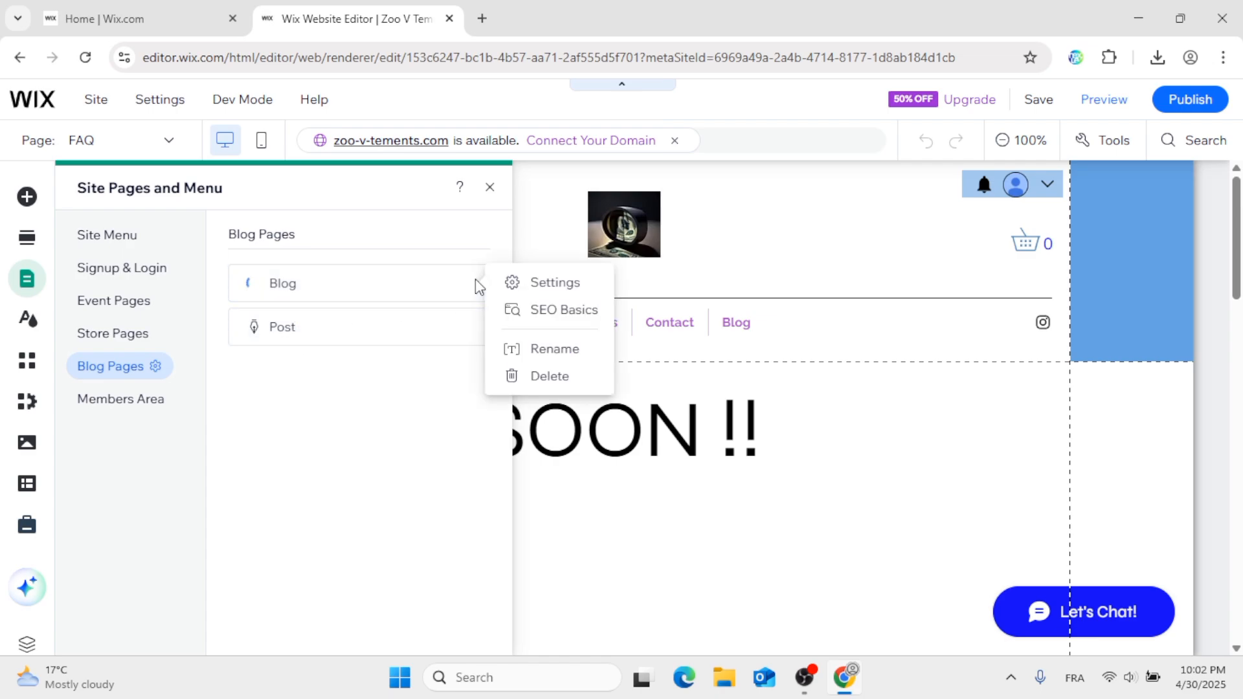
click(535, 356)
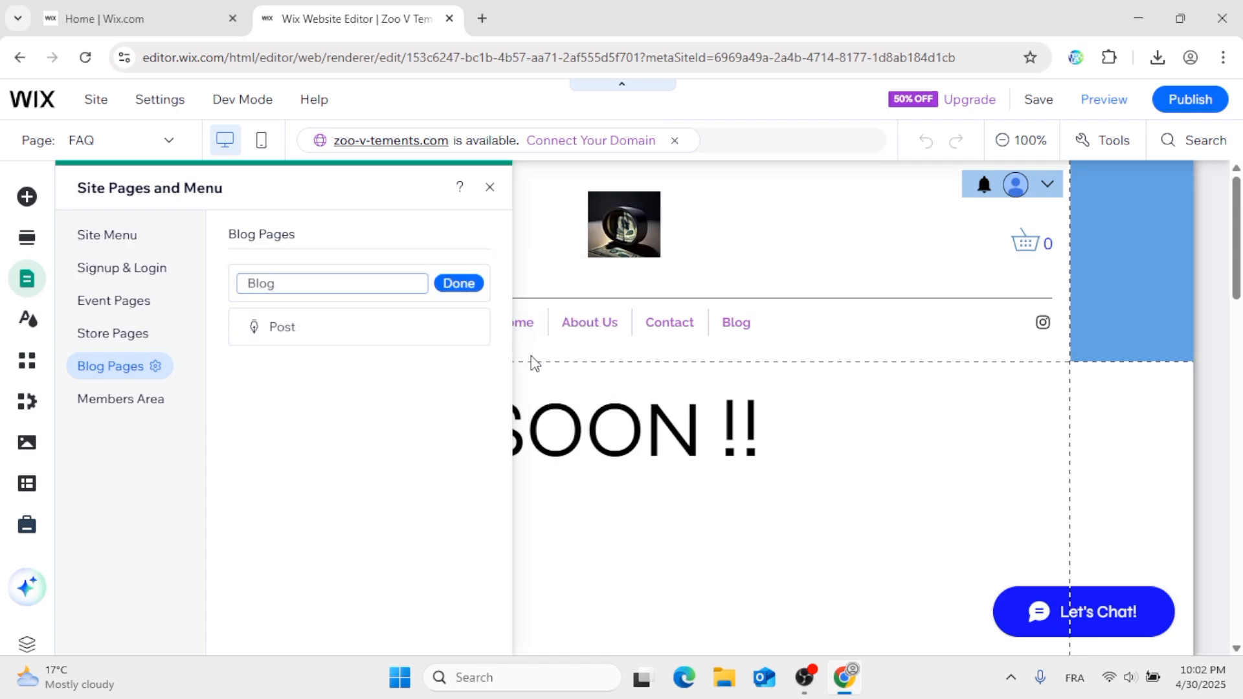
double_click(301, 283)
key(BackSpace)
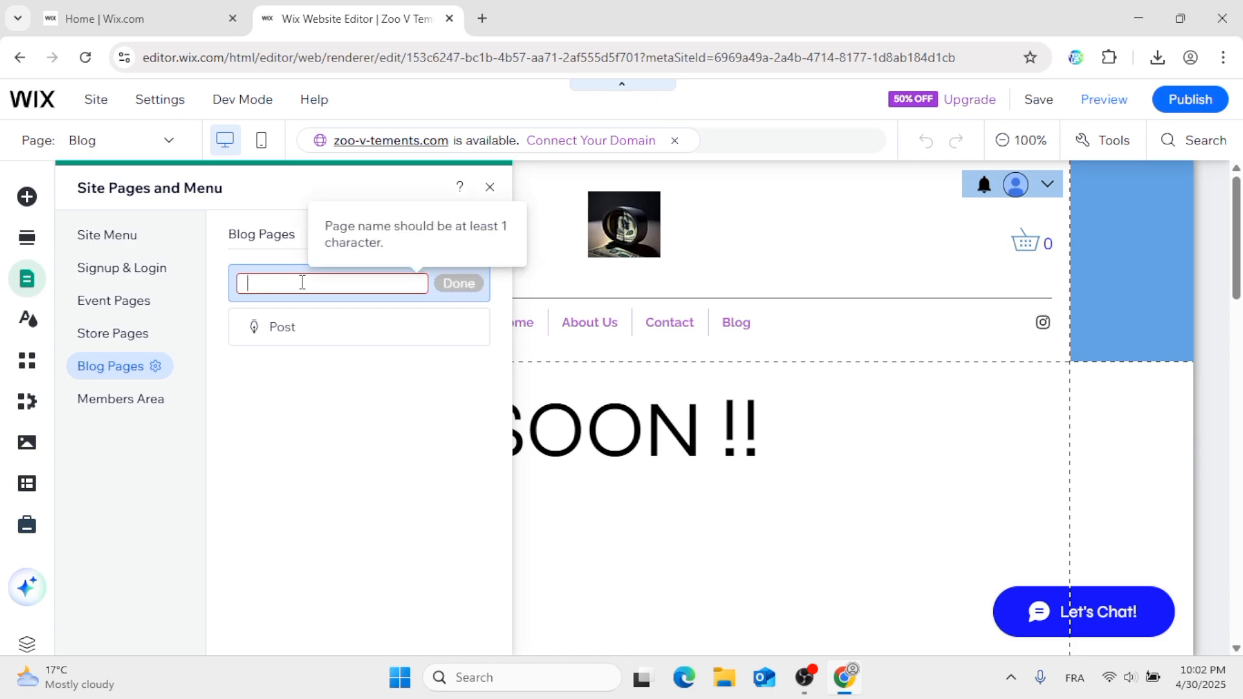
text(The secret to wealth)
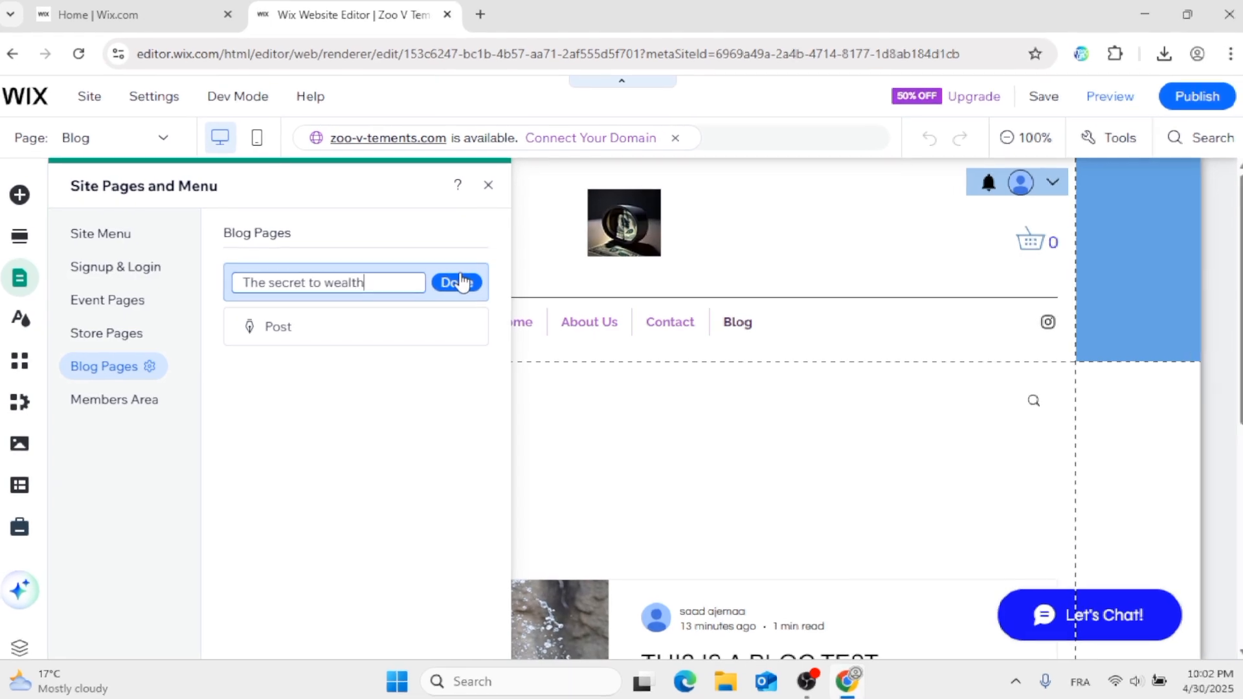
click(459, 283)
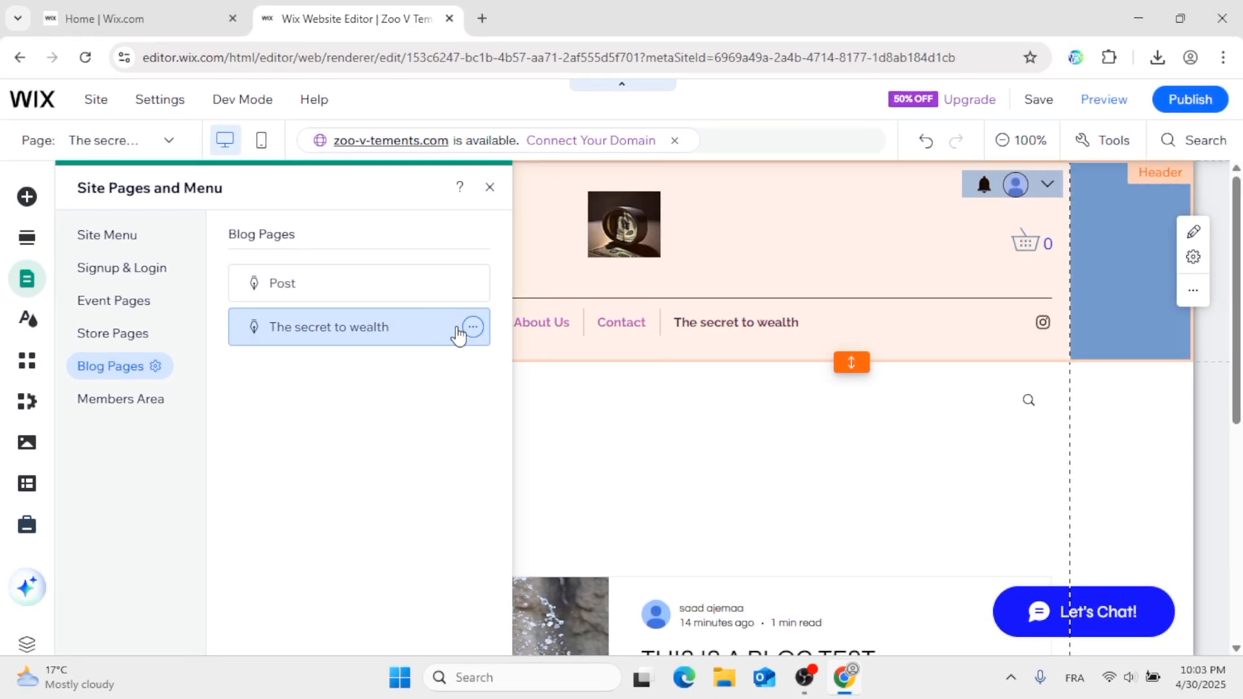
Close the site pages list and look over the "The secret to wealth" blog page on the canvas
double_click(458, 336)
click(460, 335)
click(473, 328)
click(451, 404)
click(492, 188)
scroll(314, 346, down, 4)
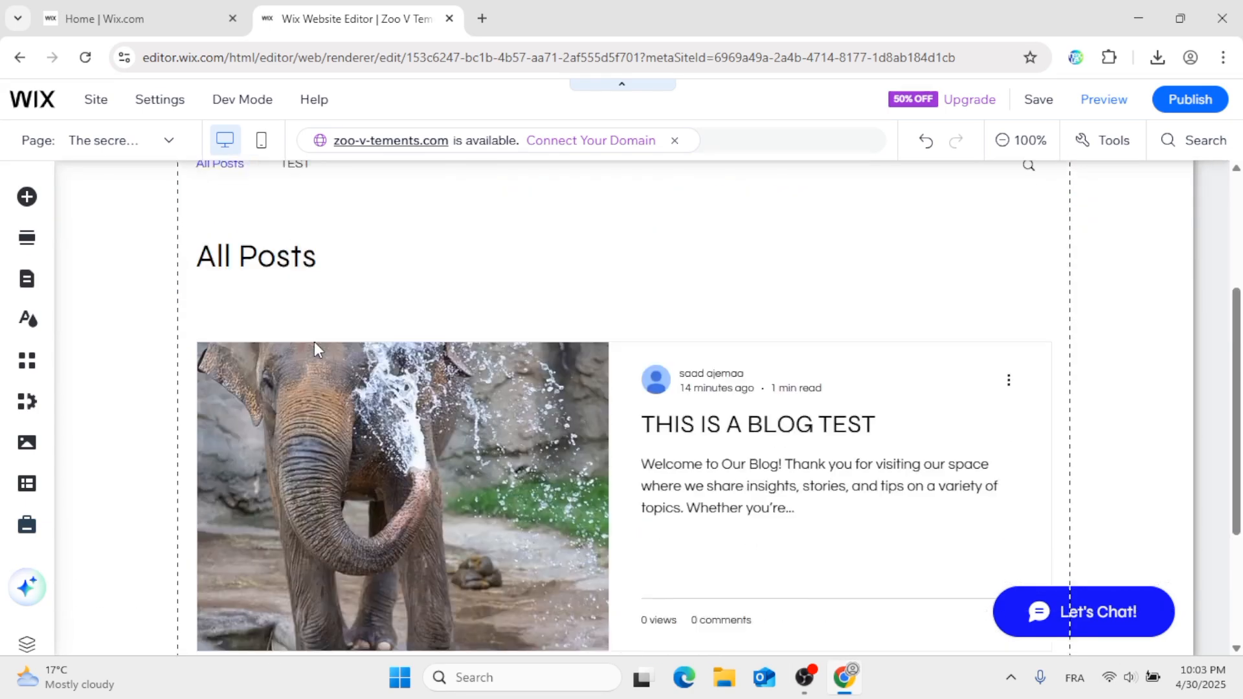
scroll(314, 343, up, 1)
Change the Blog section's background to the dark green image with the pale sphere
click(393, 314)
scroll(394, 360, up, 1)
scroll(395, 360, down, 2)
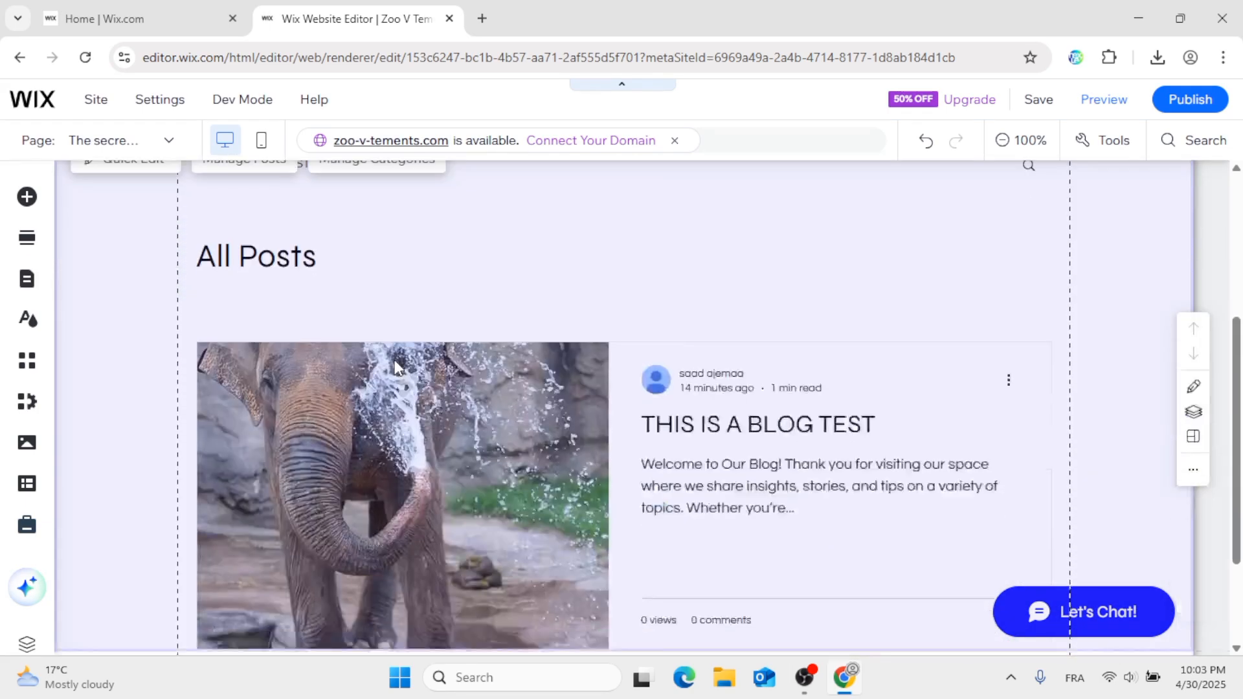
scroll(397, 366, down, 3)
scroll(644, 385, up, 3)
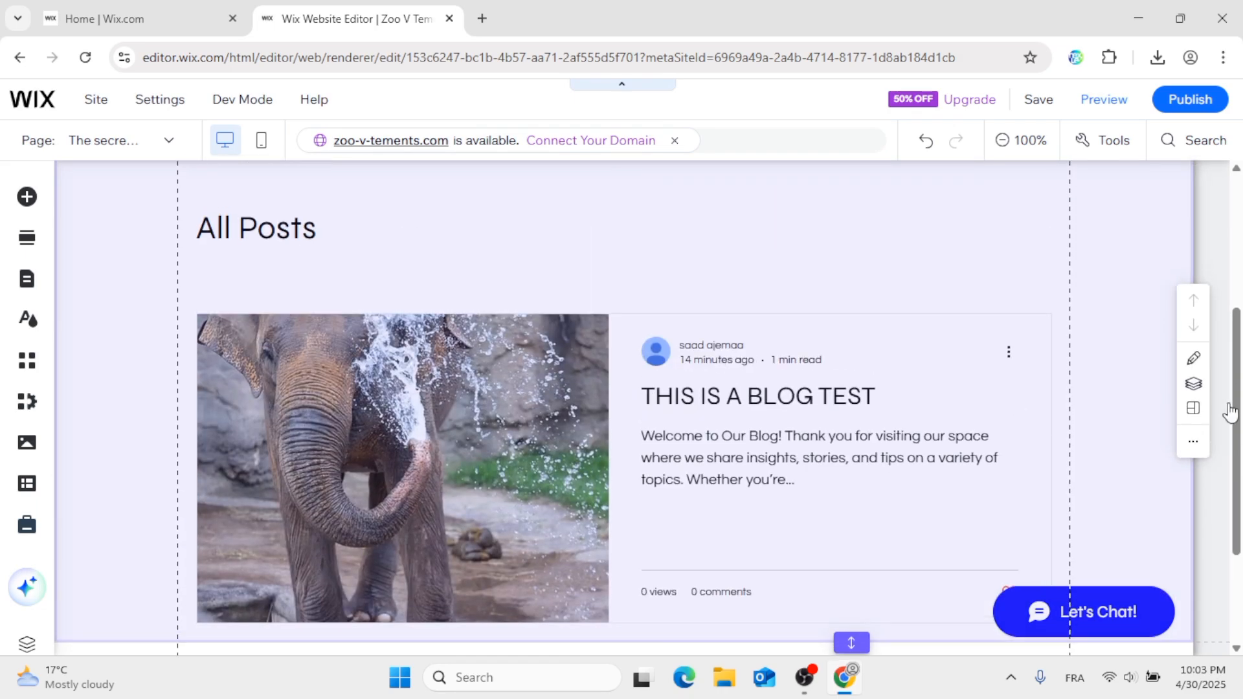
click(1195, 359)
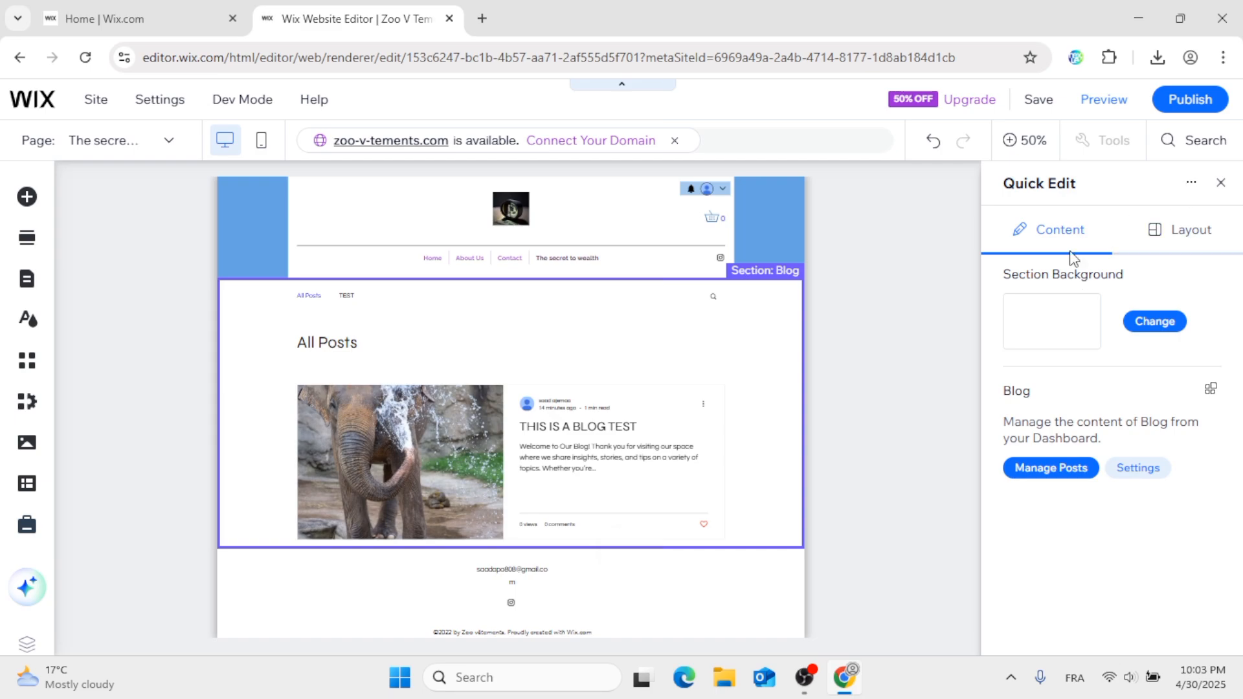
click(1146, 327)
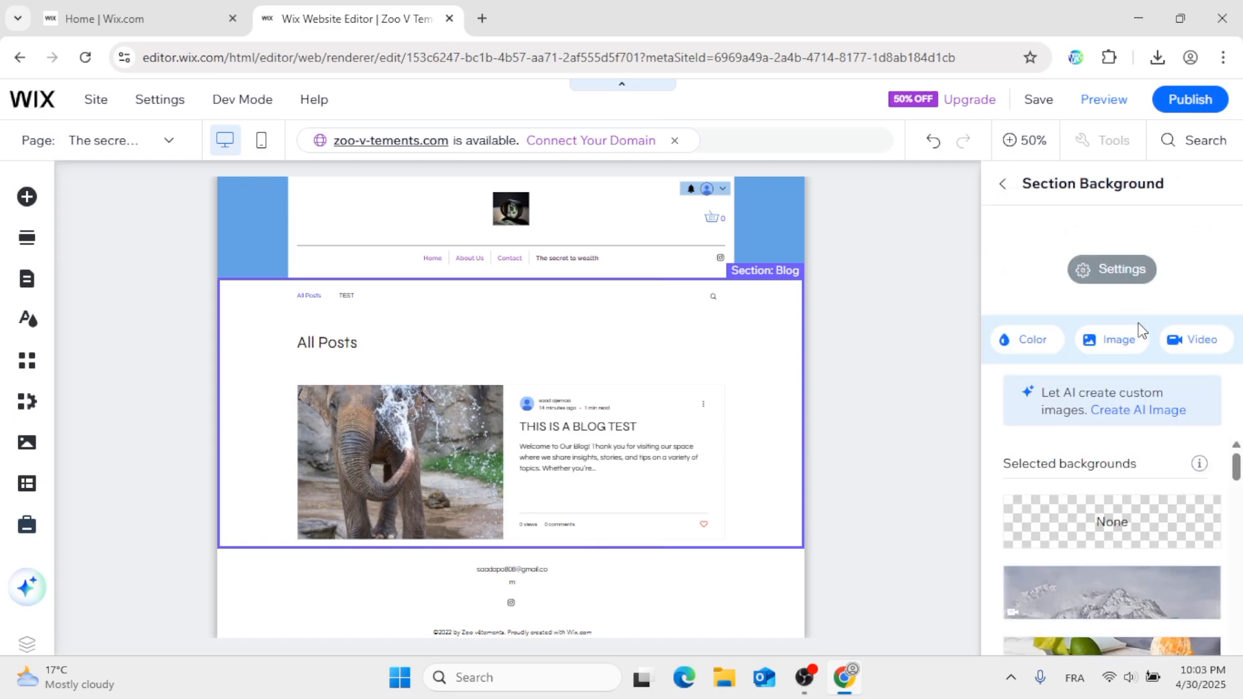
scroll(1062, 506, down, 3)
scroll(1160, 498, down, 2)
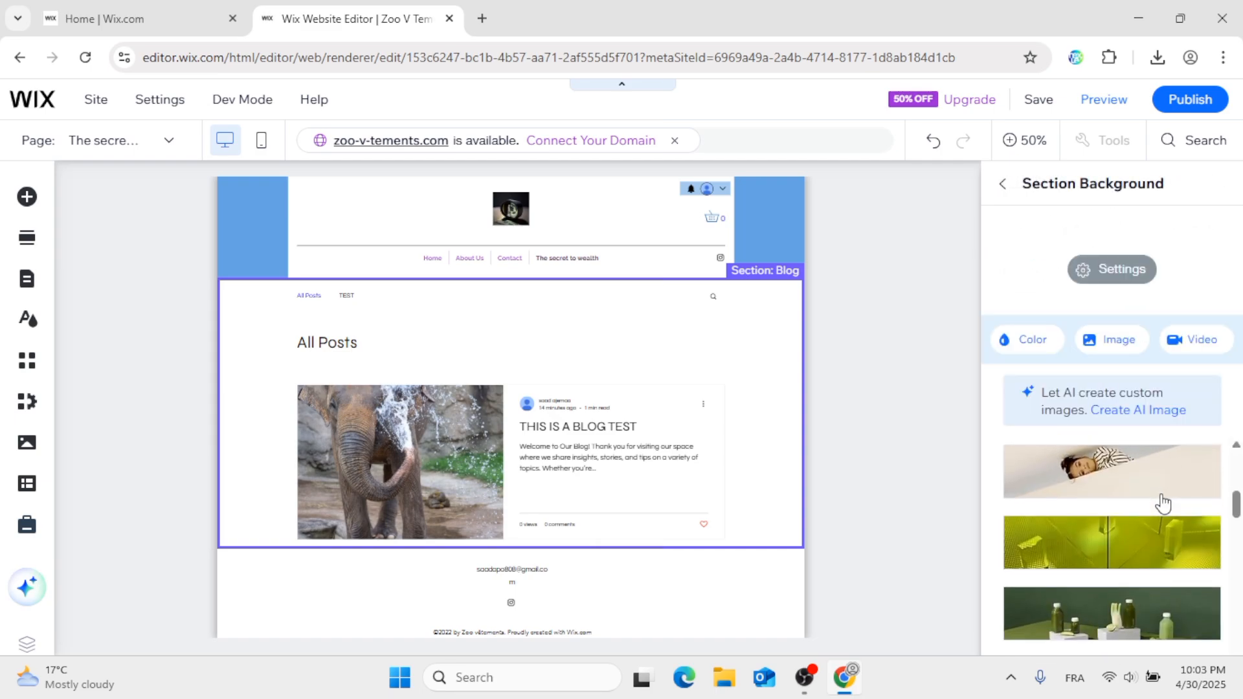
scroll(1122, 540, down, 2)
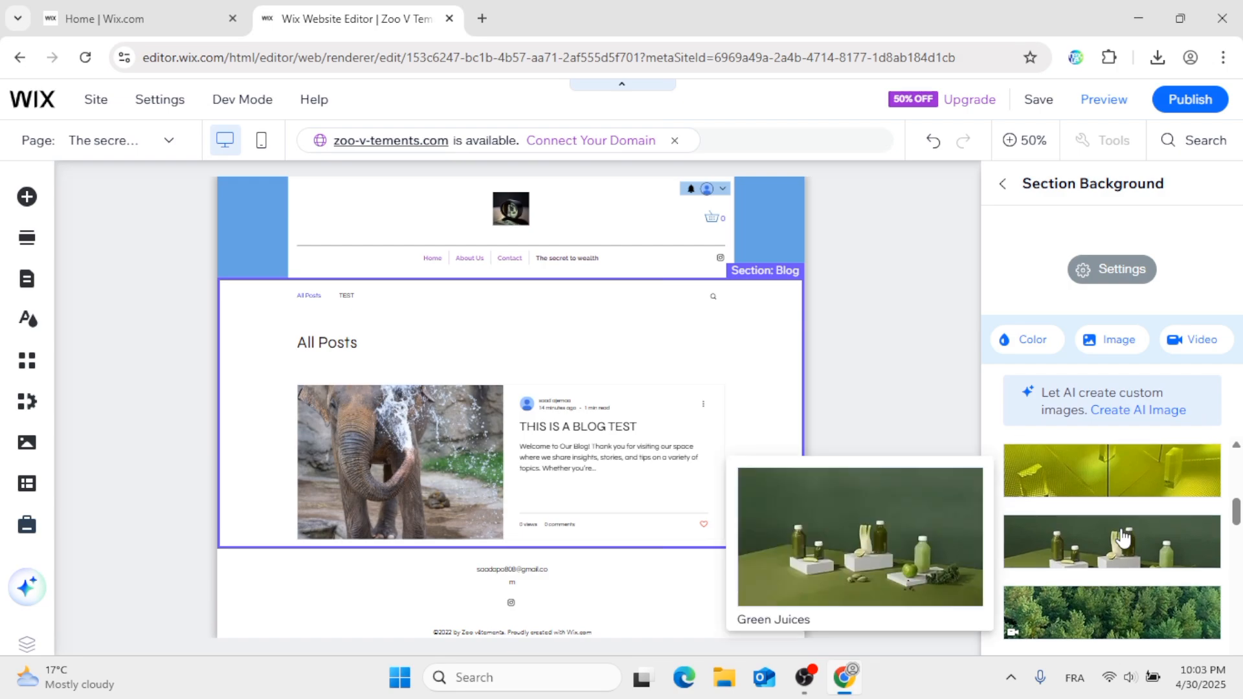
scroll(1123, 536, down, 2)
right_click(1122, 530)
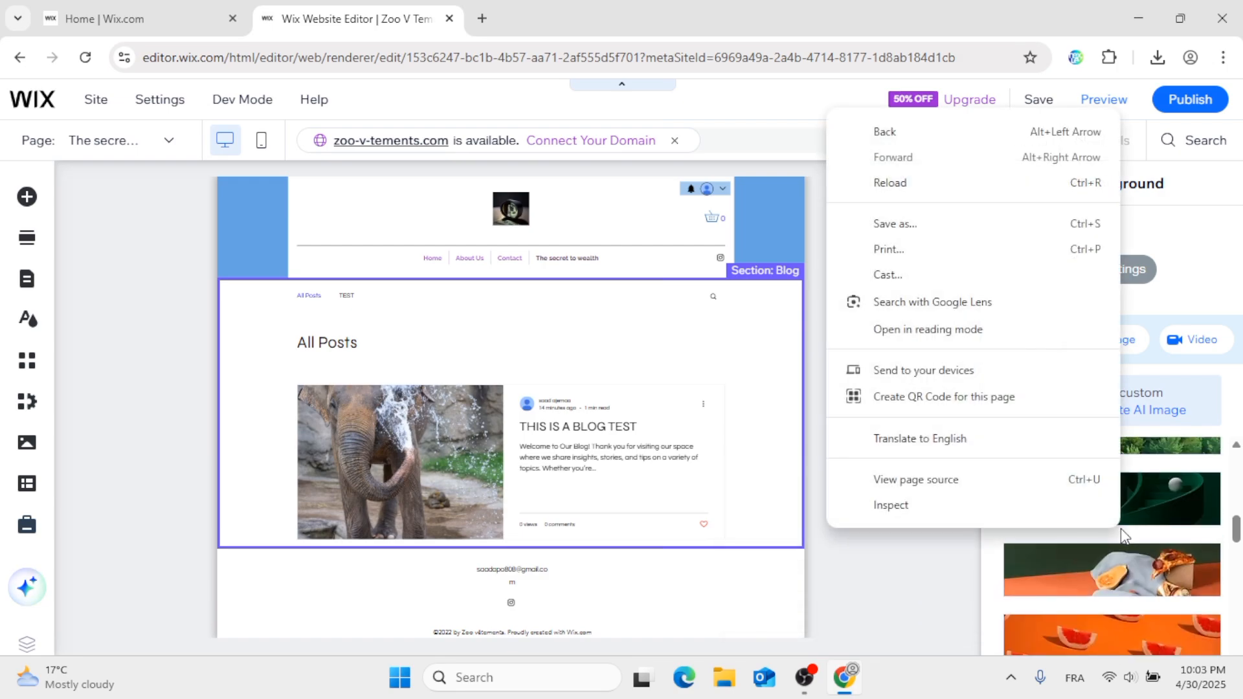
click(1097, 592)
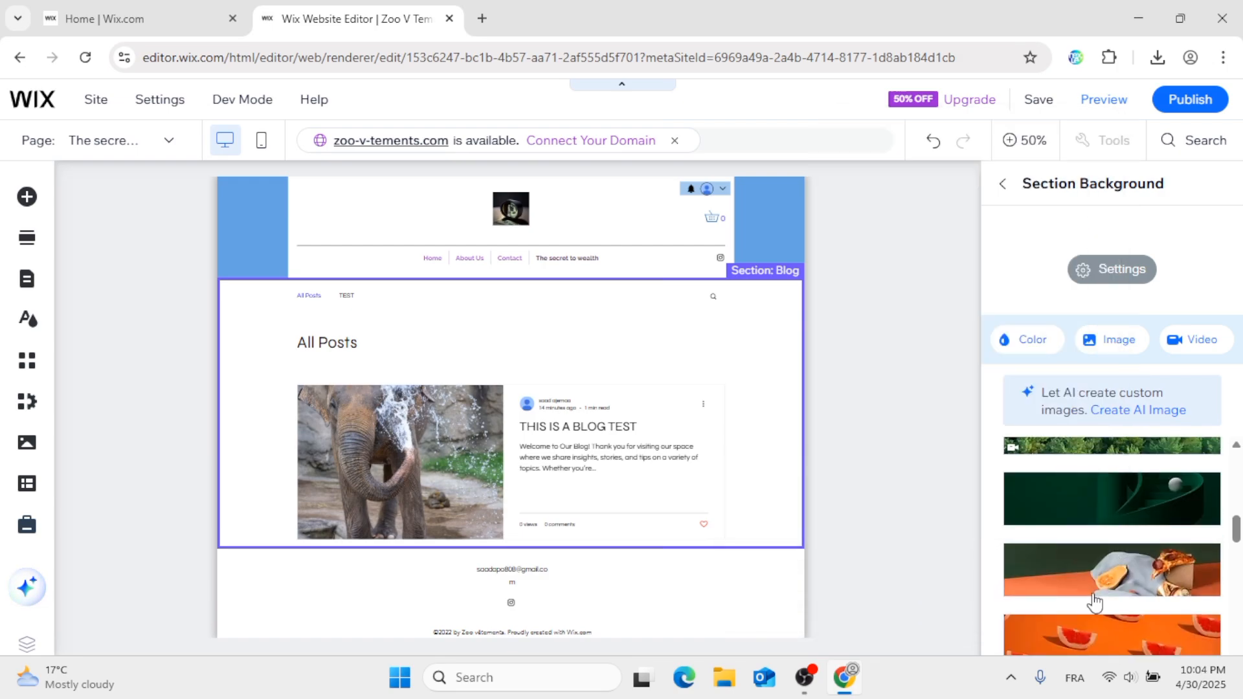
click(1111, 514)
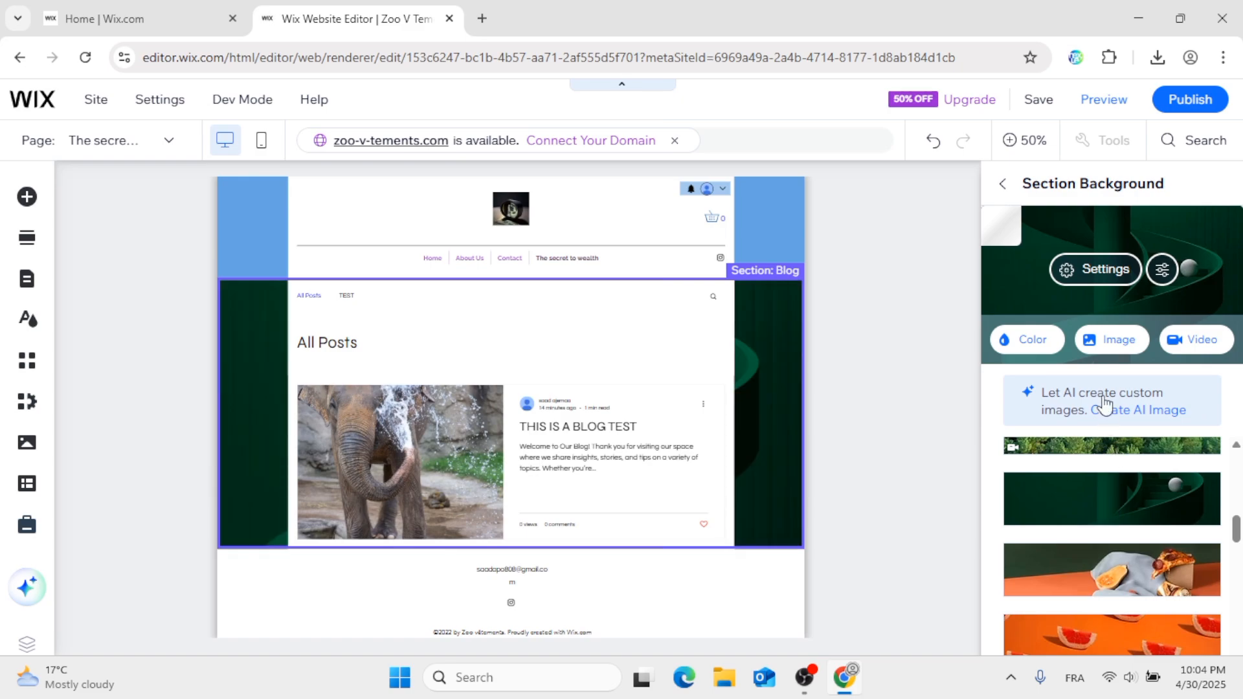
click(1007, 186)
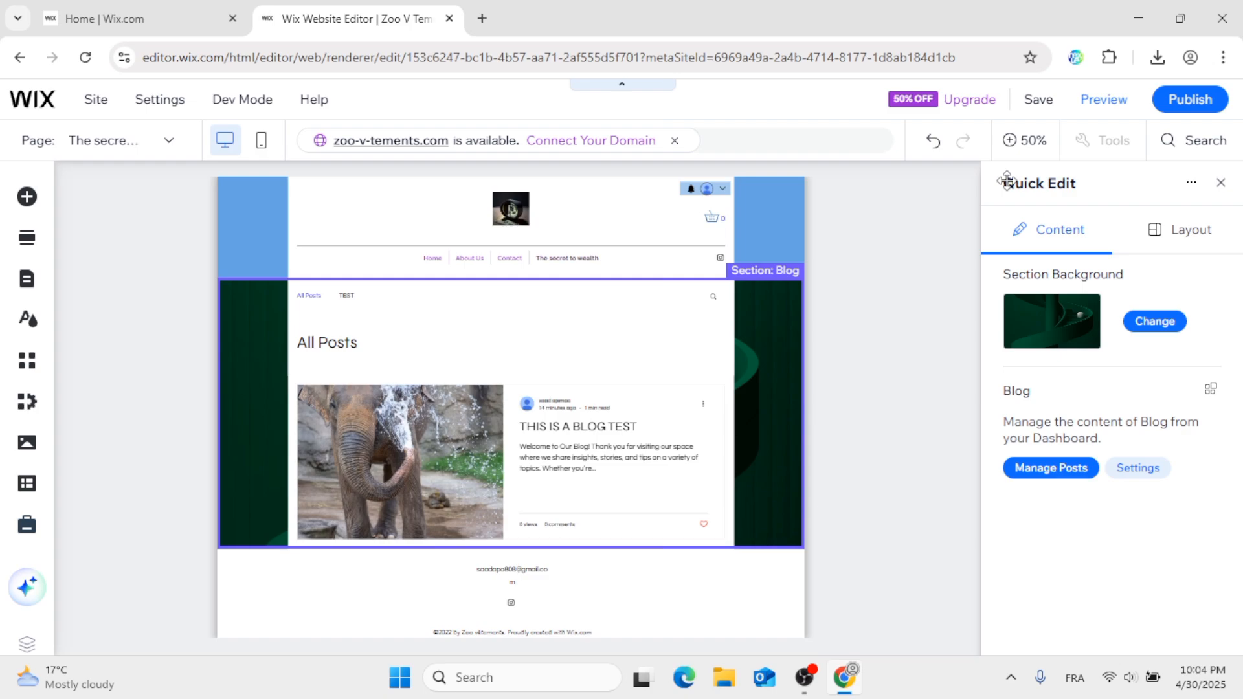
Check the layout options for the Blog section, close the quick editing options, and look over the blog page
click(1179, 252)
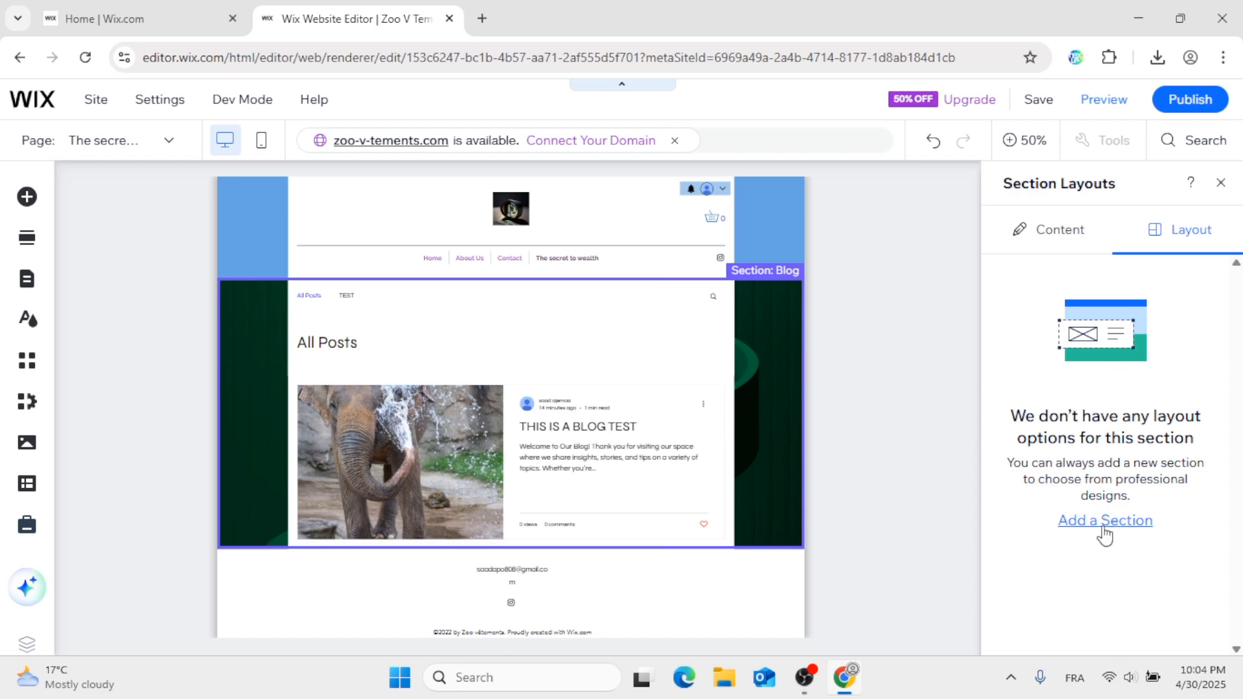
click(1221, 184)
scroll(845, 368, up, 3)
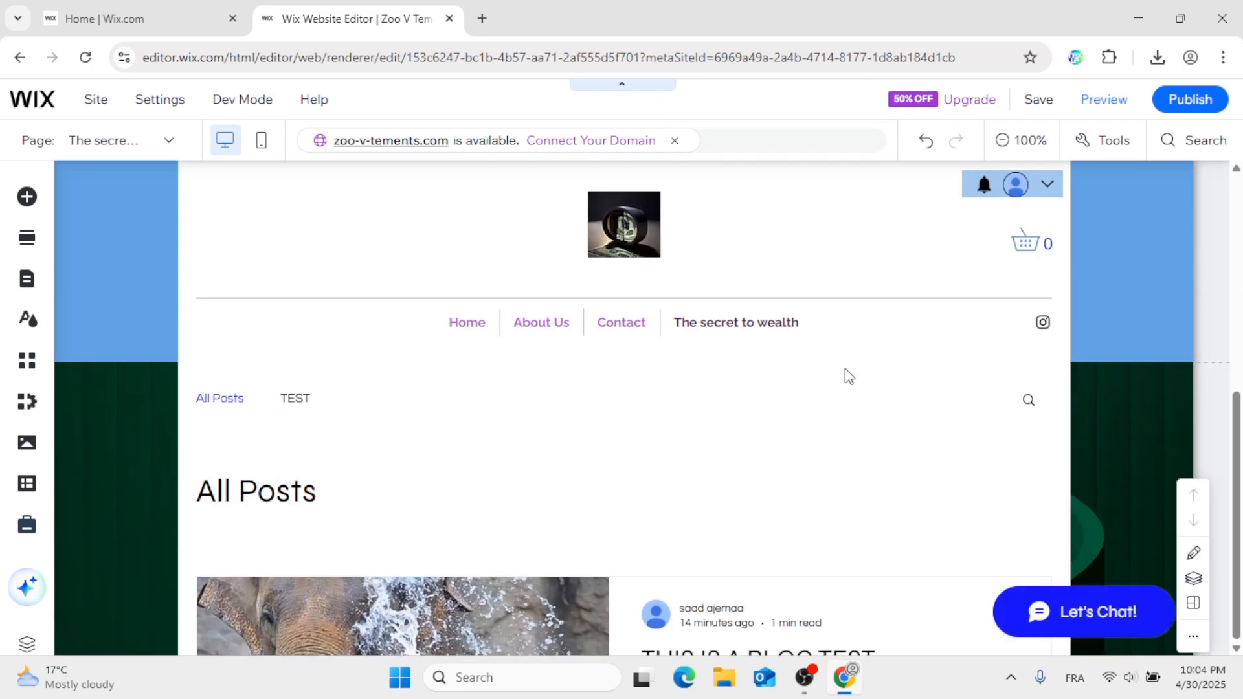
scroll(845, 368, down, 5)
scroll(845, 368, up, 3)
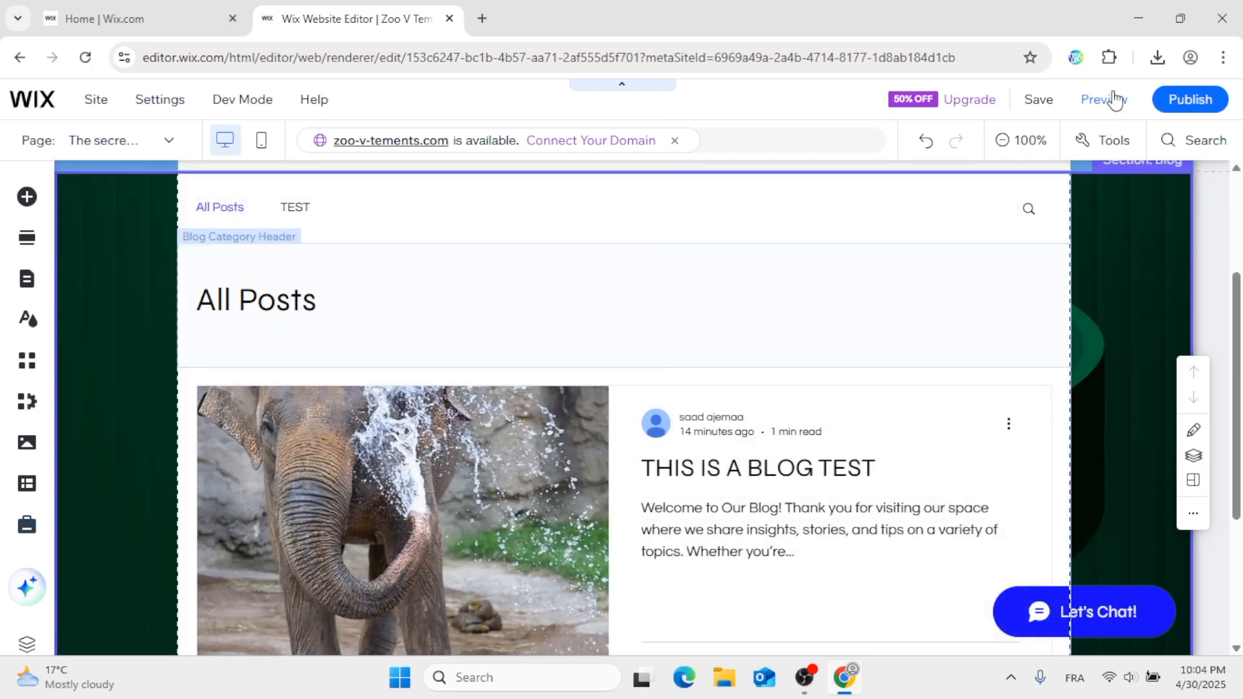
Publish the site with the latest blog page changes and dismiss the confirmation
click(1188, 101)
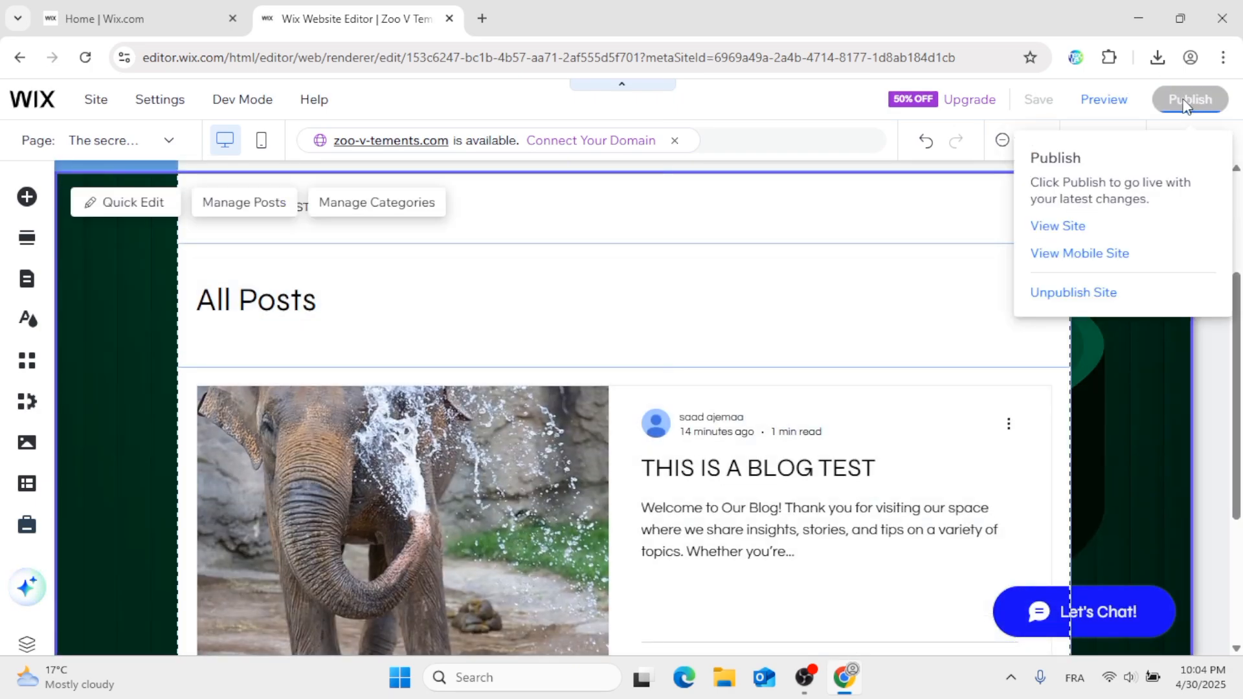
mouse_move(1034, 114)
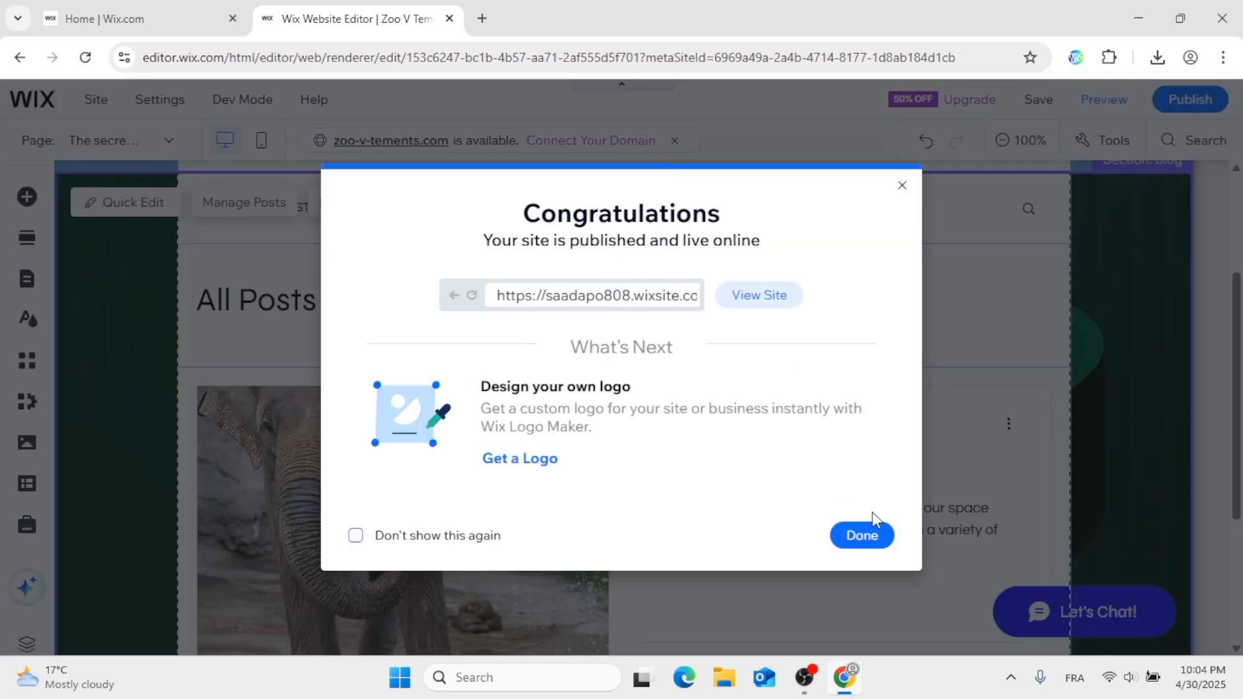
click(855, 532)
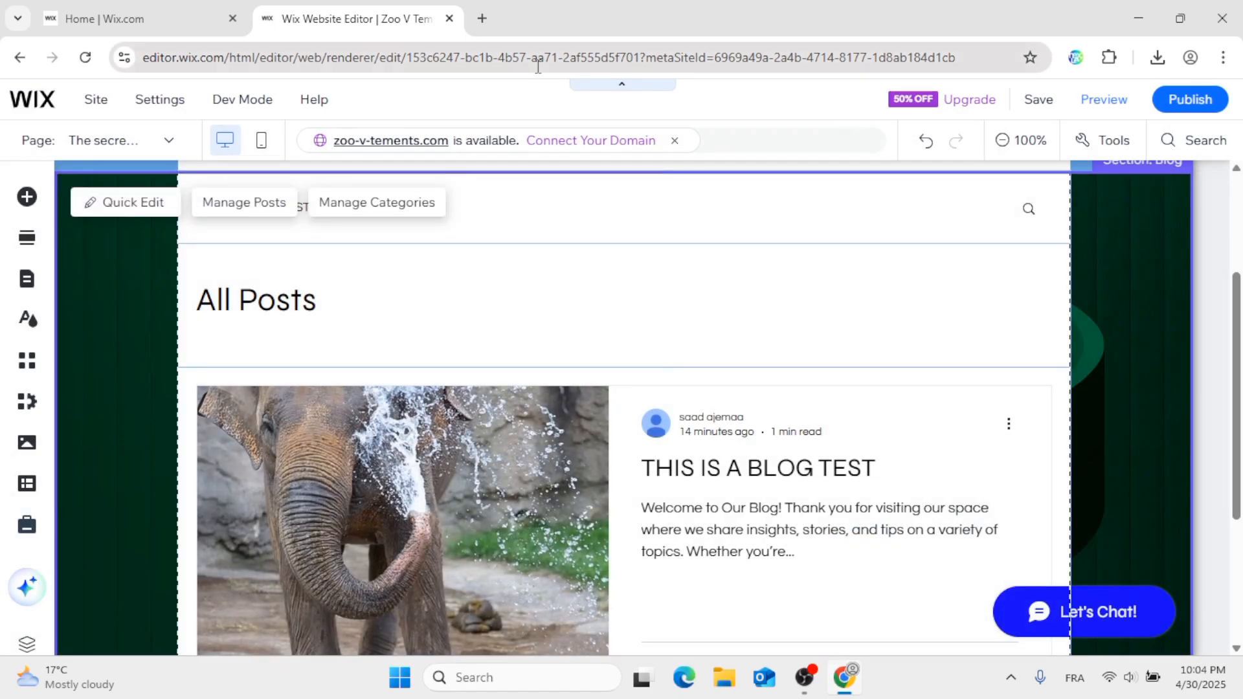
Close the site editor and open the Blog Overview in the site dashboard
click(449, 20)
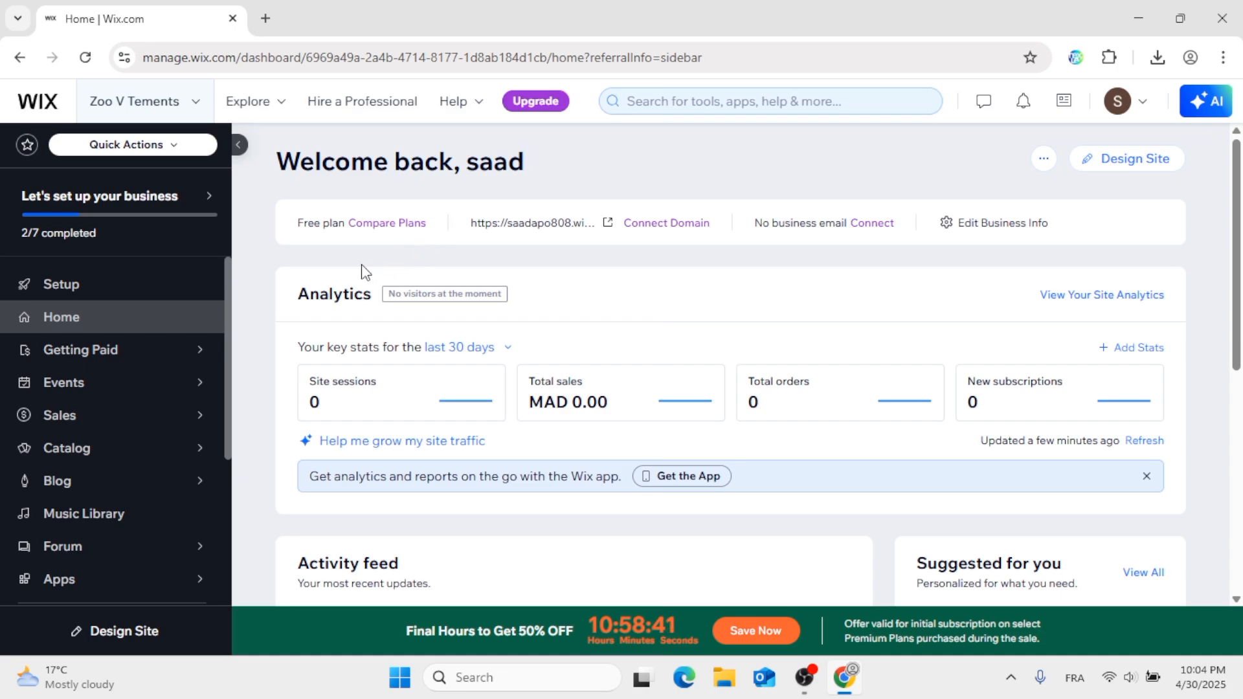
mouse_move(131, 500)
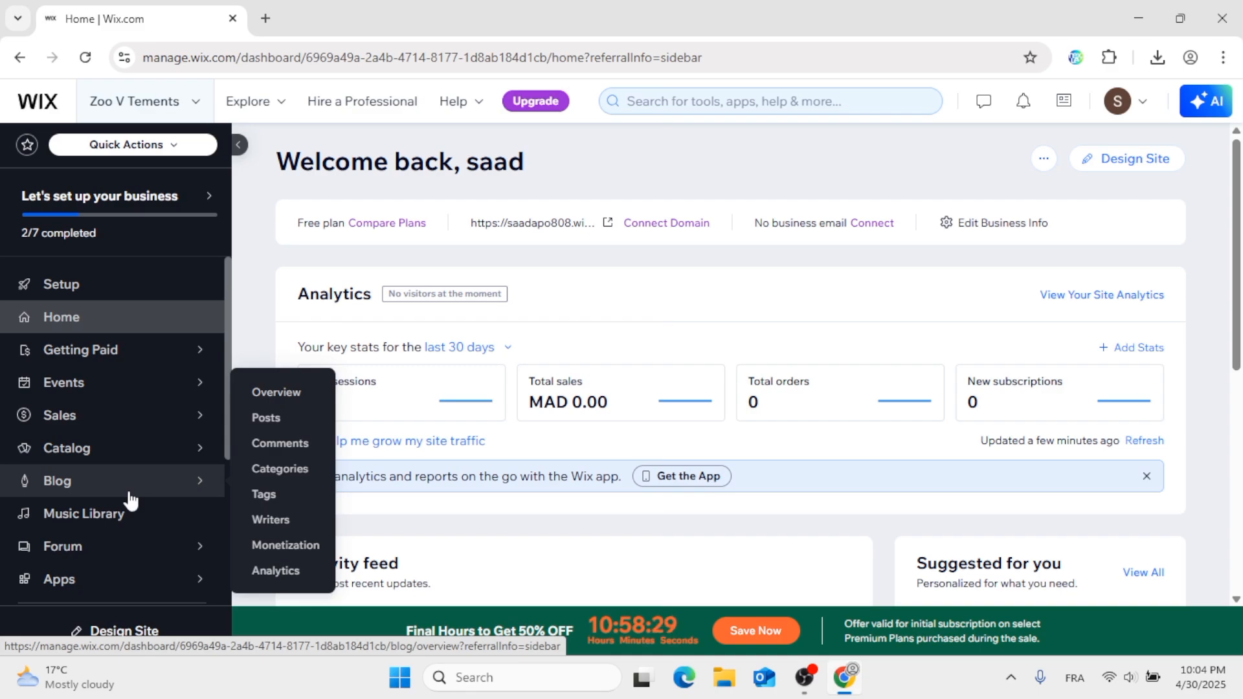
click(129, 497)
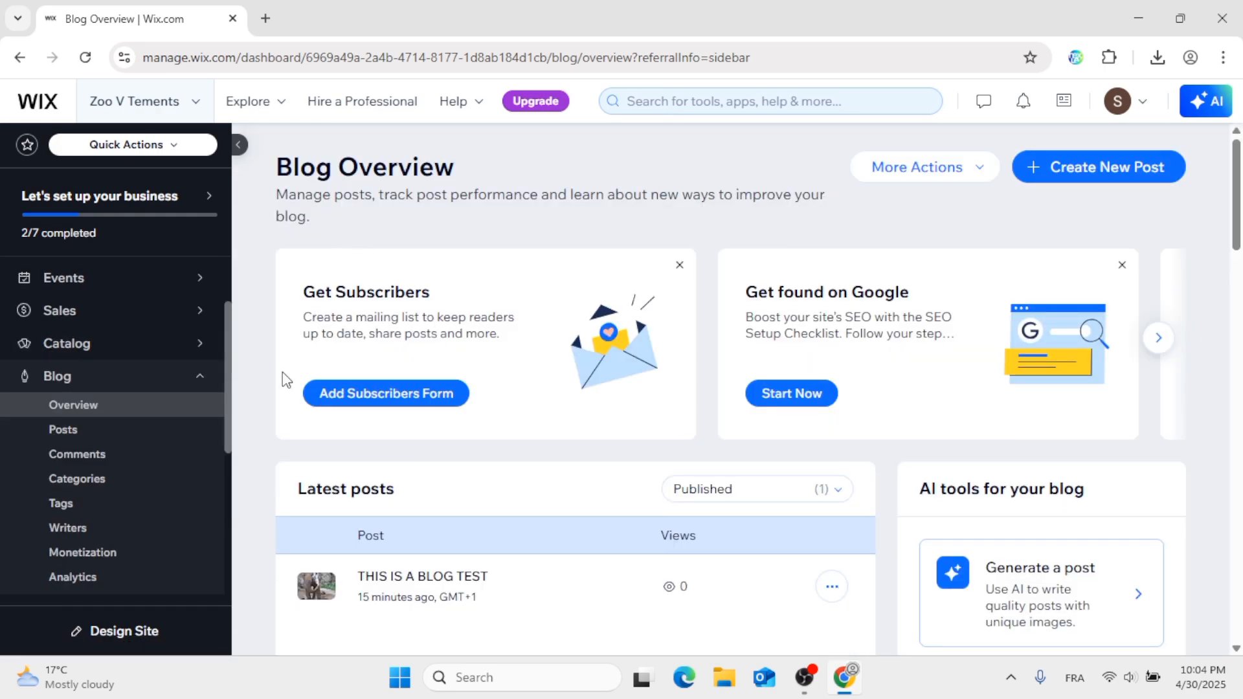
scroll(271, 414, down, 2)
scroll(271, 415, up, 1)
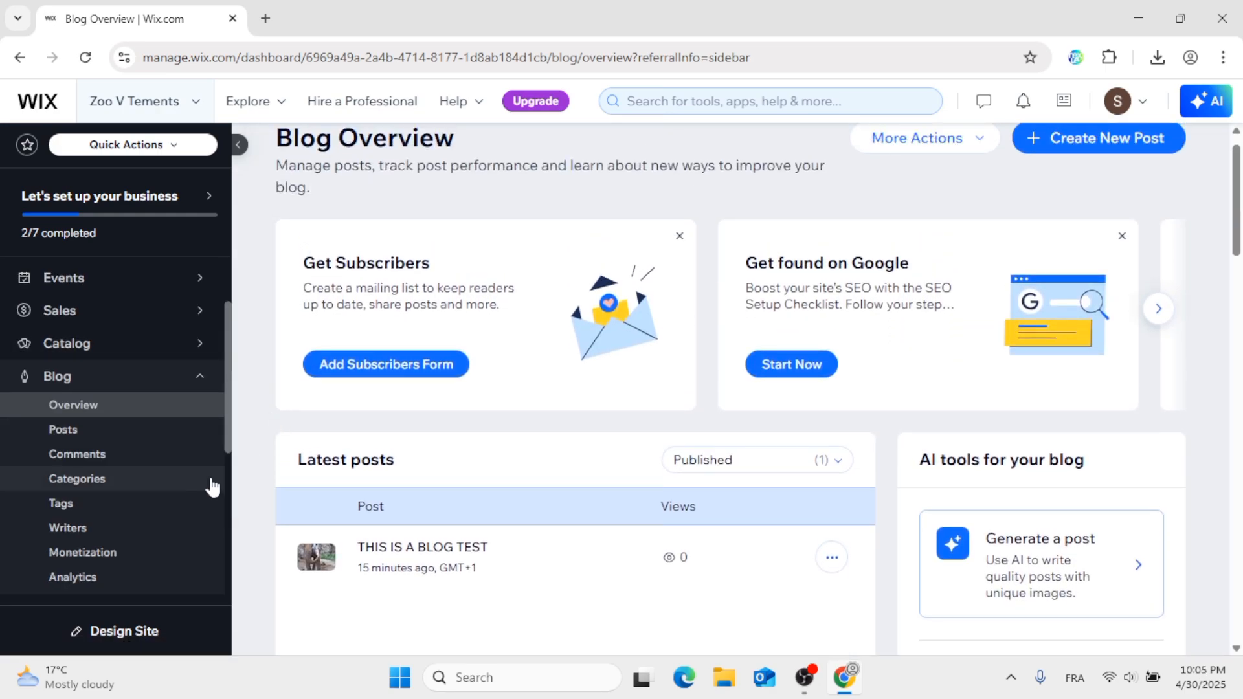
Open the blog's Monetization page and examine the helpful monetization tools it offers
click(57, 556)
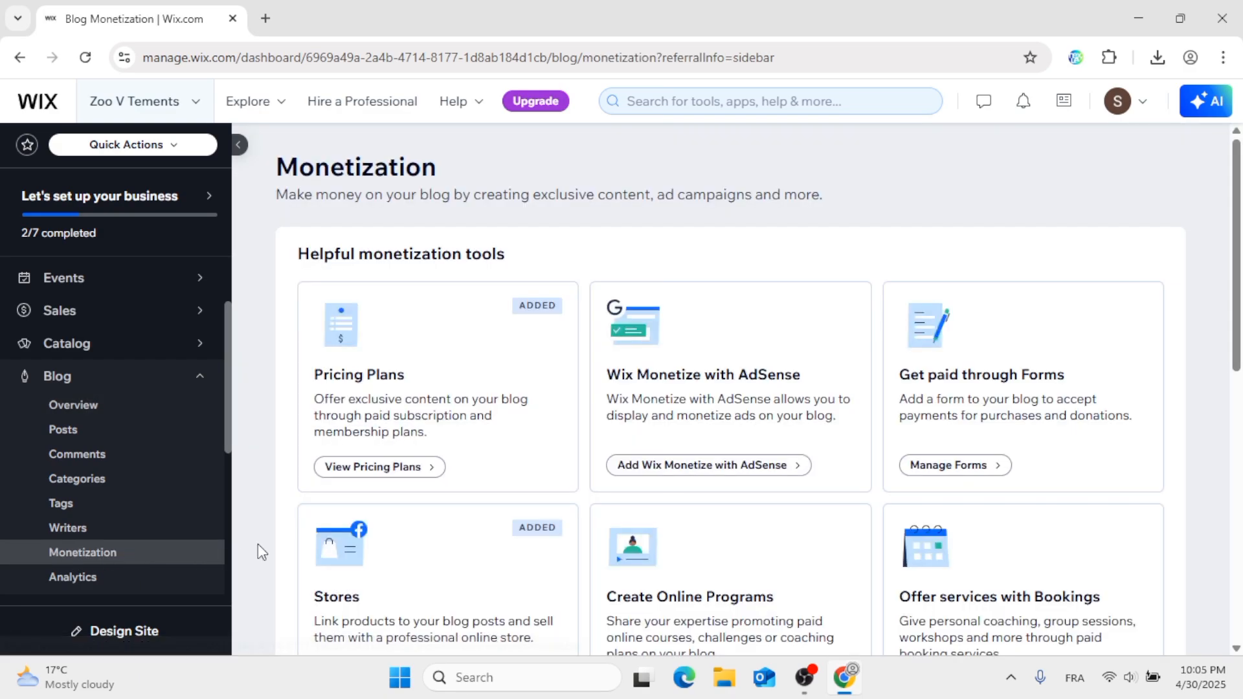
scroll(341, 414, down, 1)
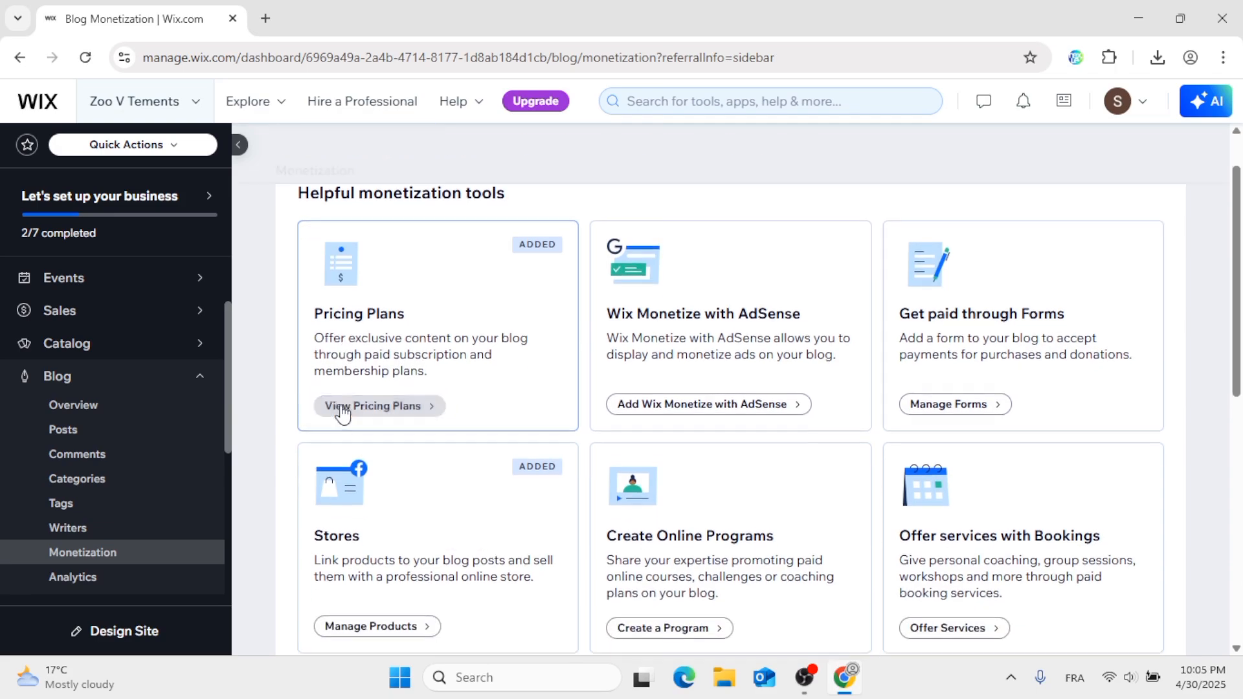
scroll(341, 413, up, 1)
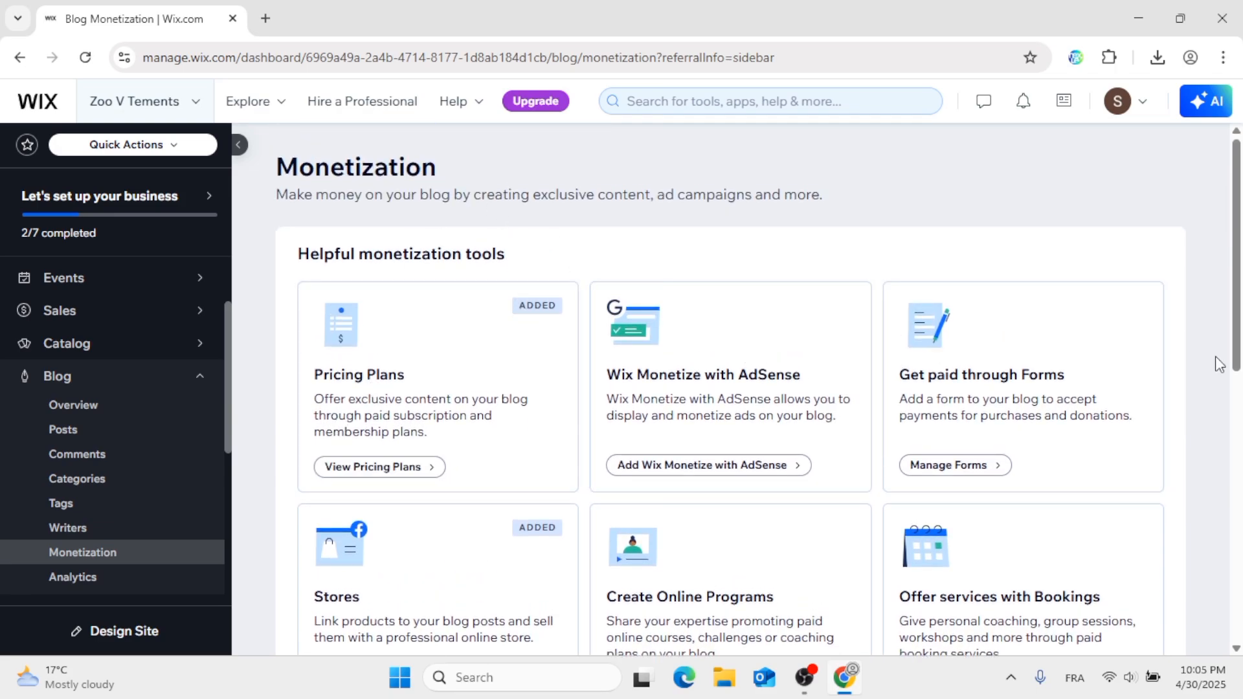
scroll(1220, 365, down, 1)
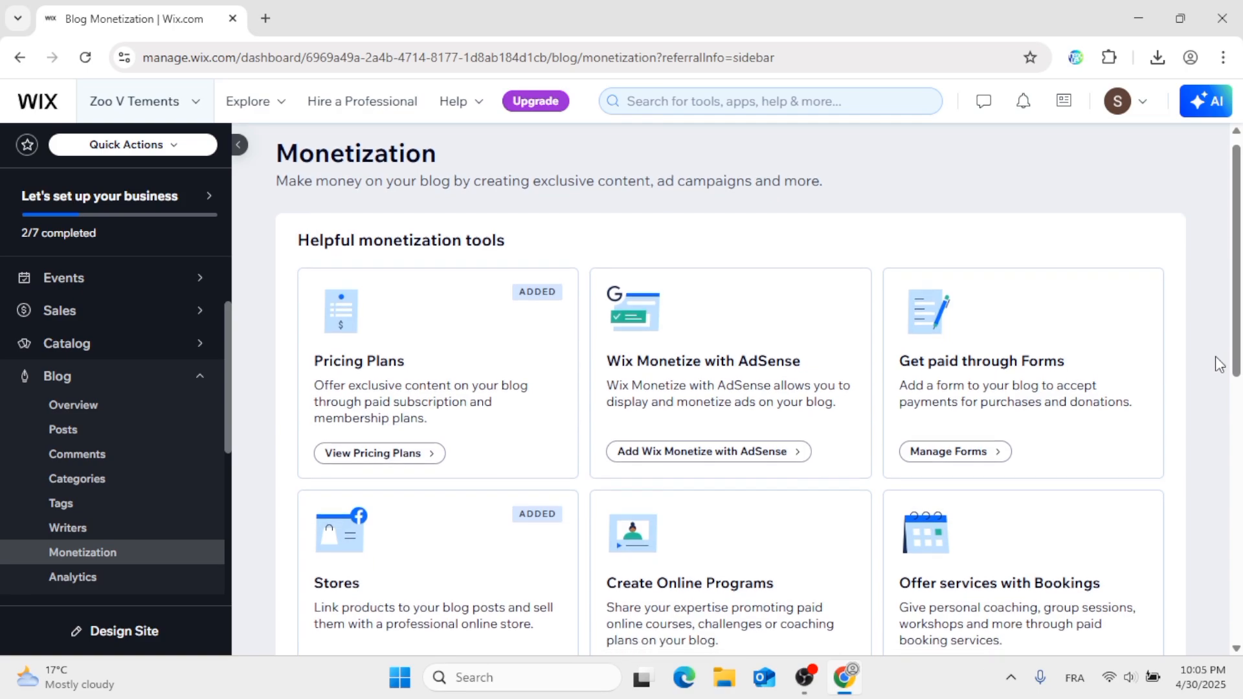
scroll(1220, 364, down, 1)
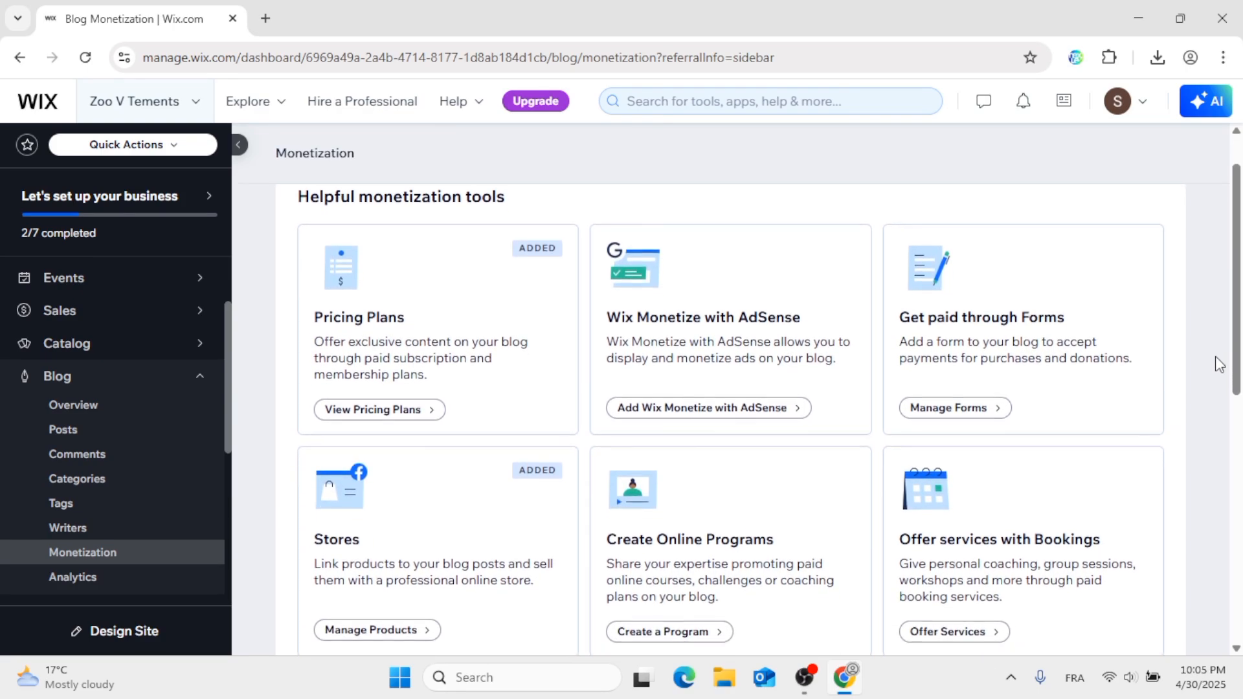
scroll(1219, 364, up, 1)
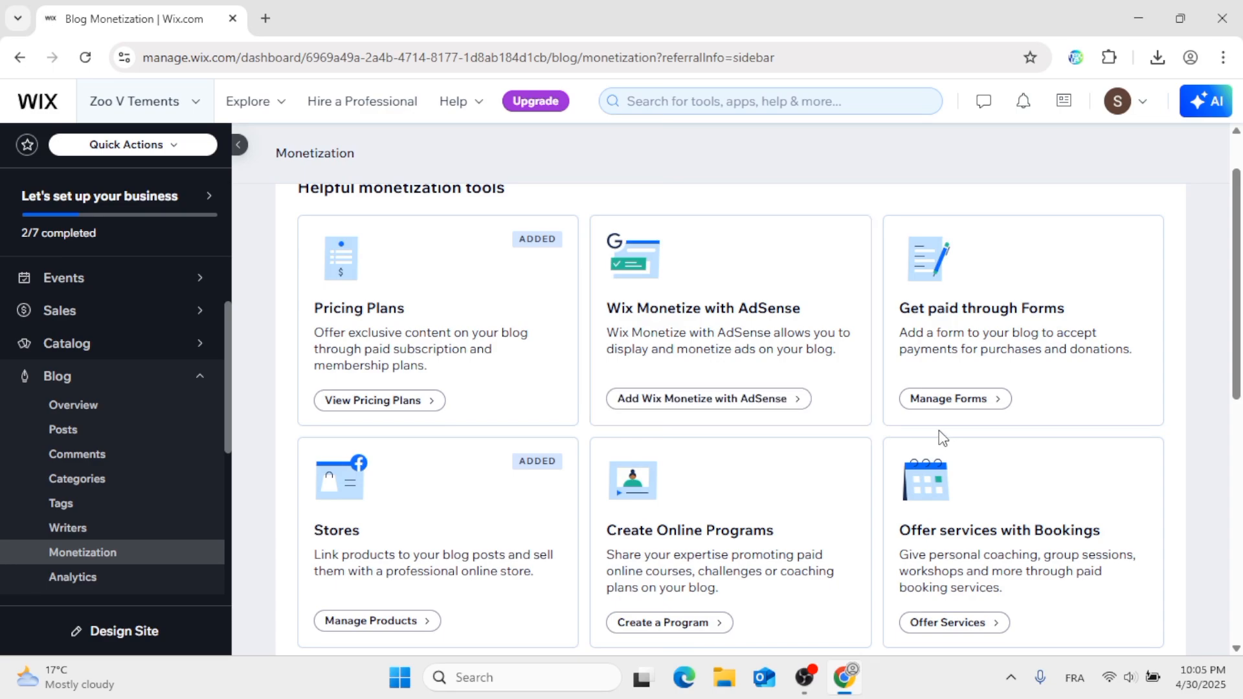
scroll(806, 508, down, 3)
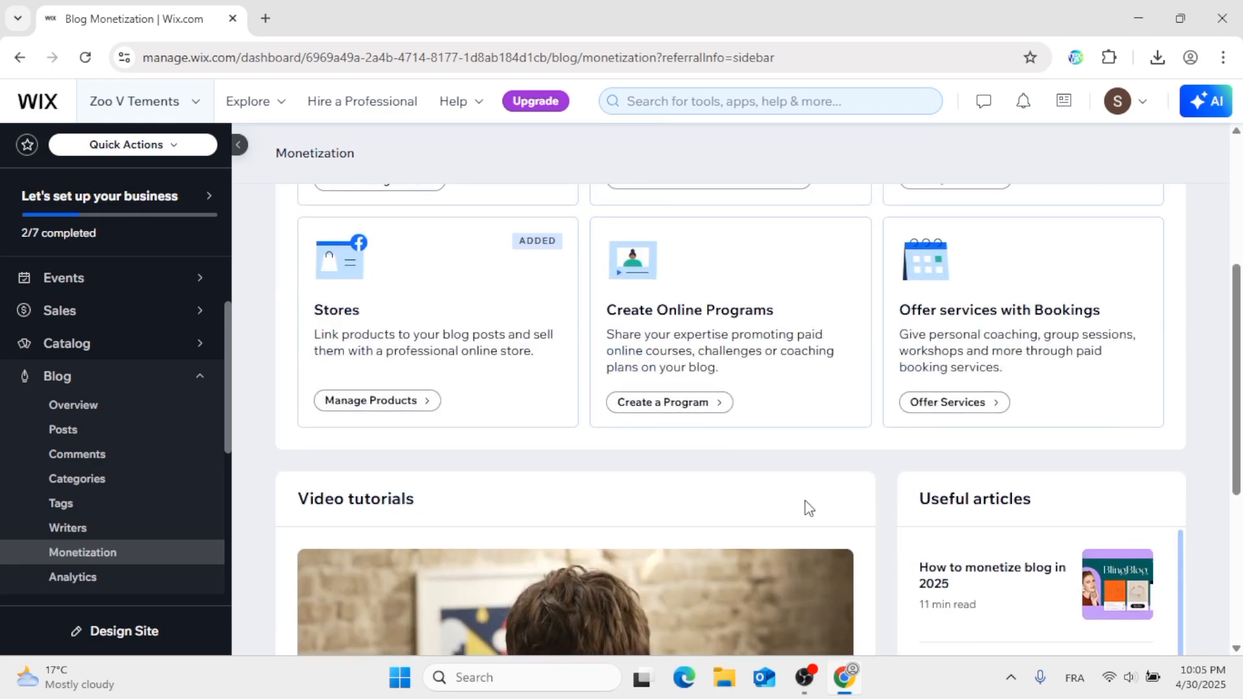
scroll(807, 509, up, 4)
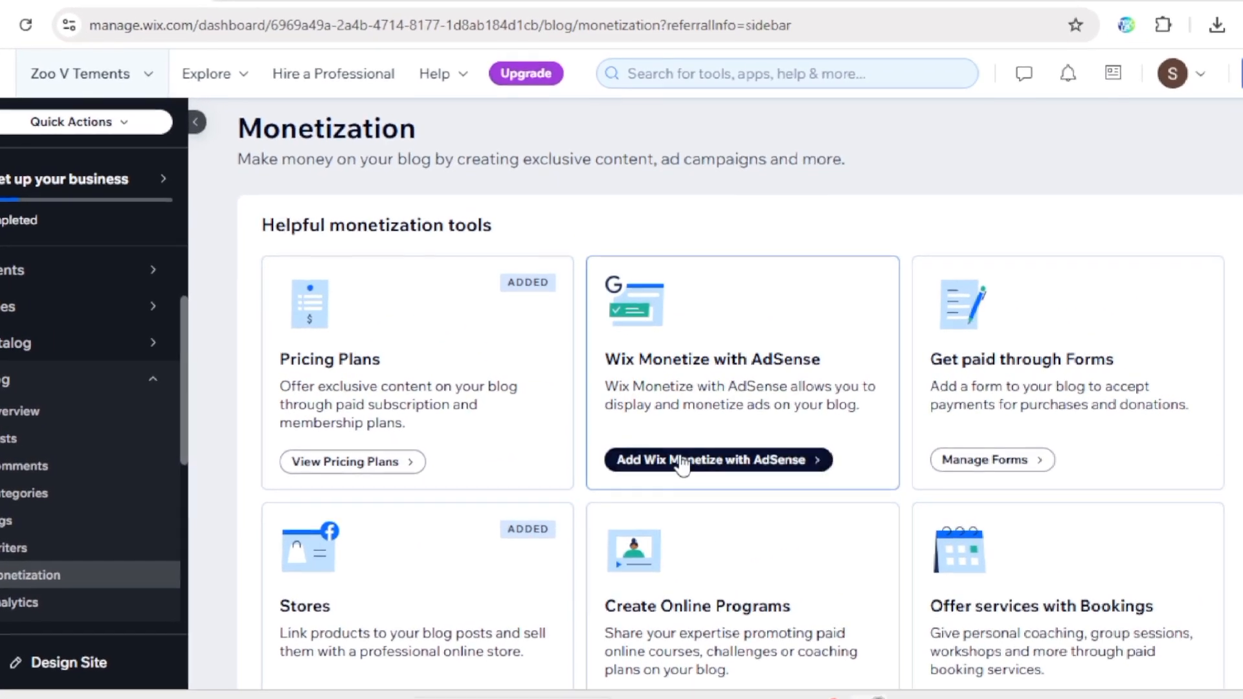
Add the Wix Monetize with AdSense app to the site and agree to its permissions
click(682, 460)
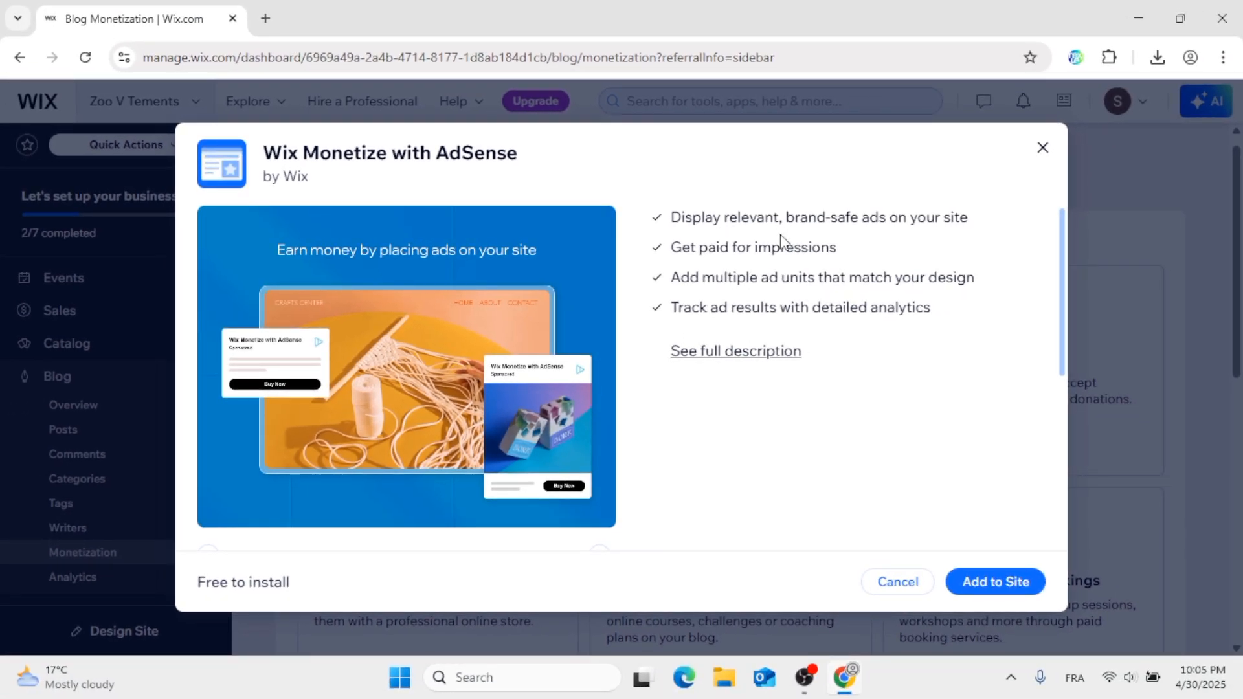
scroll(840, 275, down, 1)
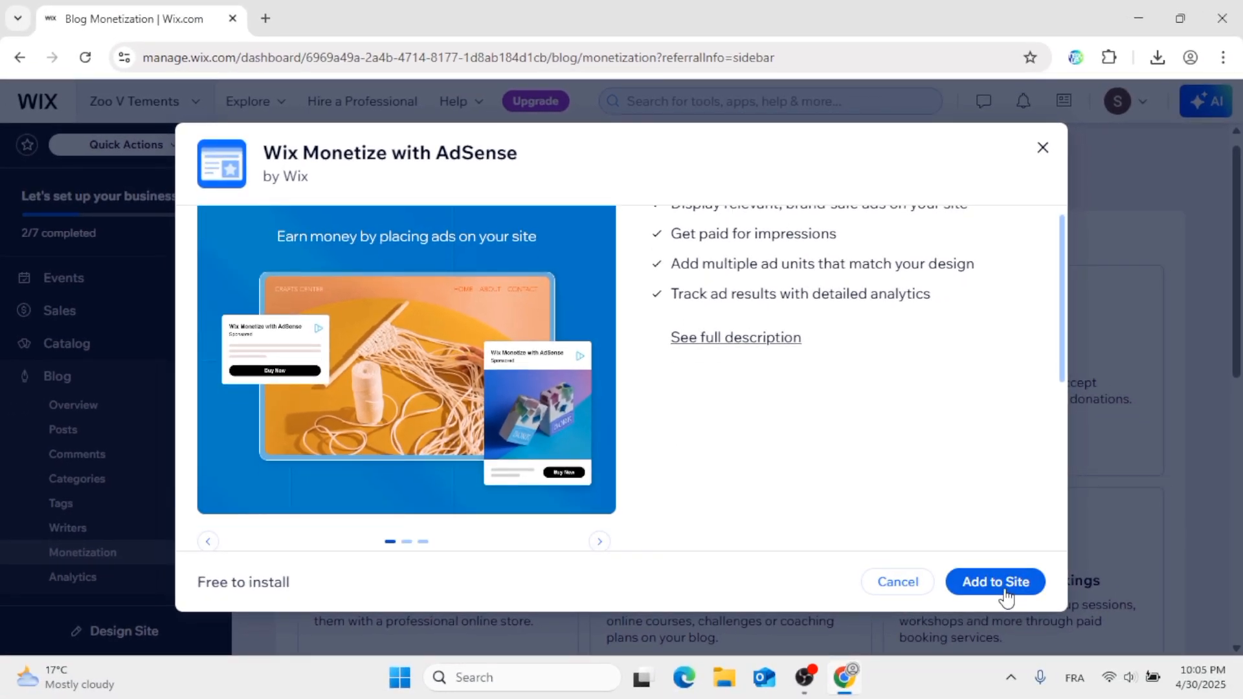
click(995, 582)
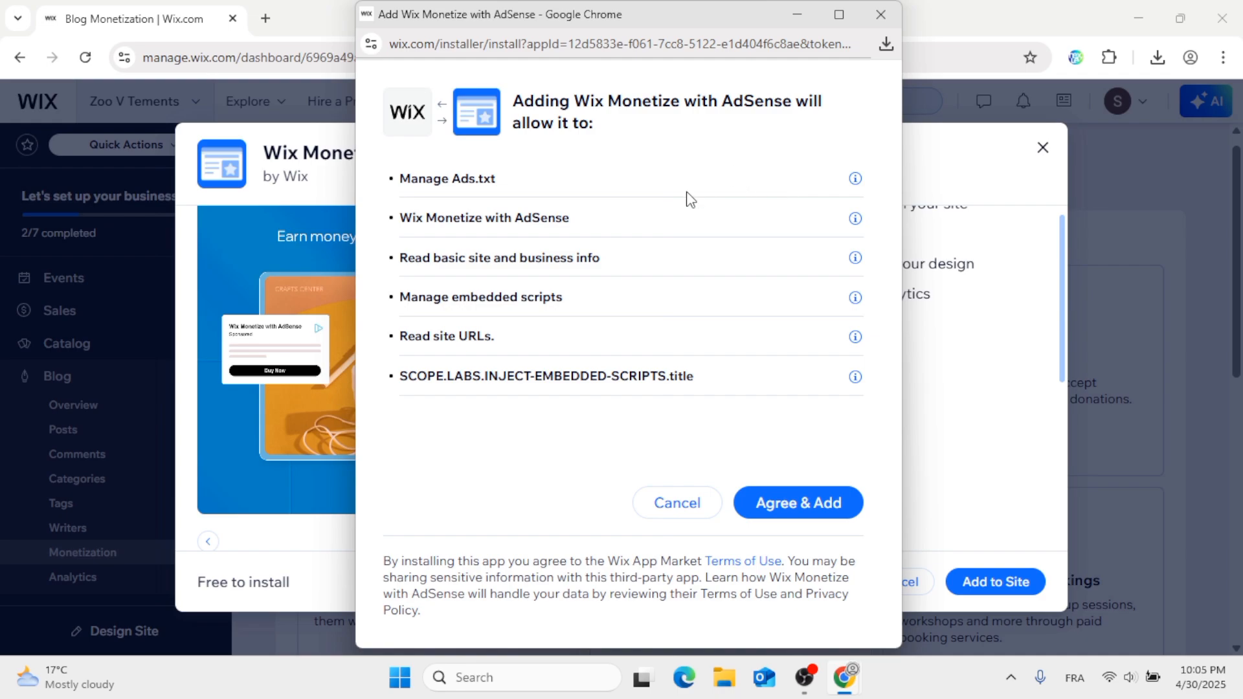
click(814, 509)
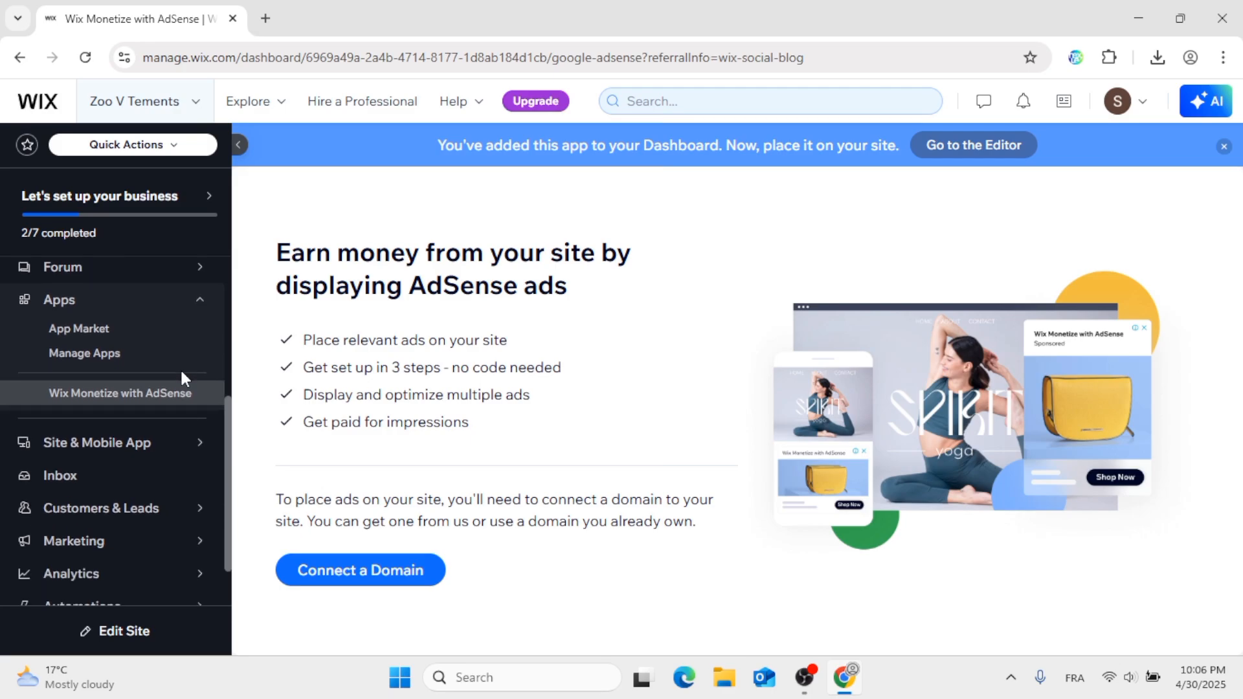
Return to the blog's Monetization page and look over its tools, video tutorials and useful articles
scroll(181, 379, down, 2)
scroll(154, 392, up, 4)
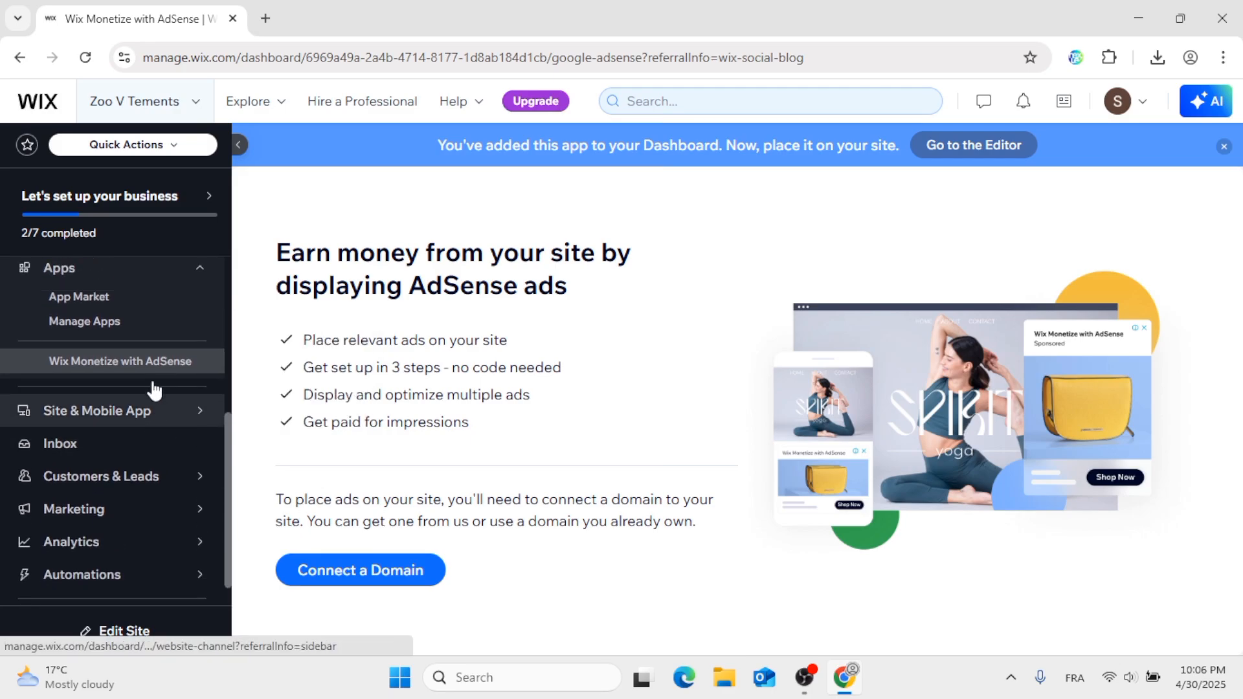
mouse_move(154, 394)
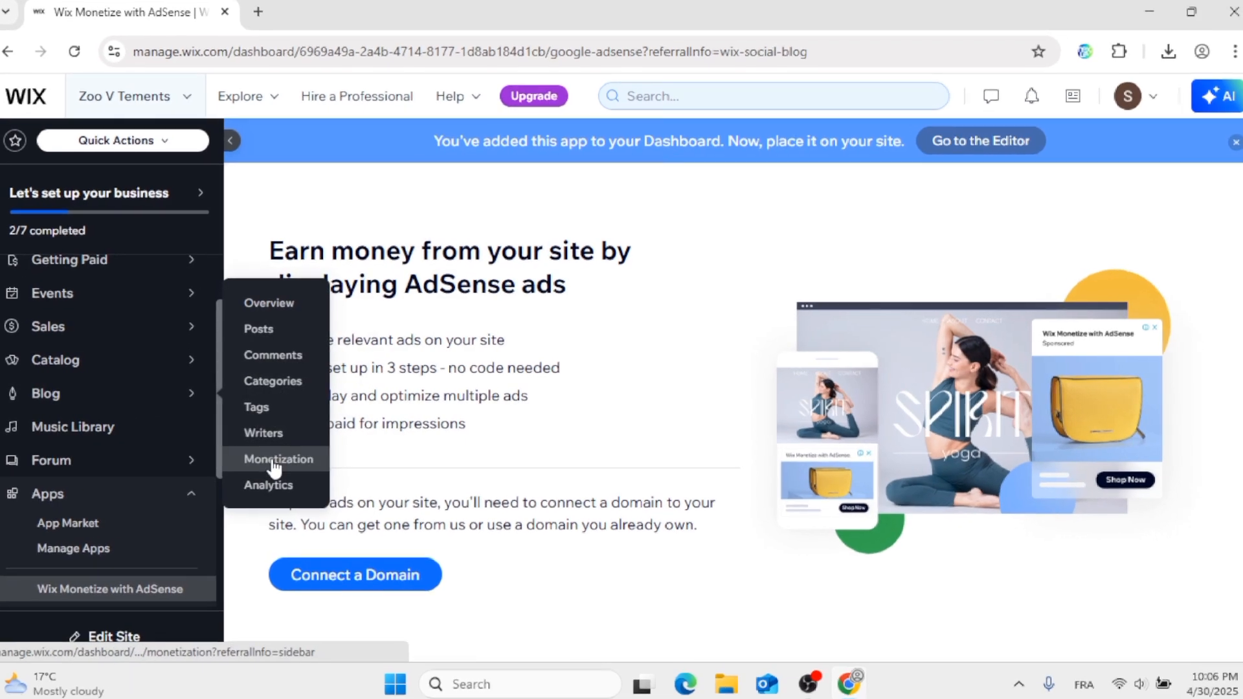
click(285, 457)
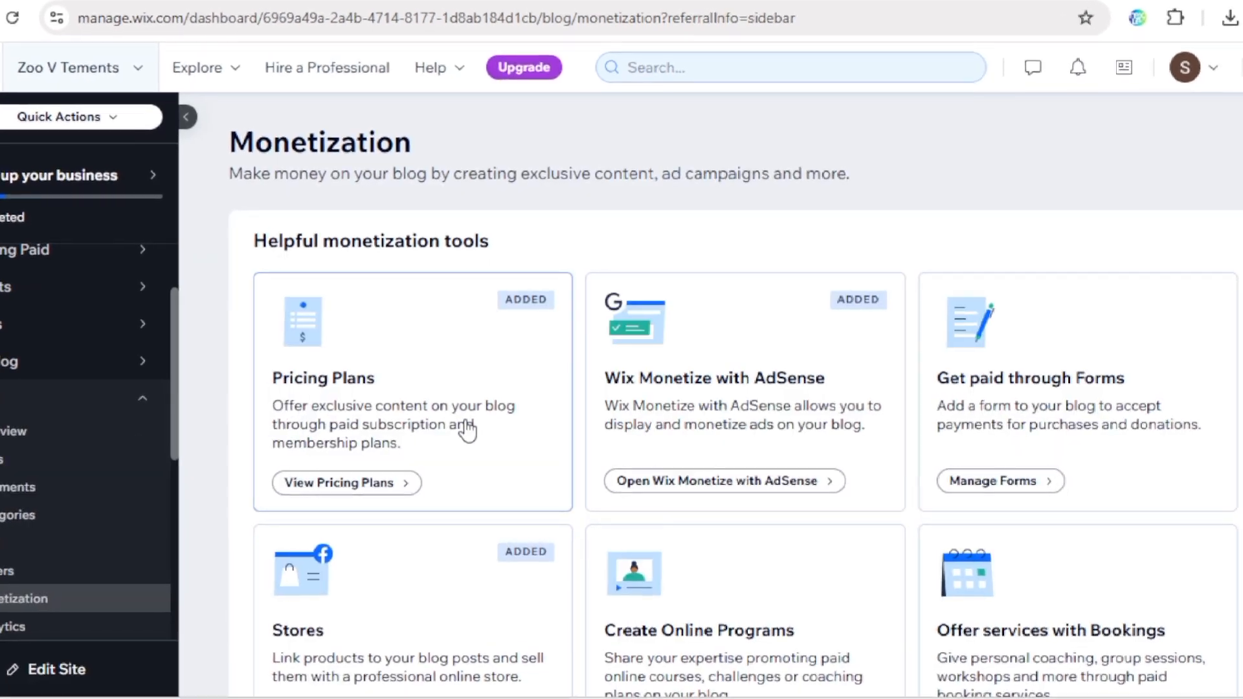
scroll(467, 424, down, 2)
scroll(468, 424, up, 2)
scroll(868, 249, down, 2)
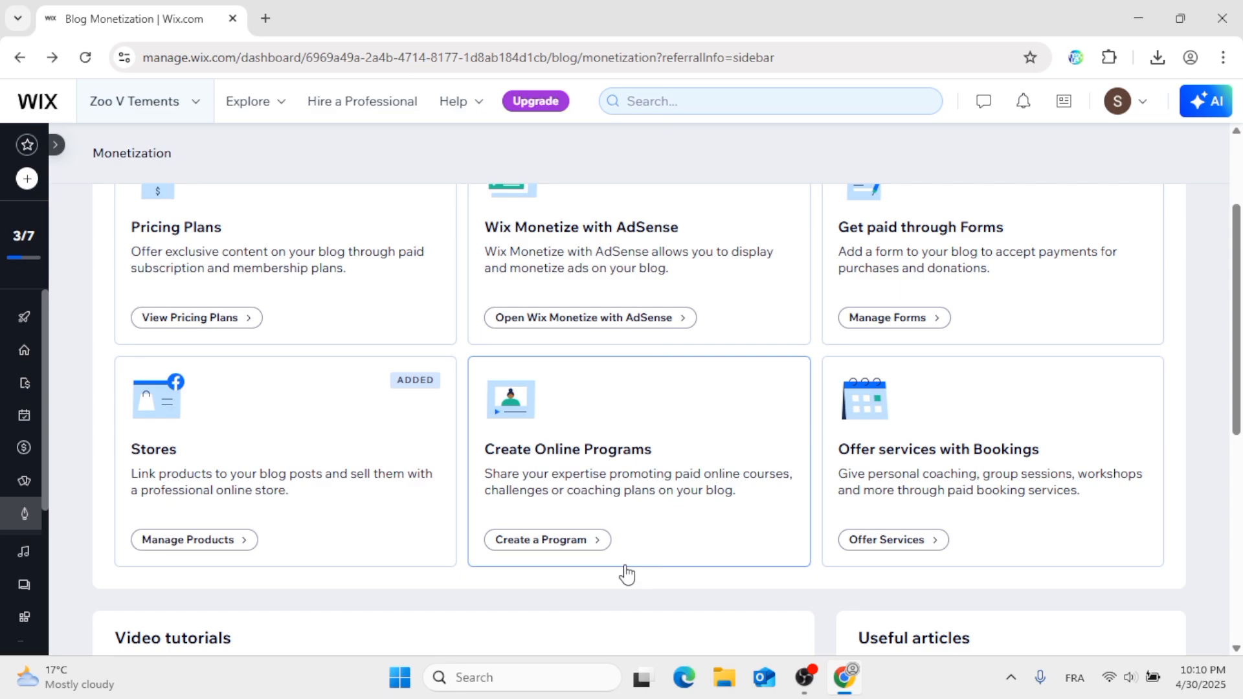
scroll(626, 574, down, 6)
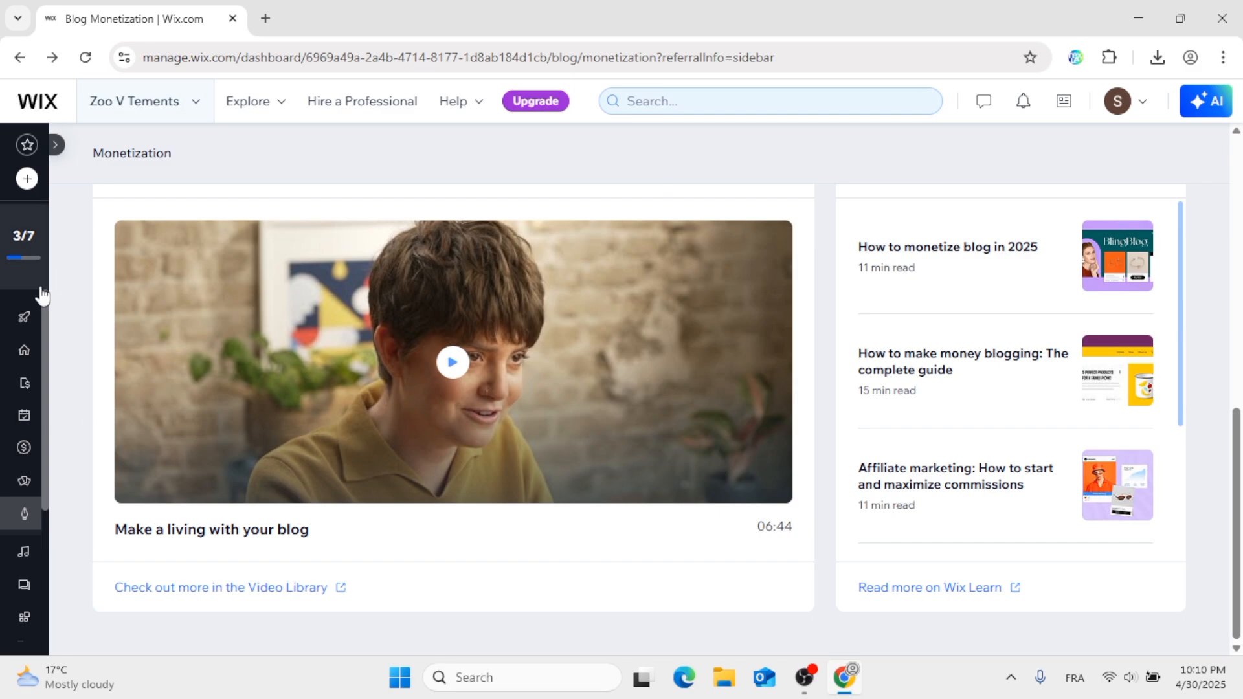
Expand the dashboard's collapsed navigation, open the Blog Overview and look over the latest posts
mouse_move(13, 397)
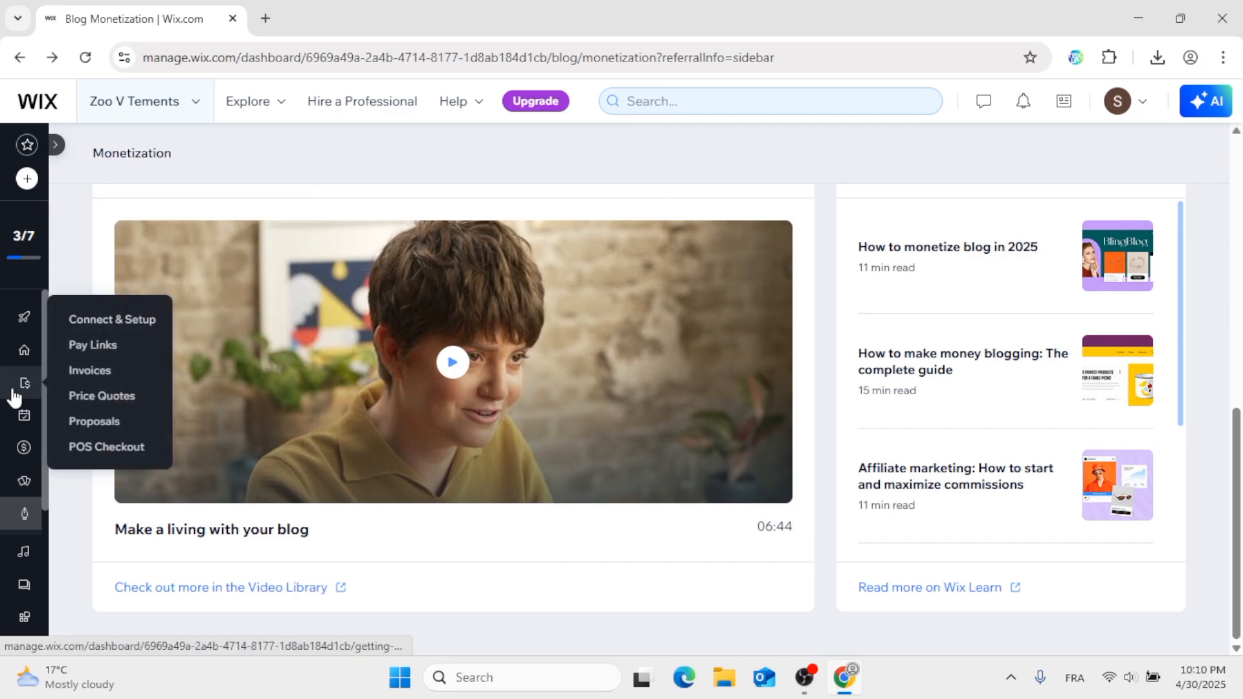
click(57, 146)
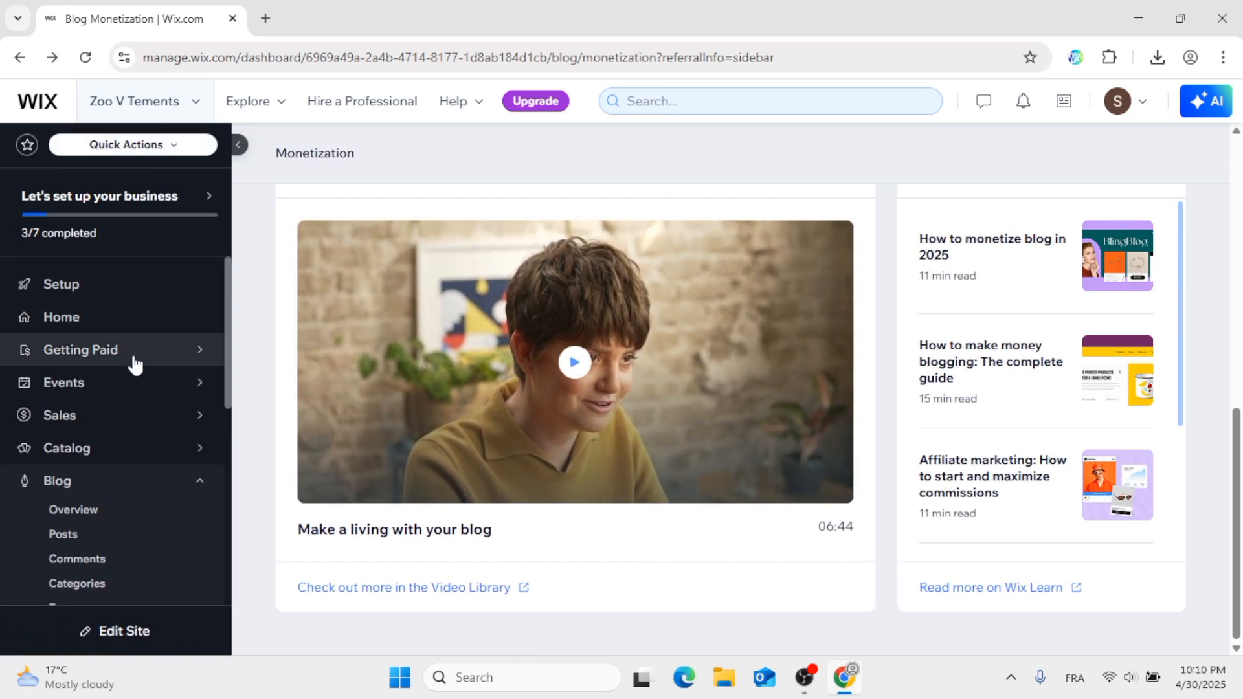
click(62, 492)
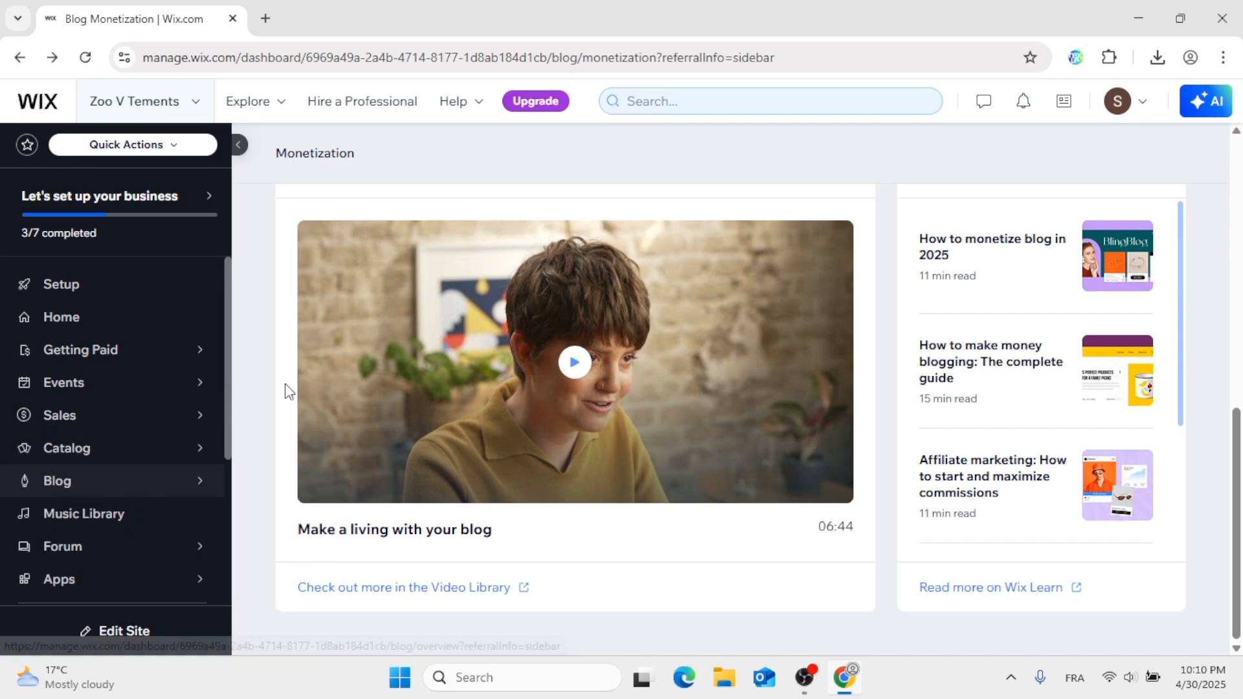
click(184, 487)
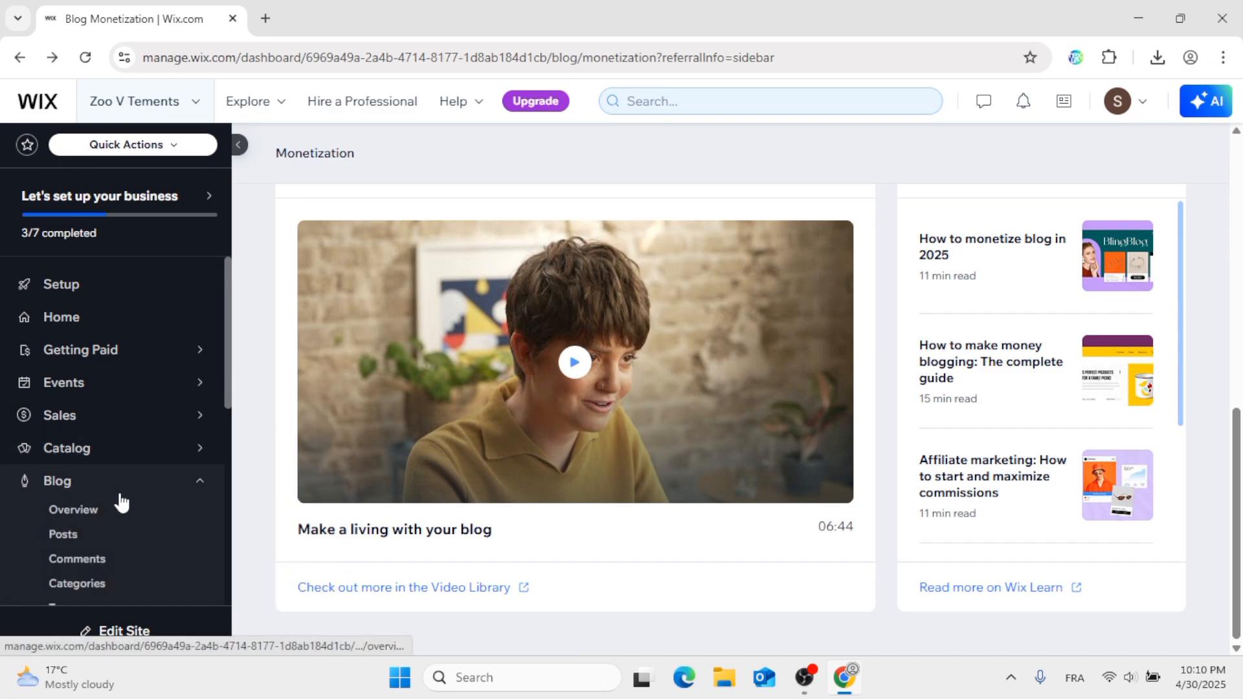
click(79, 513)
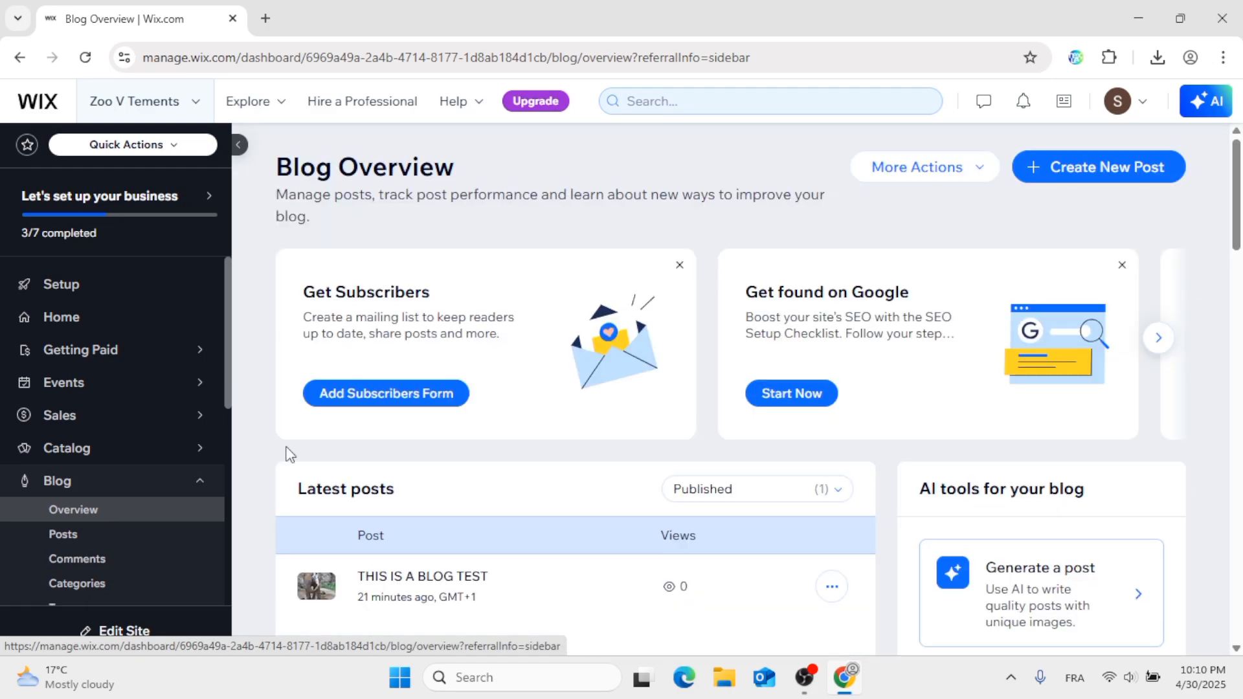
scroll(468, 436, down, 3)
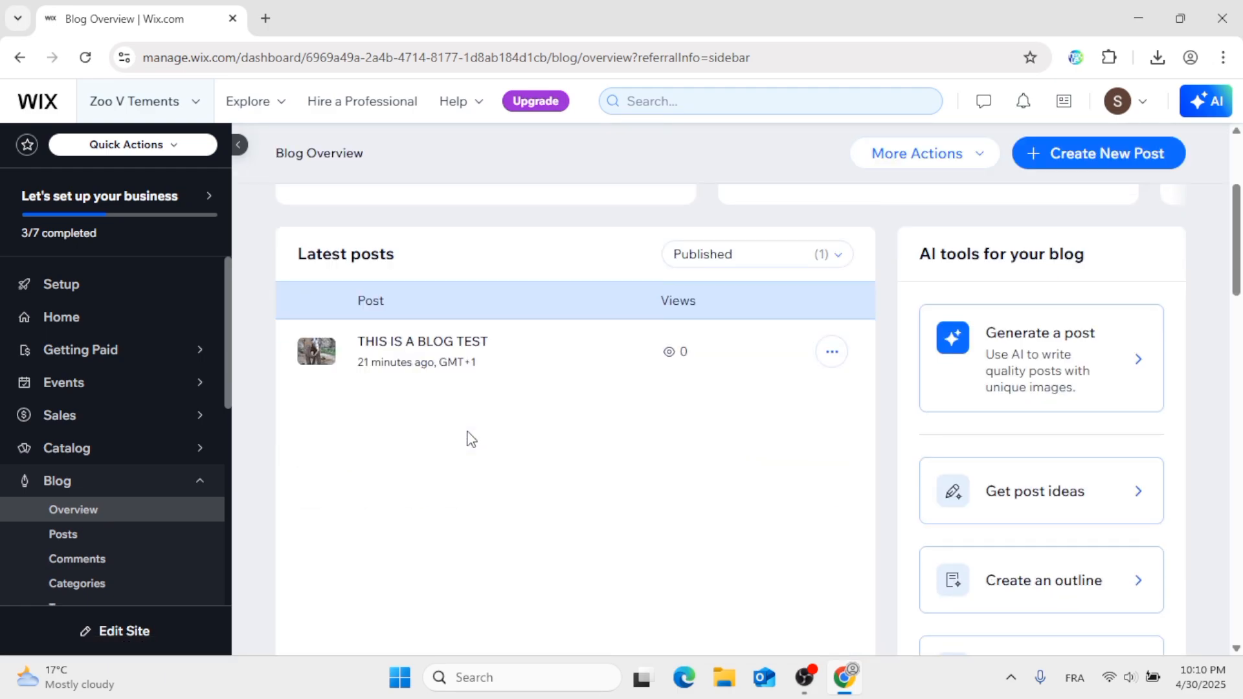
scroll(527, 397, up, 3)
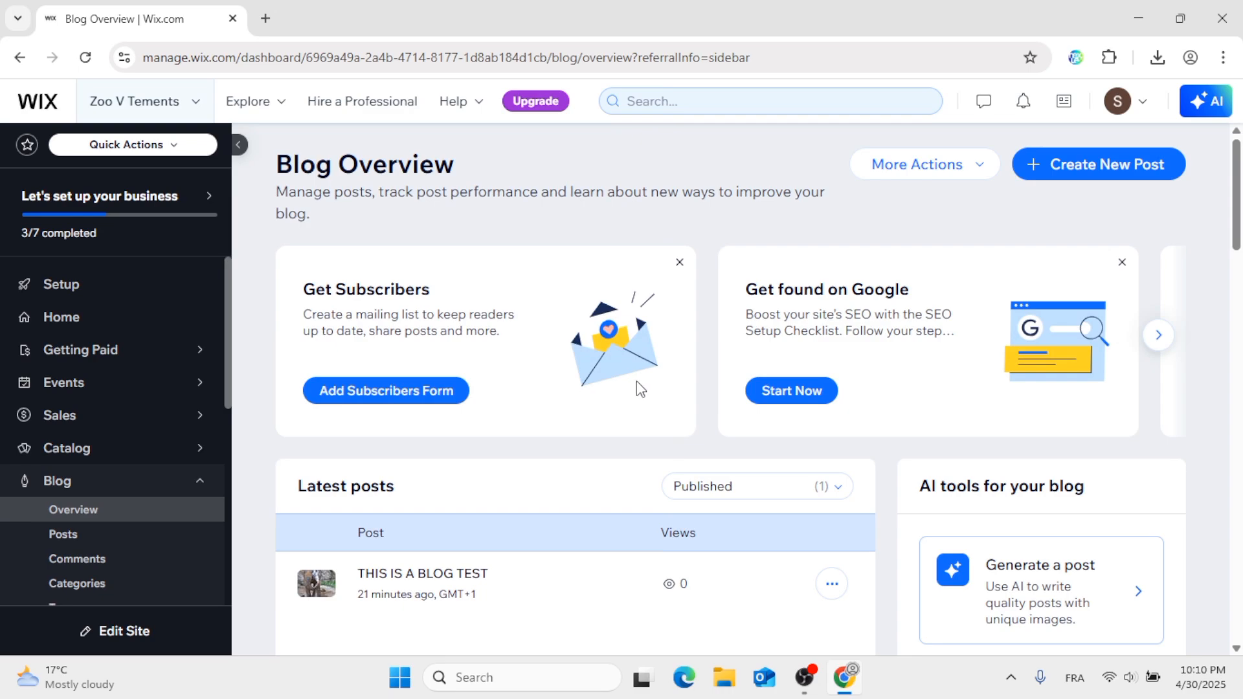
Browse the blog suggestion cards through to the Google Ads one and back to the first, and minimize the browser
click(1159, 335)
click(1157, 342)
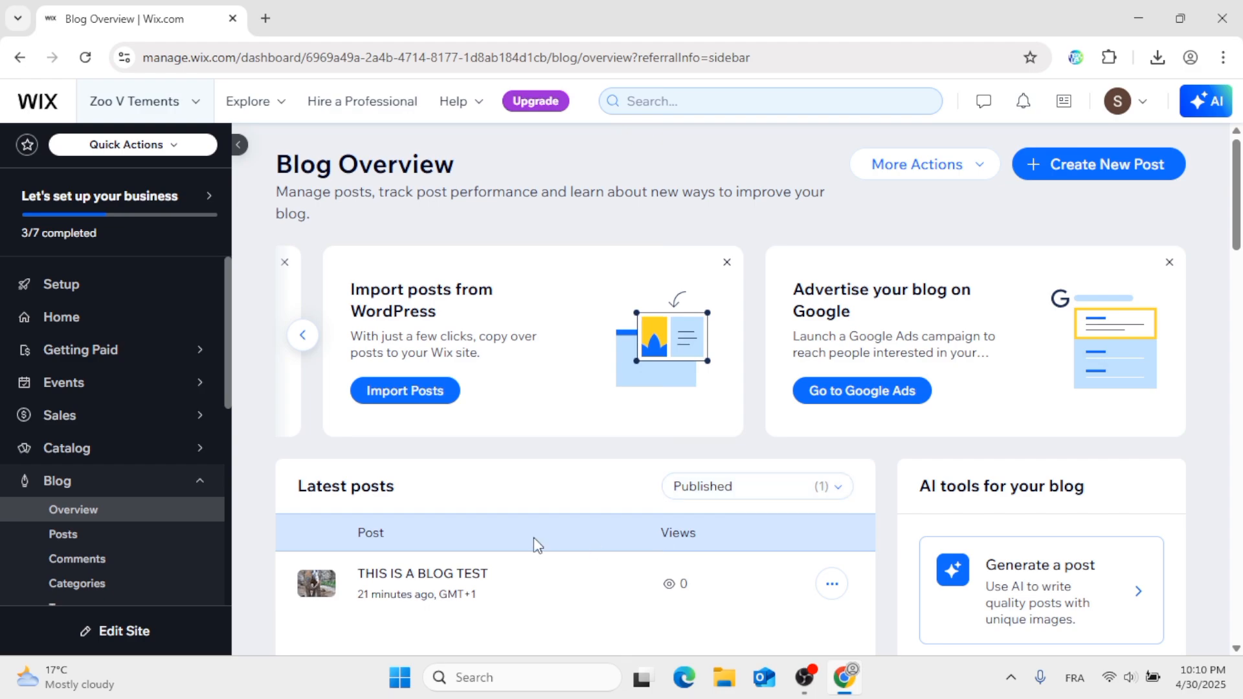
click(304, 336)
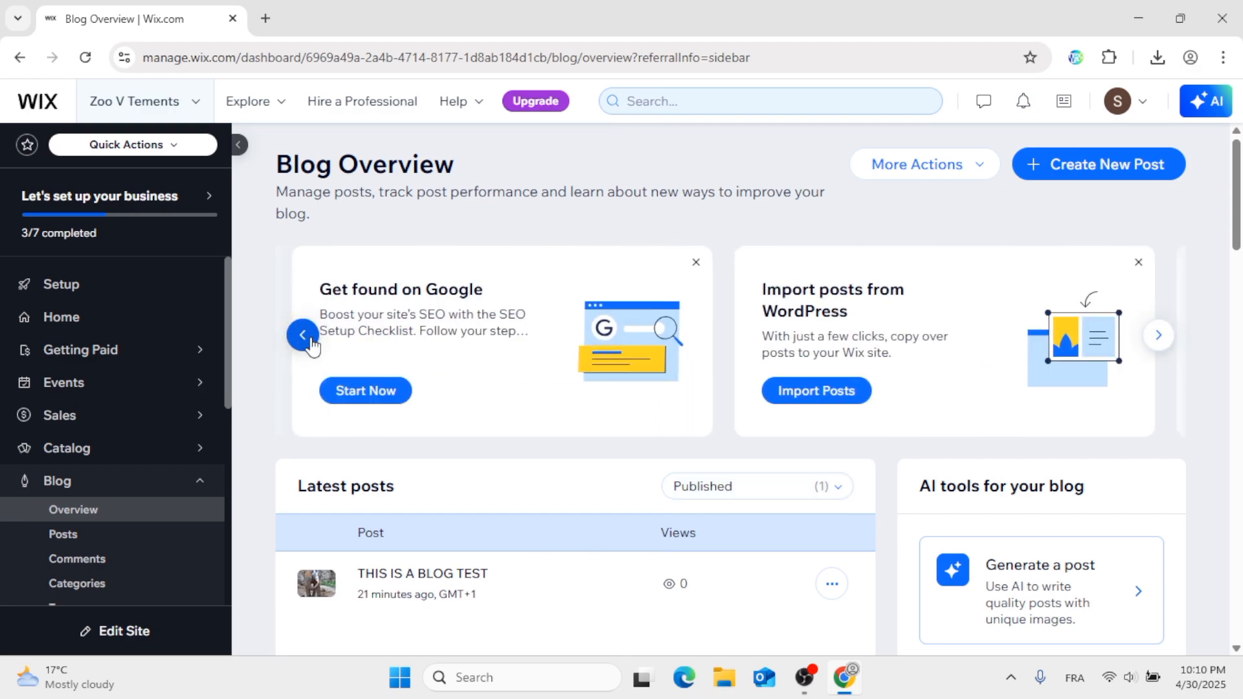
click(309, 338)
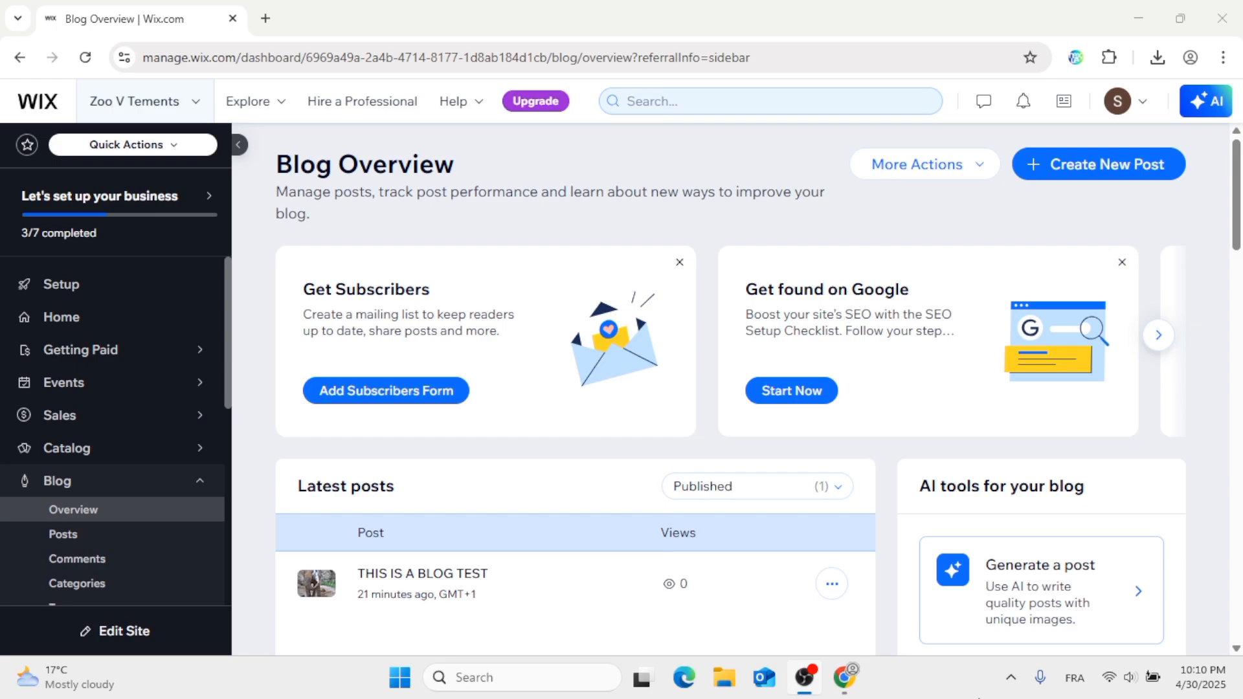
click(1122, 18)
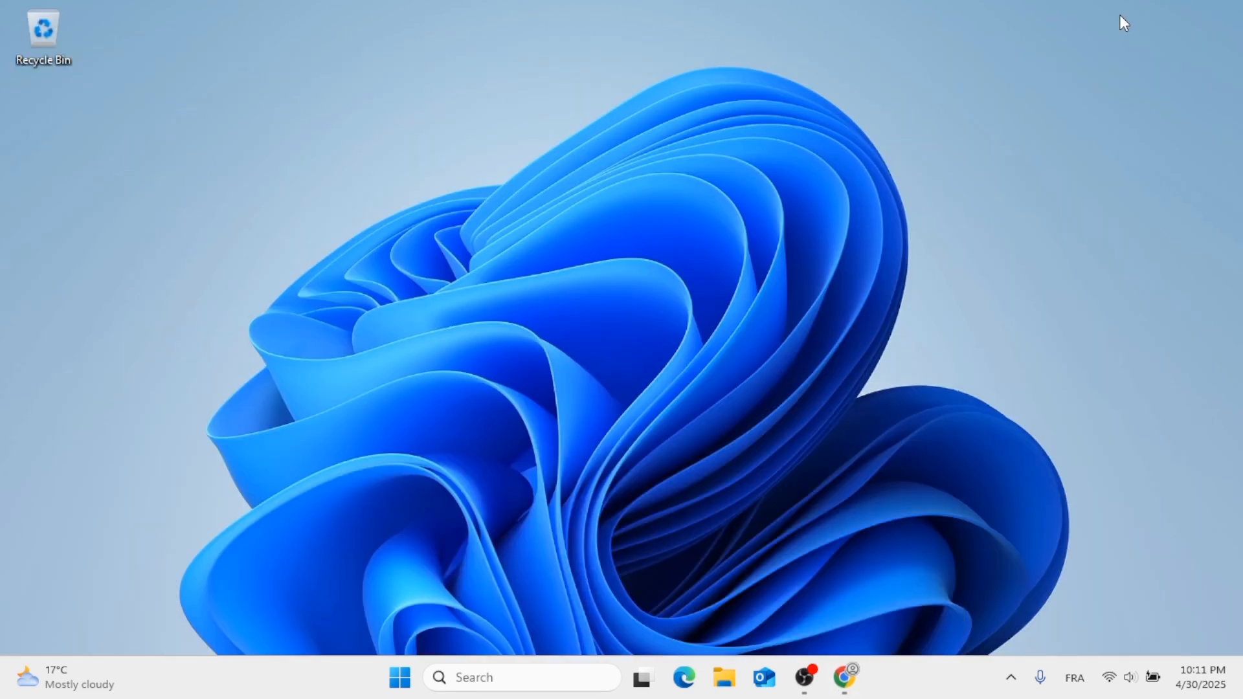